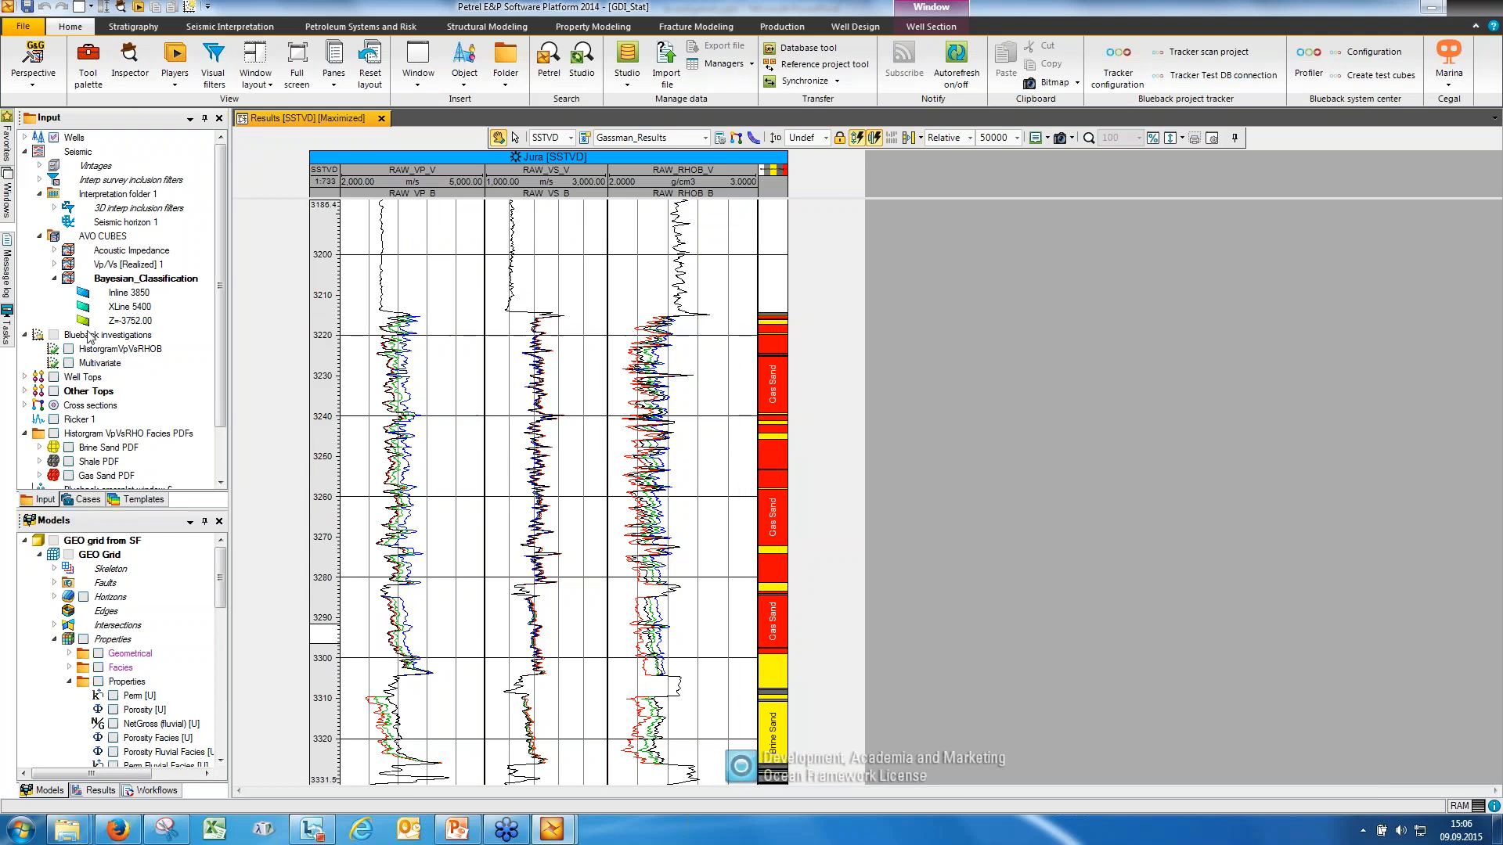
- Review the data set and its dimensions in the settings of the HistorgramVpVsRHOB investigation, and close them
double_click(103, 351)
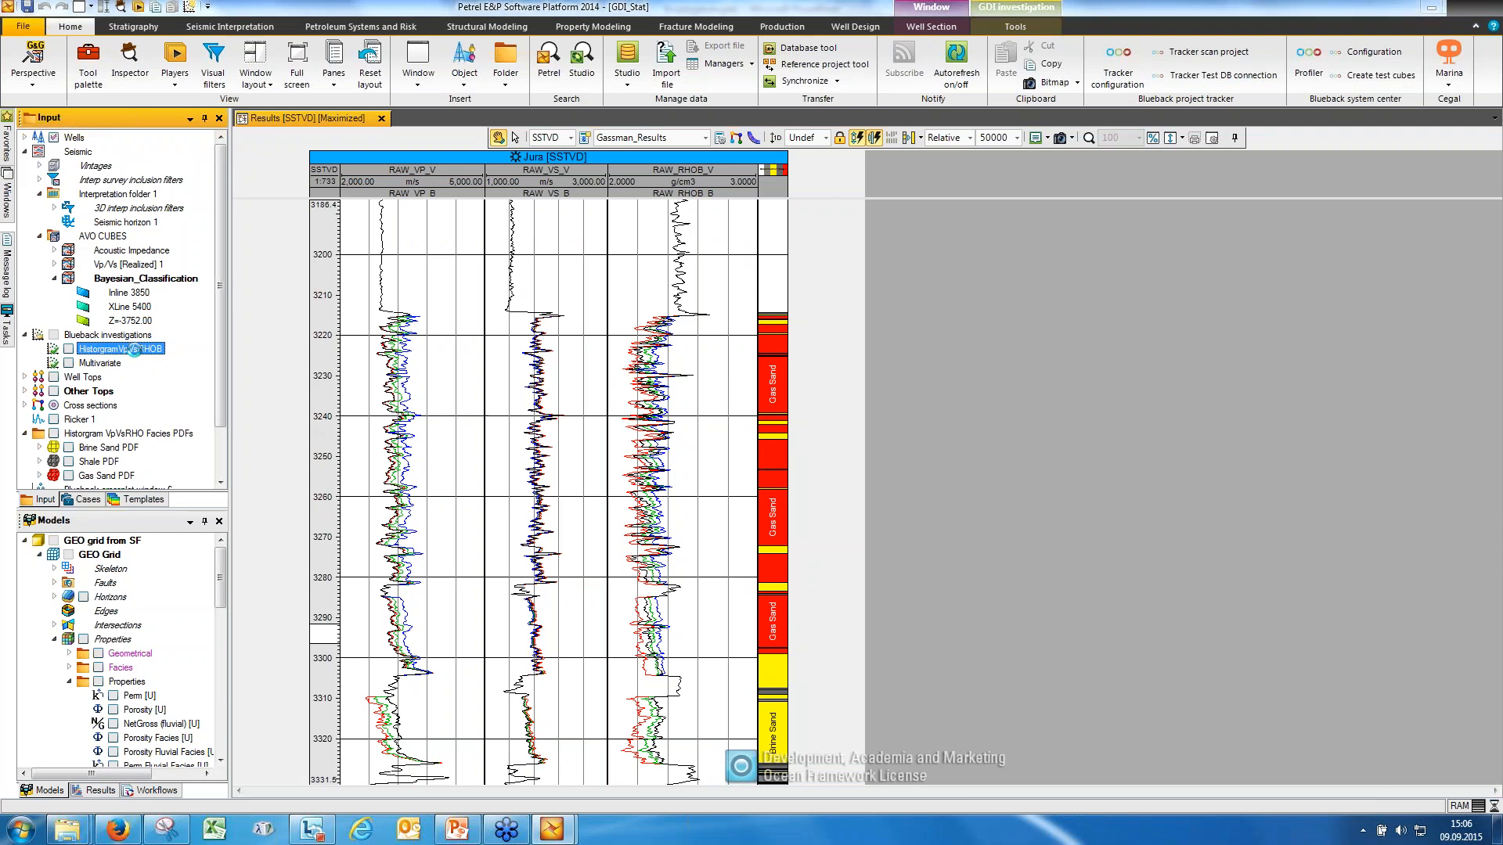
click(551, 197)
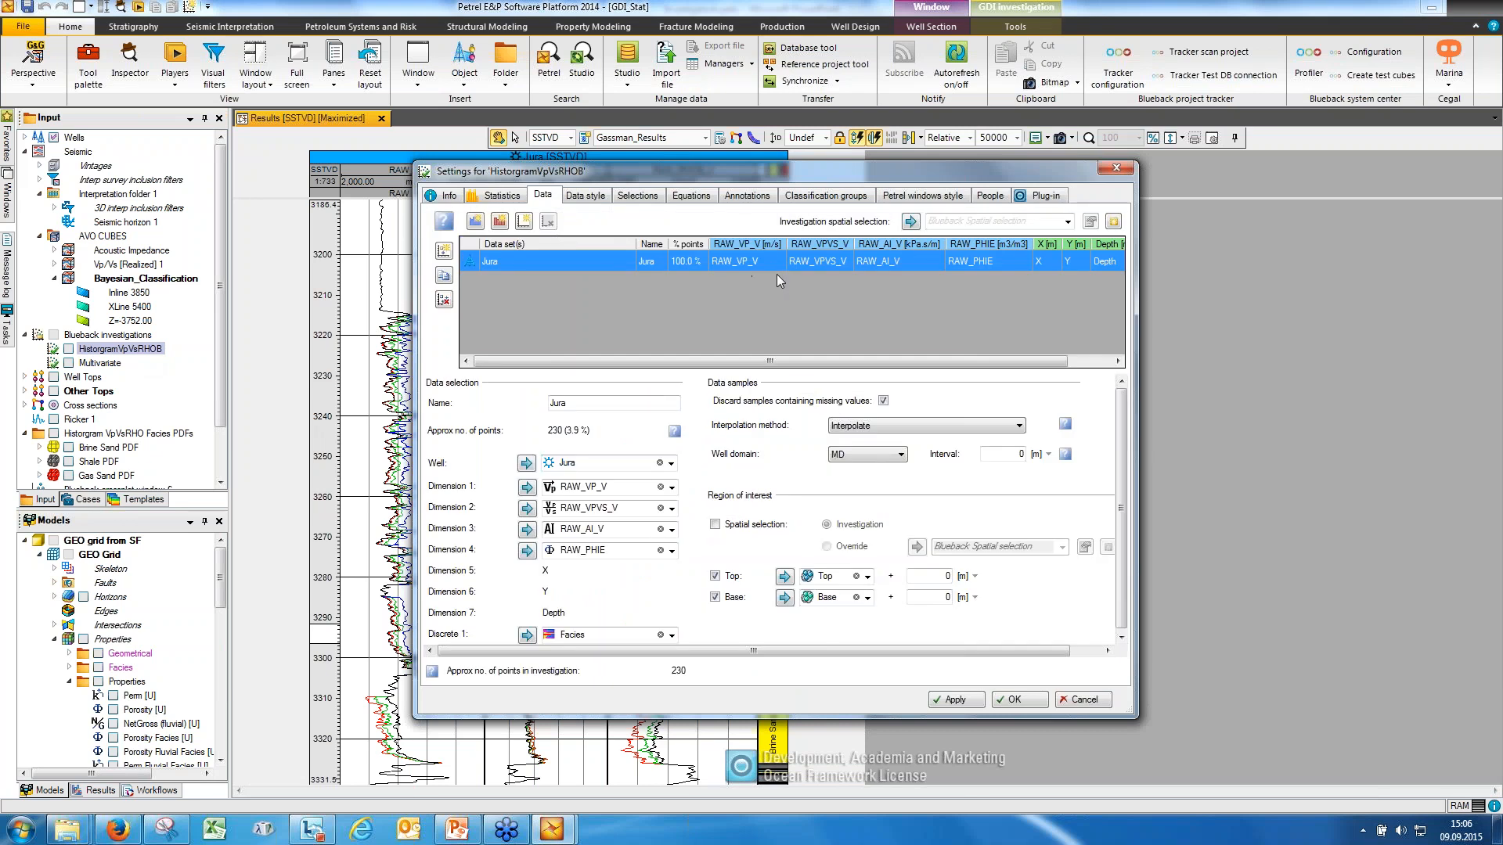
drag(794, 361, 939, 360)
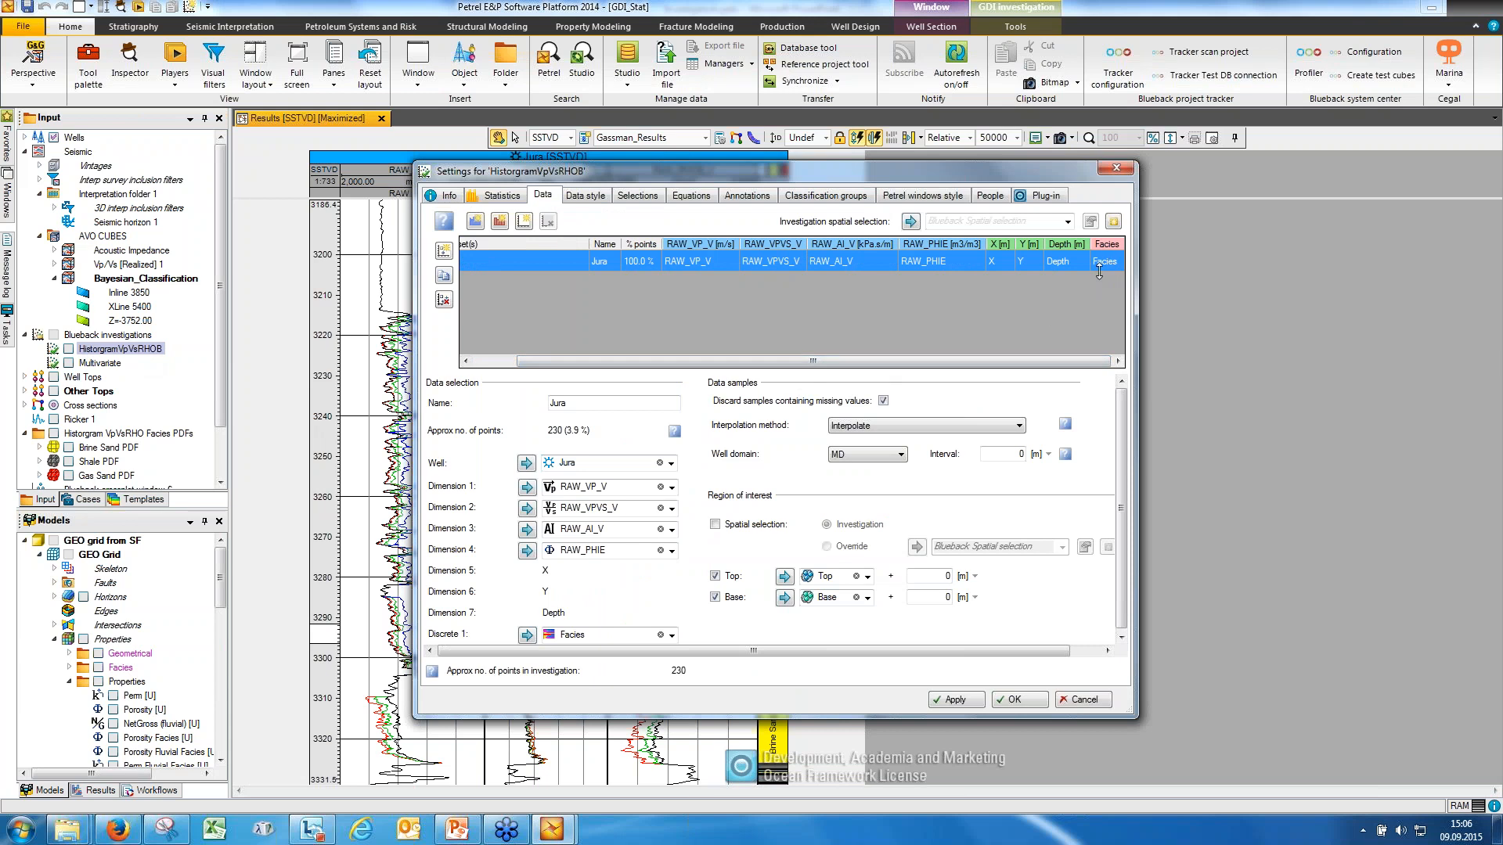
click(1117, 167)
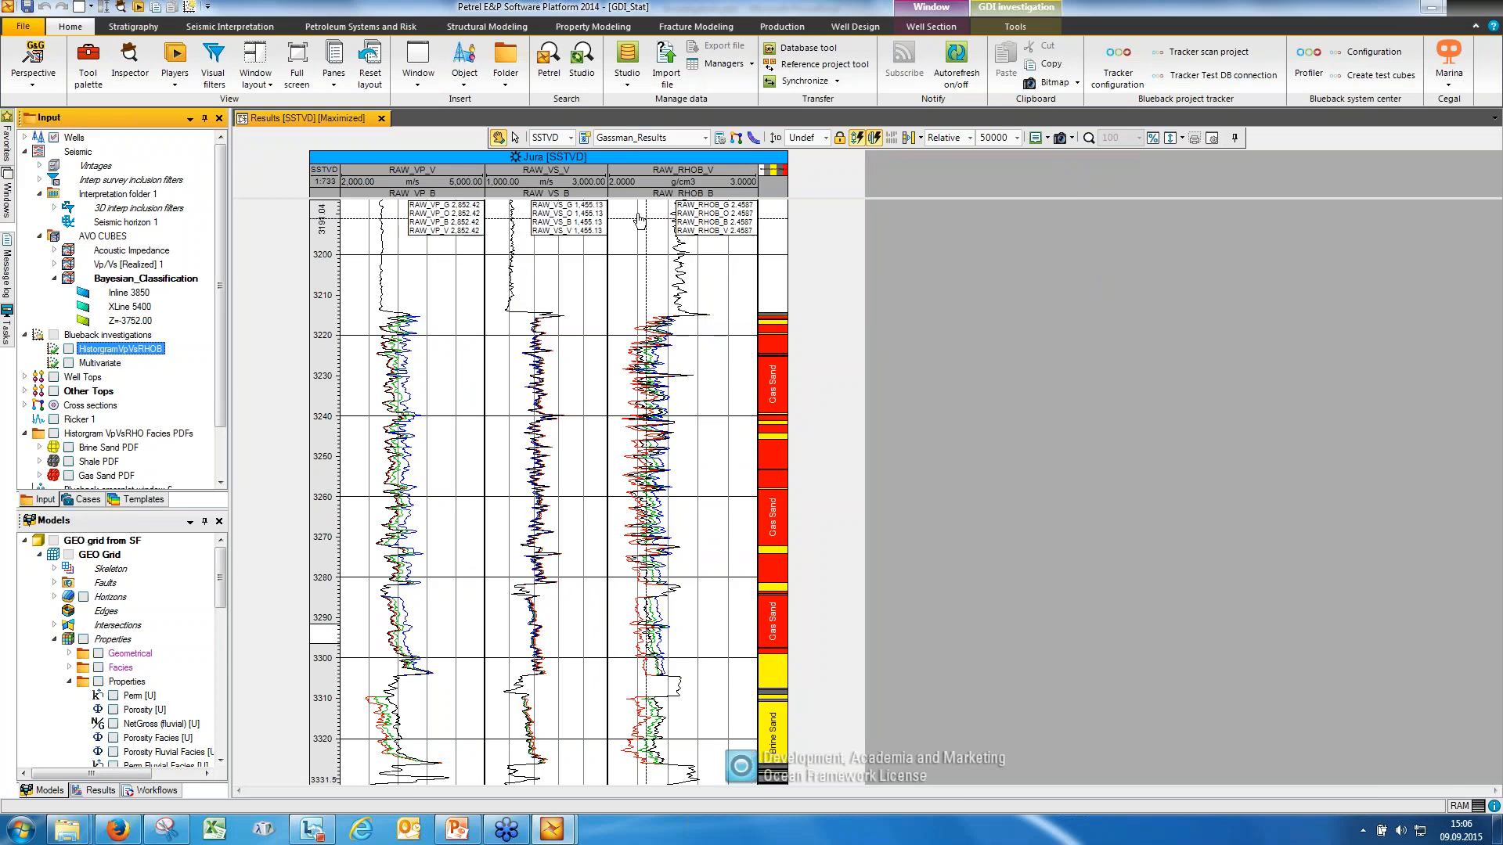
click(465, 67)
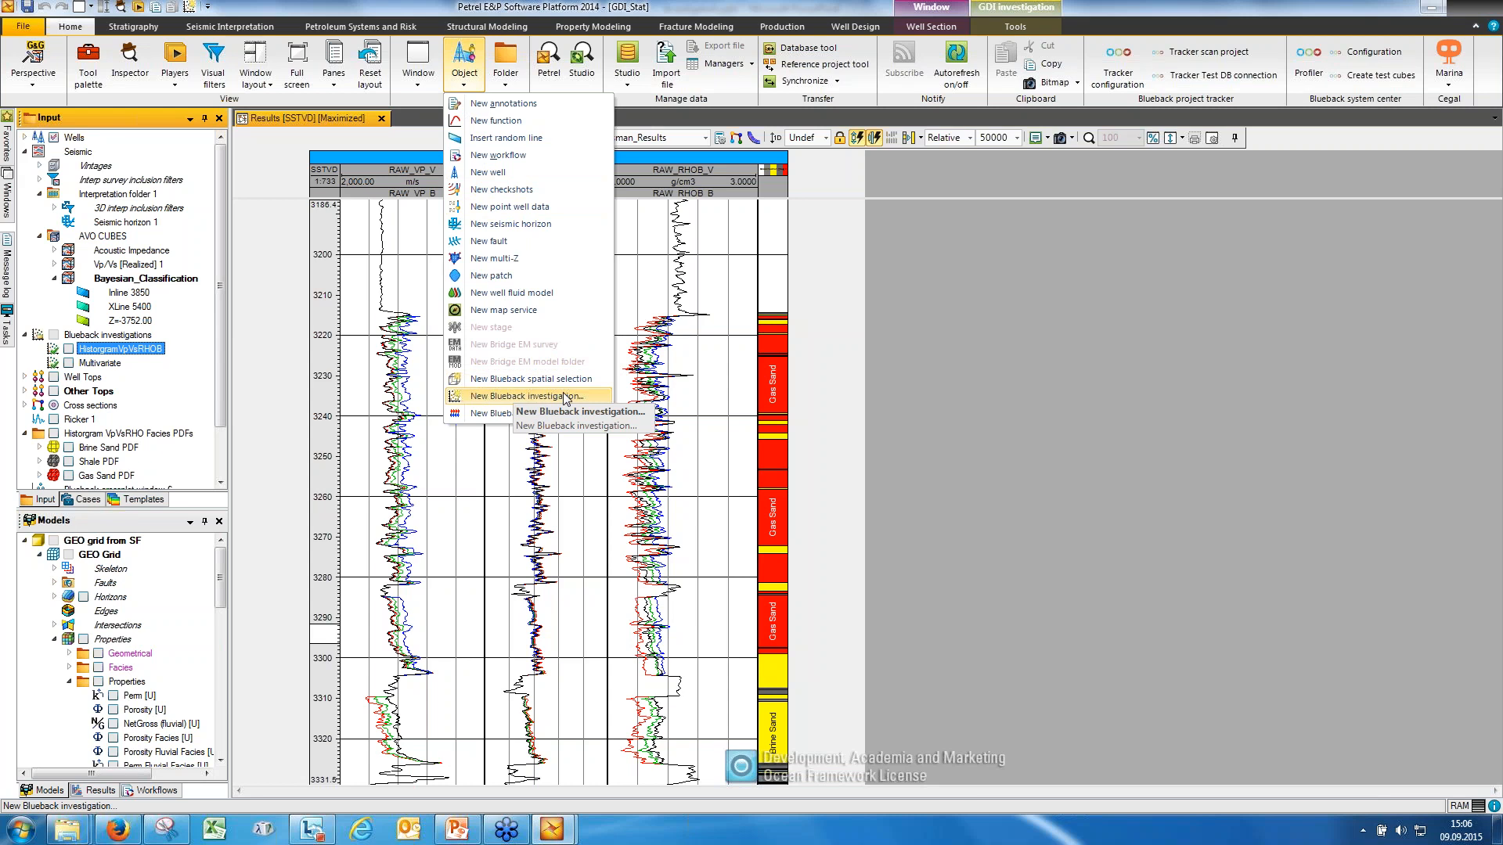
click(876, 387)
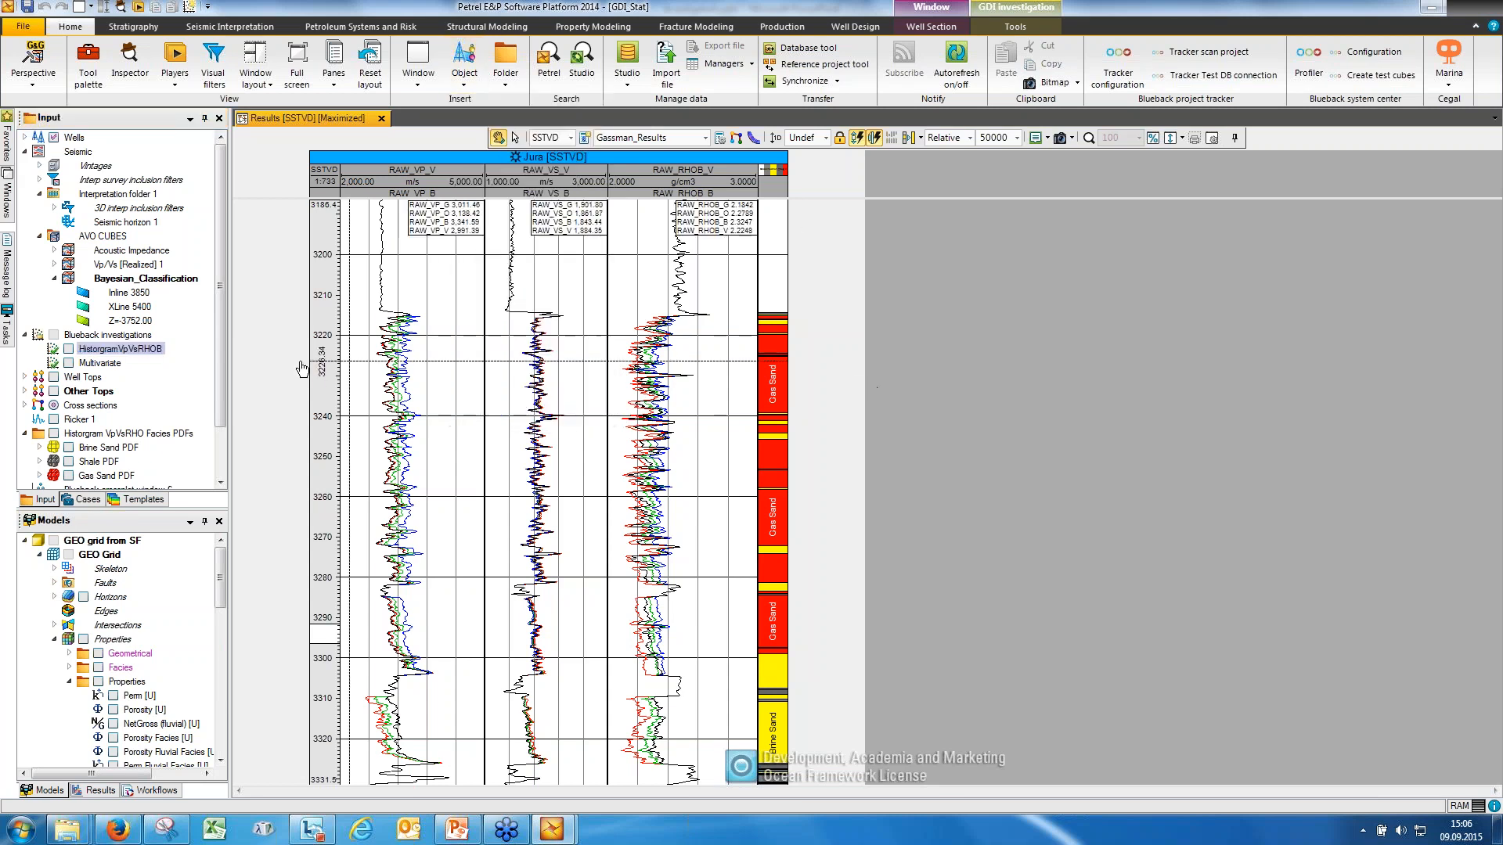
- Show the HistorgramVpVsRHOB investigation in a Blueback histogram window and color the data by Facies
click(125, 350)
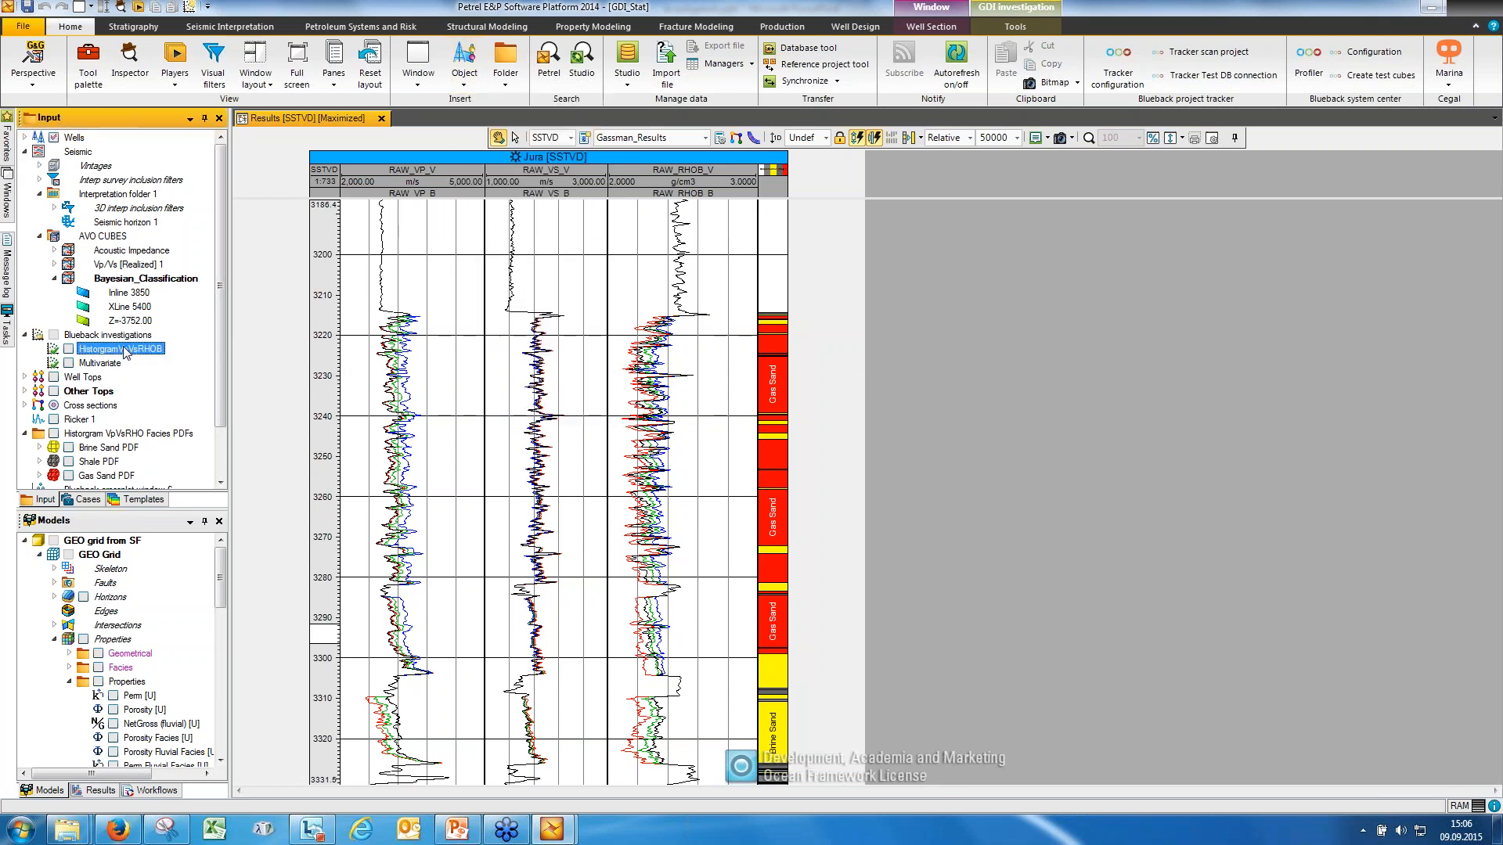
right_click(125, 350)
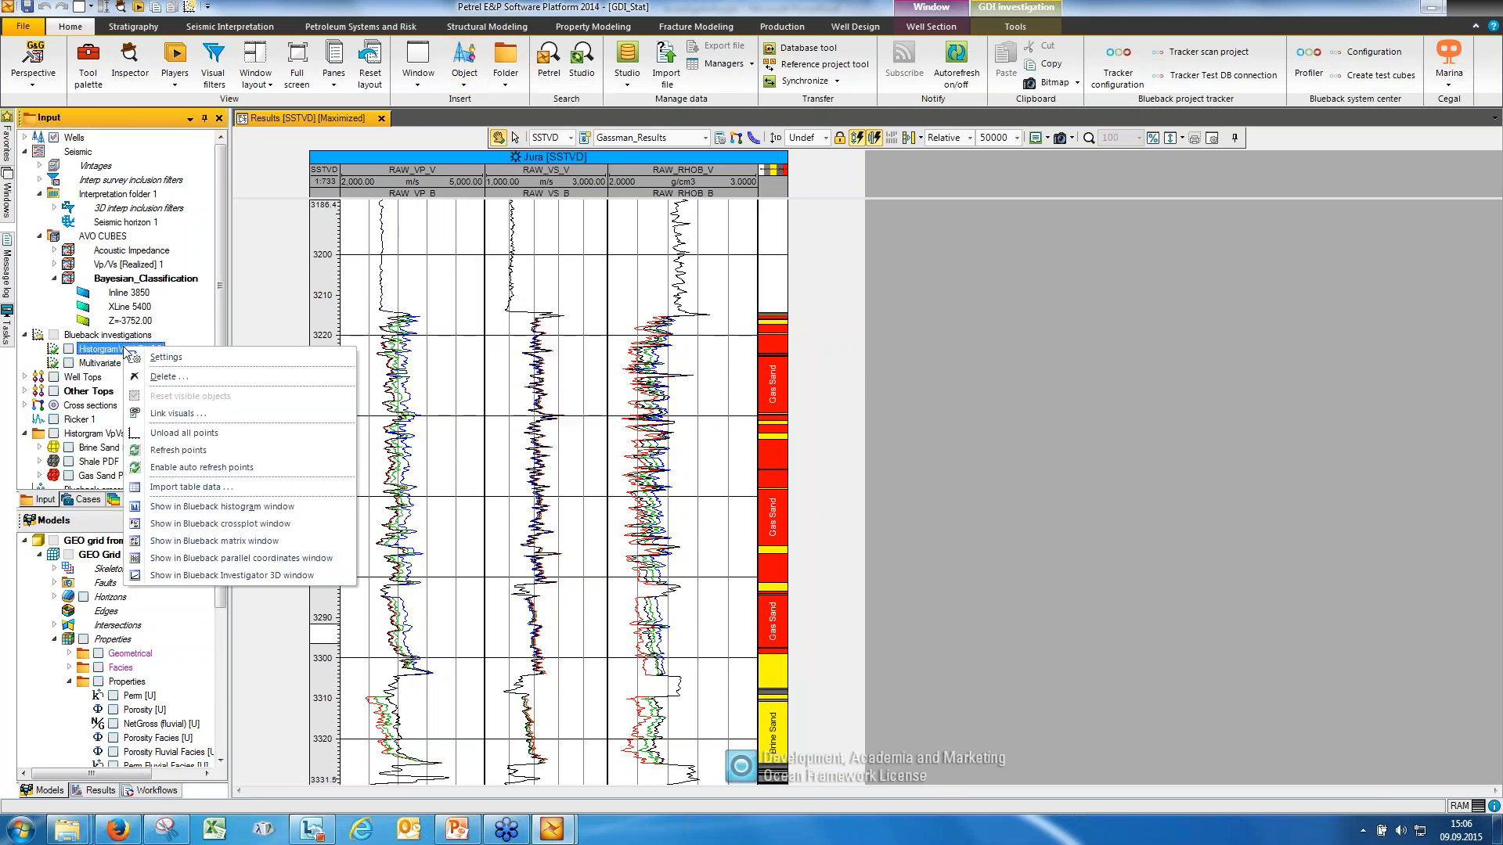
click(256, 510)
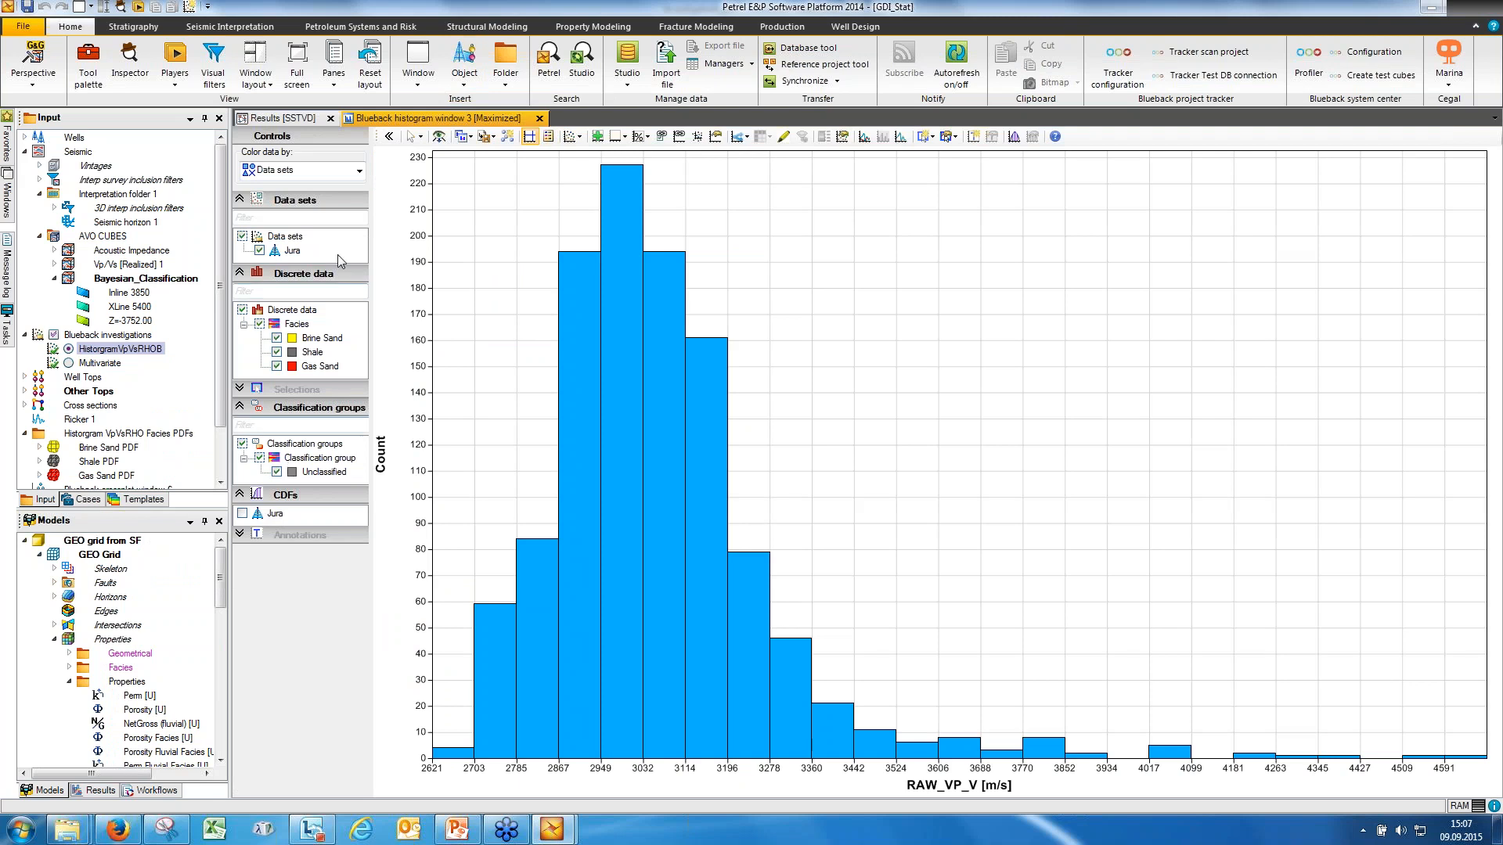
click(359, 170)
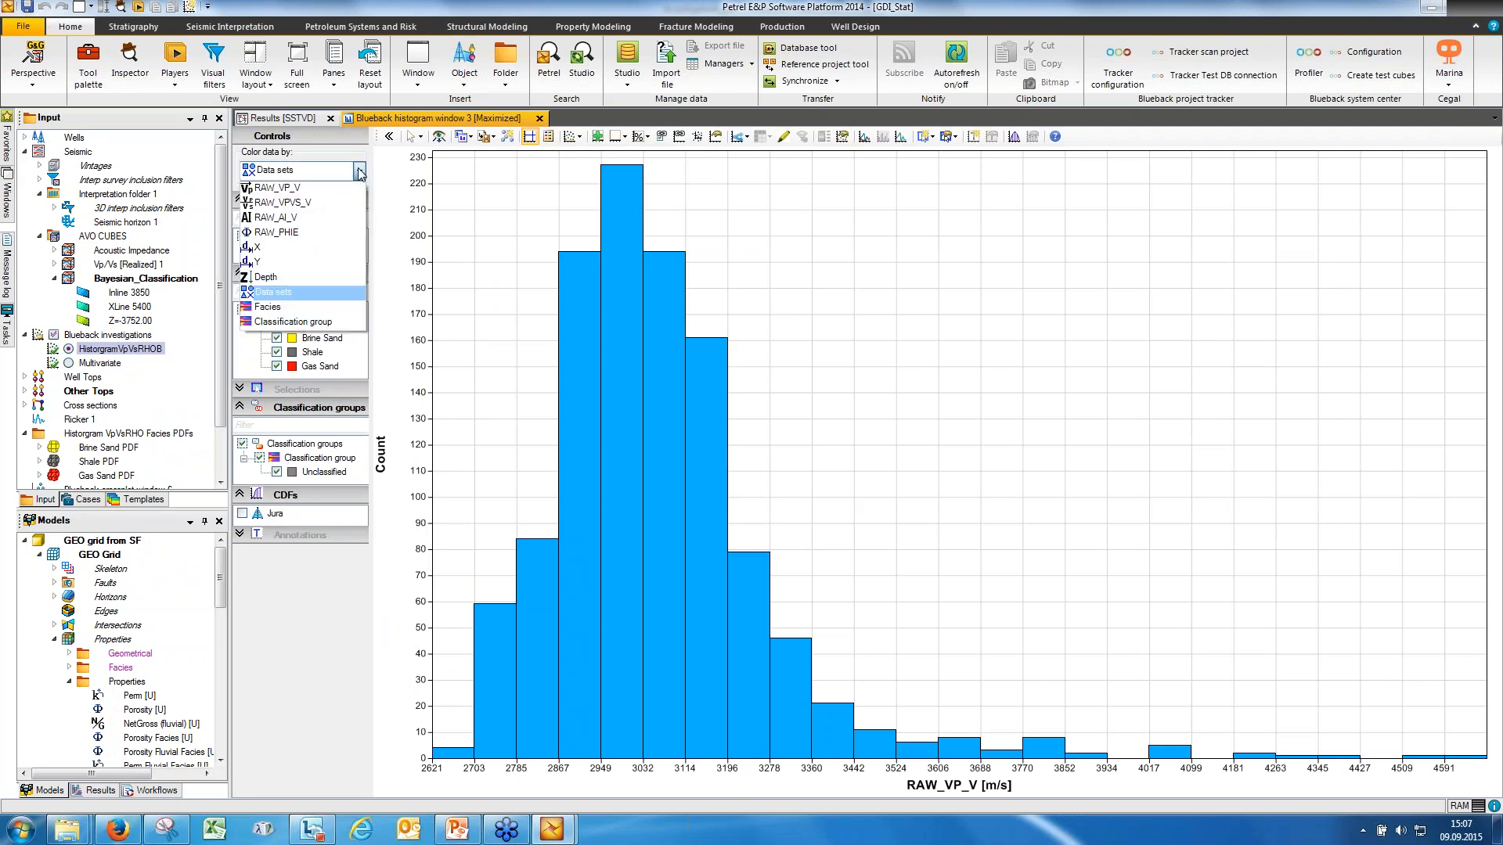
click(332, 305)
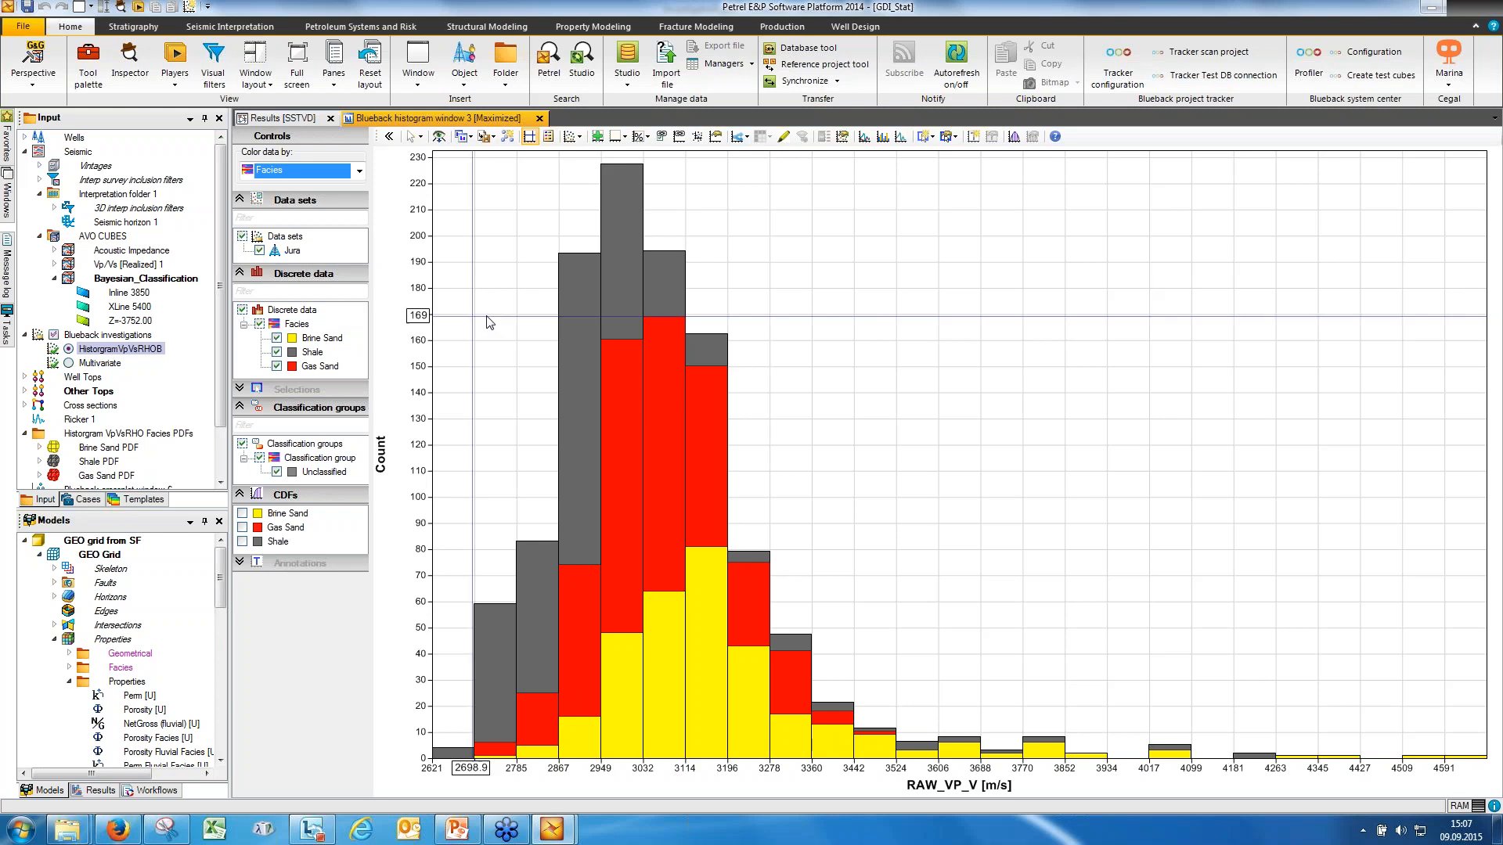
- Try displaying the facies distributions as separate bars and as smoothed curves, and return to the stacked histogram
click(882, 138)
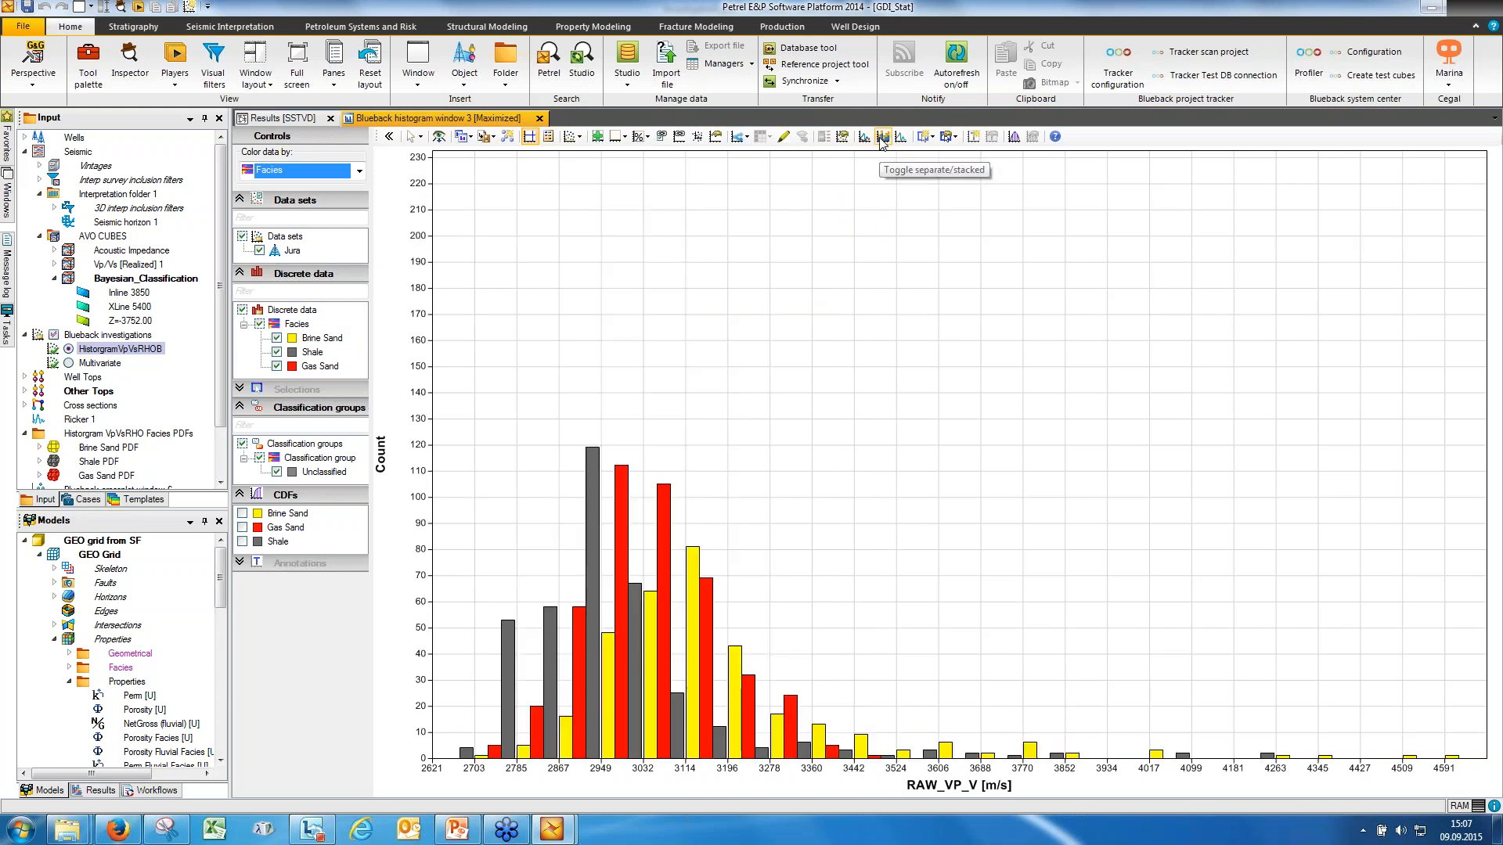
click(868, 139)
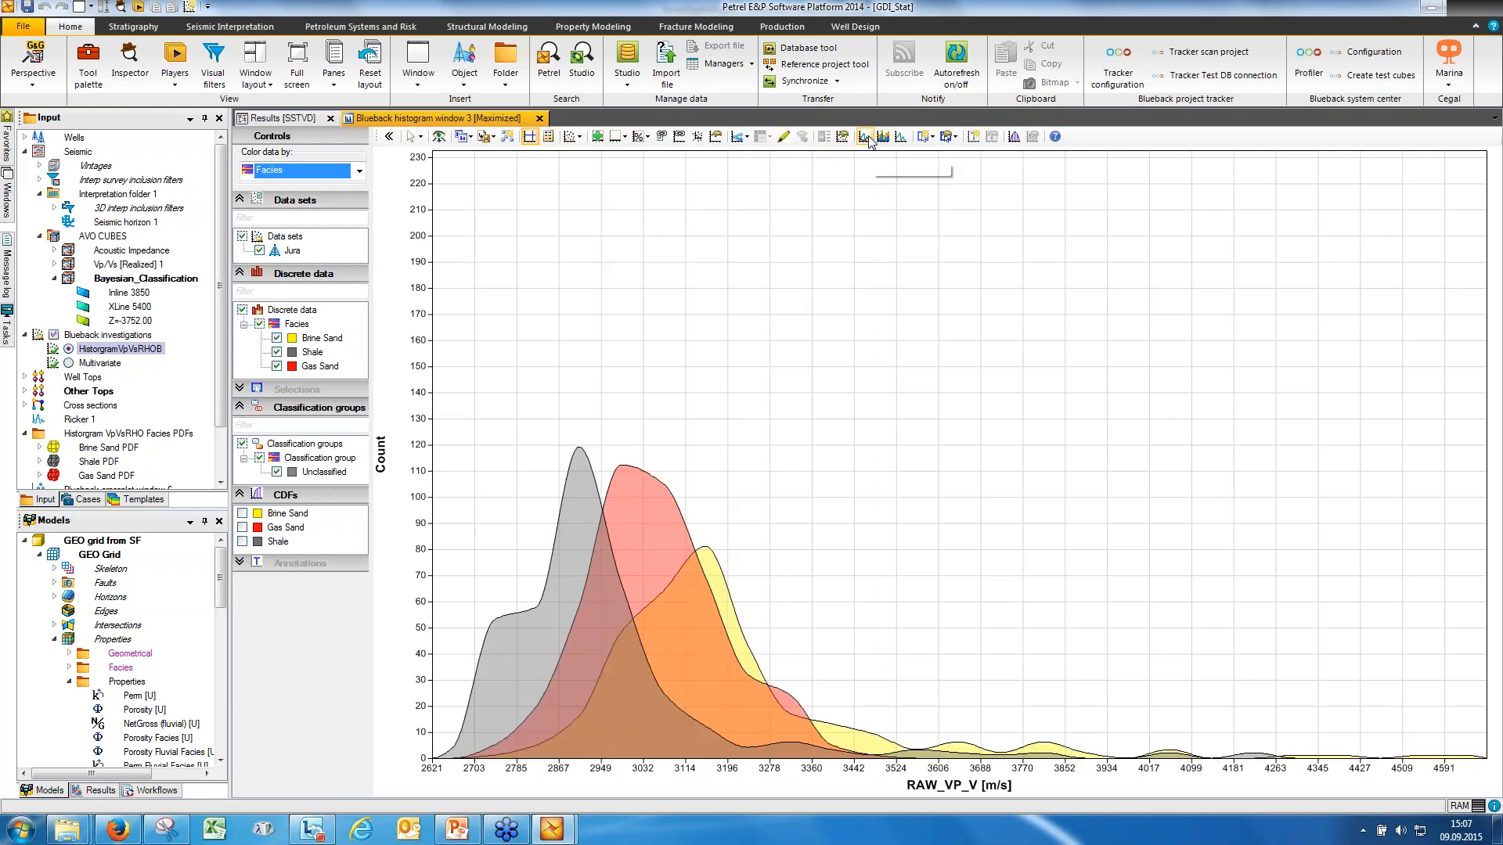
click(868, 139)
click(882, 138)
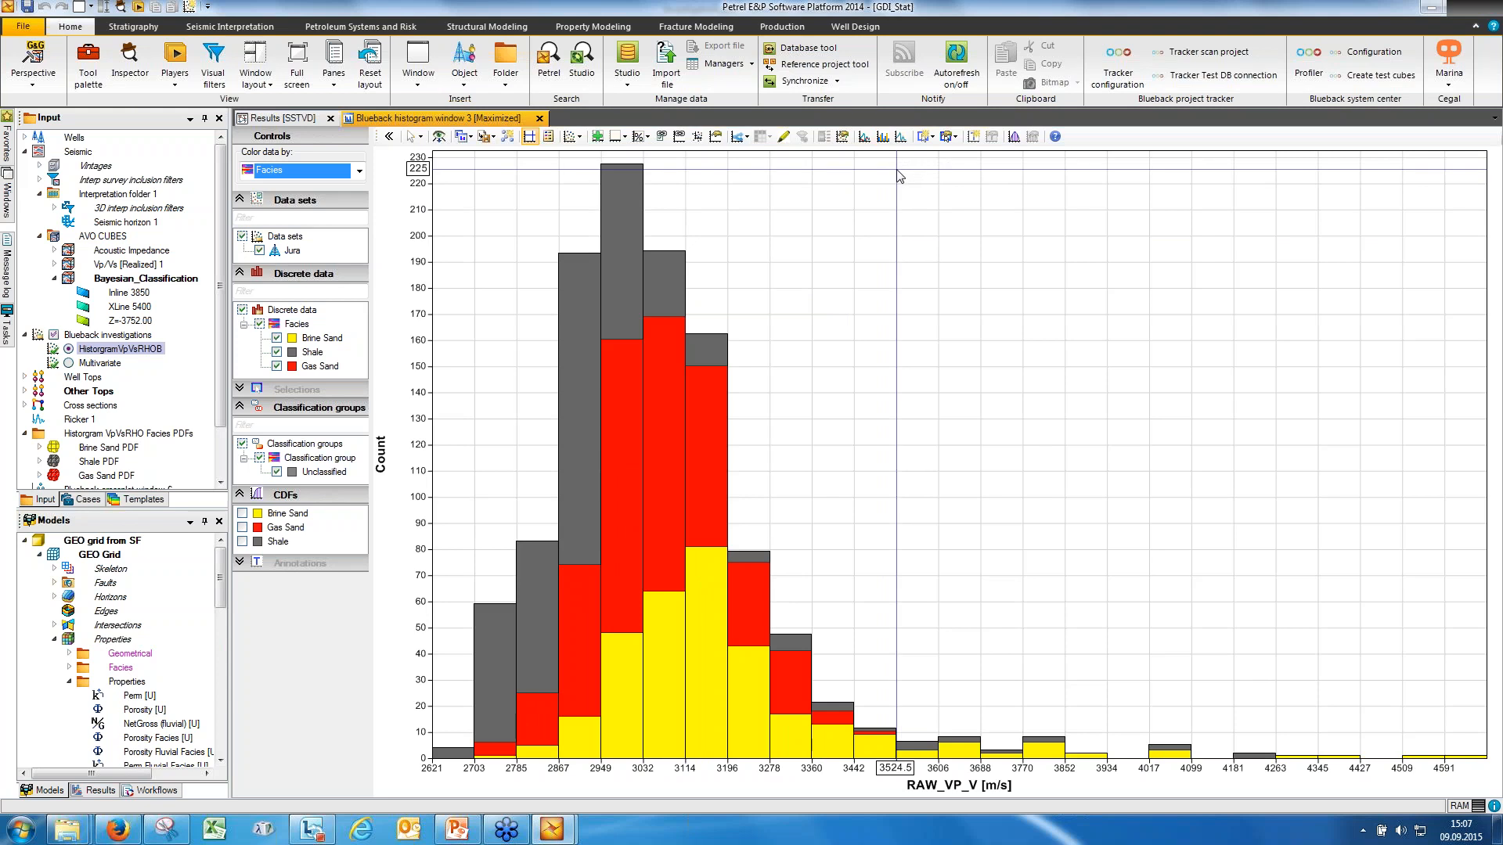
- Split the histogram into one plot per Facies class, hiding the Shale plot and showing it again
click(741, 139)
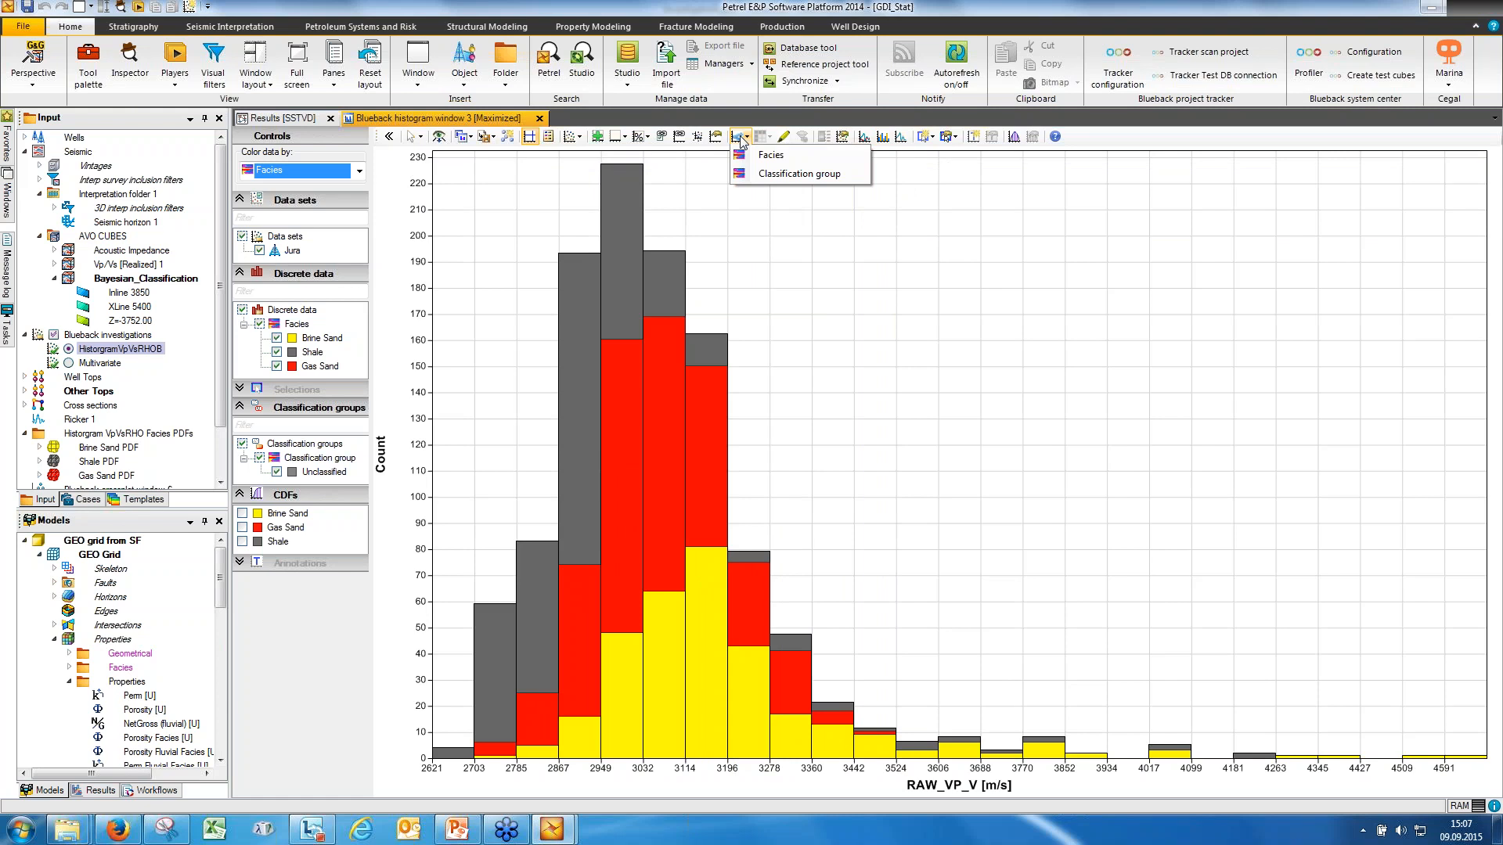
click(788, 161)
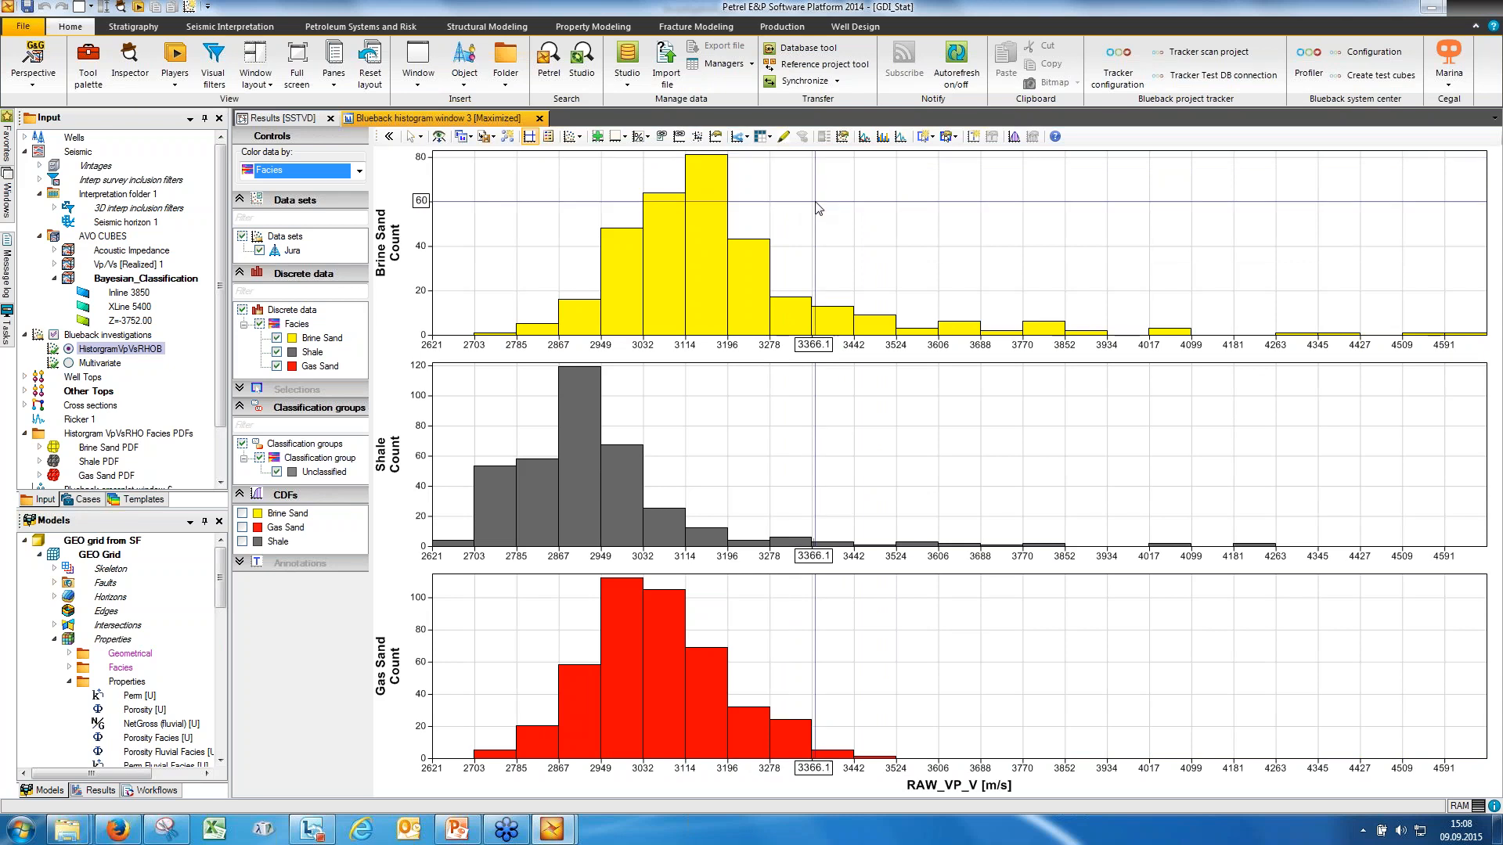
click(763, 137)
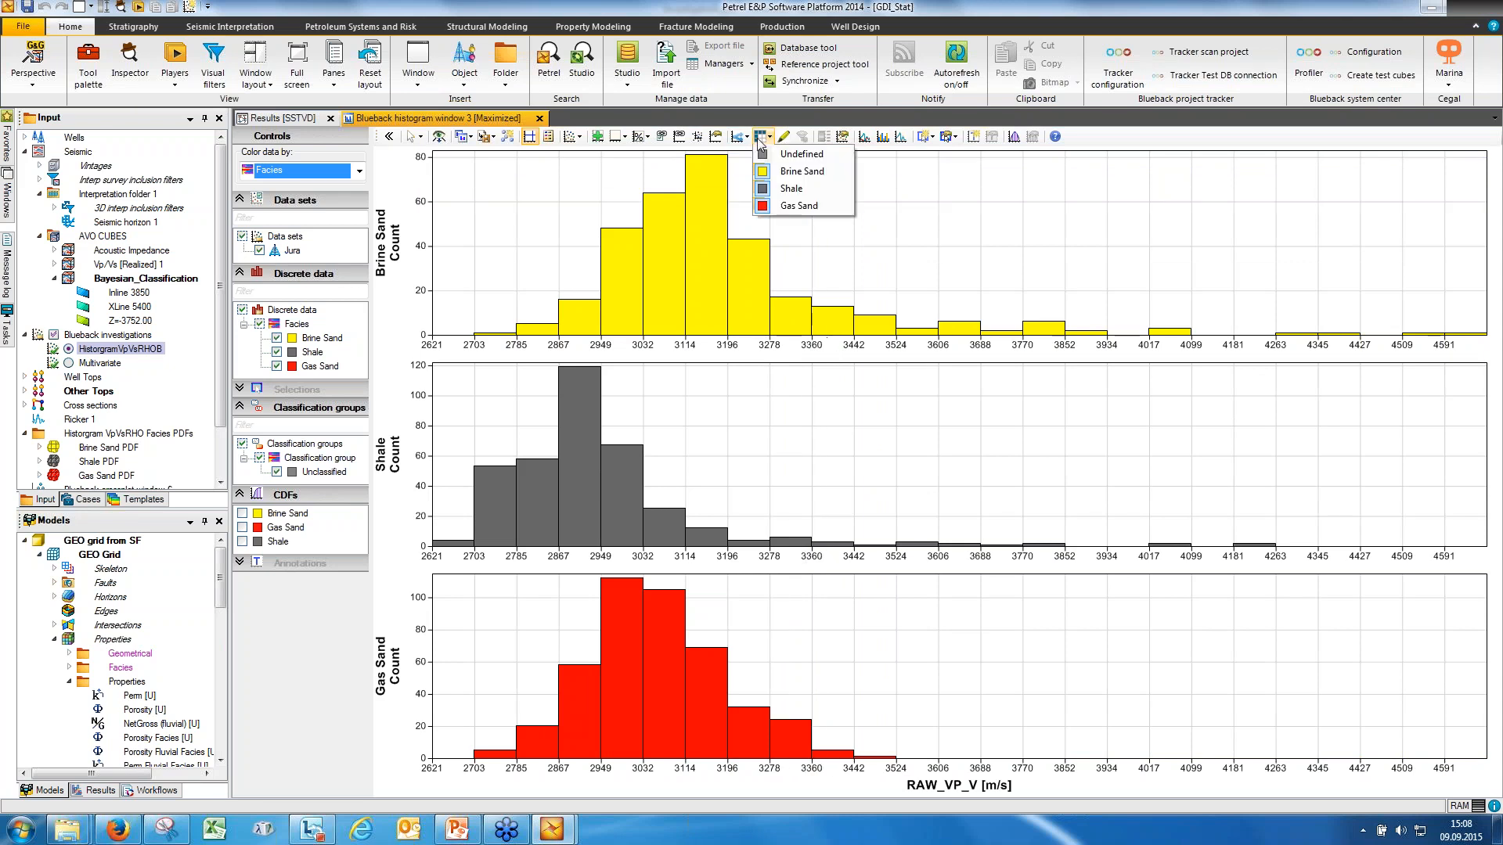
click(783, 189)
click(762, 137)
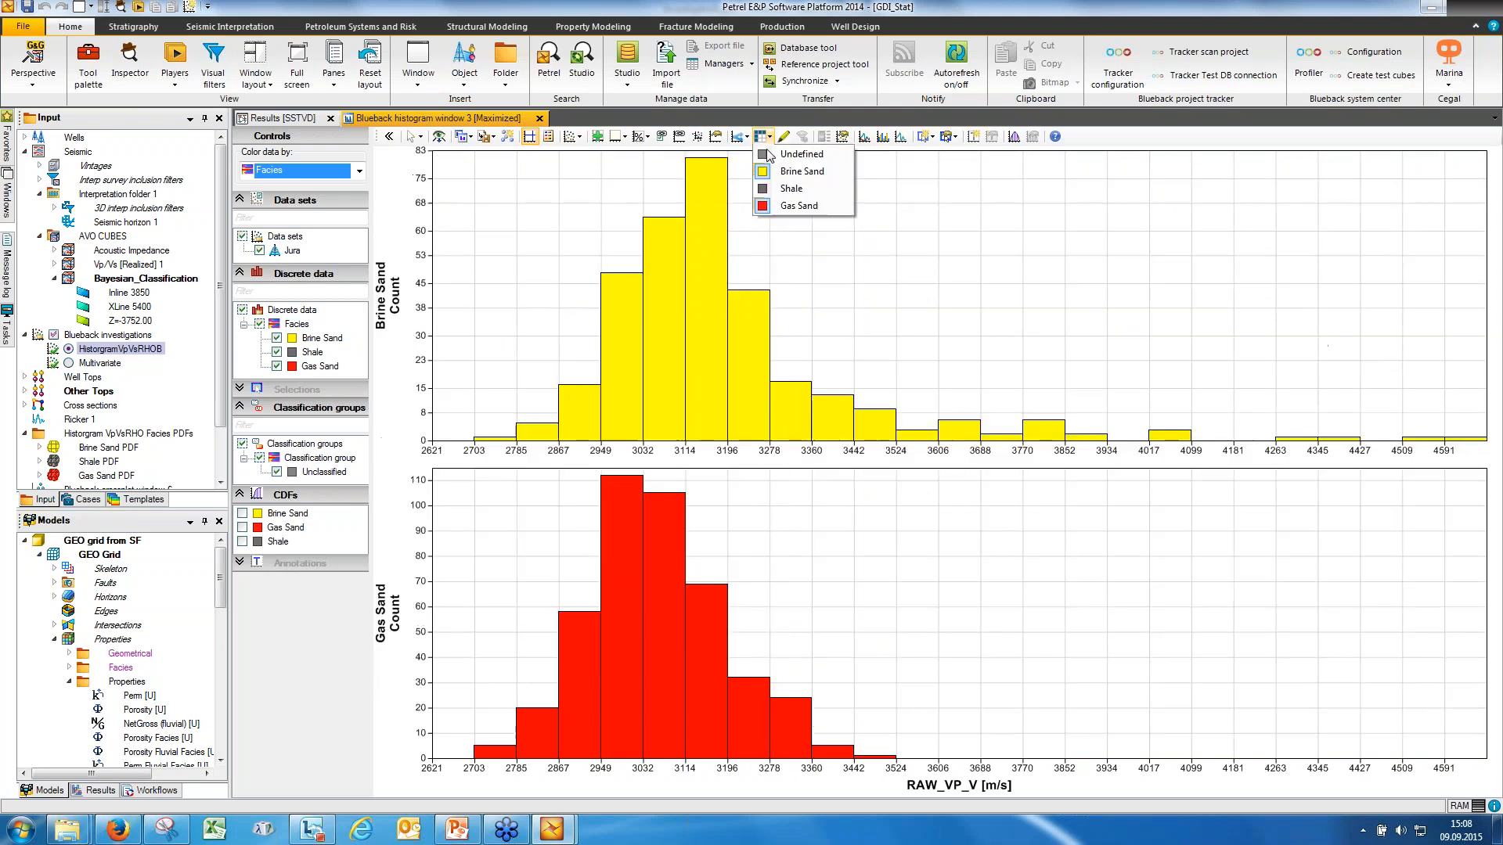
click(787, 188)
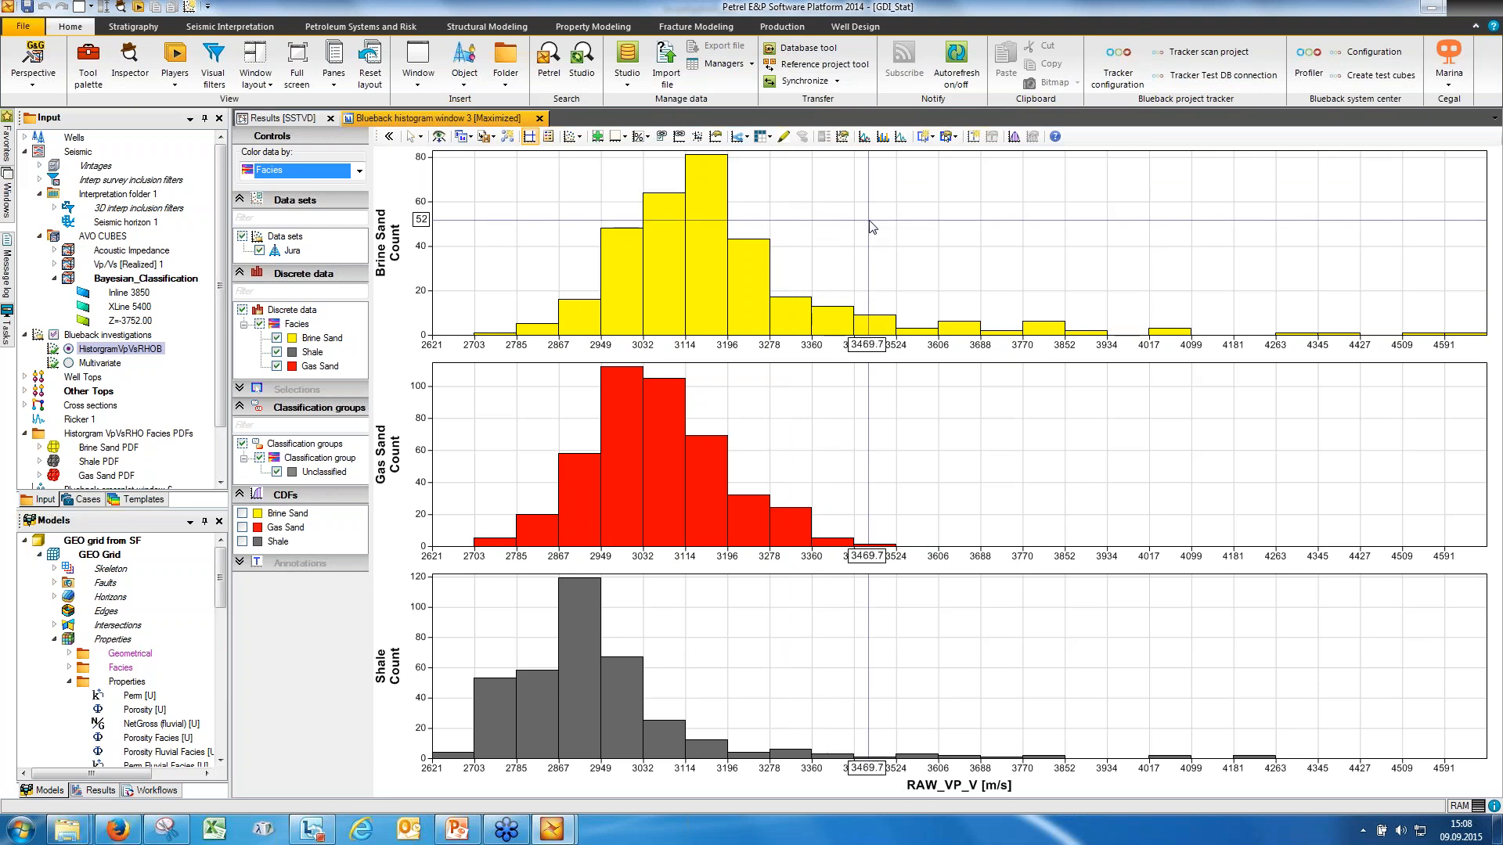
- Widen the RAW_VP_V histogram bins to about 90 m/s and display the color legend
drag(878, 224, 812, 274)
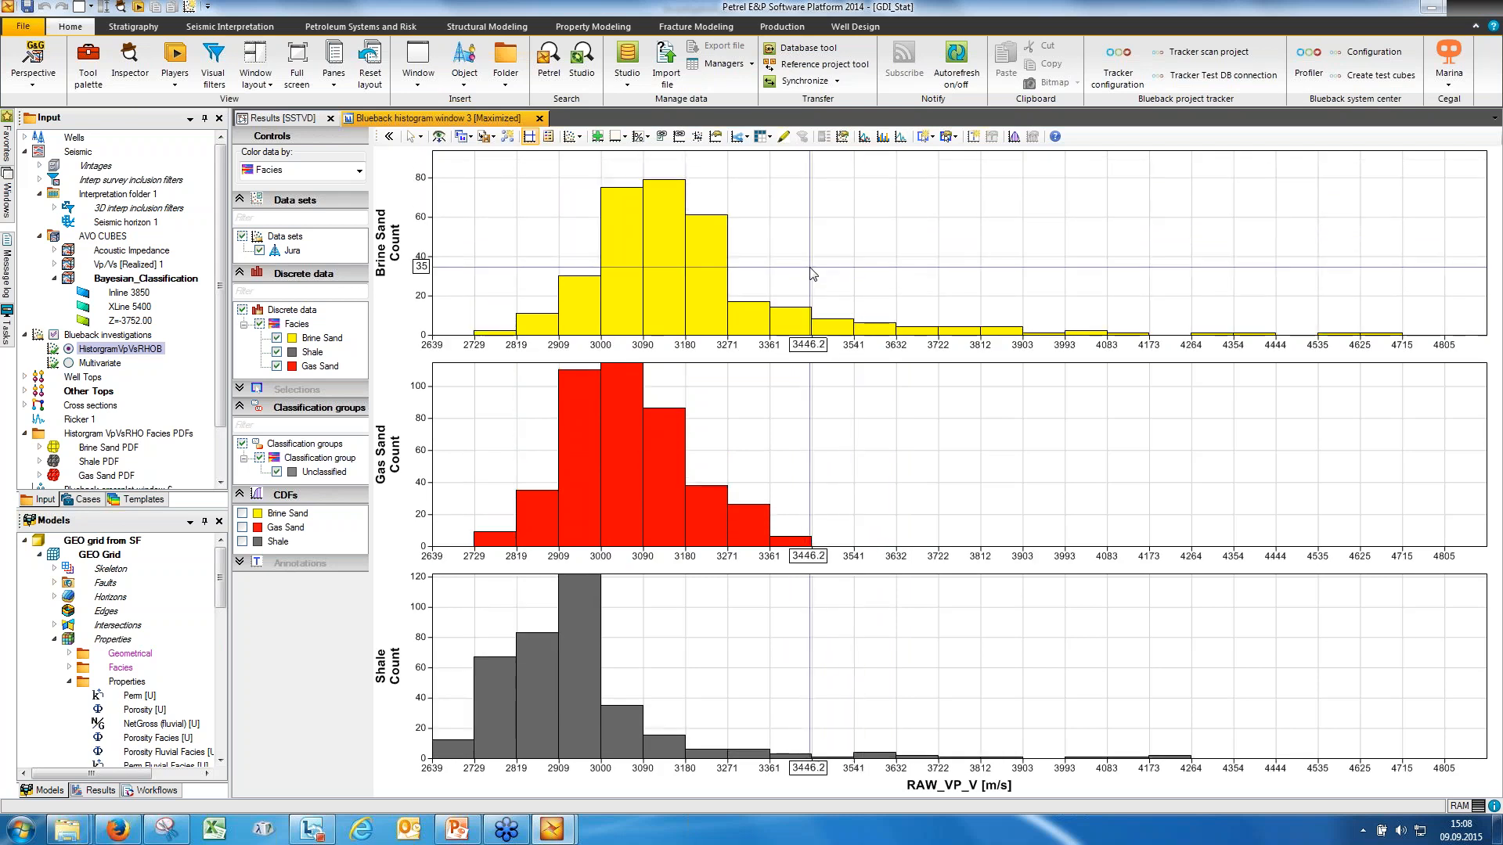
click(549, 138)
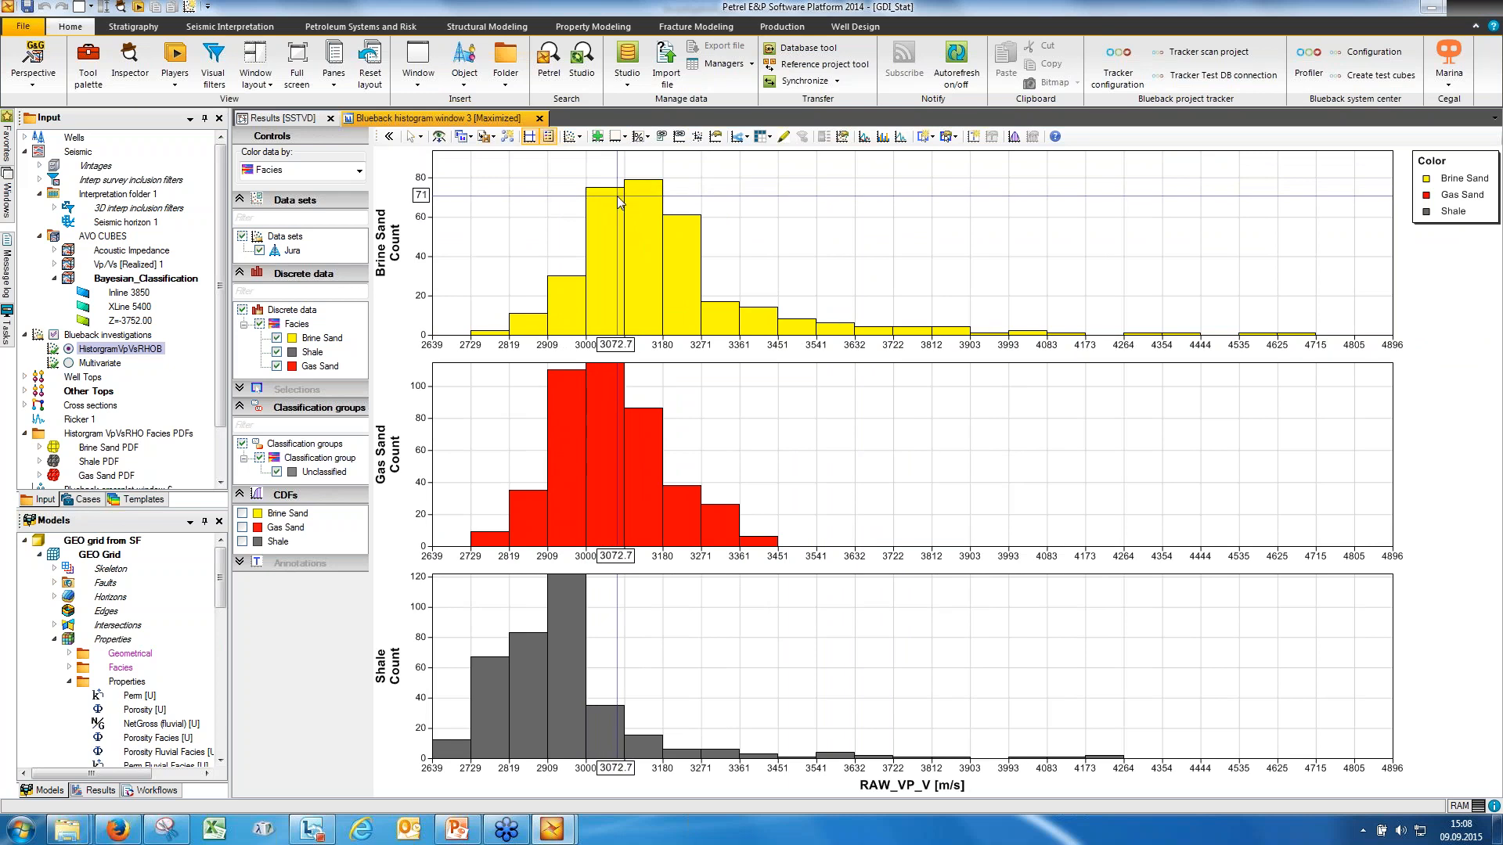
- Turn on the multi-dimension histogram and hide RAW_VP_V, RAW_PHIE, X, Y and Depth, keeping only RAW_VPVS_V and RAW_AI_V
click(597, 137)
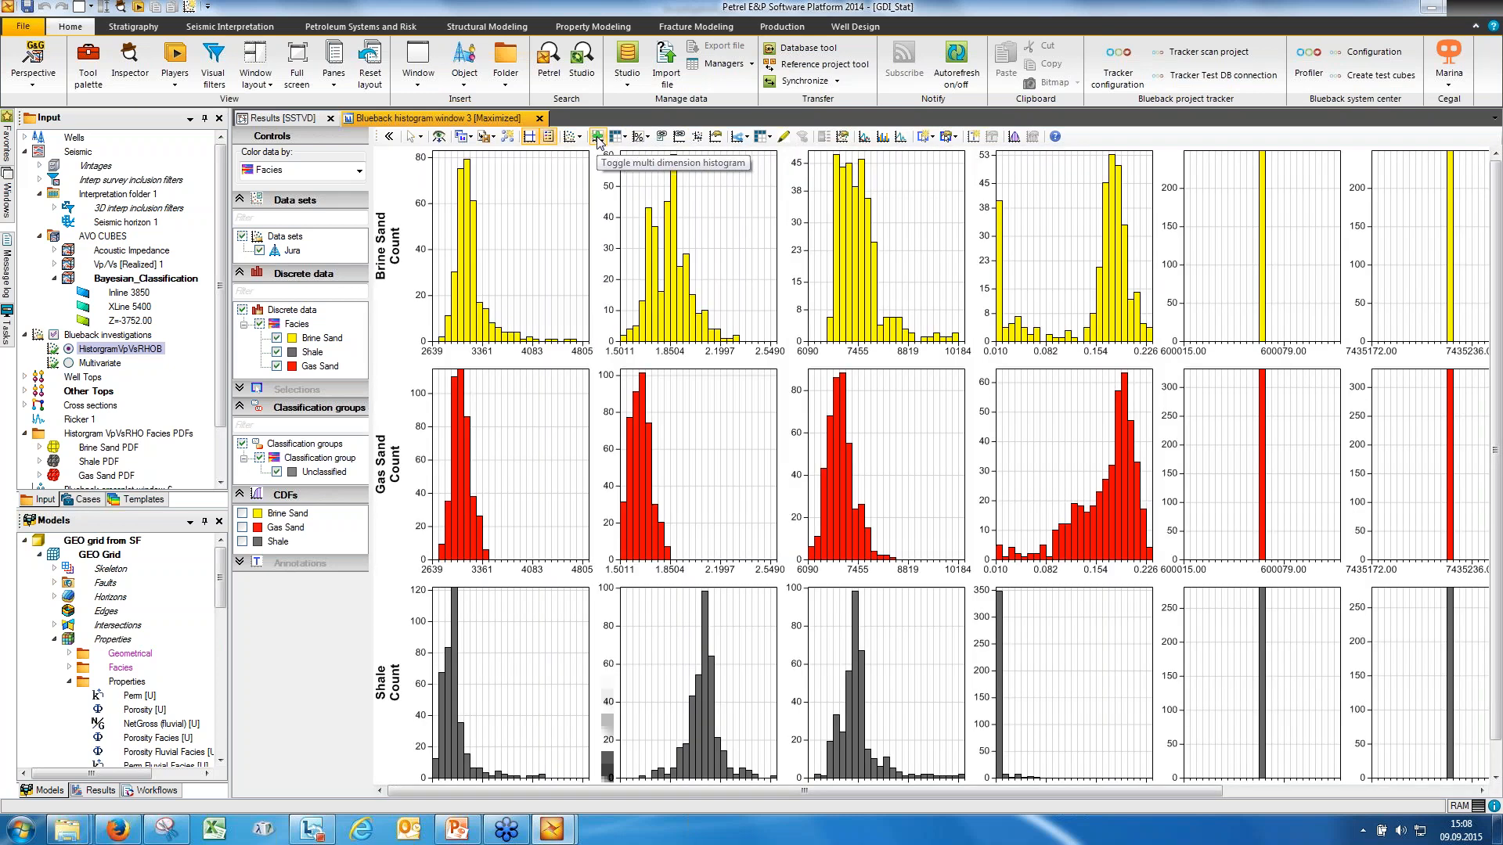
click(619, 137)
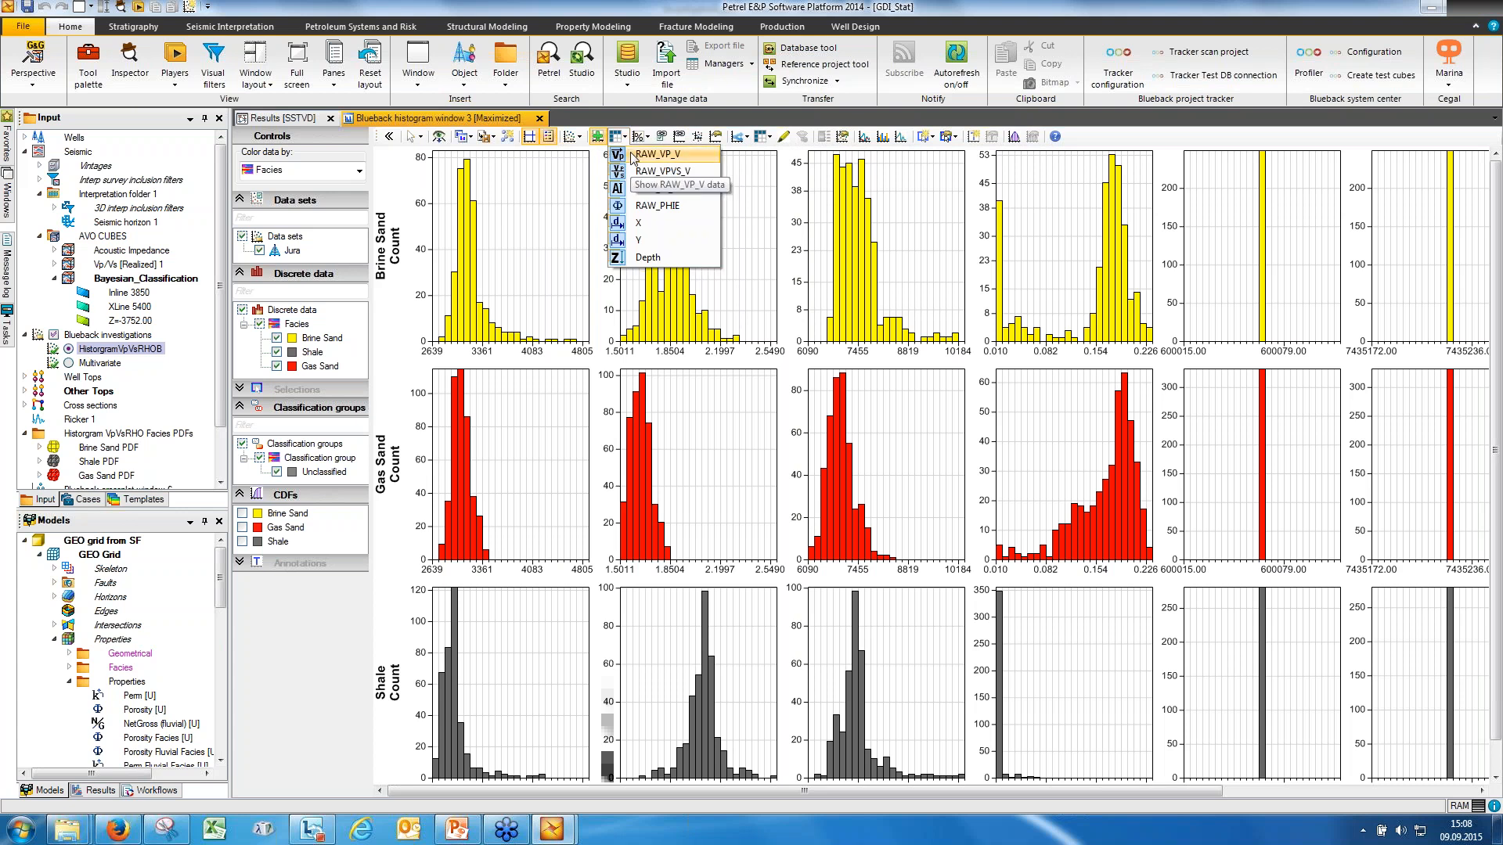
click(634, 154)
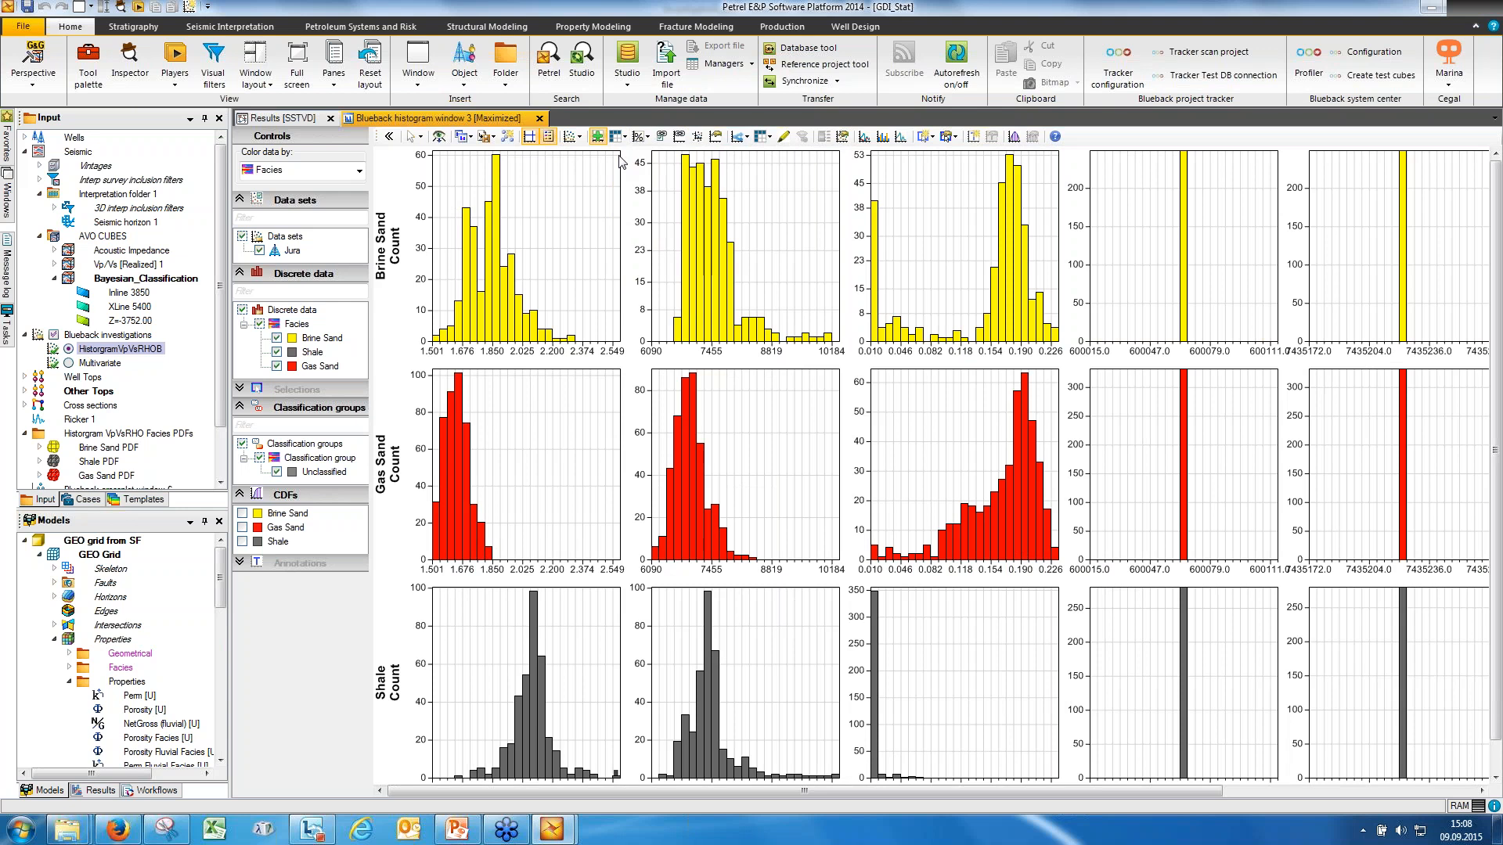
click(634, 208)
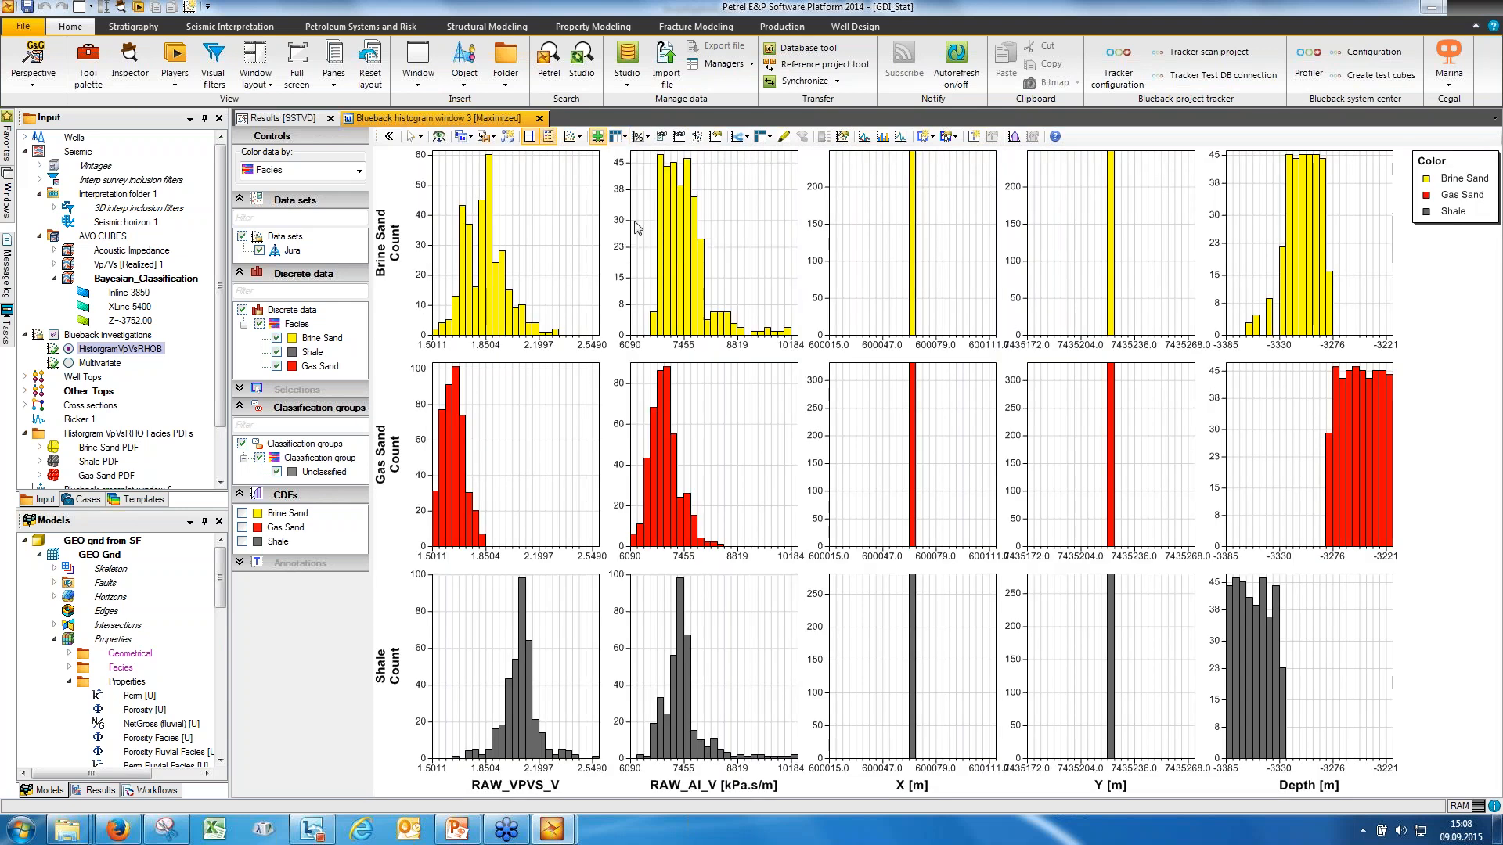
click(635, 223)
click(635, 243)
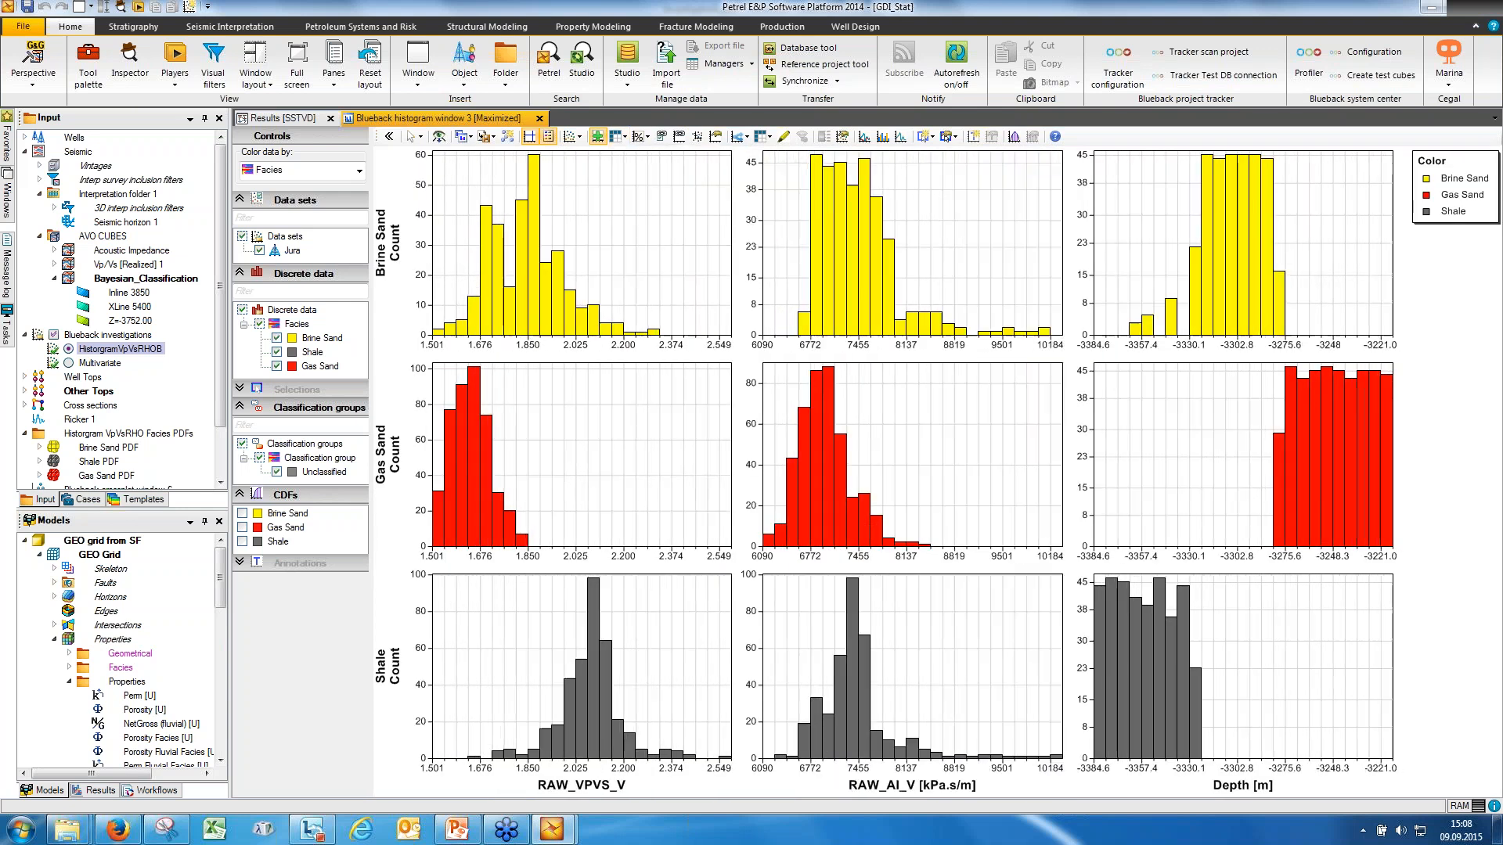
click(637, 258)
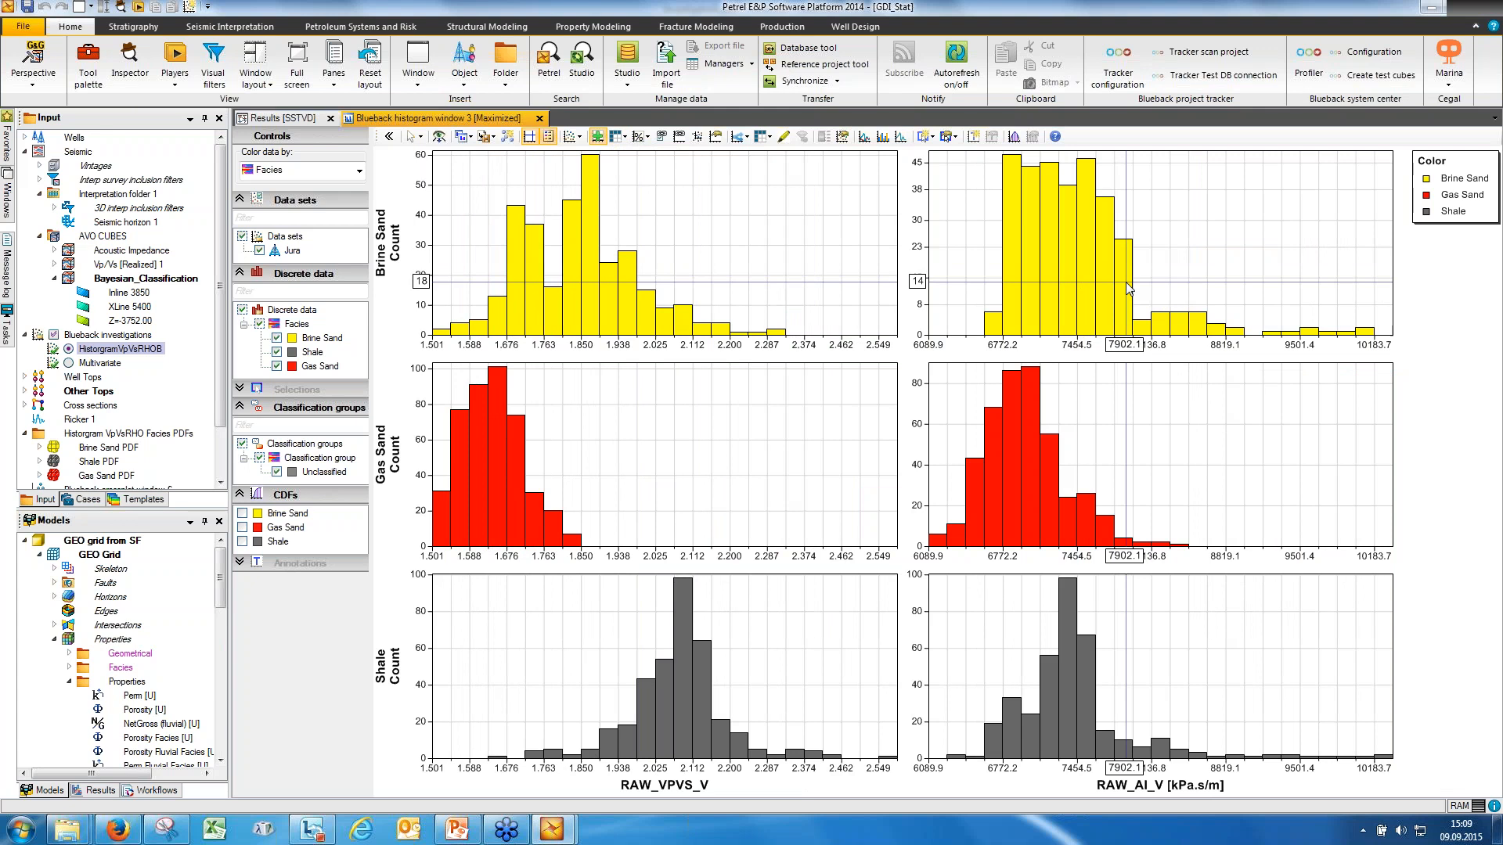
- Shift the histogram bins to start at about 1.433 for RAW_VPVS_V and about 5968 kPa.s/m for RAW_AI_V
drag(711, 430, 722, 431)
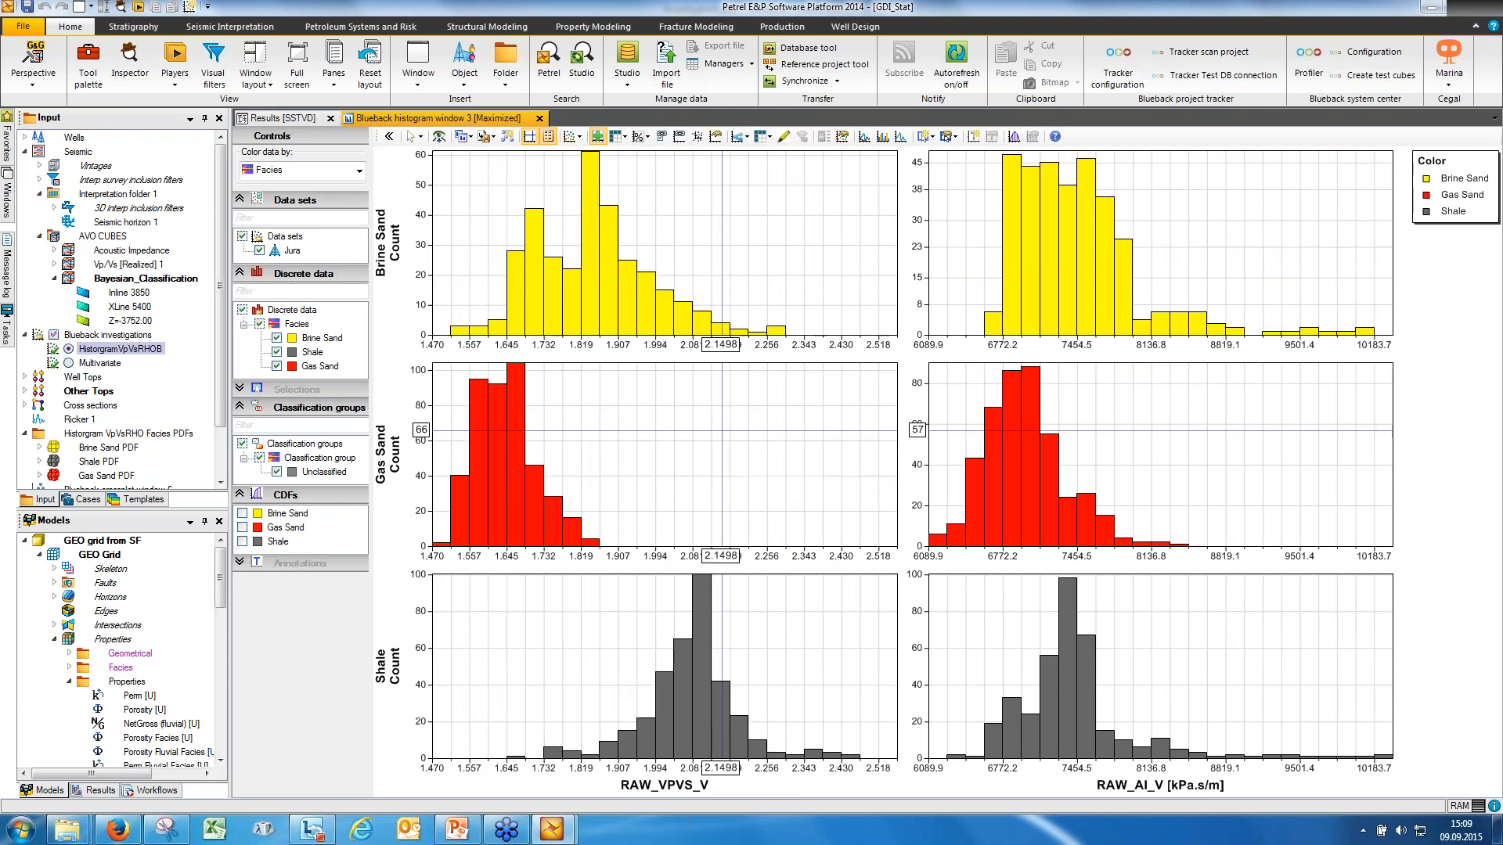
drag(708, 256, 725, 256)
mouse_move(1005, 259)
mouse_down()
mouse_move(984, 238)
mouse_move(986, 266)
mouse_up()
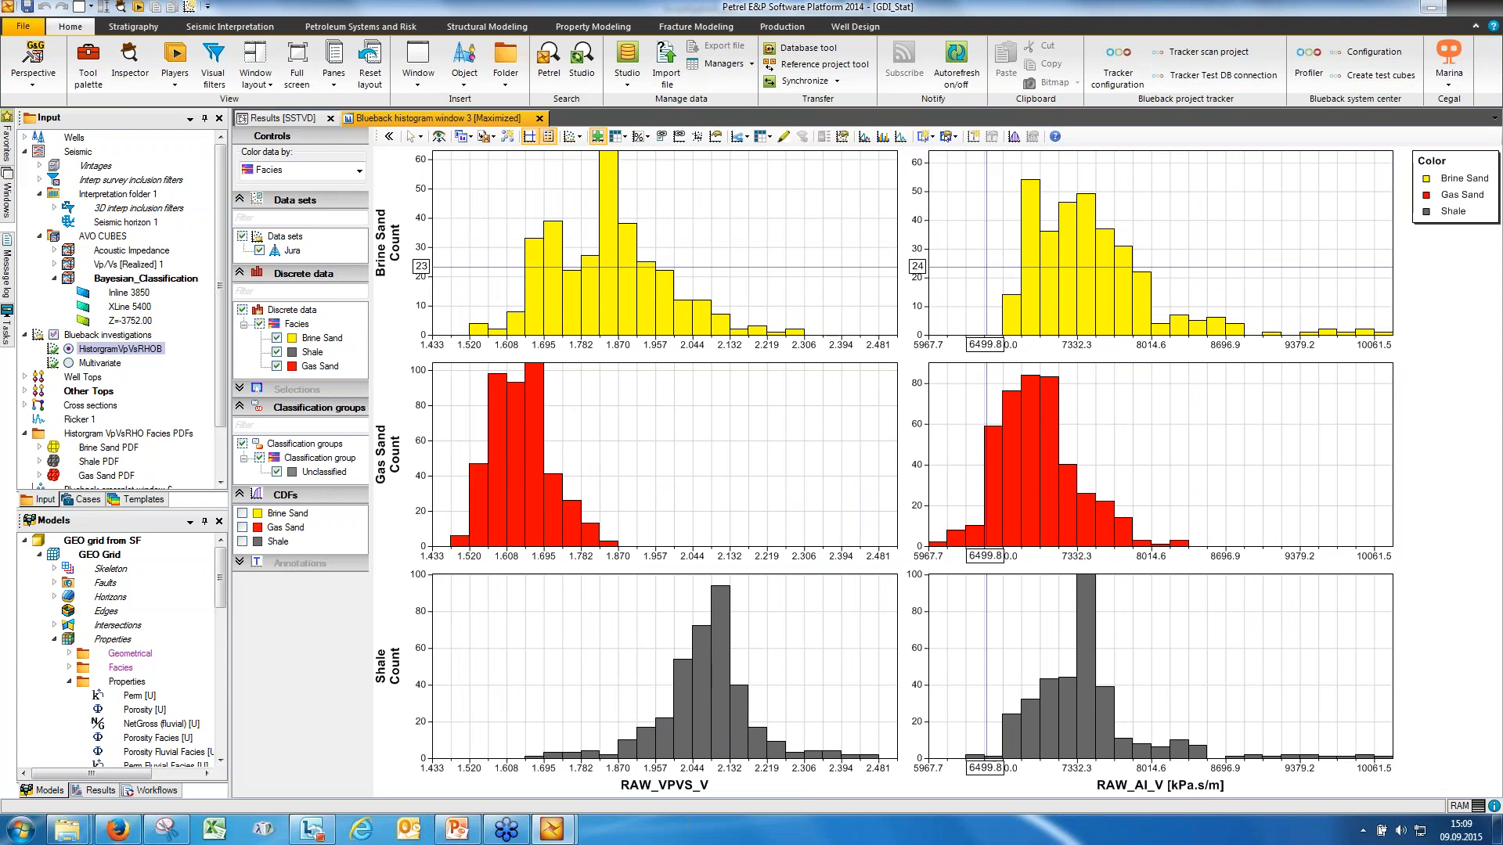
- Display the data statistics table and review the facies statistics for RAW_AI_V and RAW_VPVS_V
click(1014, 137)
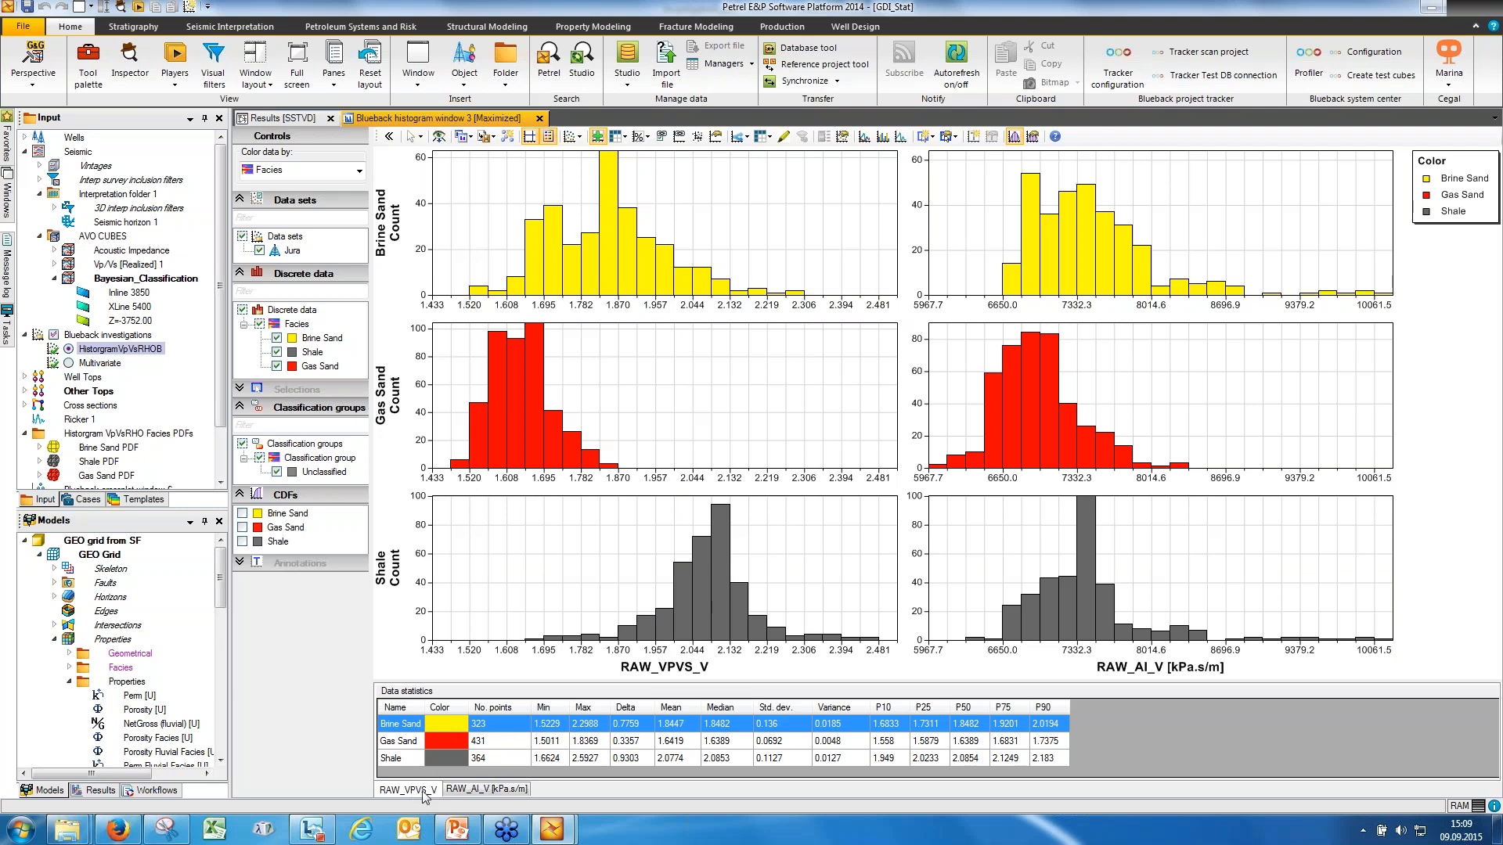
click(486, 792)
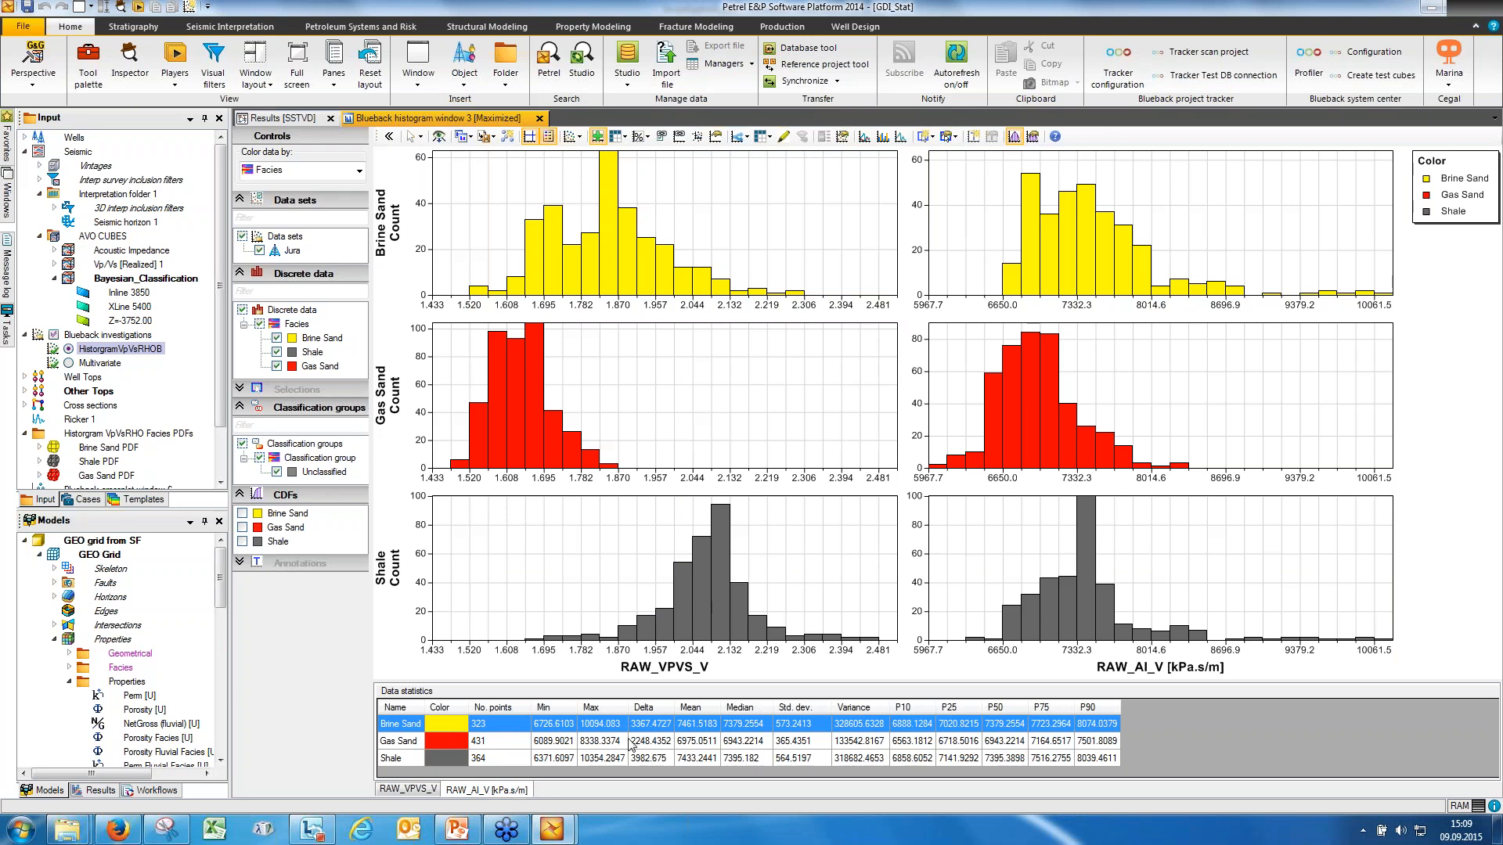
click(404, 790)
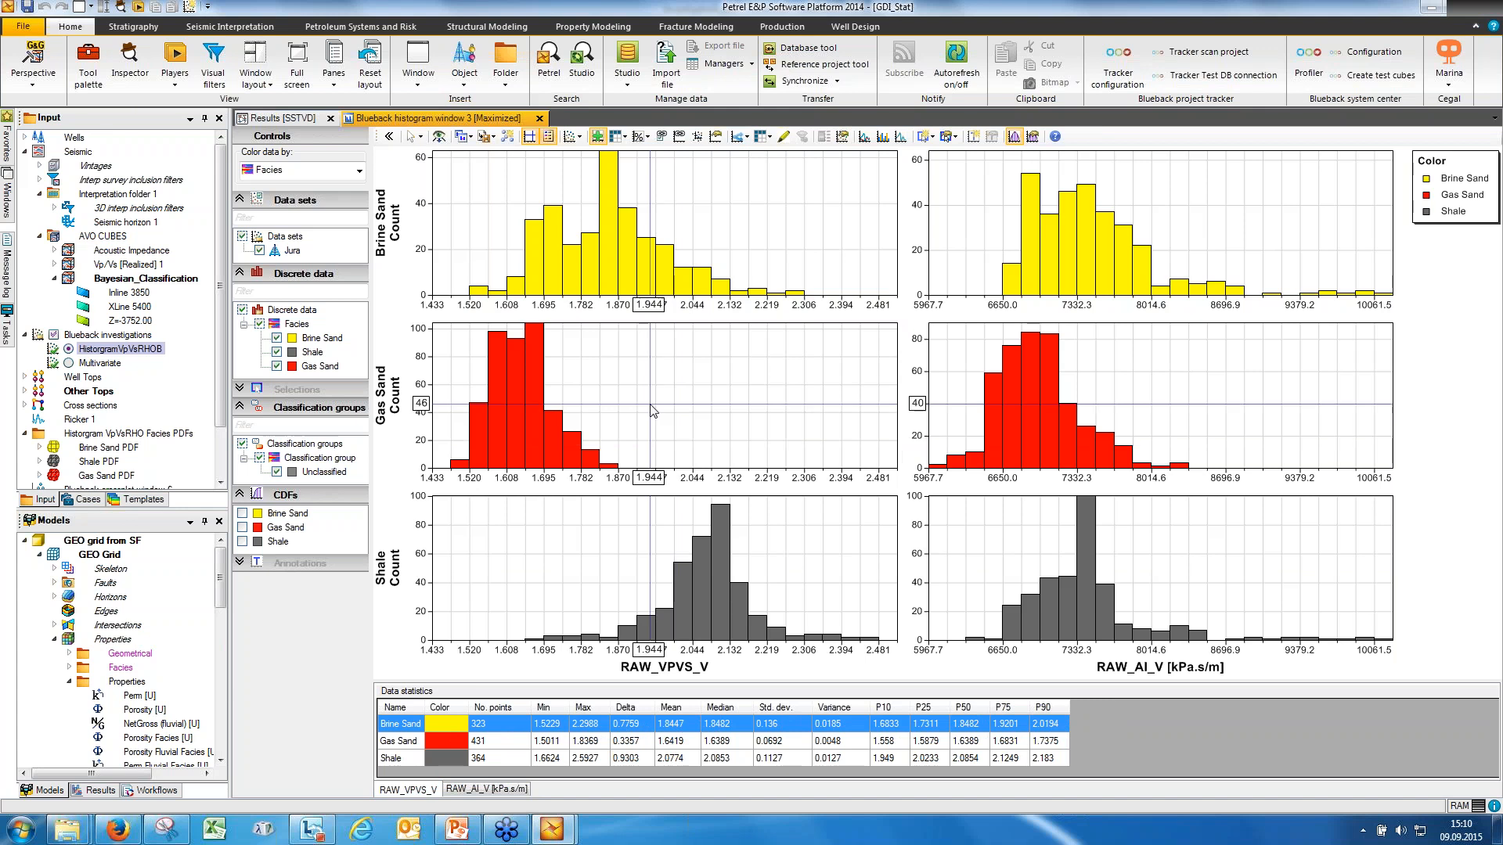
- Draw the statistics on the histograms and widen the bins, starting at about 1.419 for RAW_VPVS_V and about 5558 kPa.s/m for RAW_AI_V
click(578, 136)
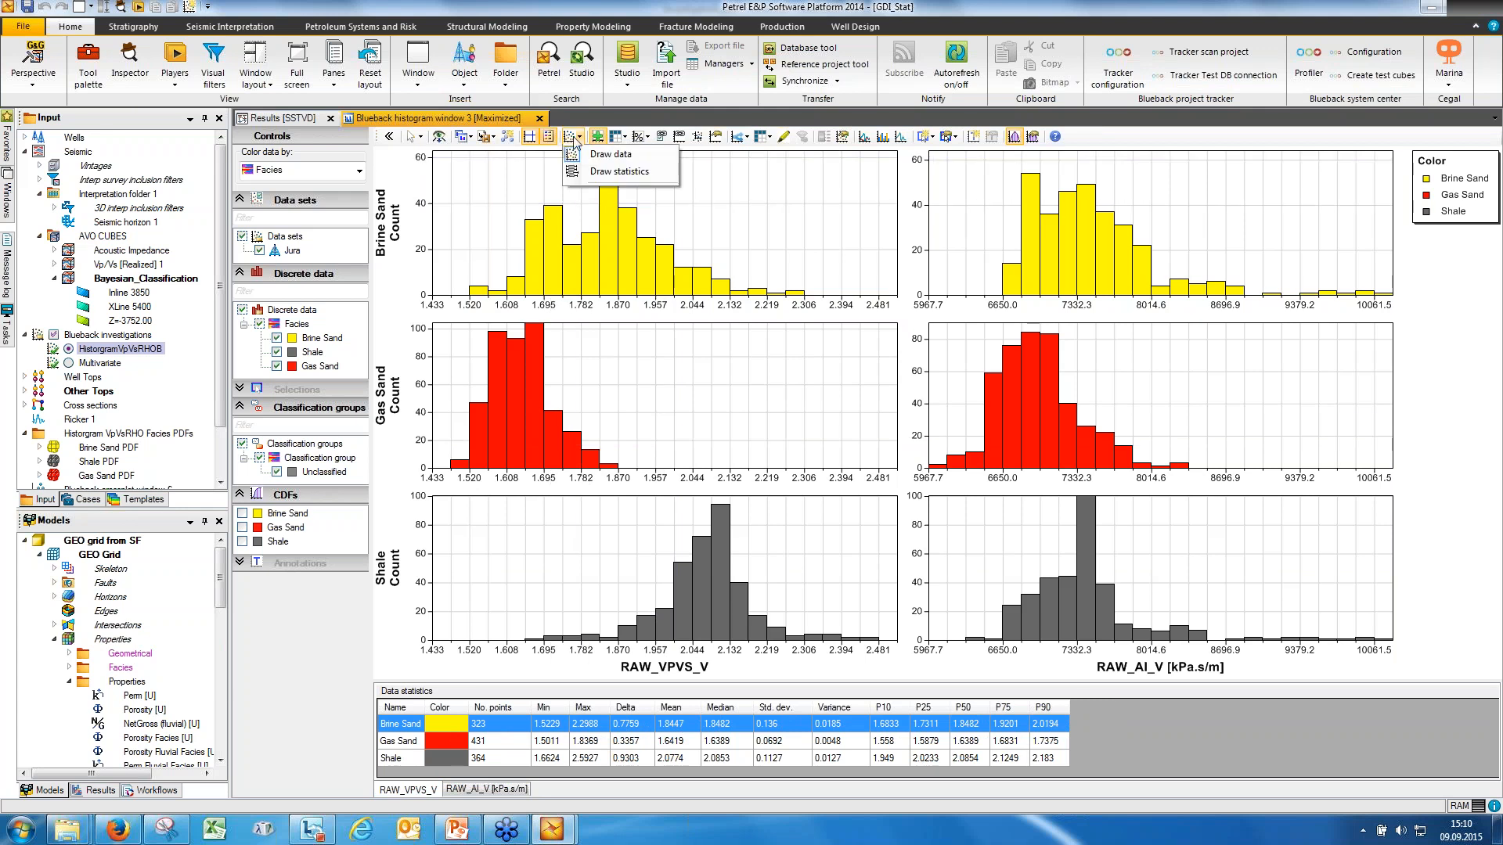
click(581, 175)
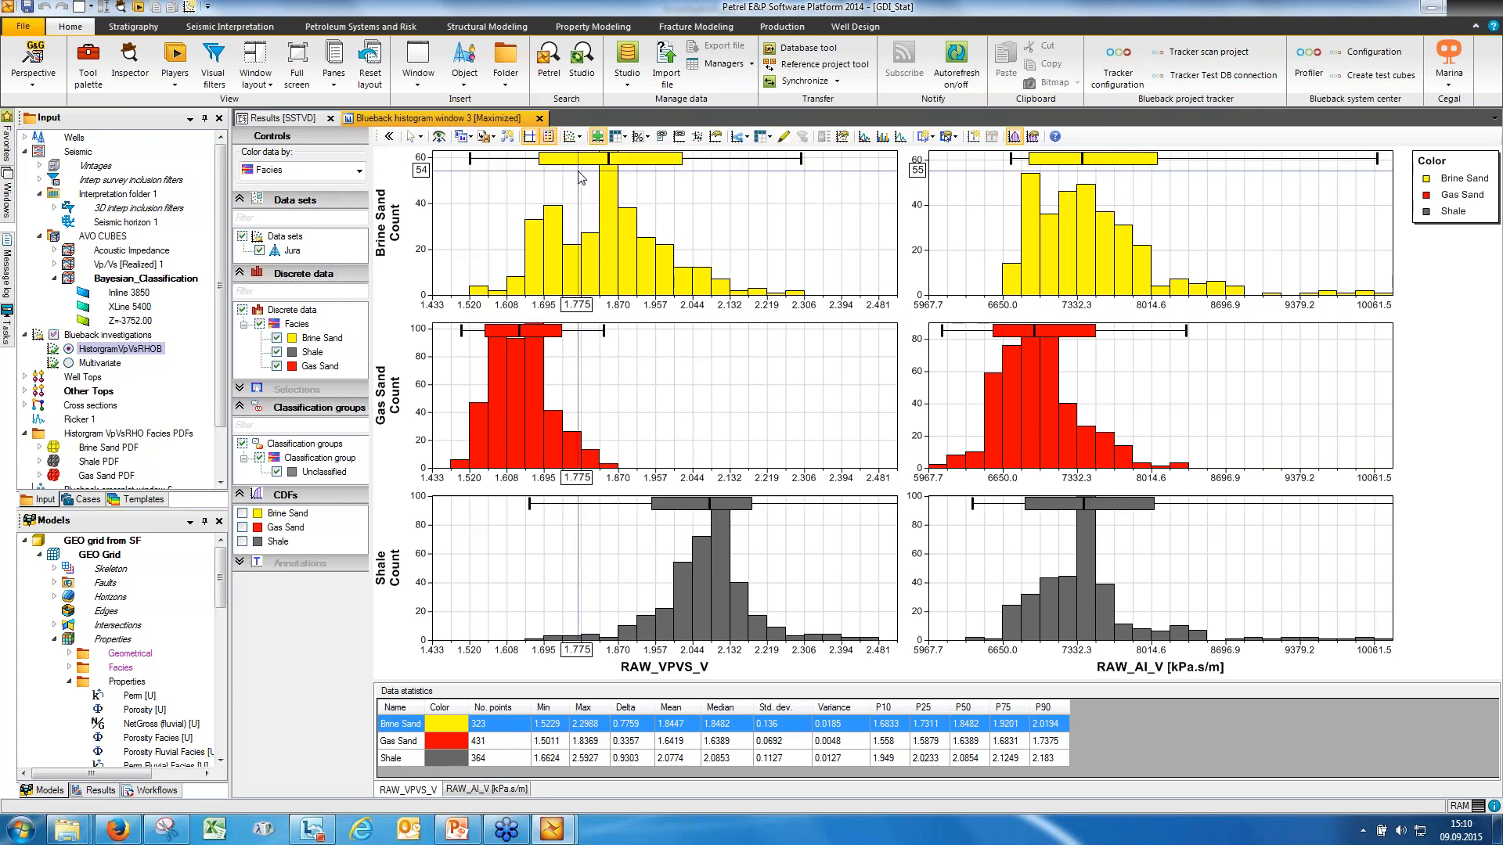
drag(635, 357, 606, 389)
scroll(606, 389, down, 1)
scroll(1124, 385, down, 1)
mouse_move(1120, 379)
mouse_down()
mouse_move(1123, 420)
mouse_move(1124, 403)
mouse_up()
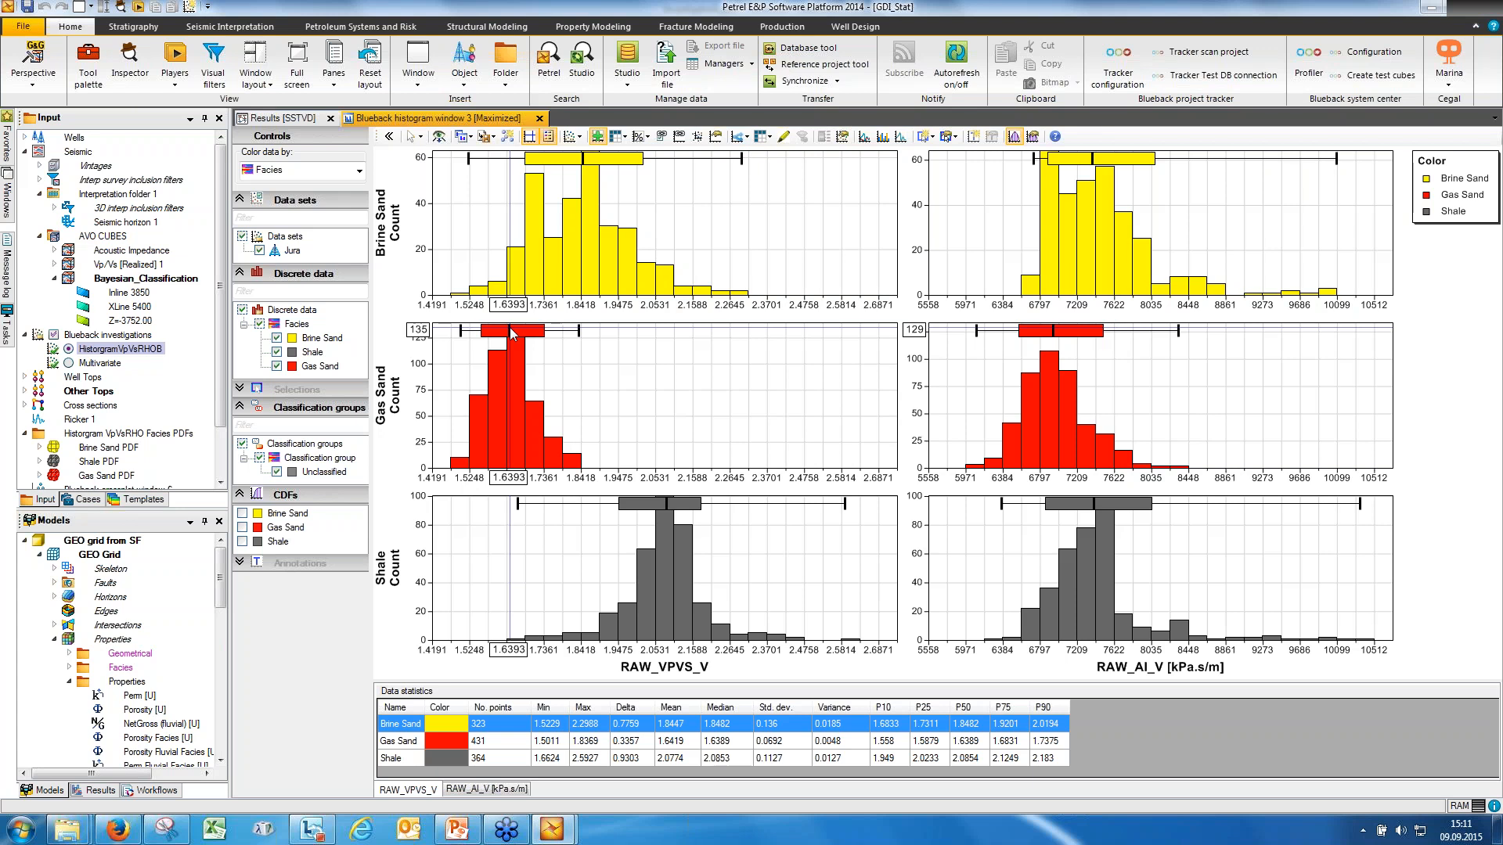
- Examine the data settings of the Multivariate investigation, comparing the 30_24-02 and Folder data sets
double_click(105, 364)
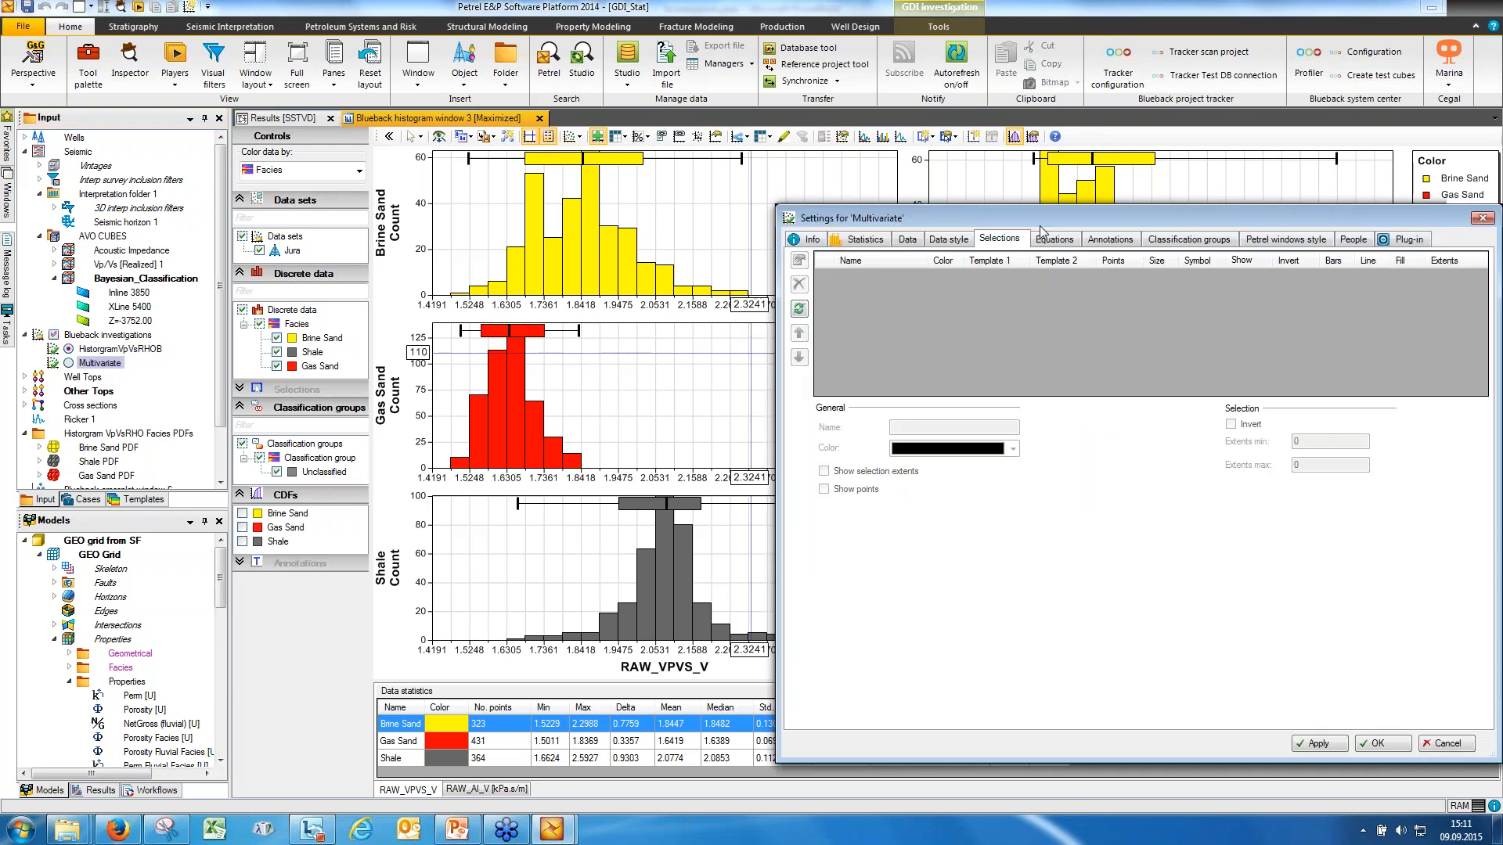
drag(1030, 210, 675, 208)
click(556, 239)
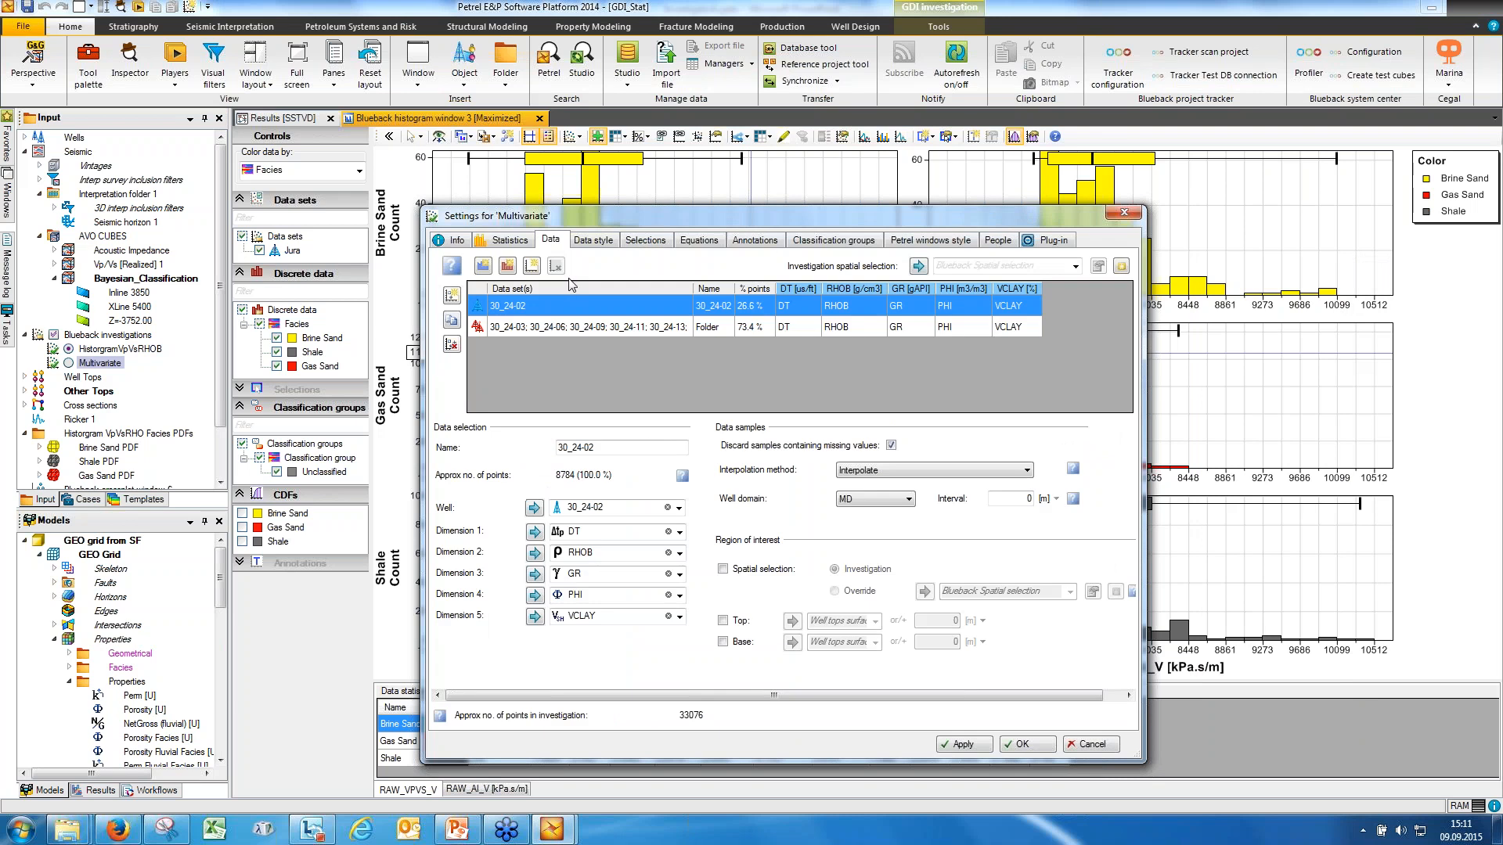
click(570, 331)
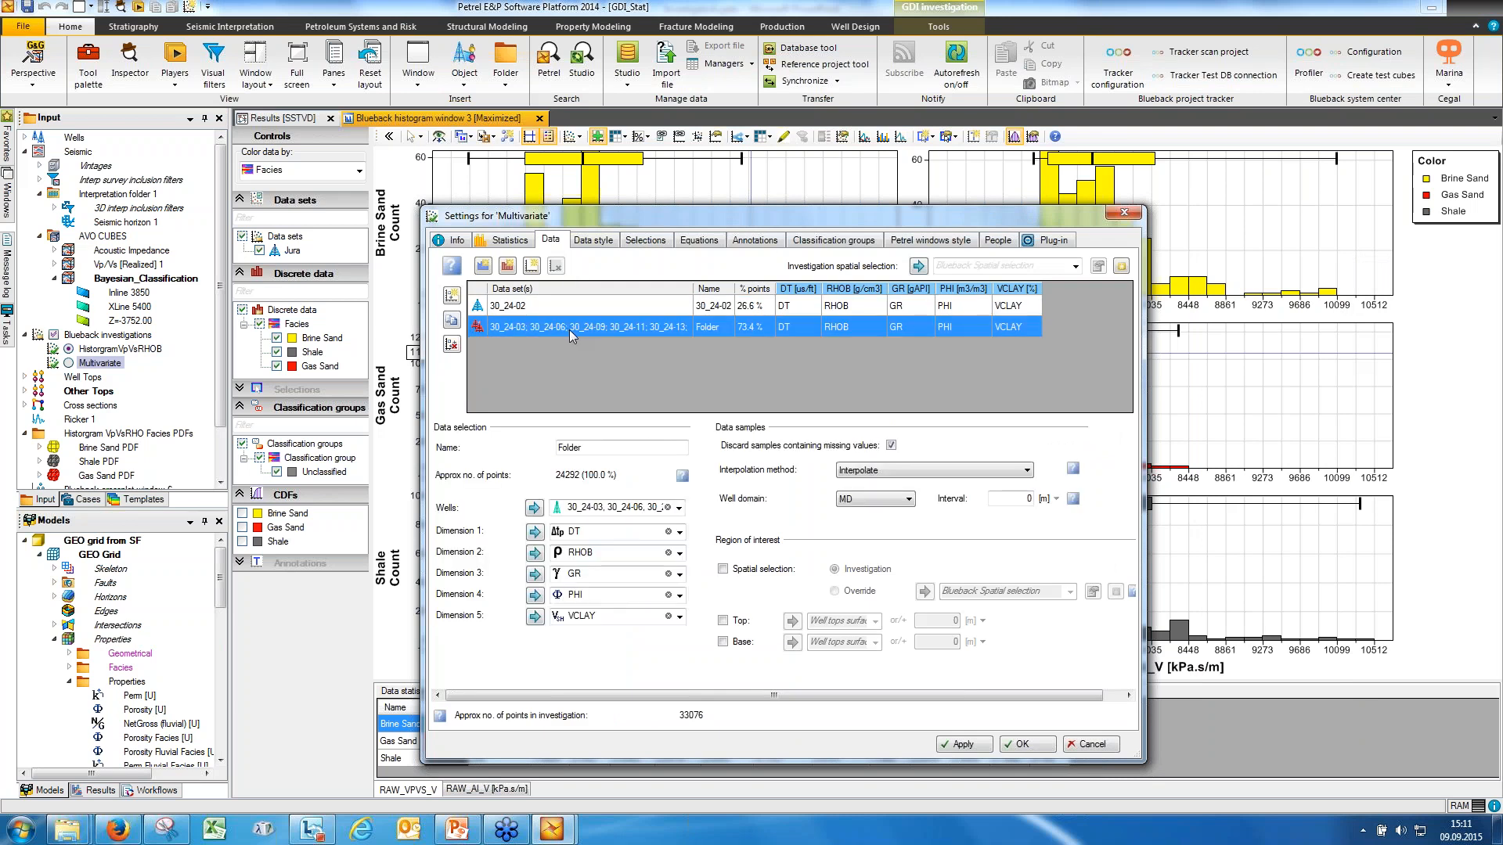
click(571, 313)
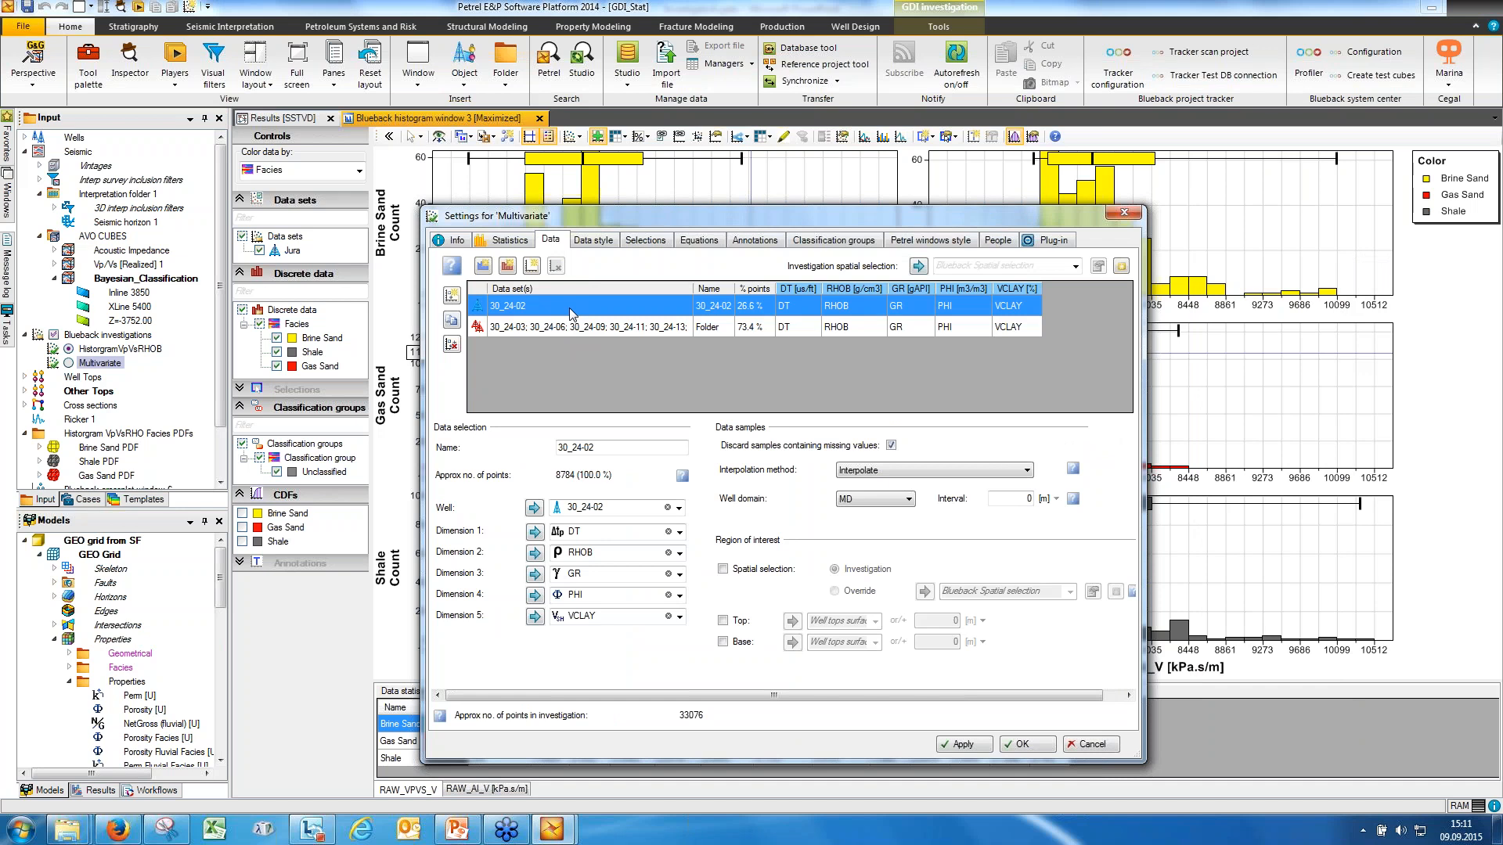
click(1124, 213)
- Show the Multivariate investigation in a Blueback matrix window
click(99, 365)
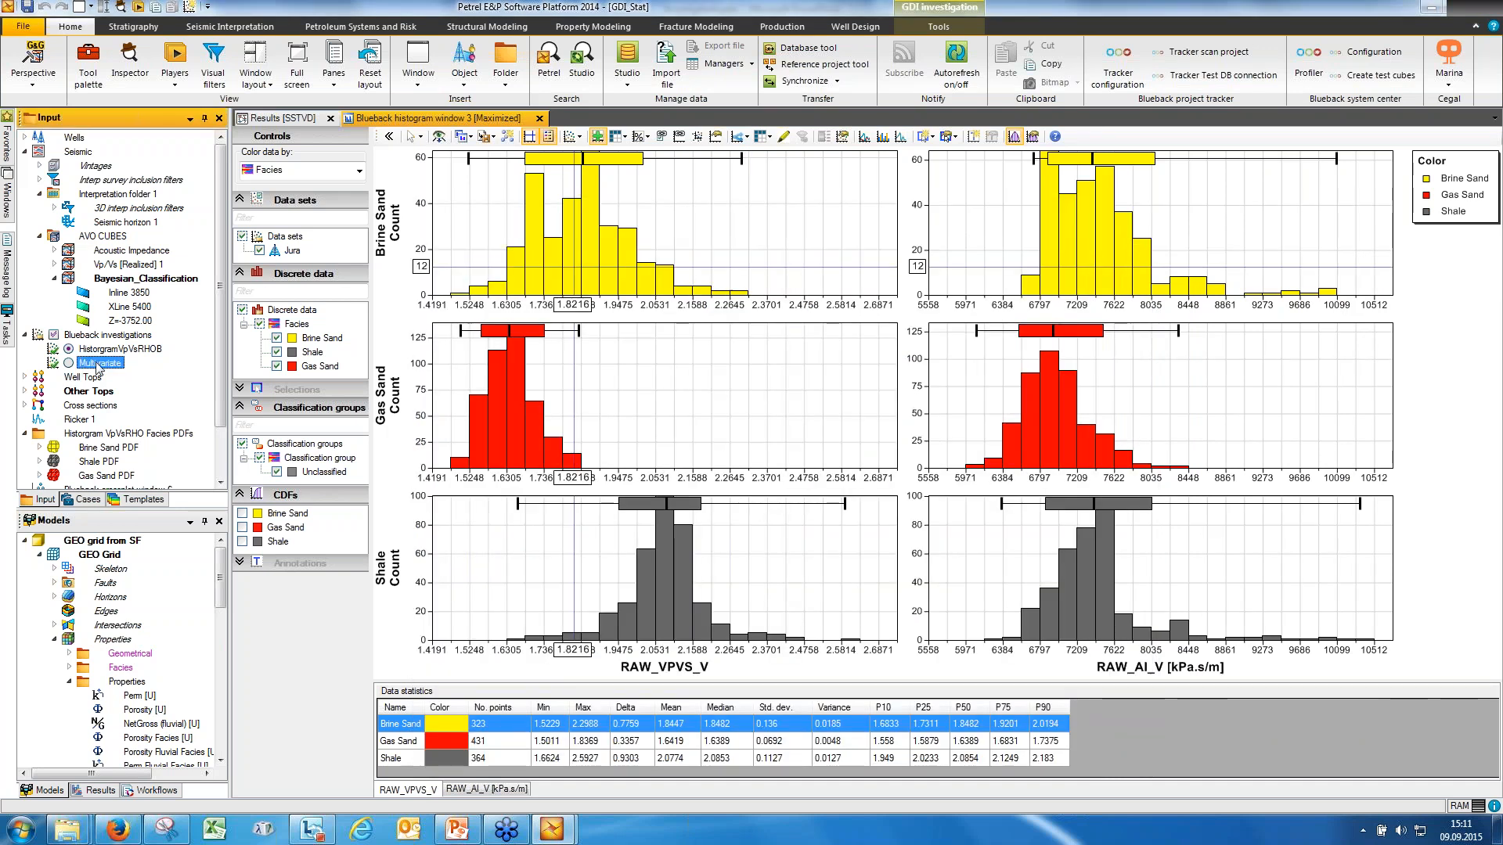
right_click(99, 366)
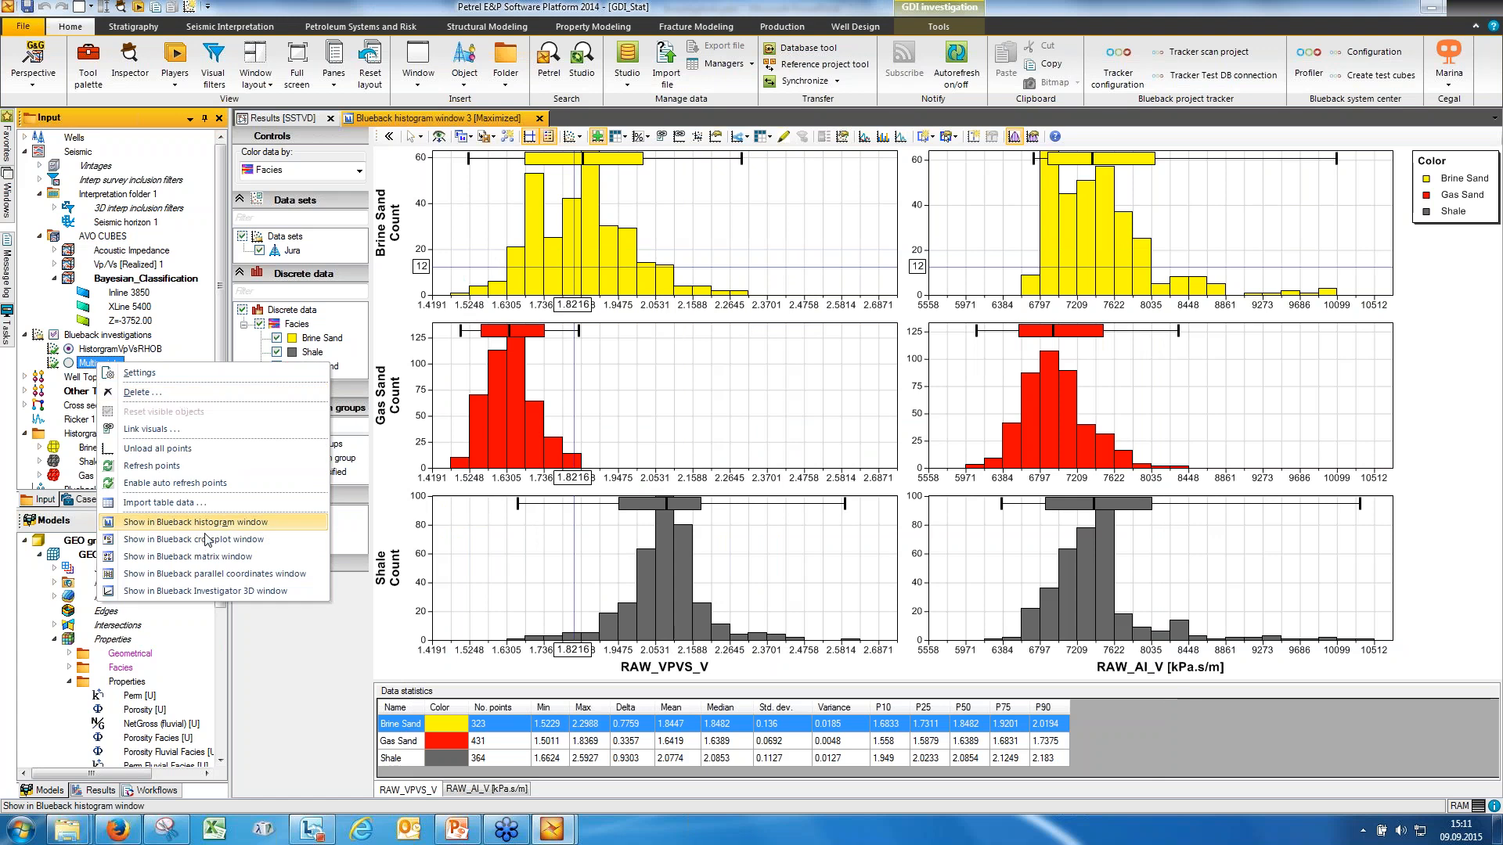
click(206, 565)
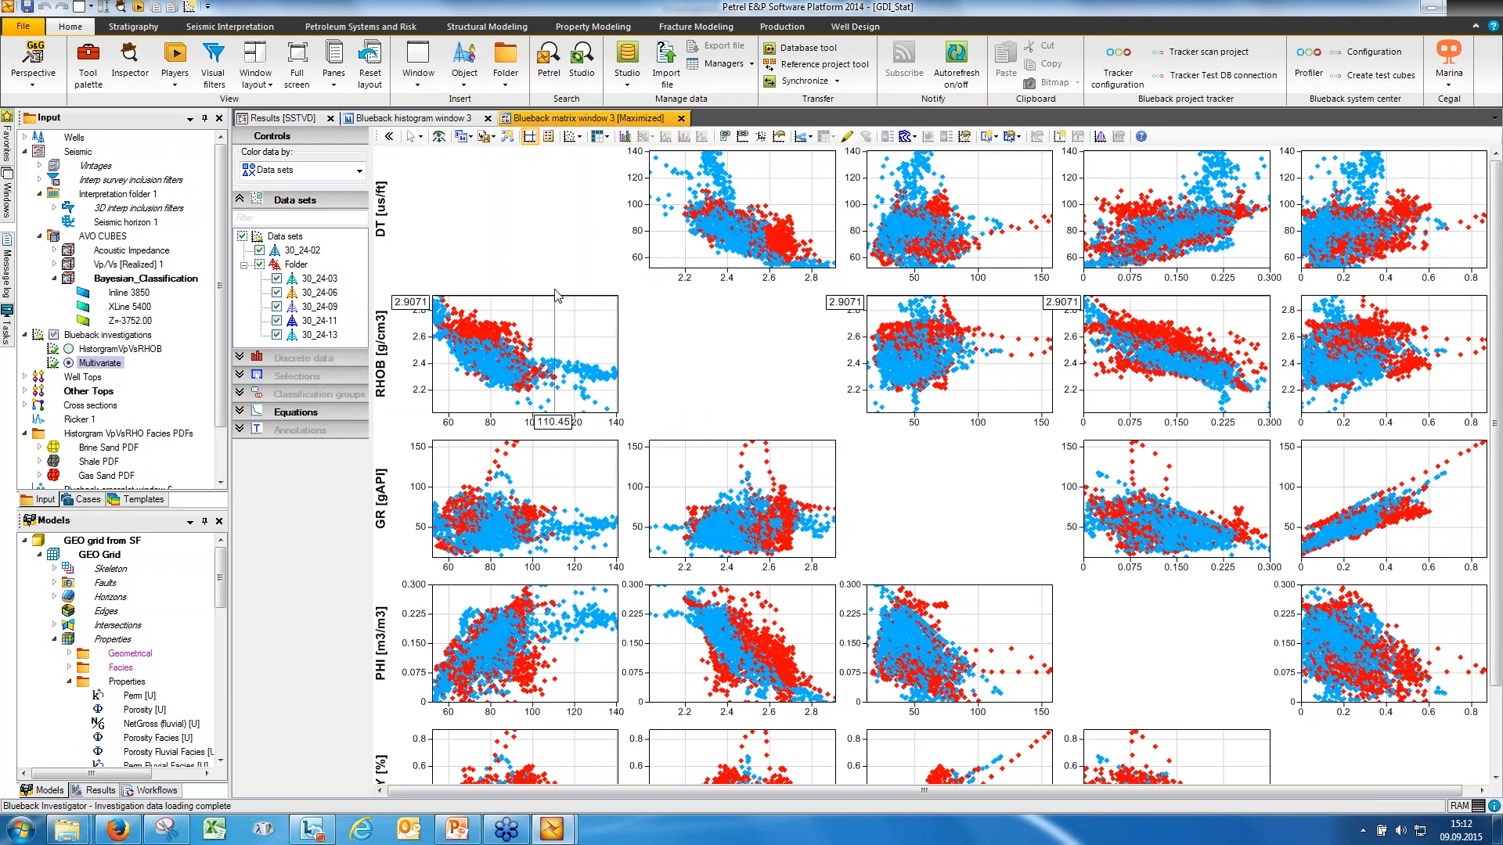
- Hide the VCLAY dimension from the crossplot matrix and colour the points by VCLAY instead
click(601, 137)
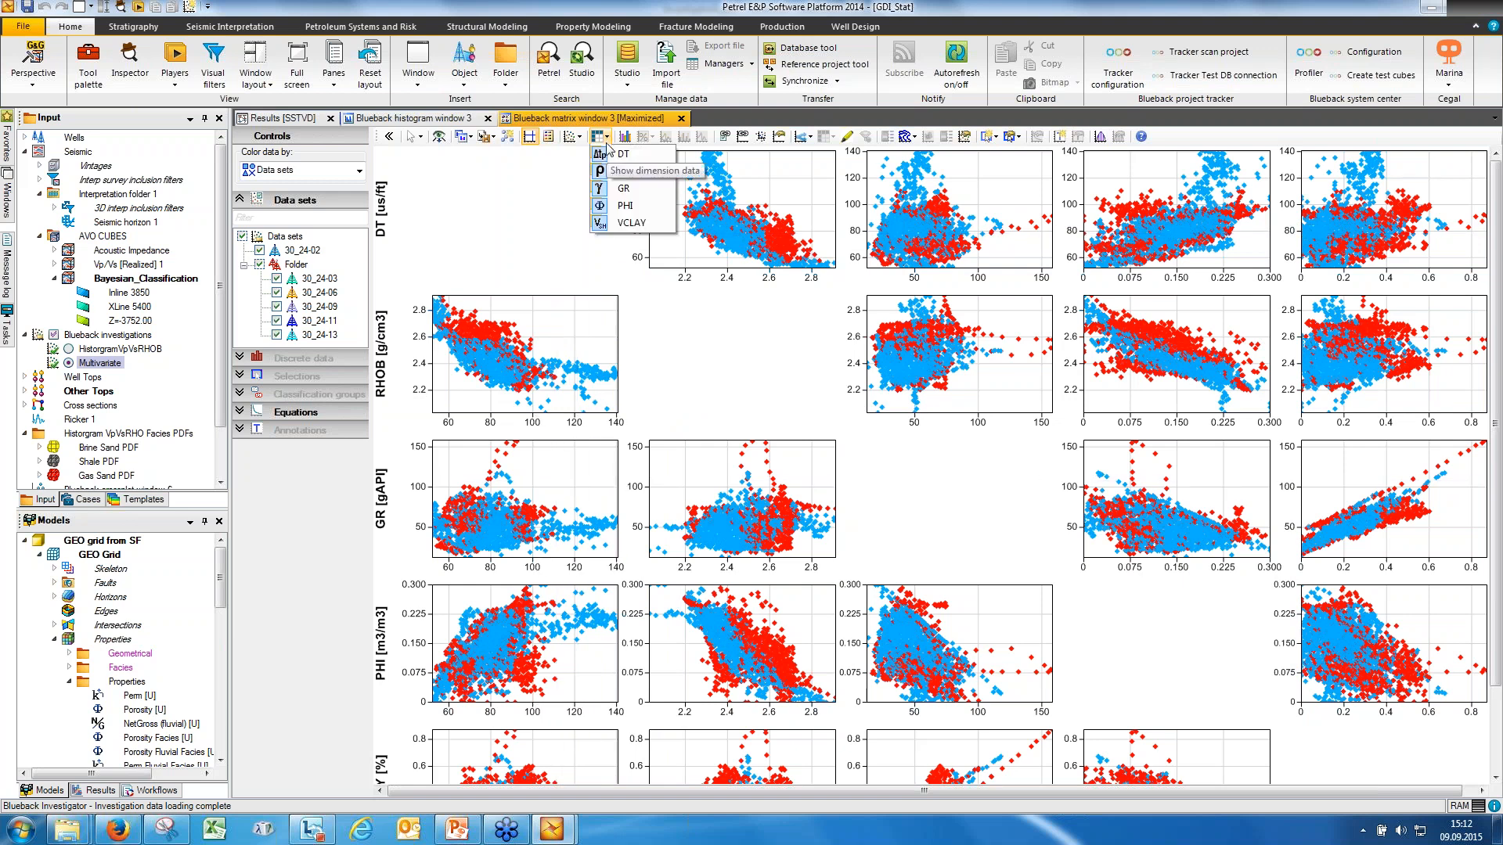
click(648, 227)
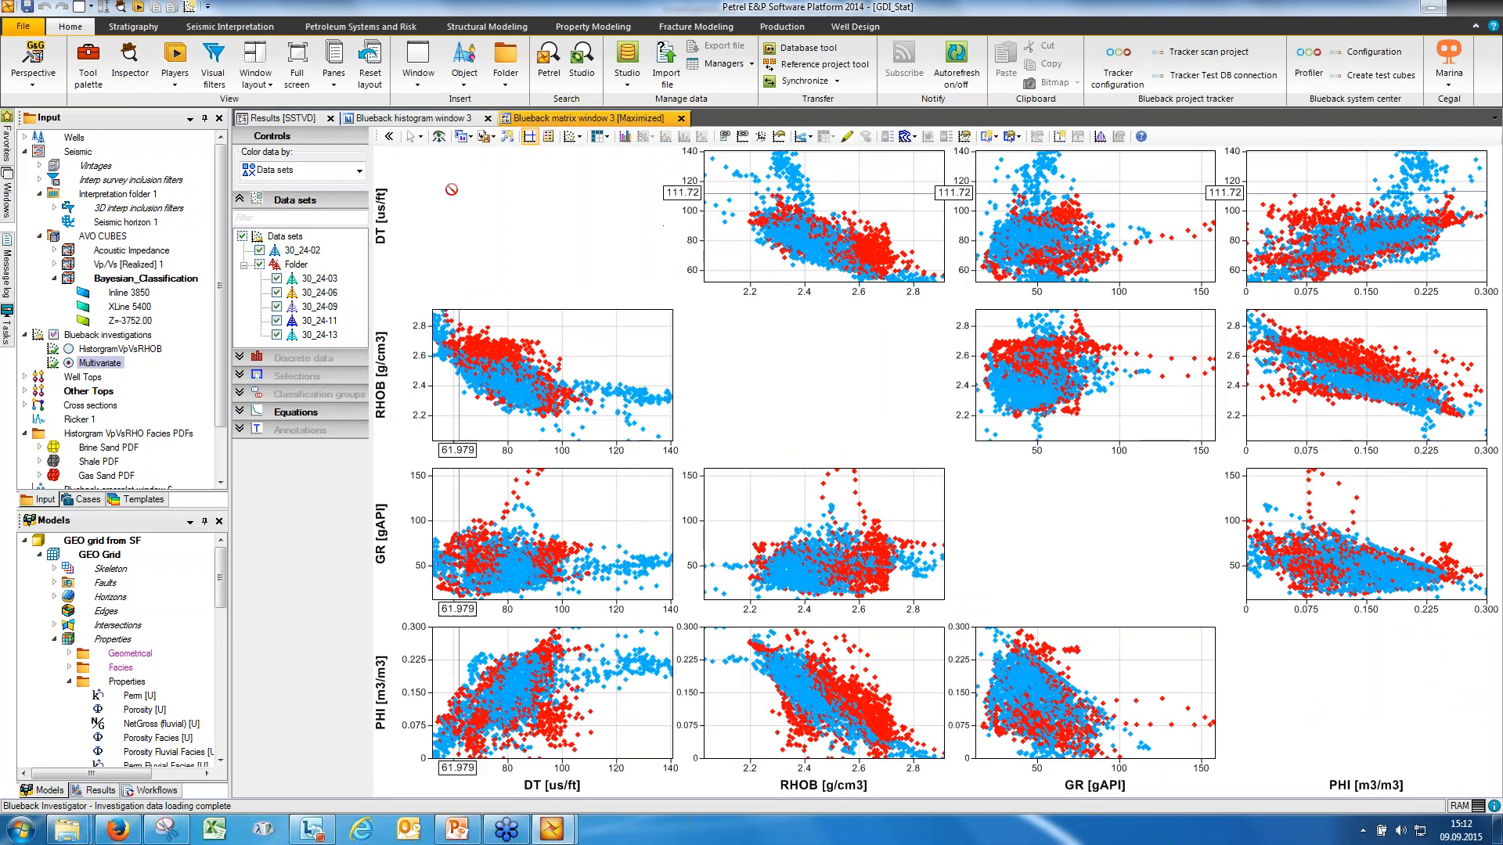
click(352, 174)
click(321, 255)
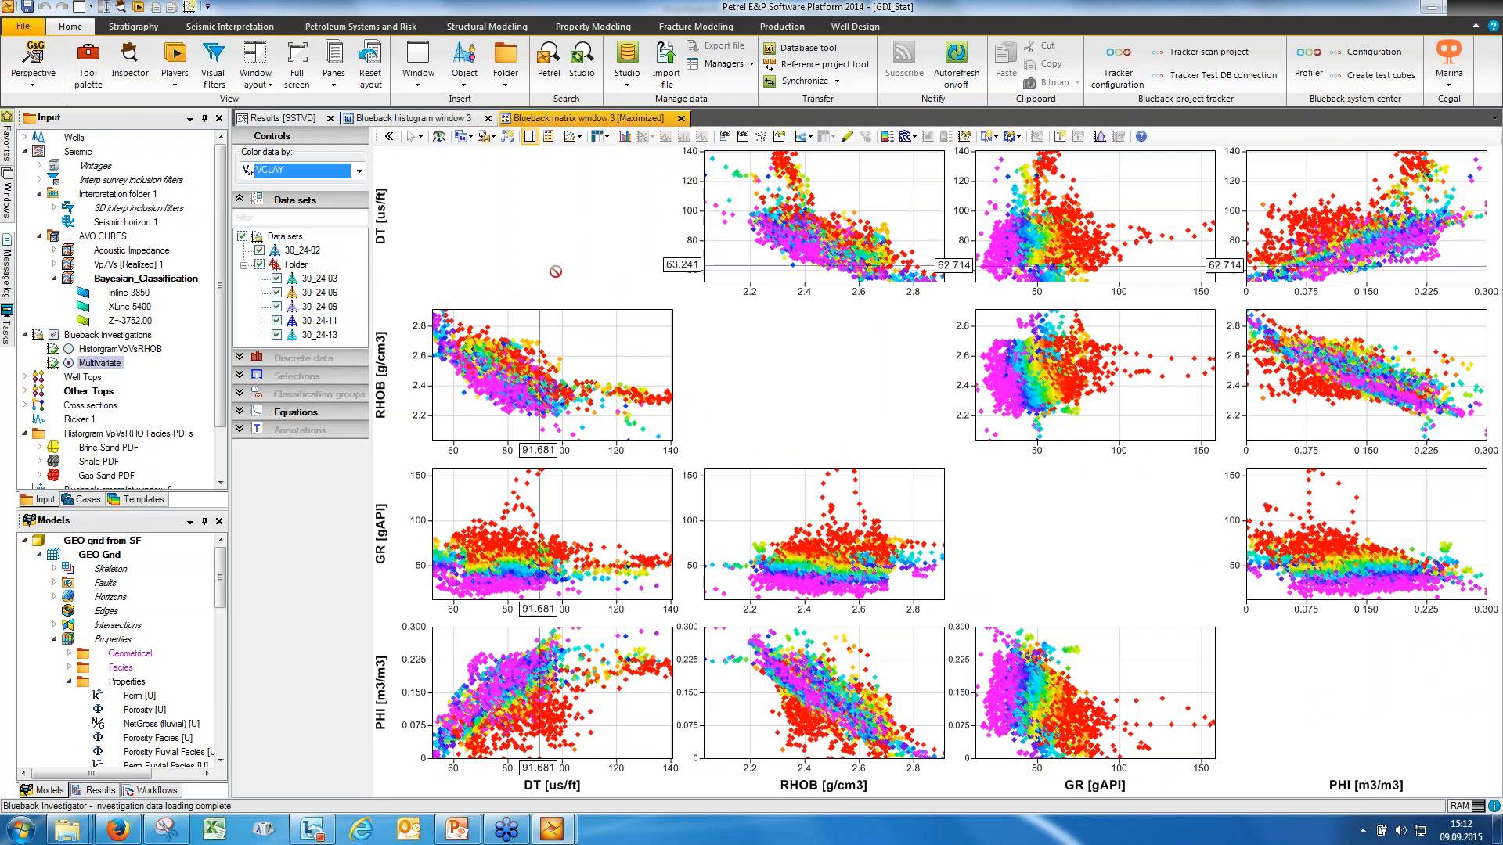
- Show histograms along the matrix diagonal and move GR ahead of RHOB in the dimension order
click(624, 138)
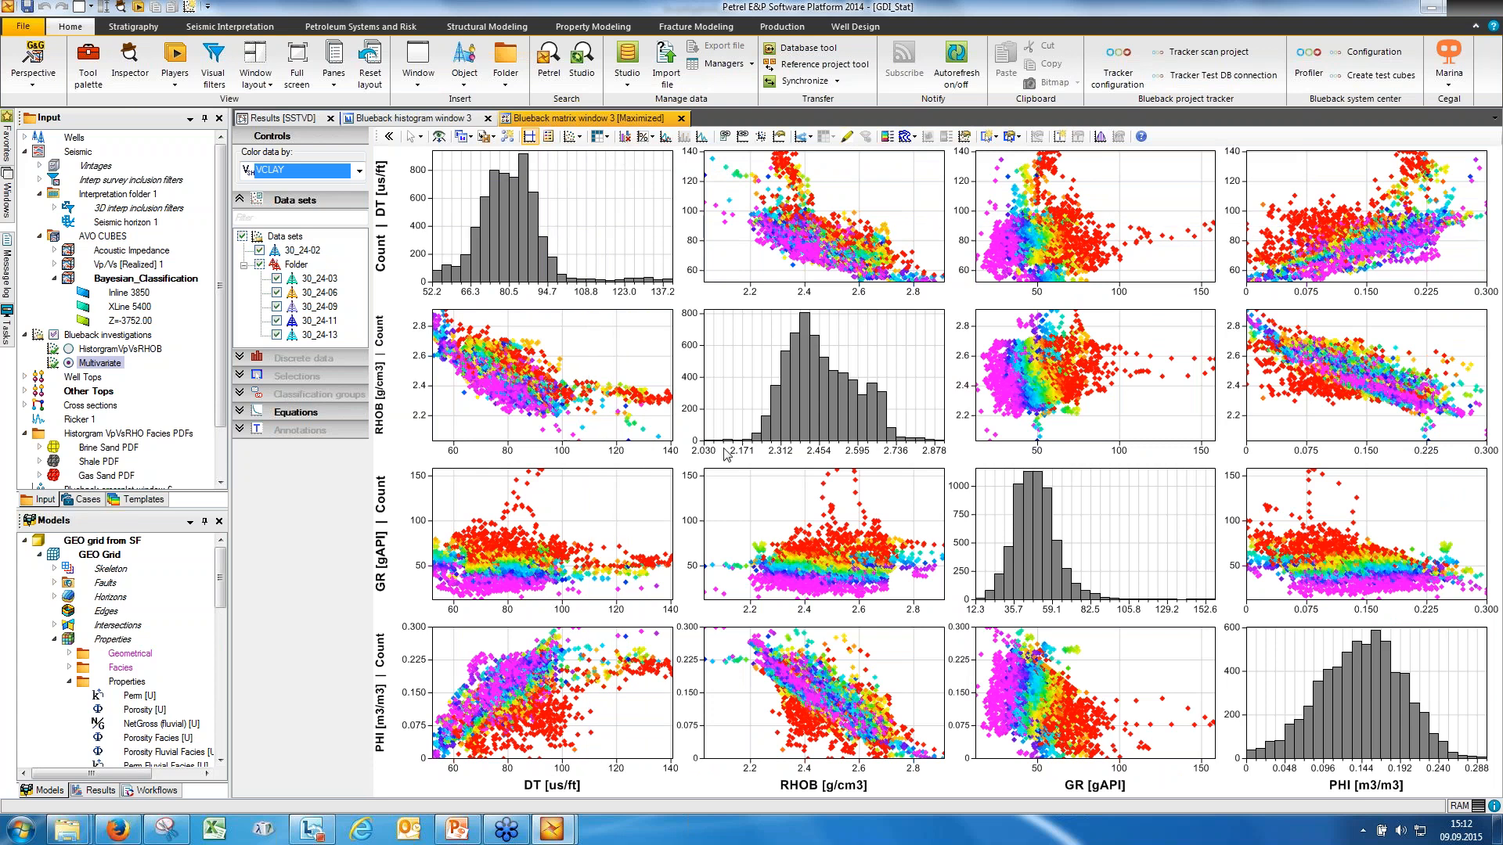
drag(1100, 791, 882, 780)
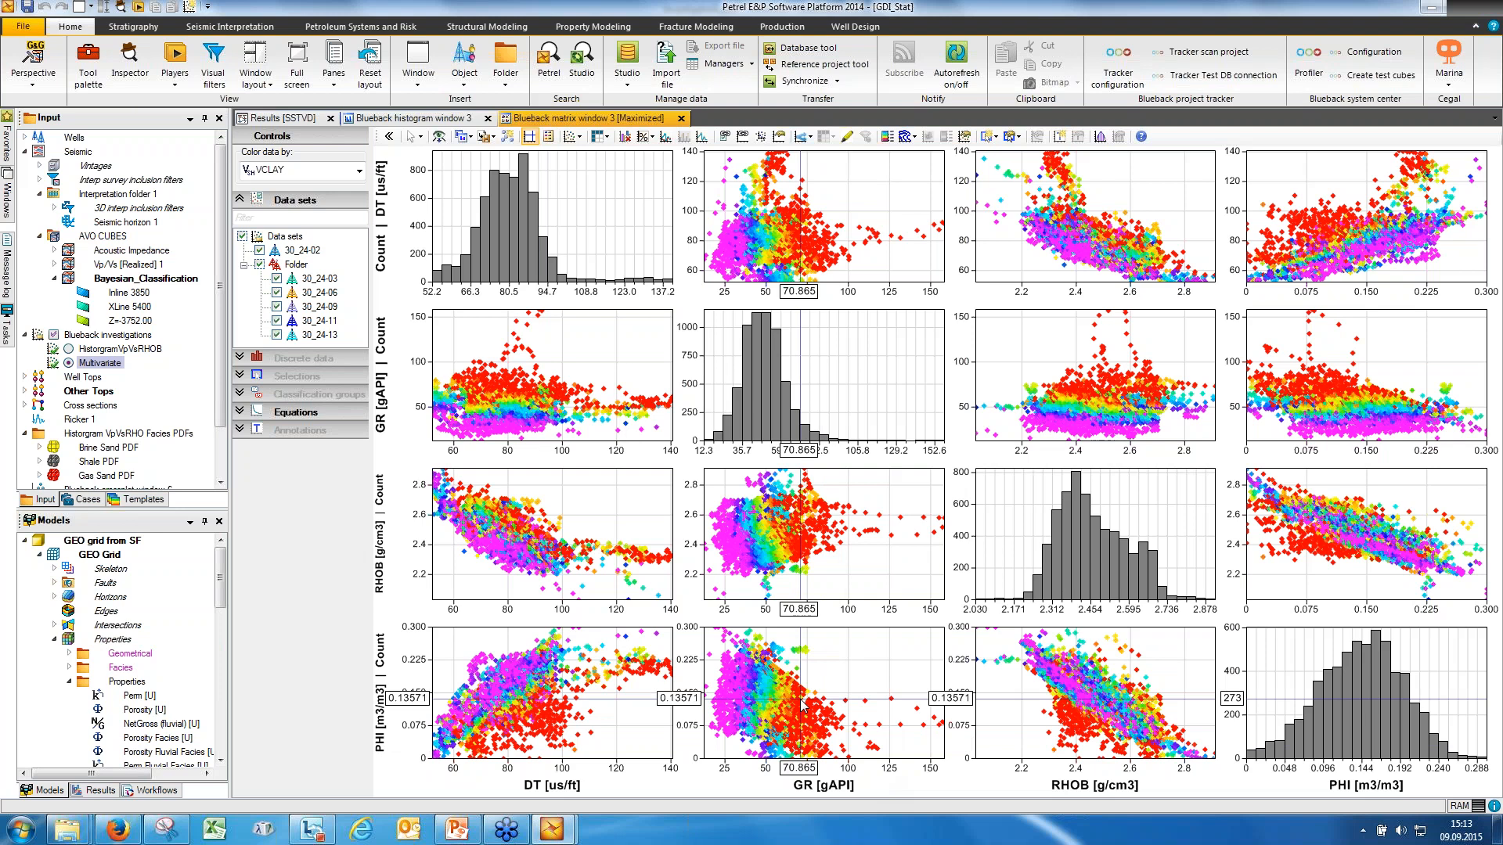
- Show the Multivariate investigation in a Blueback crossplot window and hide the Folder wells, keeping only 30_24-02
right_click(108, 364)
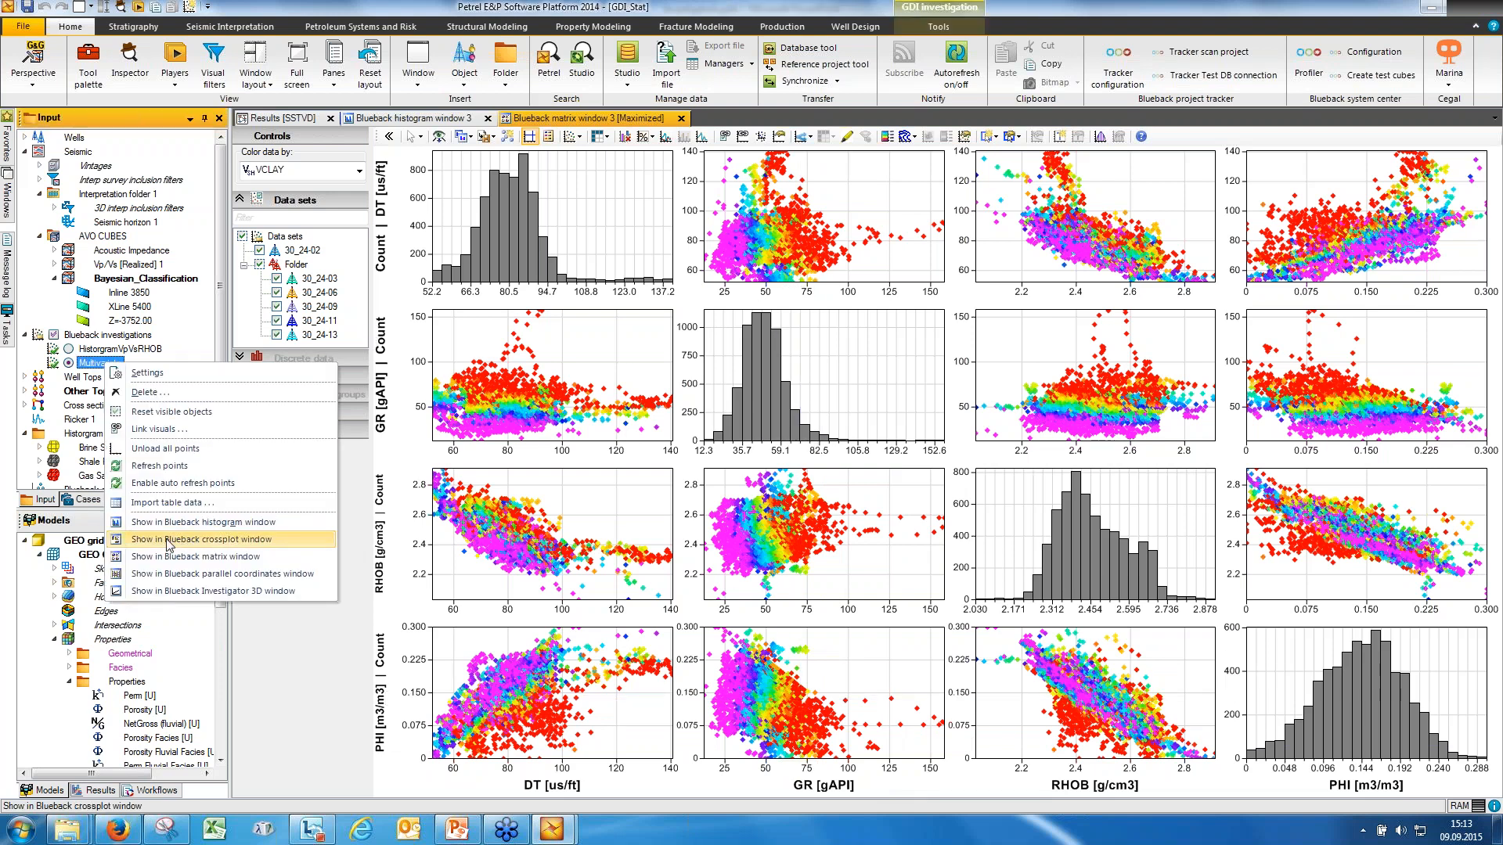
click(212, 540)
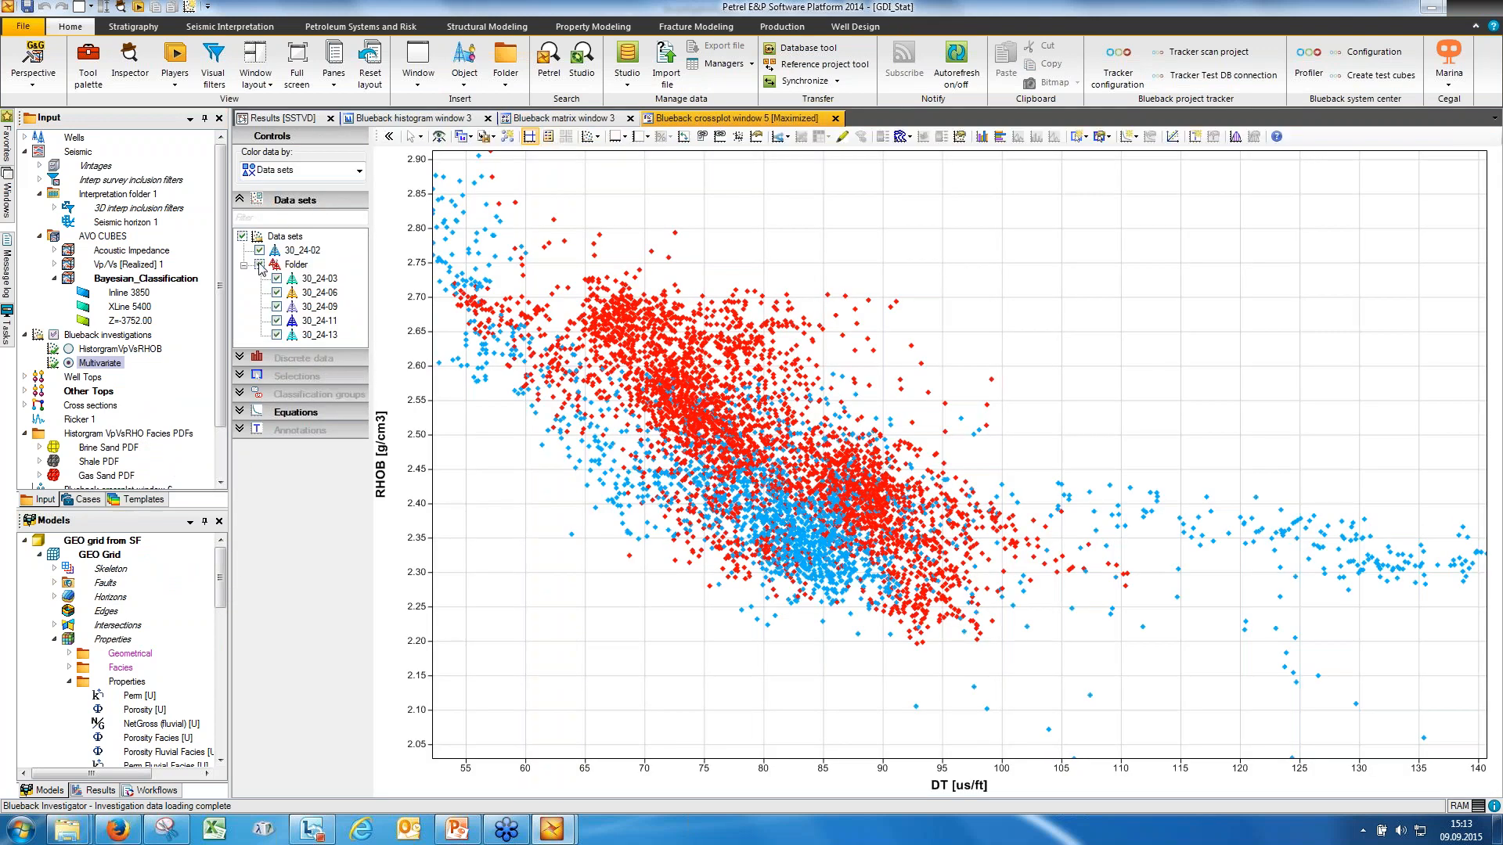
click(259, 266)
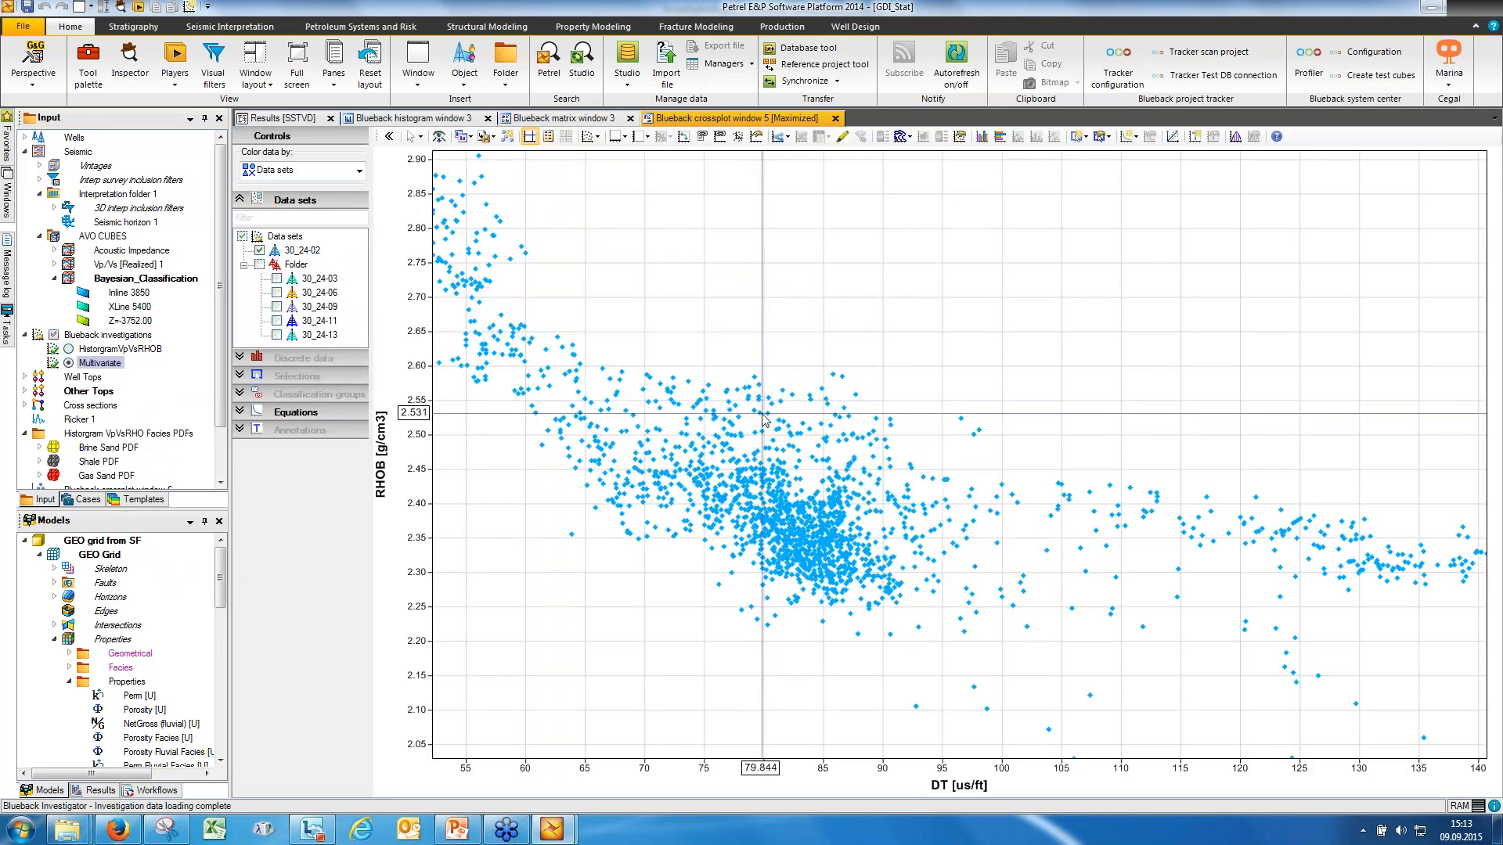
scroll(761, 415, down, 2)
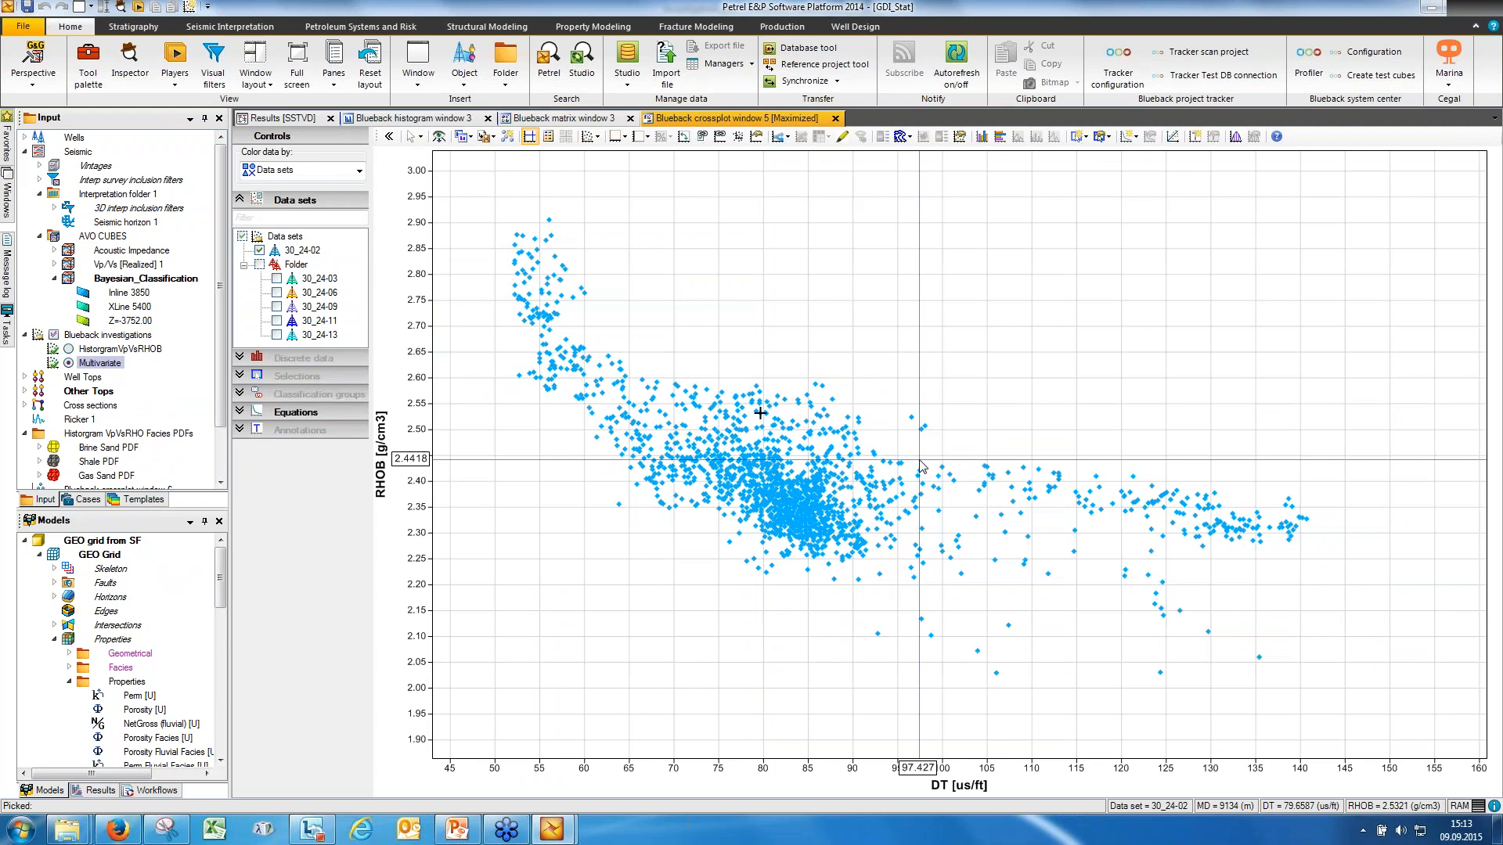
- Set the crossplot's horizontal axis to PHI and its vertical axis to GR
right_click(956, 781)
mouse_move(1026, 736)
click(1136, 792)
right_click(383, 475)
mouse_move(470, 512)
click(555, 551)
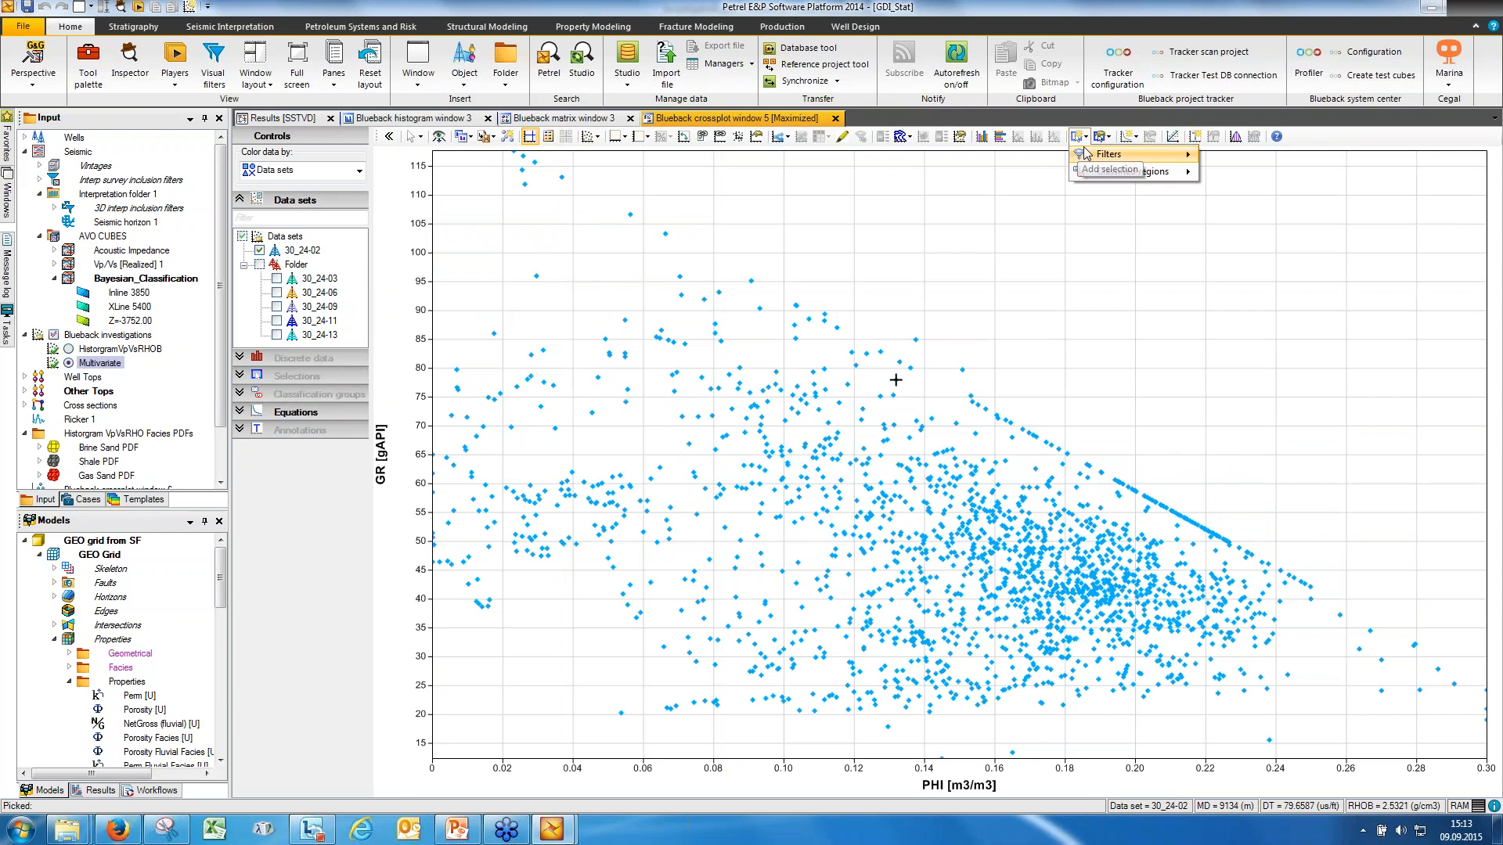
- Add a dynamic x = f(y) linear fit line to the PHI versus GR crossplot and display the legend
click(1129, 137)
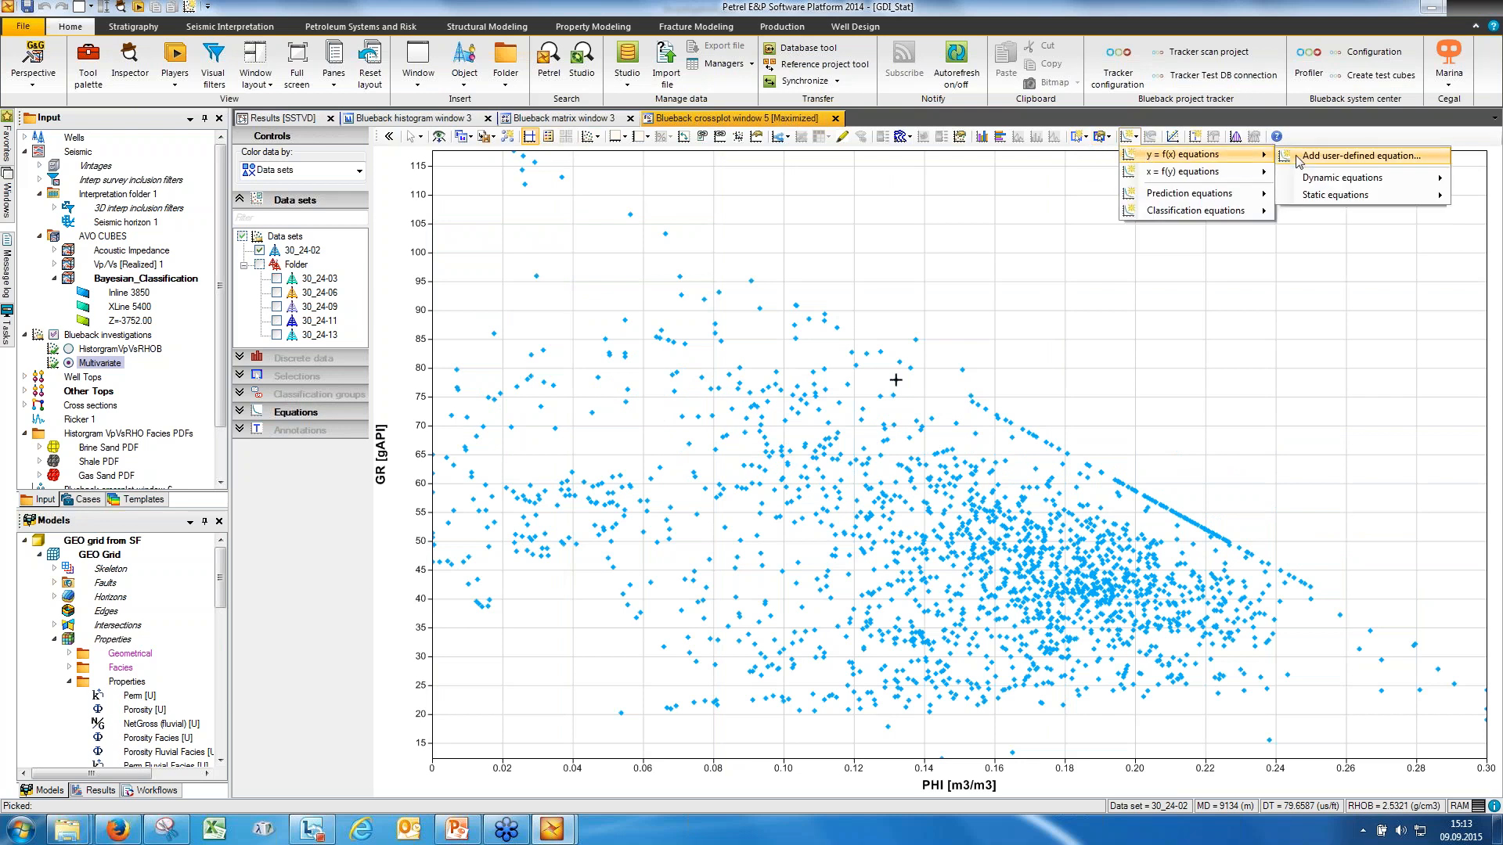
mouse_move(1252, 173)
mouse_move(1327, 197)
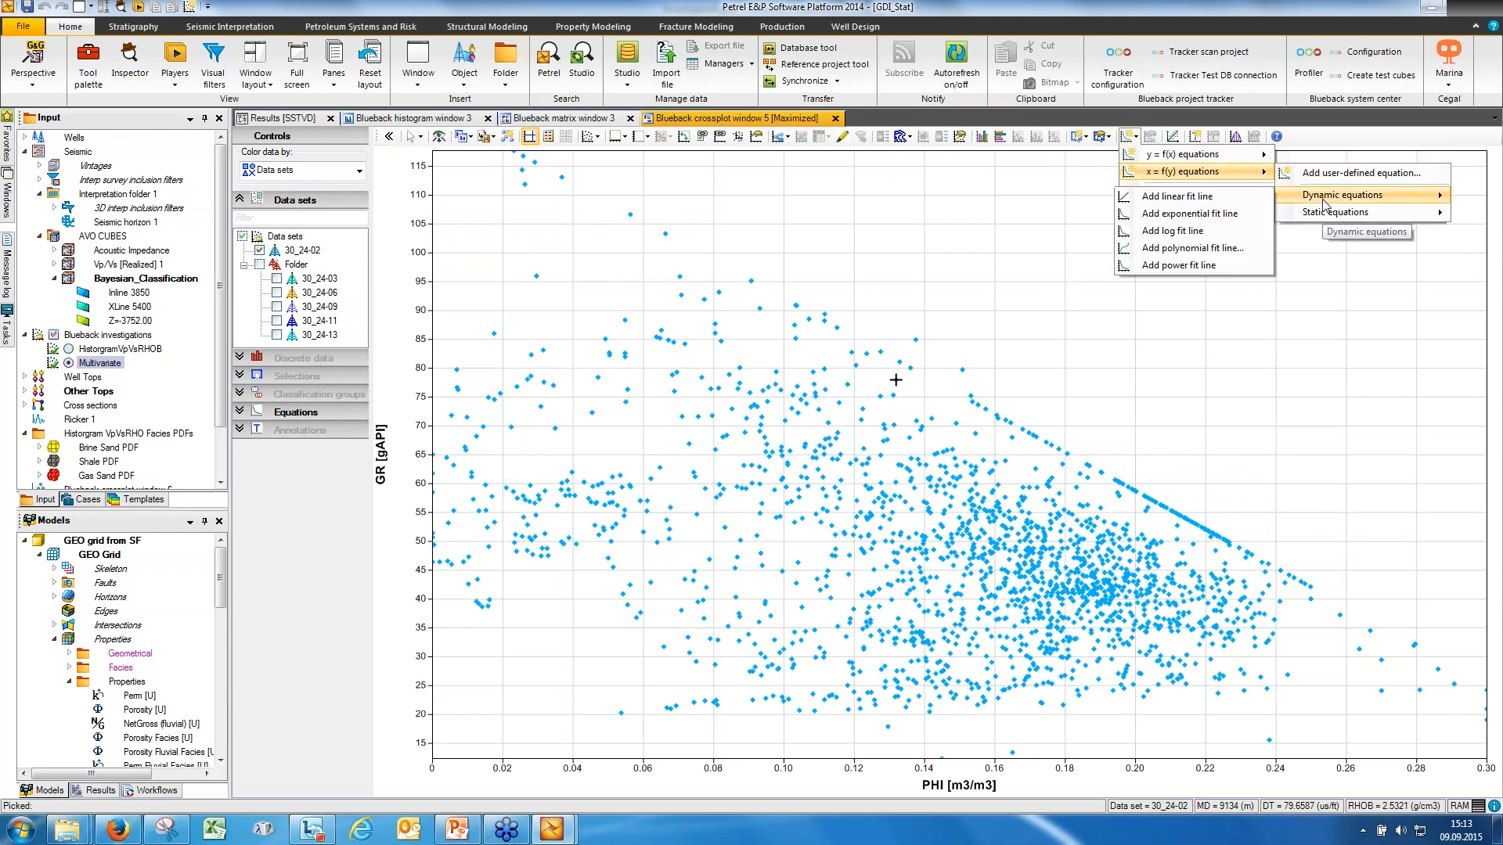
click(1241, 203)
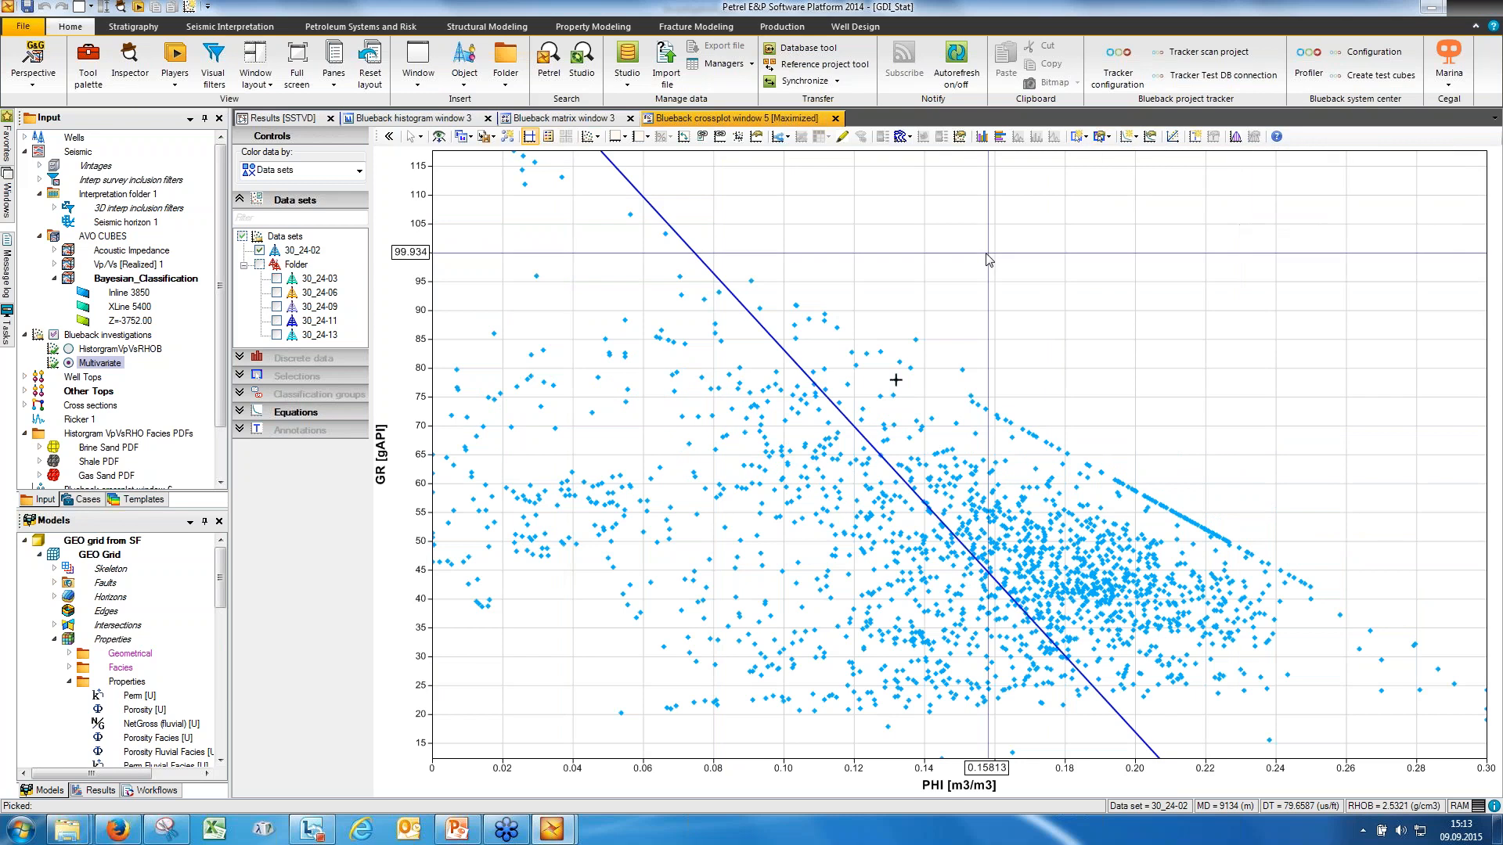
click(548, 137)
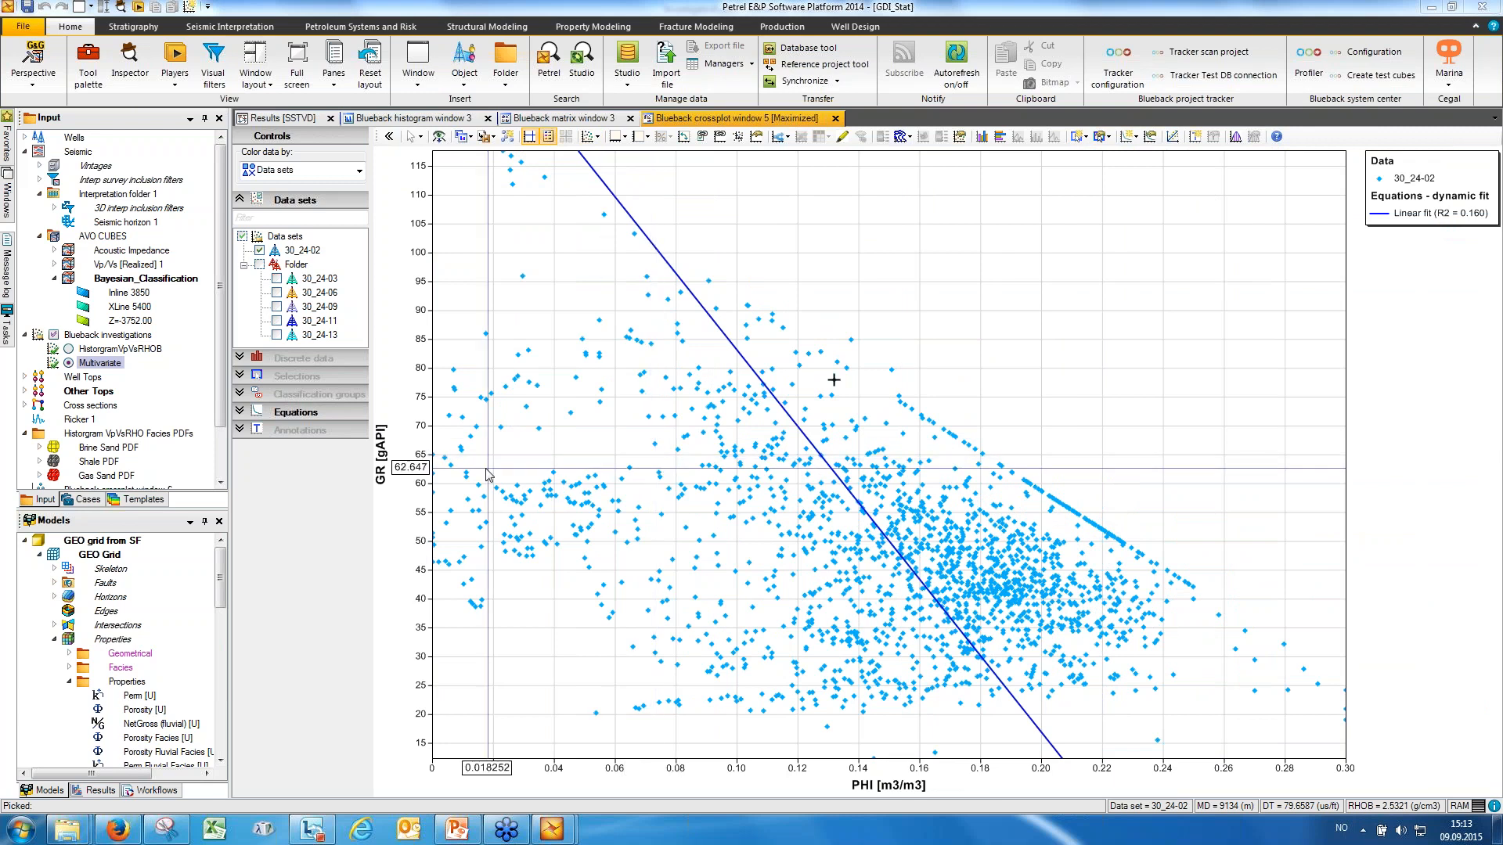
- Set the vertical axis to RHOB and add a static x = f(y) linear fit to the PHI versus RHOB crossplot
right_click(381, 479)
mouse_move(436, 510)
click(547, 530)
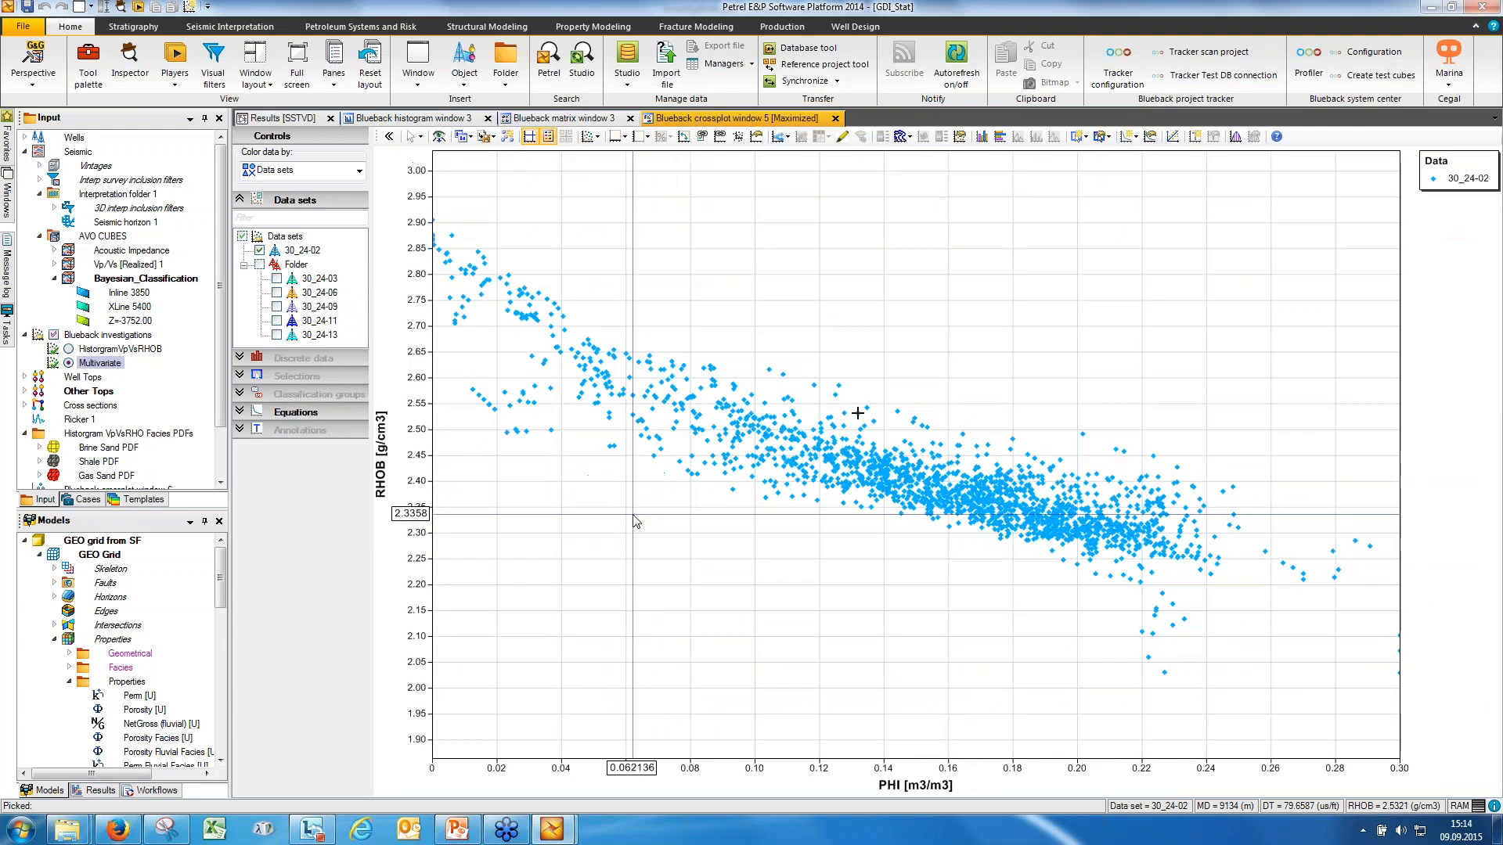
click(1127, 137)
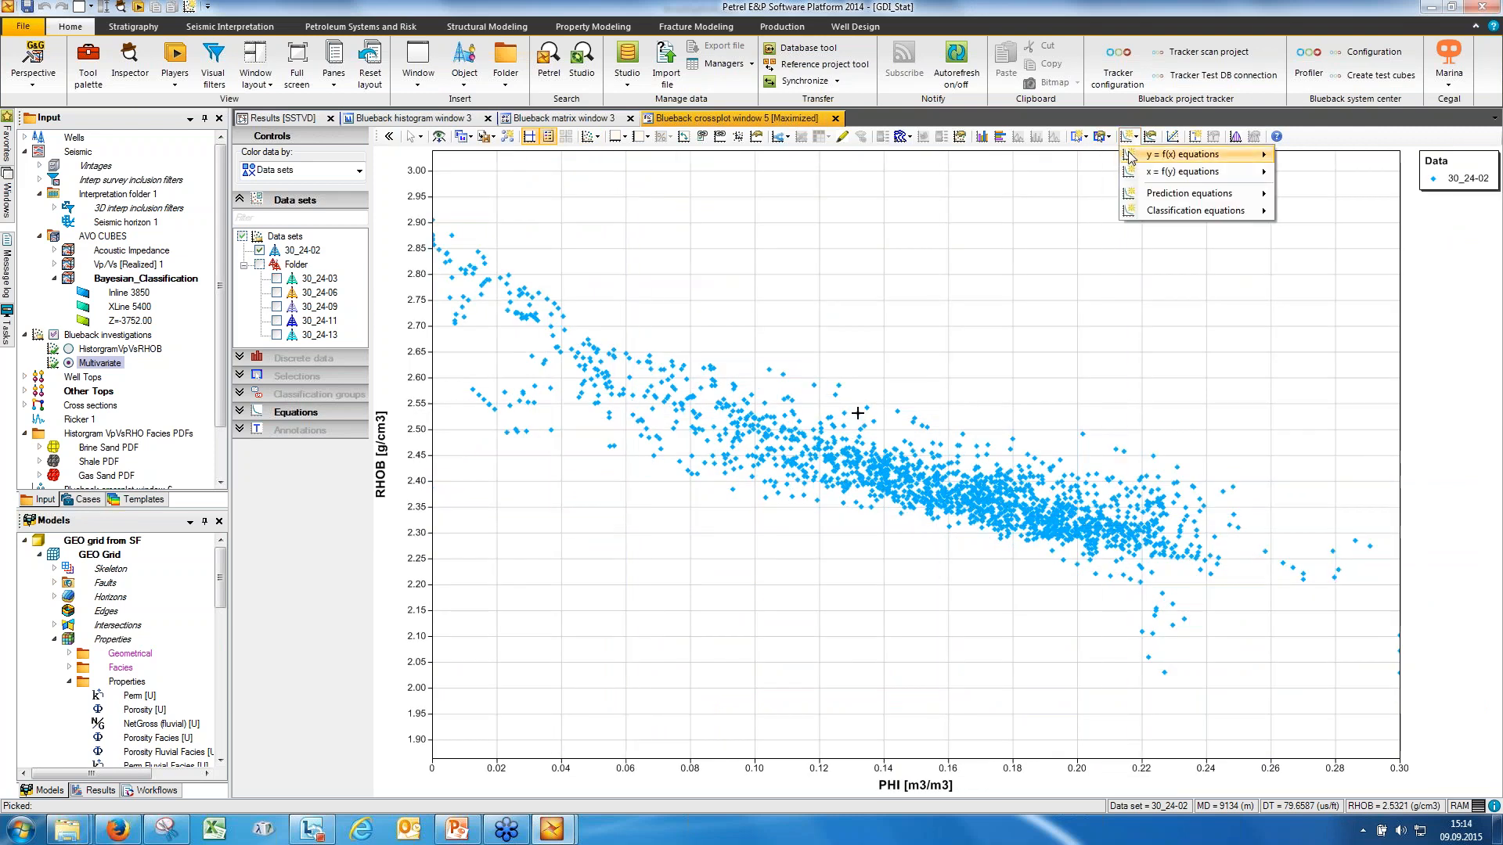
mouse_move(1182, 172)
mouse_move(1309, 213)
click(1245, 240)
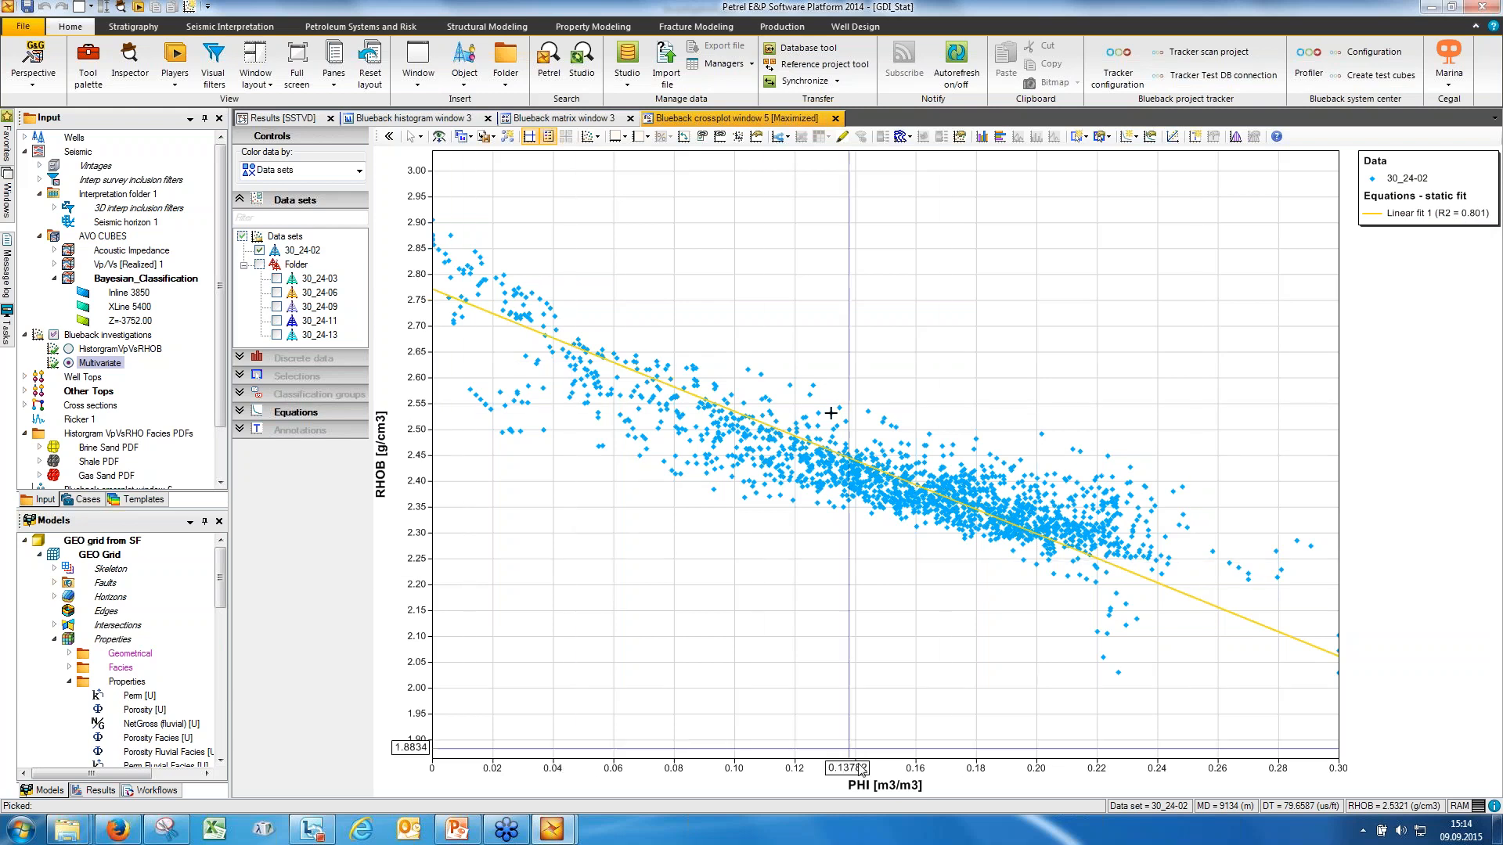
- Check the crossplot with GR on the horizontal axis against RHOB, and return the horizontal axis to PHI
right_click(875, 786)
mouse_move(950, 742)
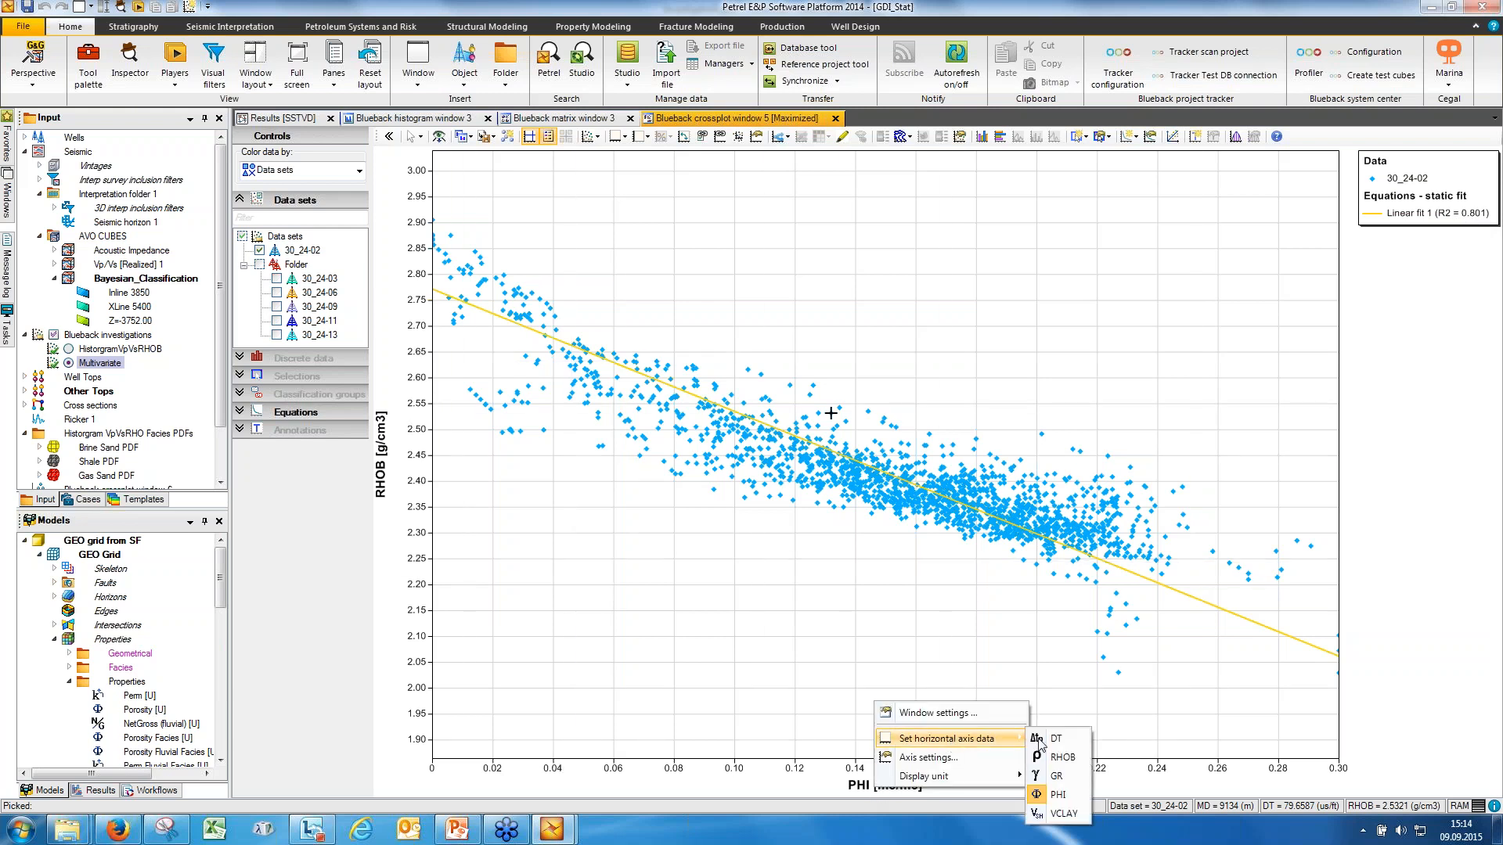
click(1052, 776)
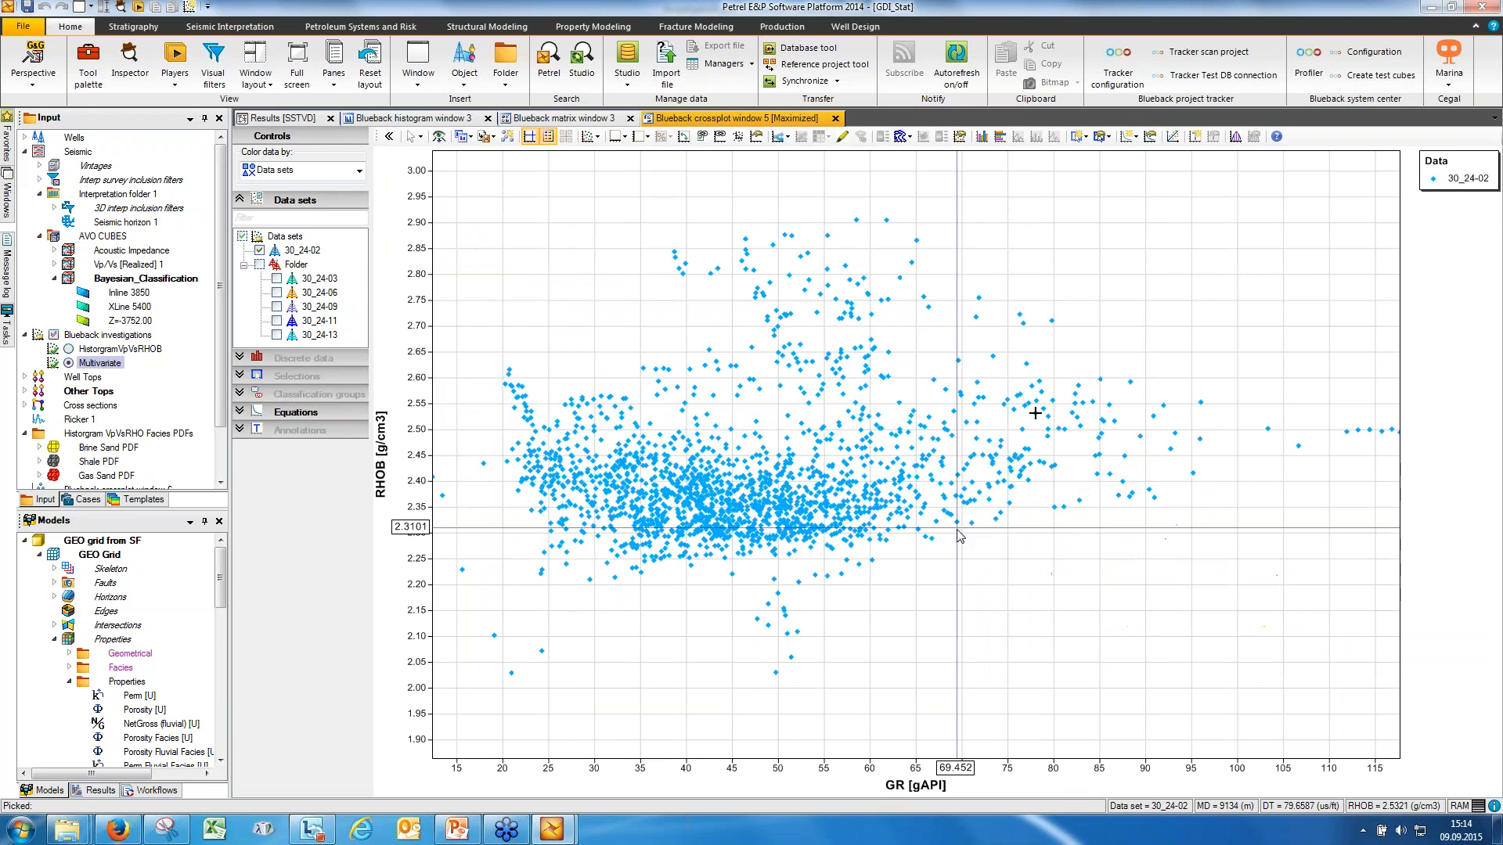
right_click(924, 787)
mouse_move(977, 739)
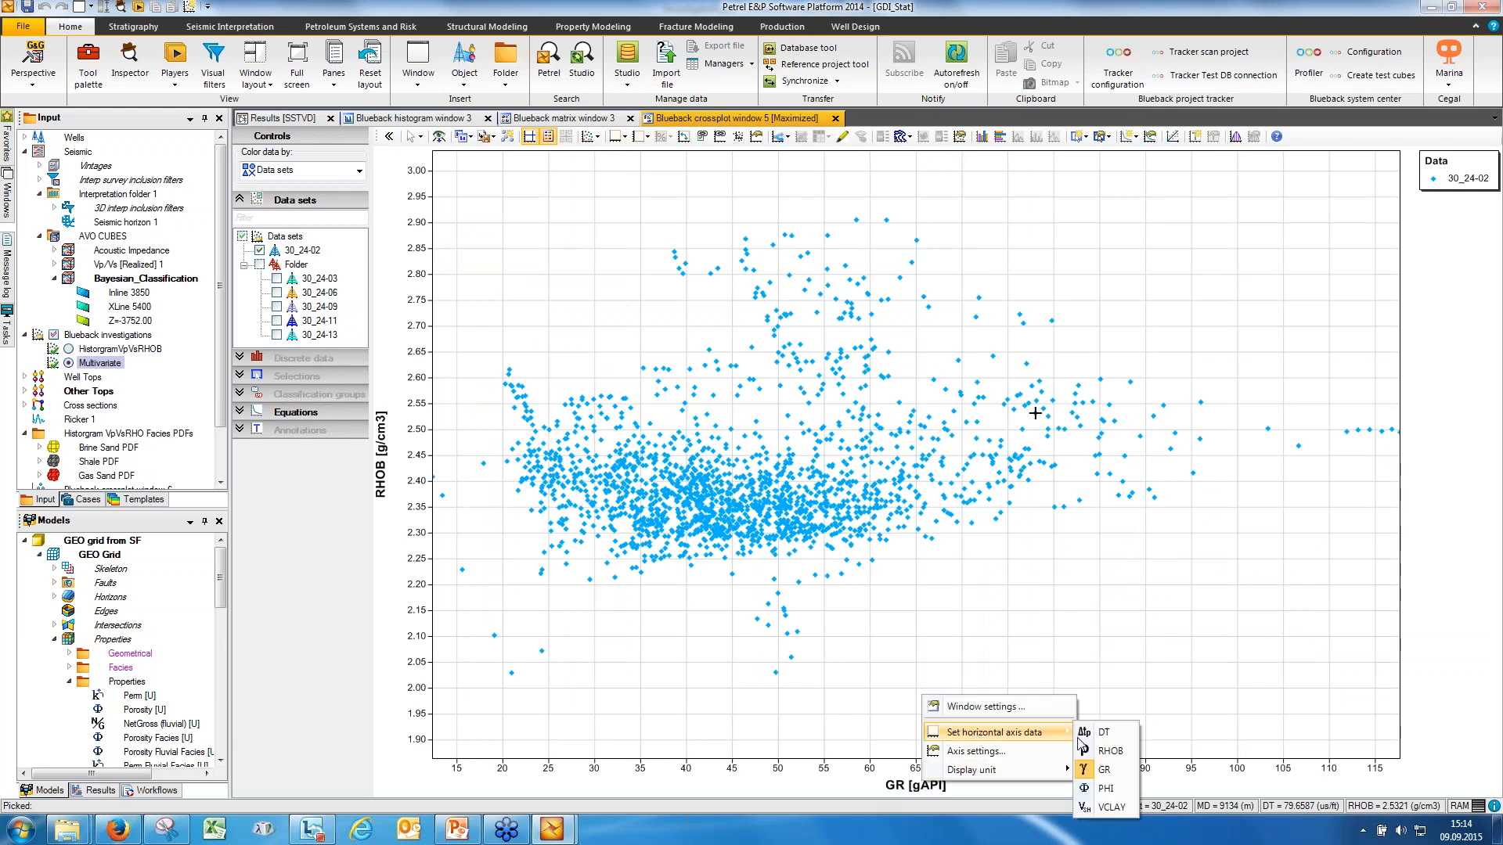
click(1100, 787)
- Set the vertical axis to GR to return to the PHI versus GR crossplot with its dynamic linear fit
right_click(385, 475)
mouse_move(439, 509)
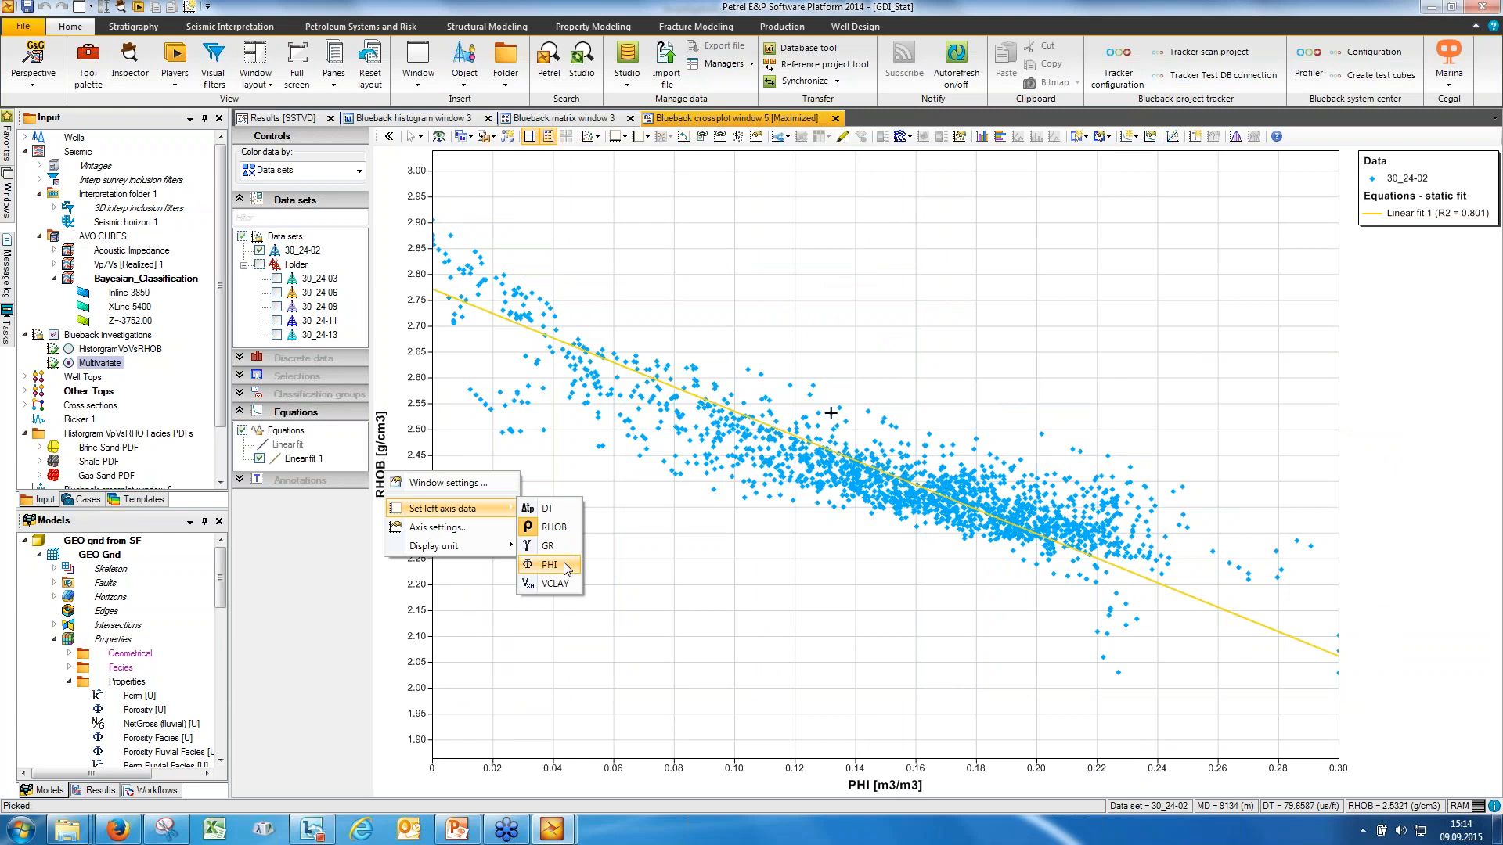
click(556, 546)
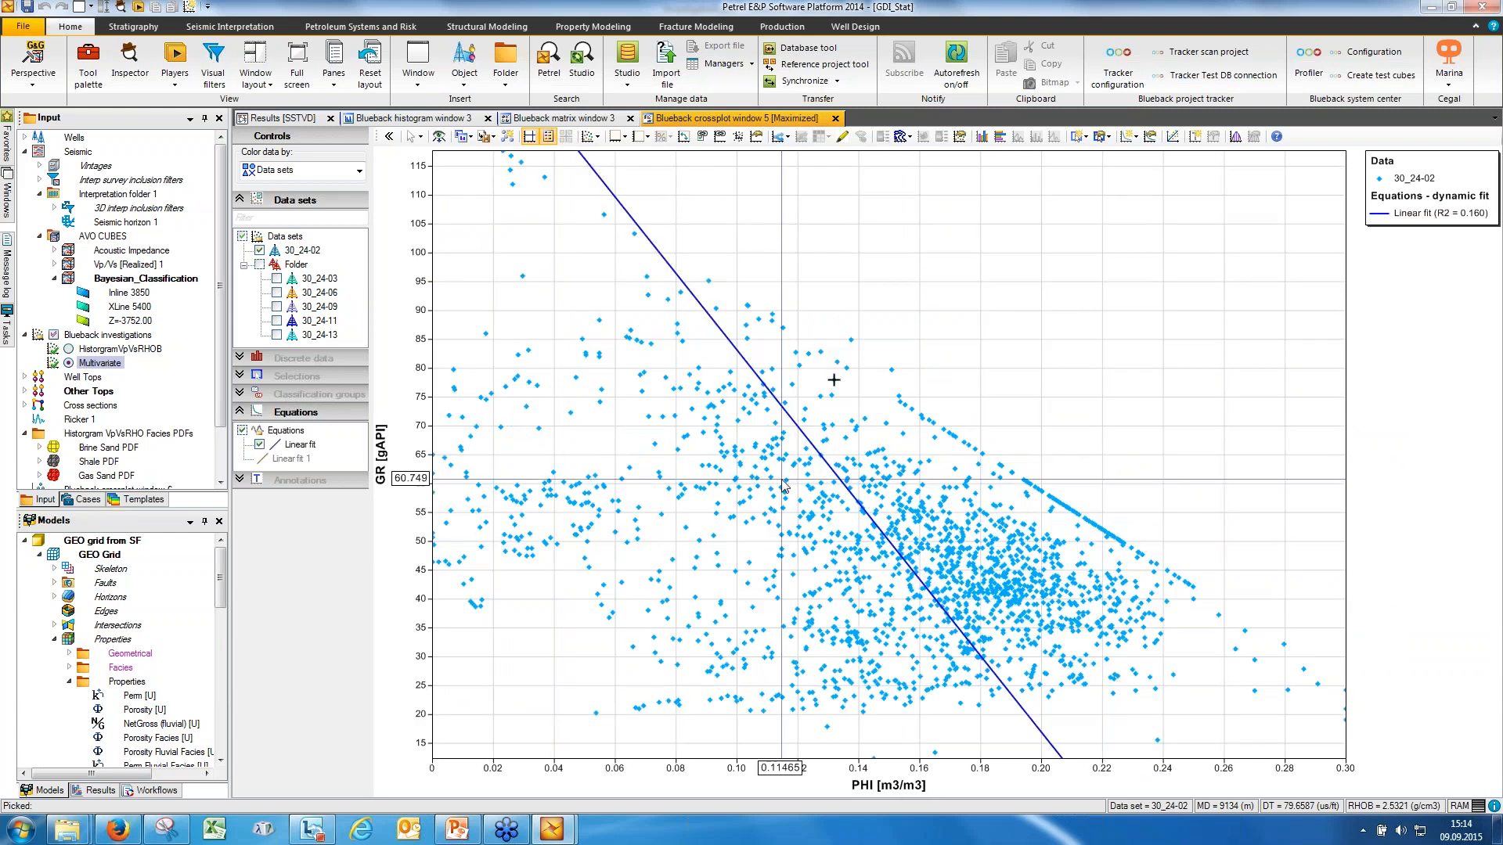
- Add a rectangle filter on the crossplot spanning about 0.04 to 0.195 in PHI and 31 to 64 gAPI in GR
click(1080, 137)
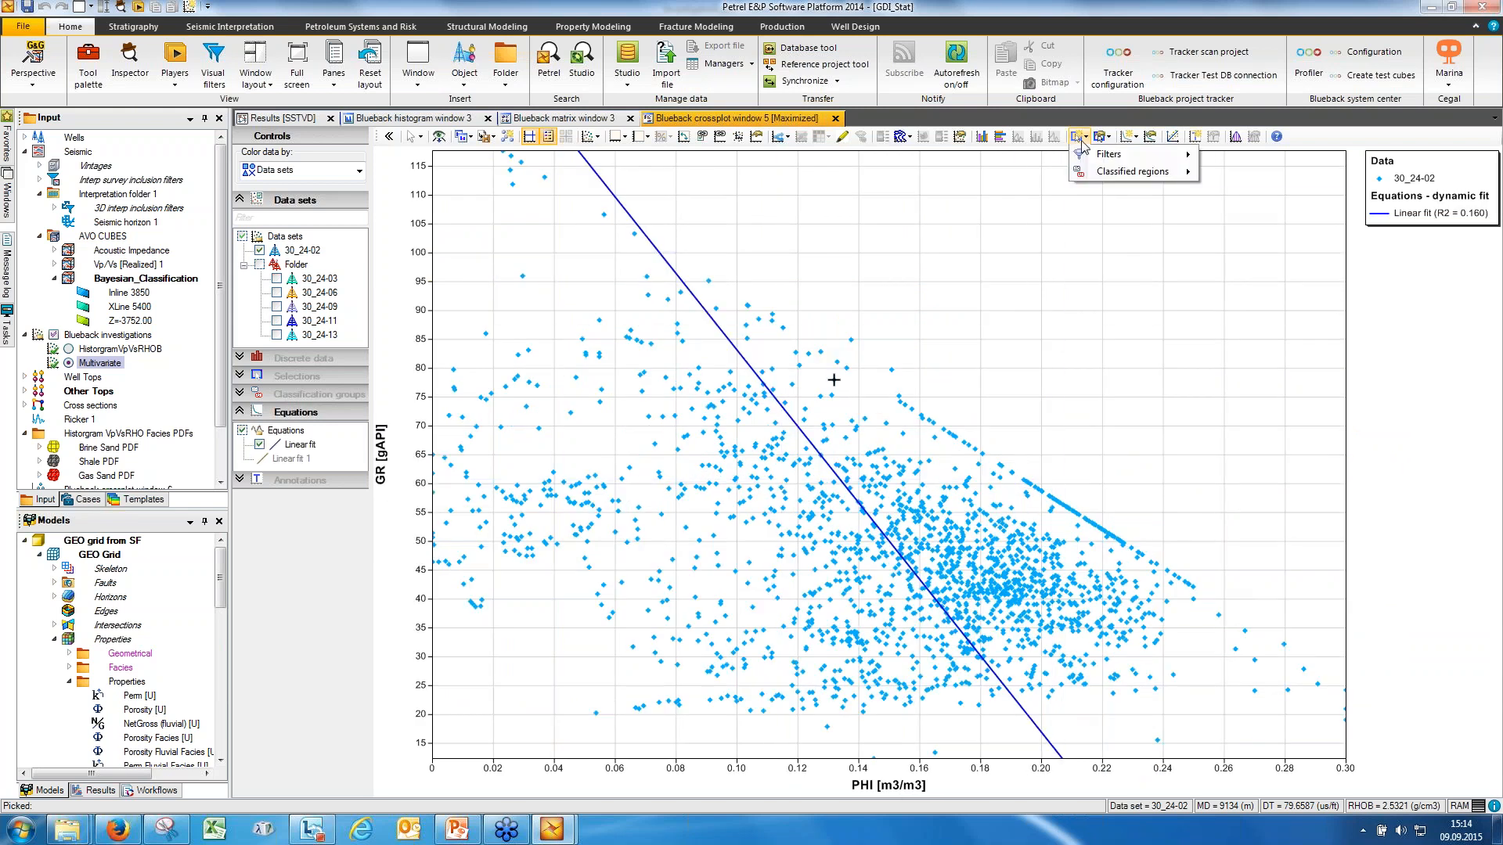
mouse_move(1111, 155)
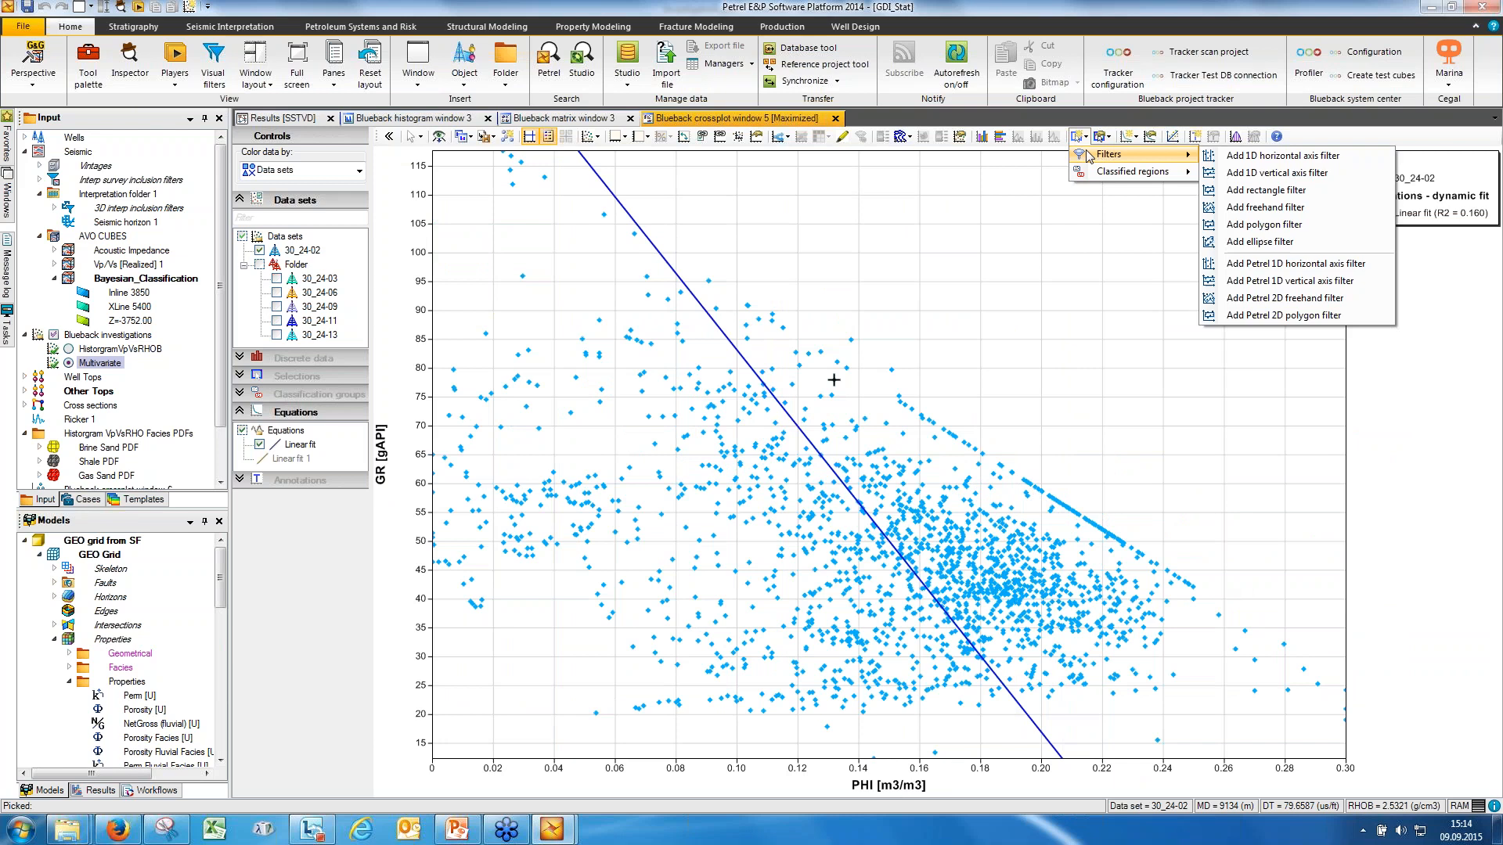
click(1263, 193)
drag(550, 458, 1027, 648)
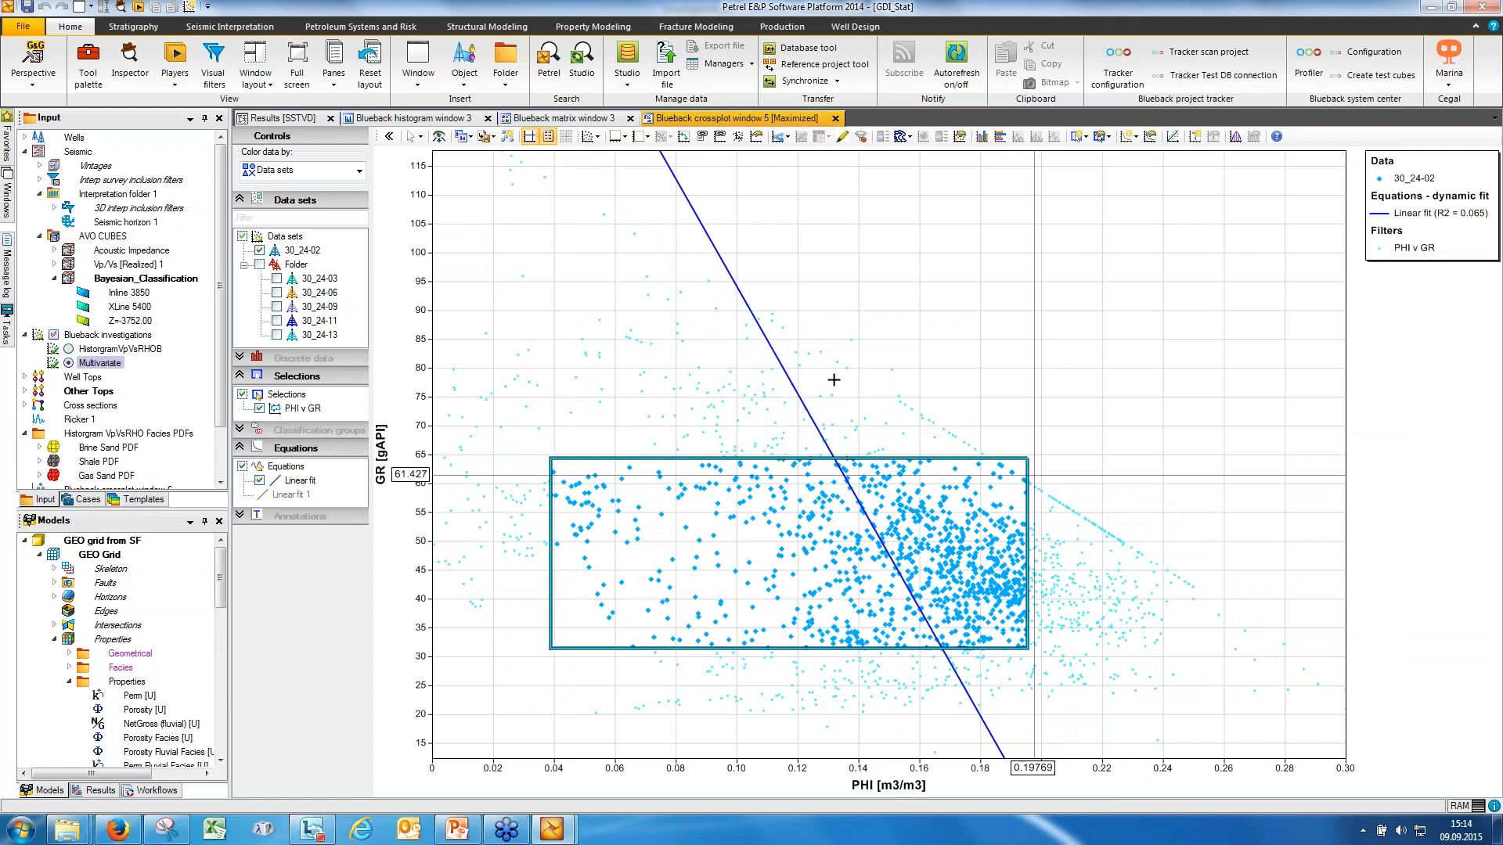
- Move and resize the rectangle filter to span about 0.067 to 0.217 in PHI and 31 to 64 gAPI in GR
drag(1027, 457, 953, 502)
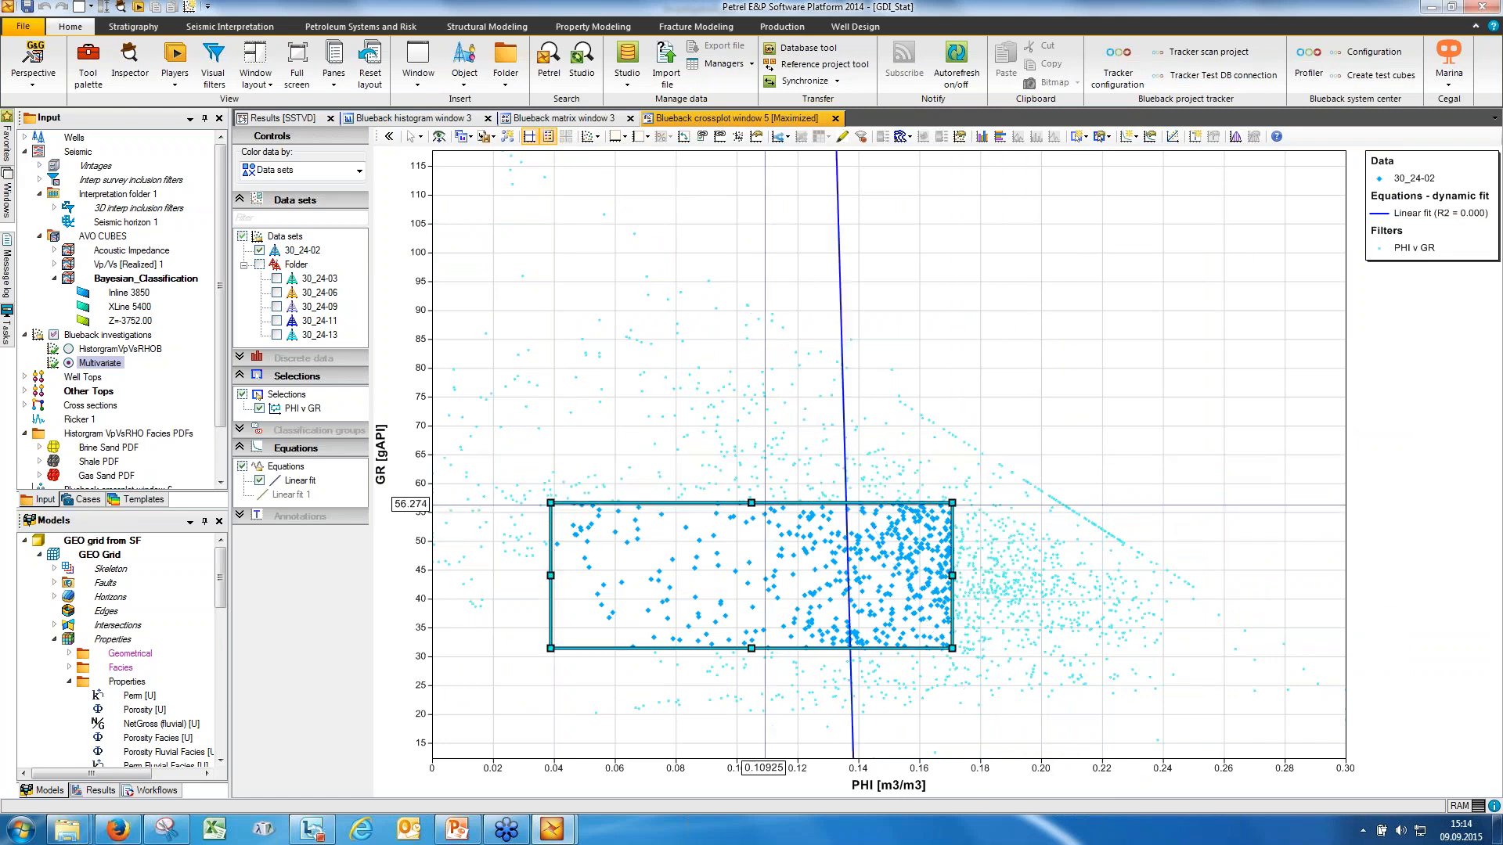
drag(767, 502, 908, 503)
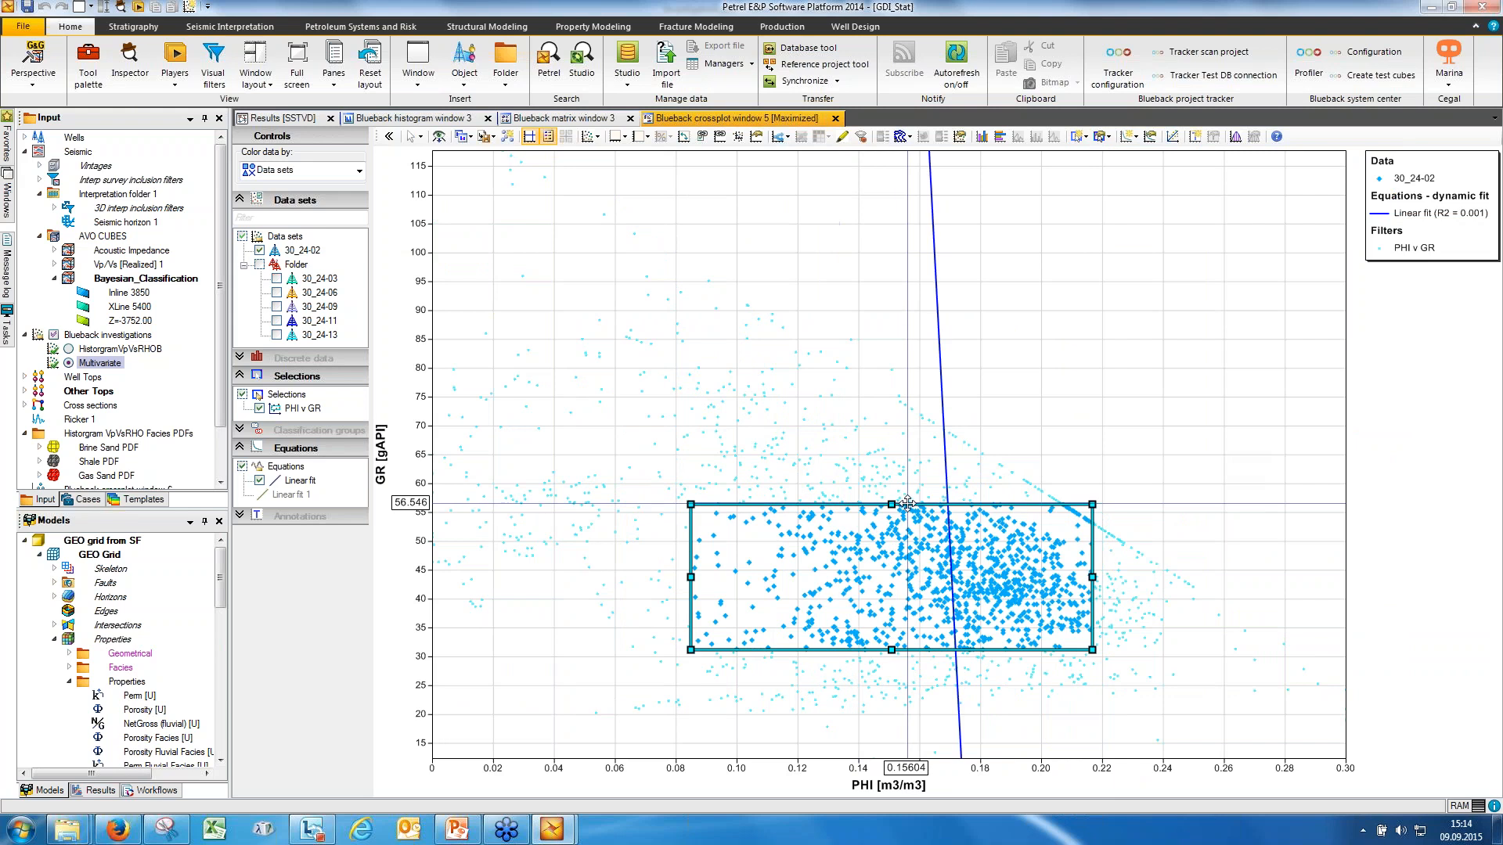
drag(690, 504, 635, 457)
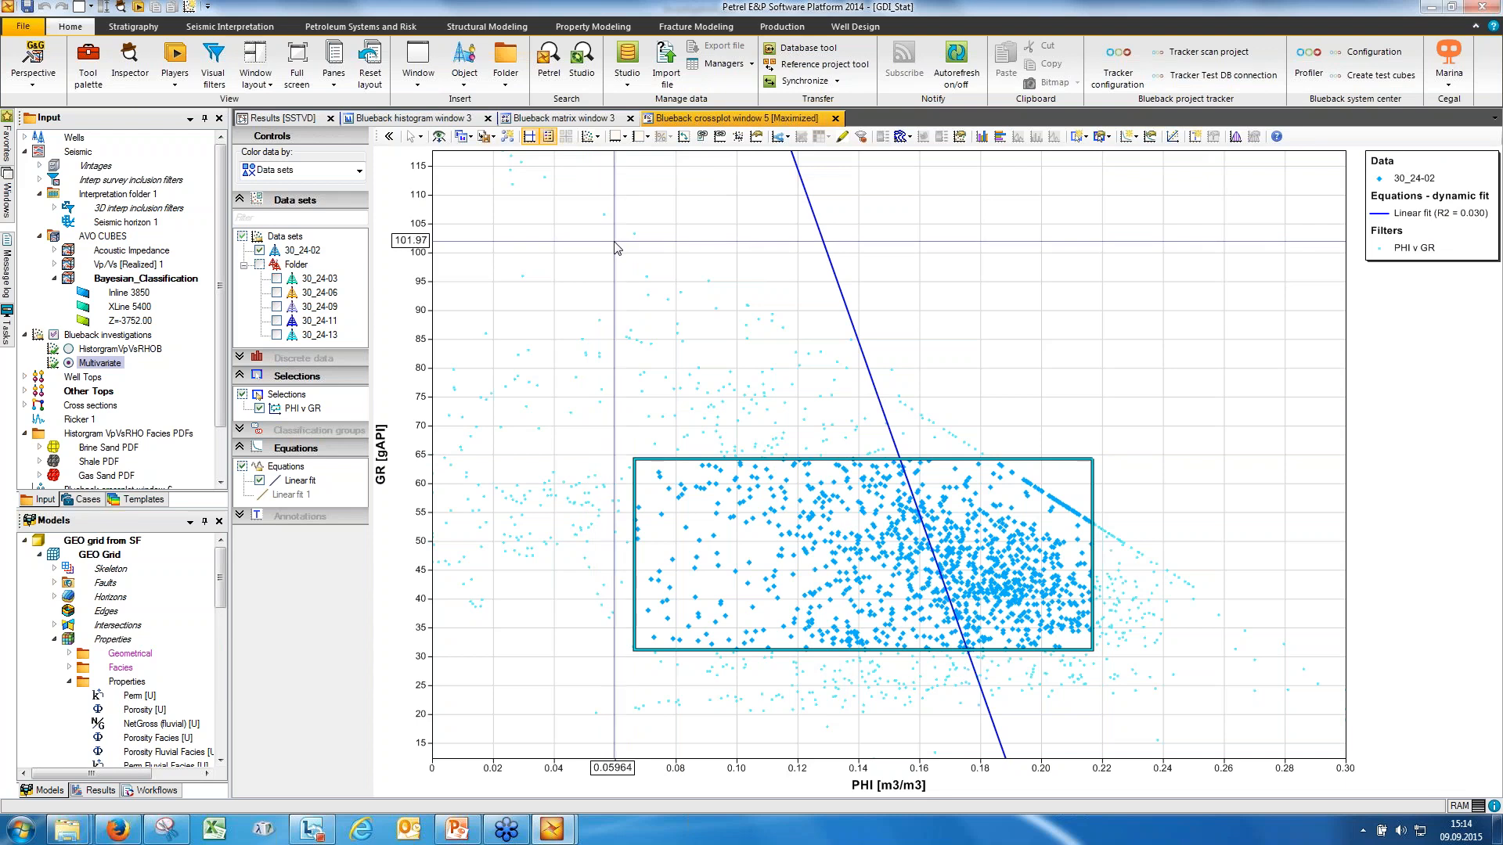
- Color the matrix window's plots by Data sets, and display the data statistics table for RHOB
click(565, 118)
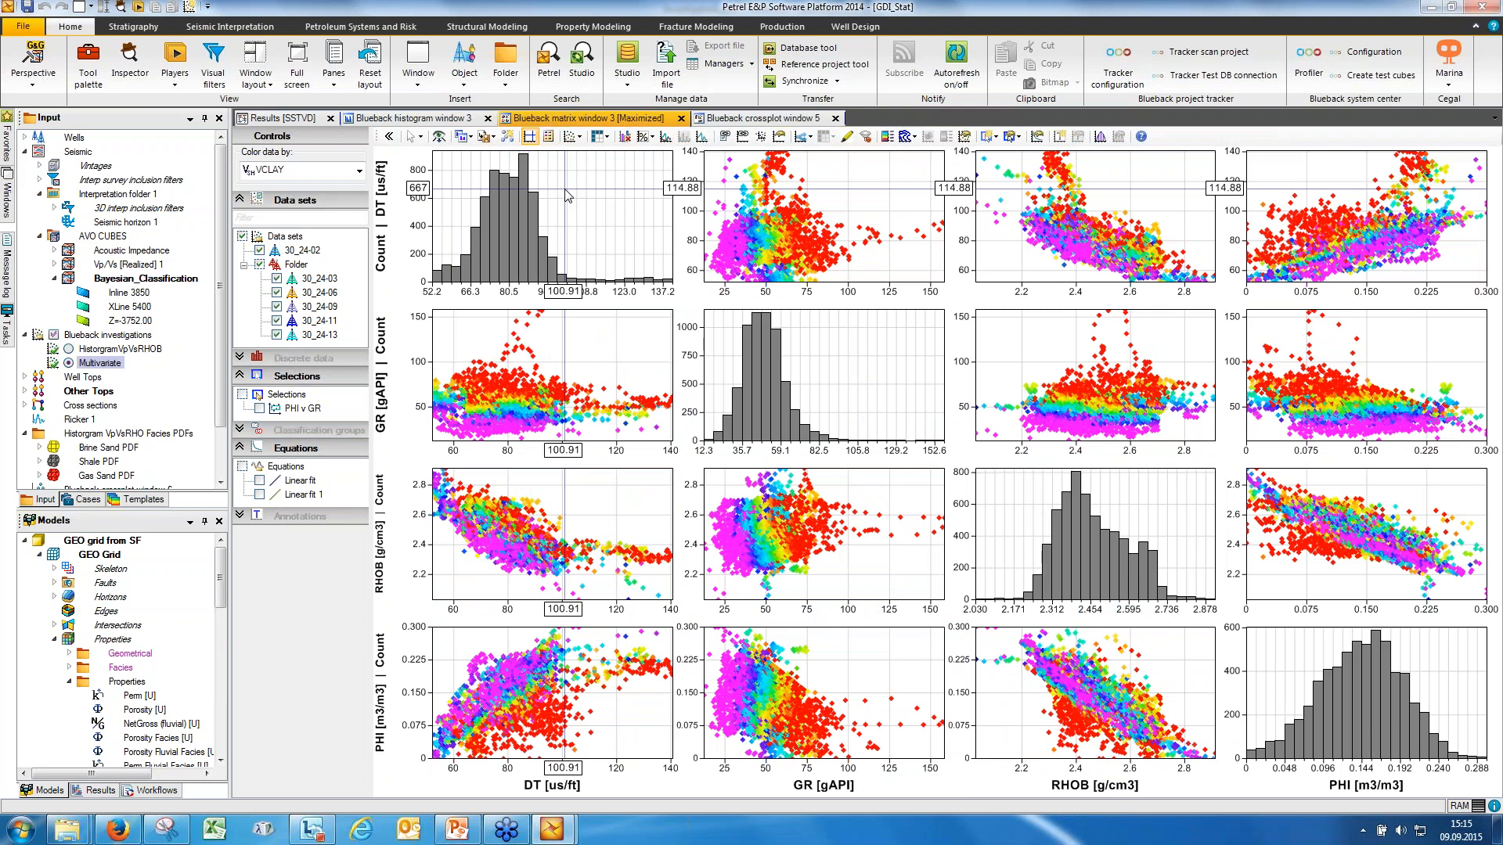
click(358, 171)
click(313, 264)
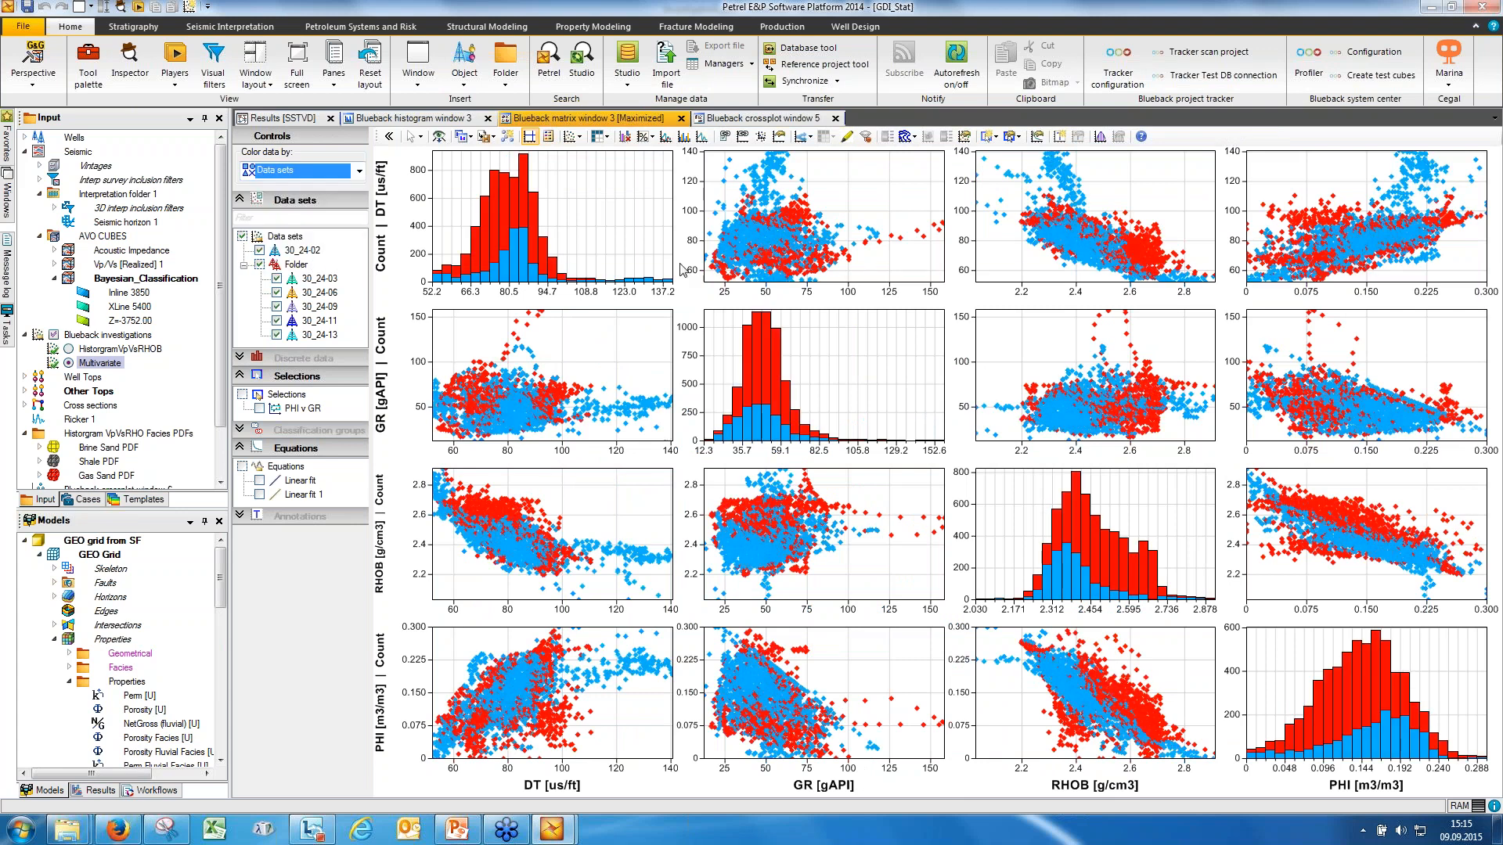
click(1101, 138)
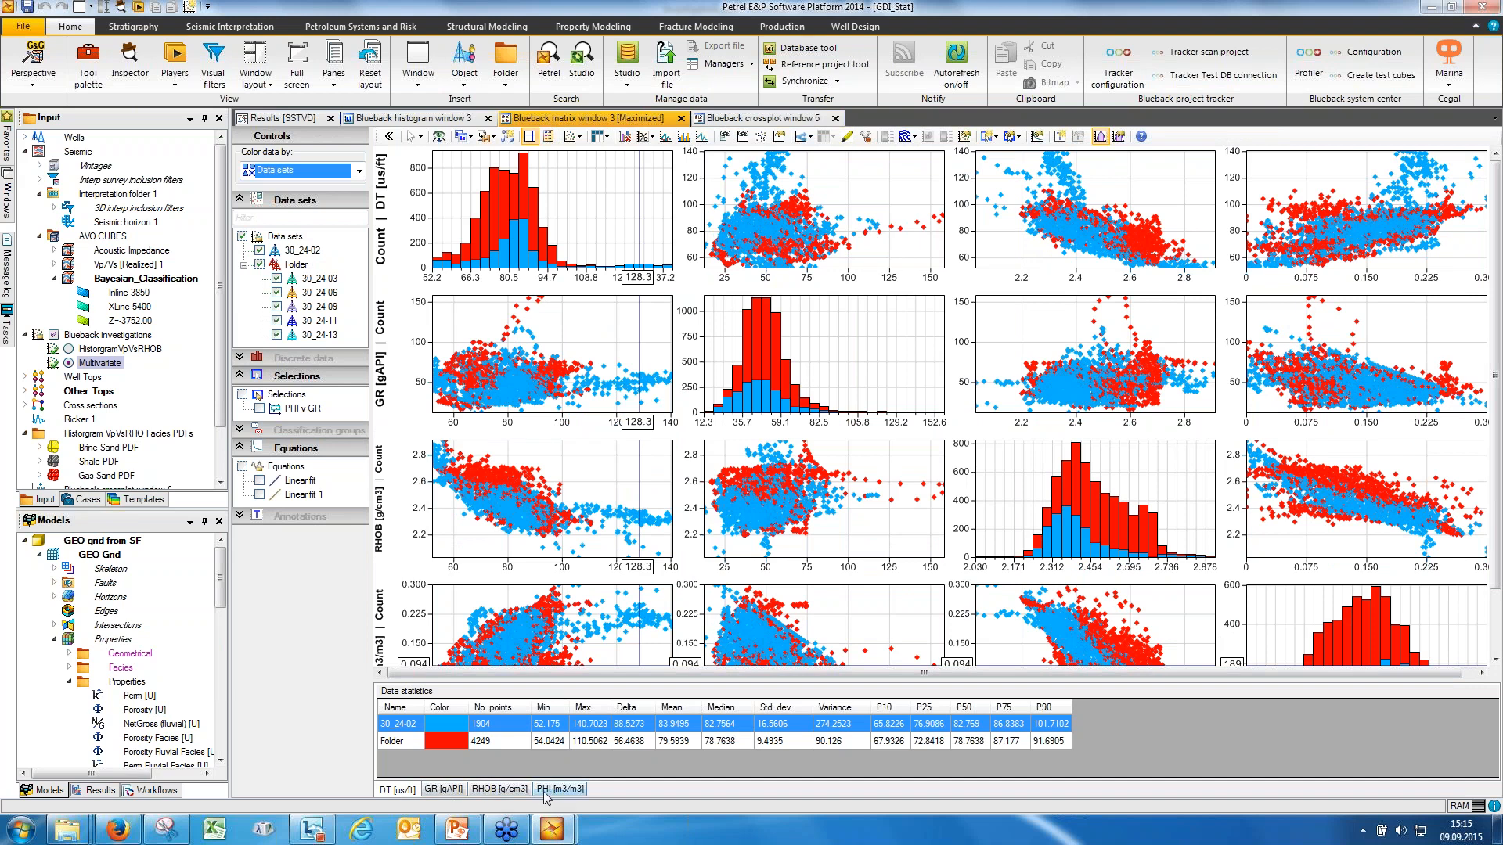
click(506, 791)
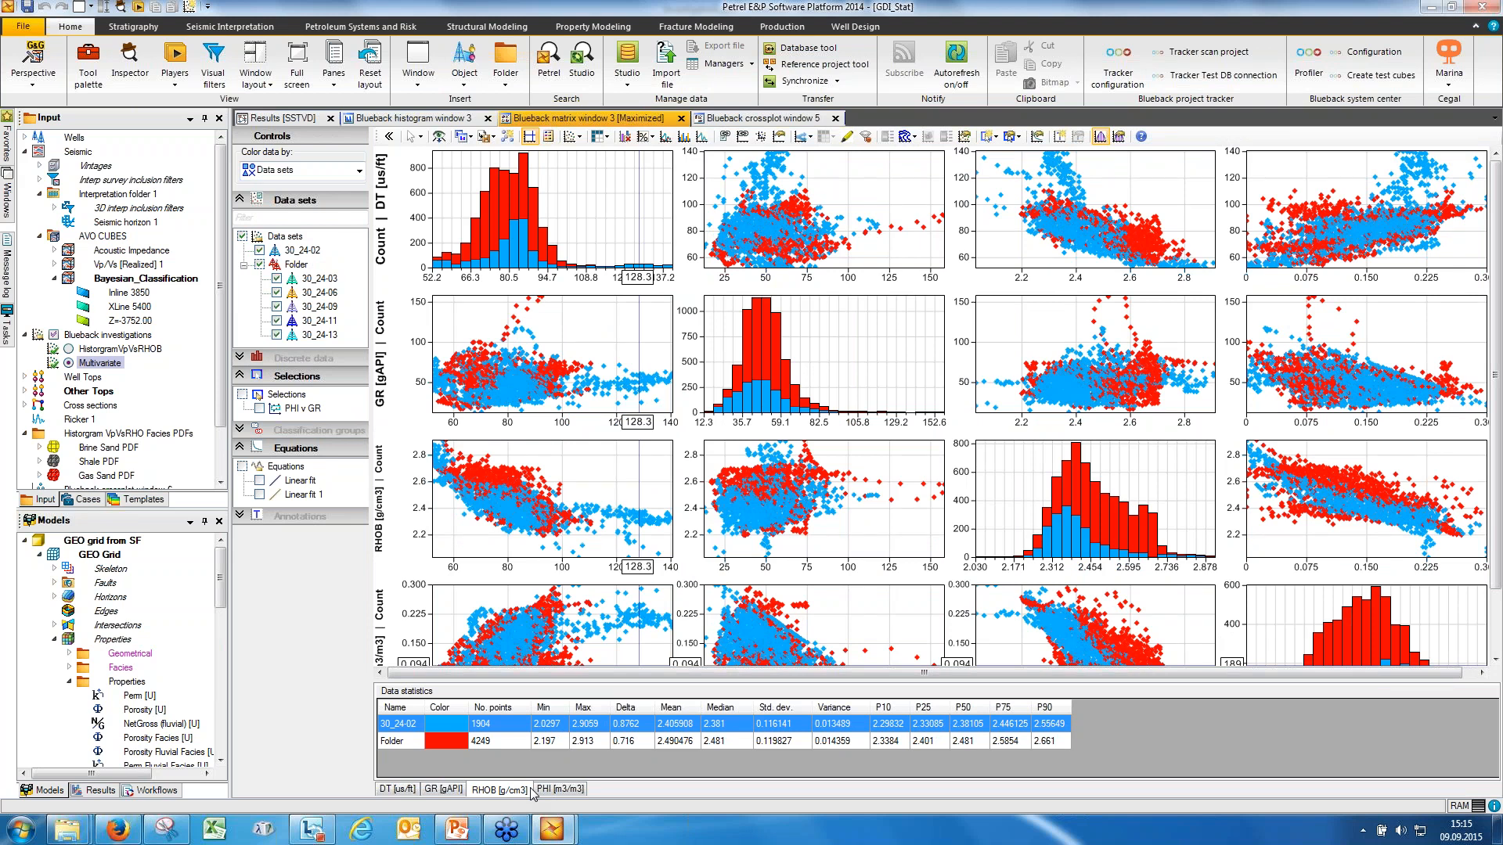
- Color the folder data set by its children, and sort the enlarged DT statistics table by descending variance
right_click(295, 268)
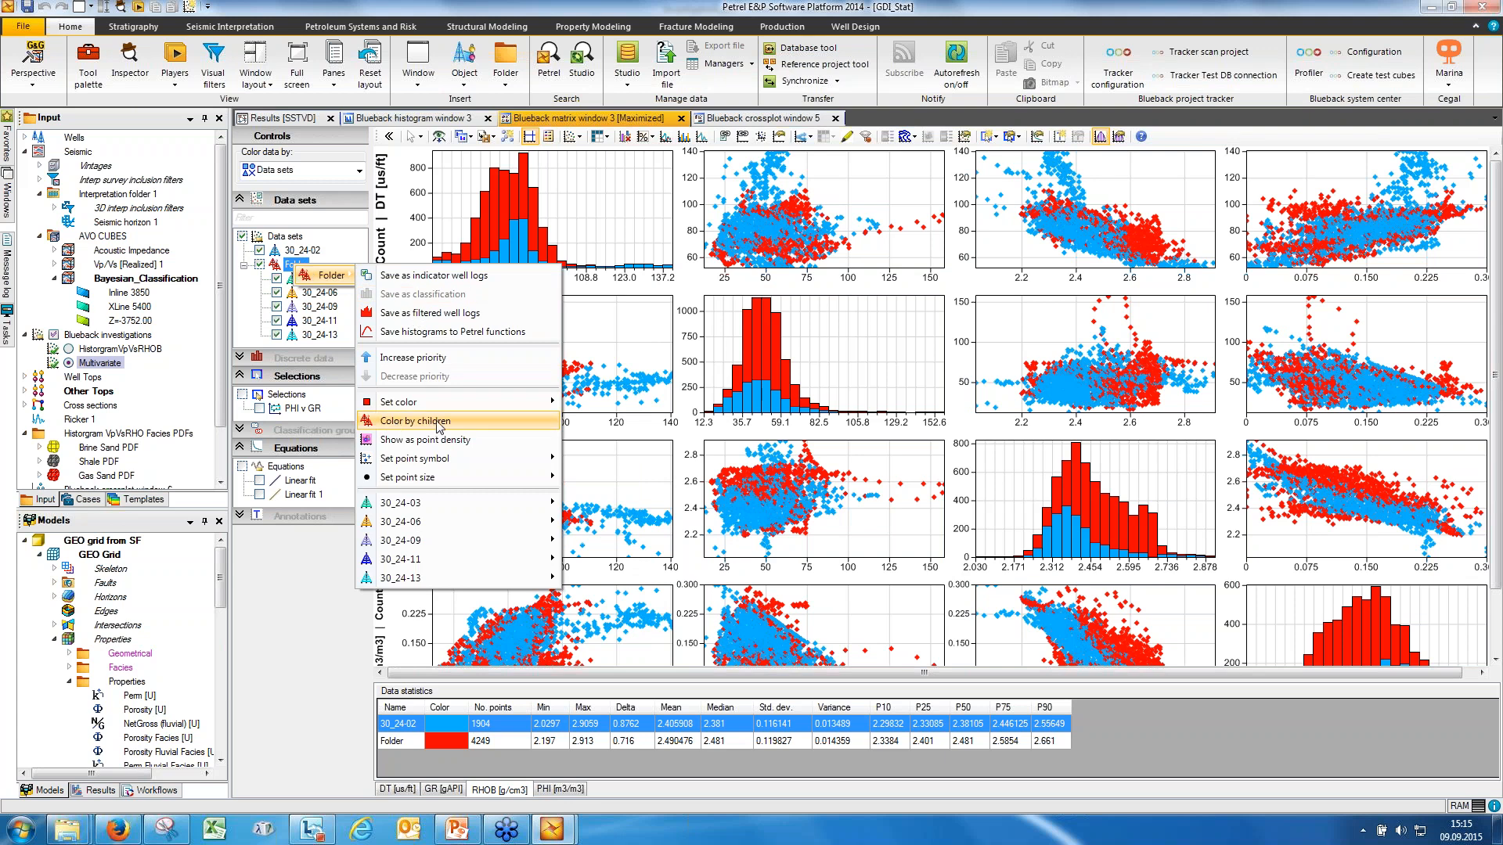
click(438, 424)
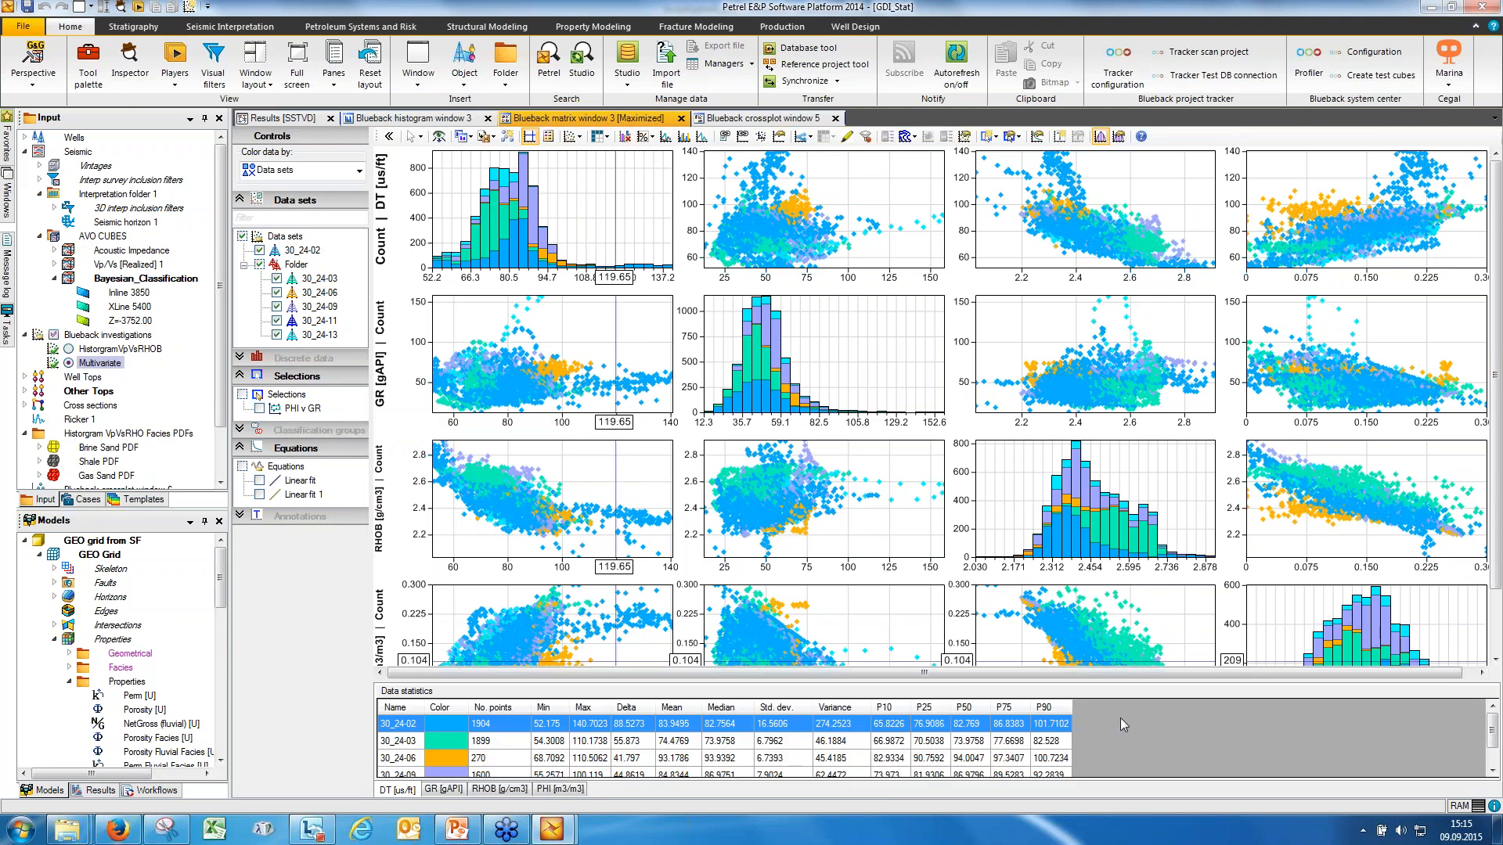
drag(1091, 687, 1089, 644)
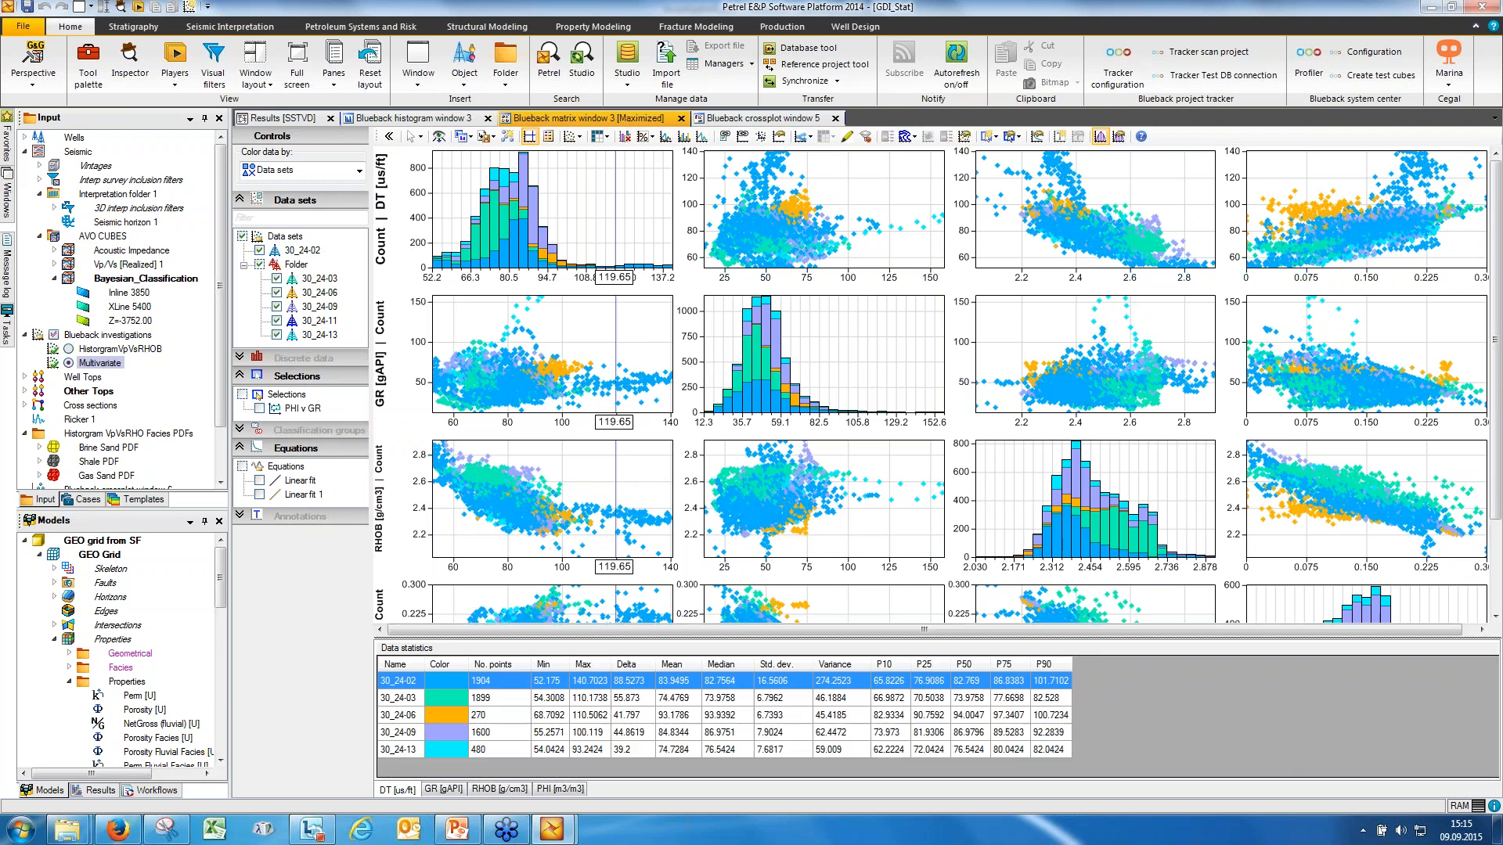
click(835, 666)
click(836, 667)
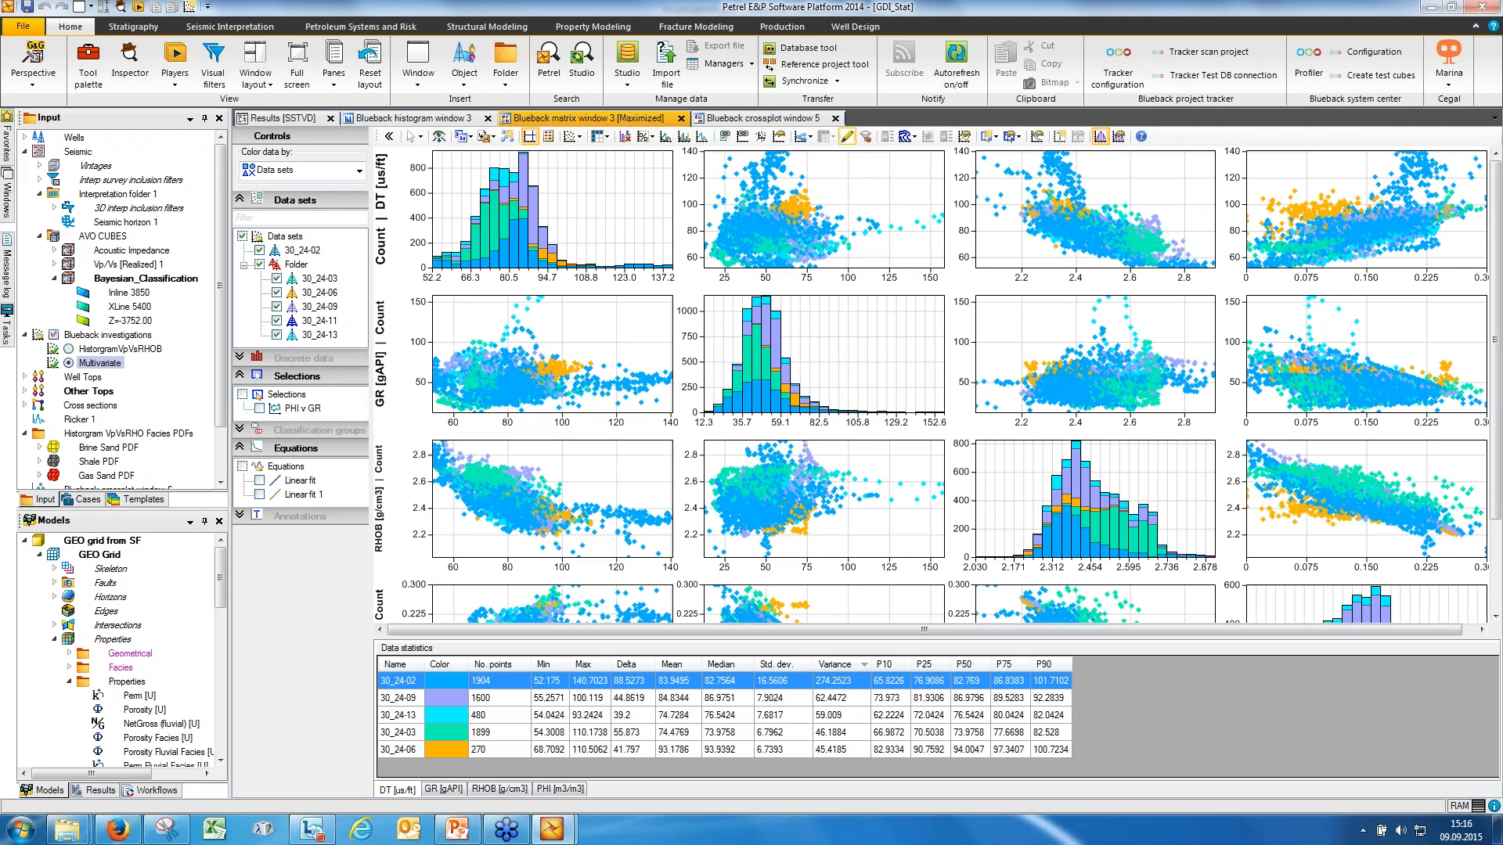
- Highlight selected data in the matrix, stepping through wells 30_24-02, 30_24-03, 30_24-09, 30_24-11 and 30_24-13
click(846, 140)
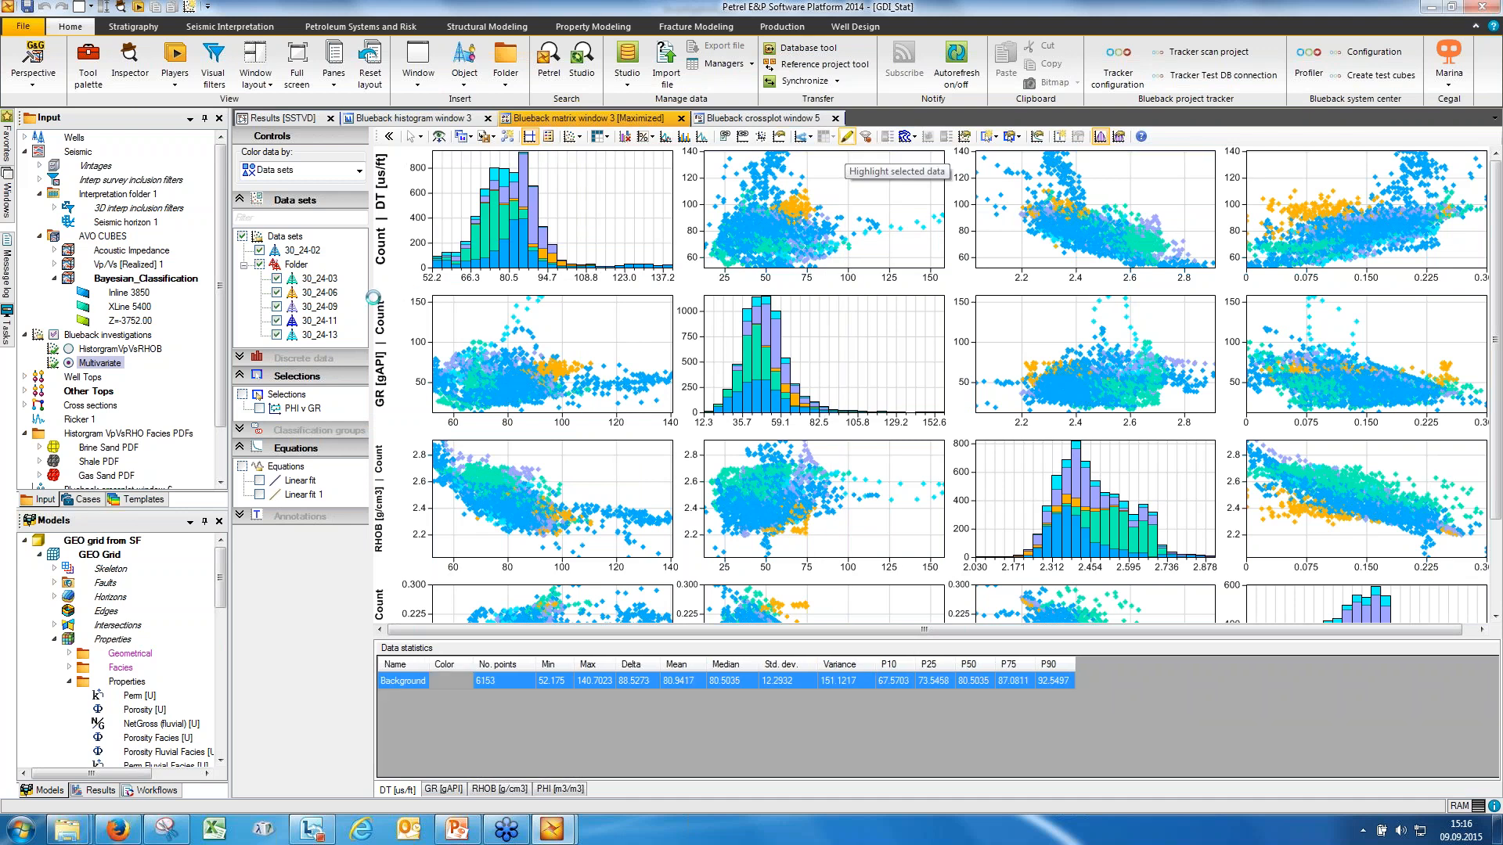
click(316, 252)
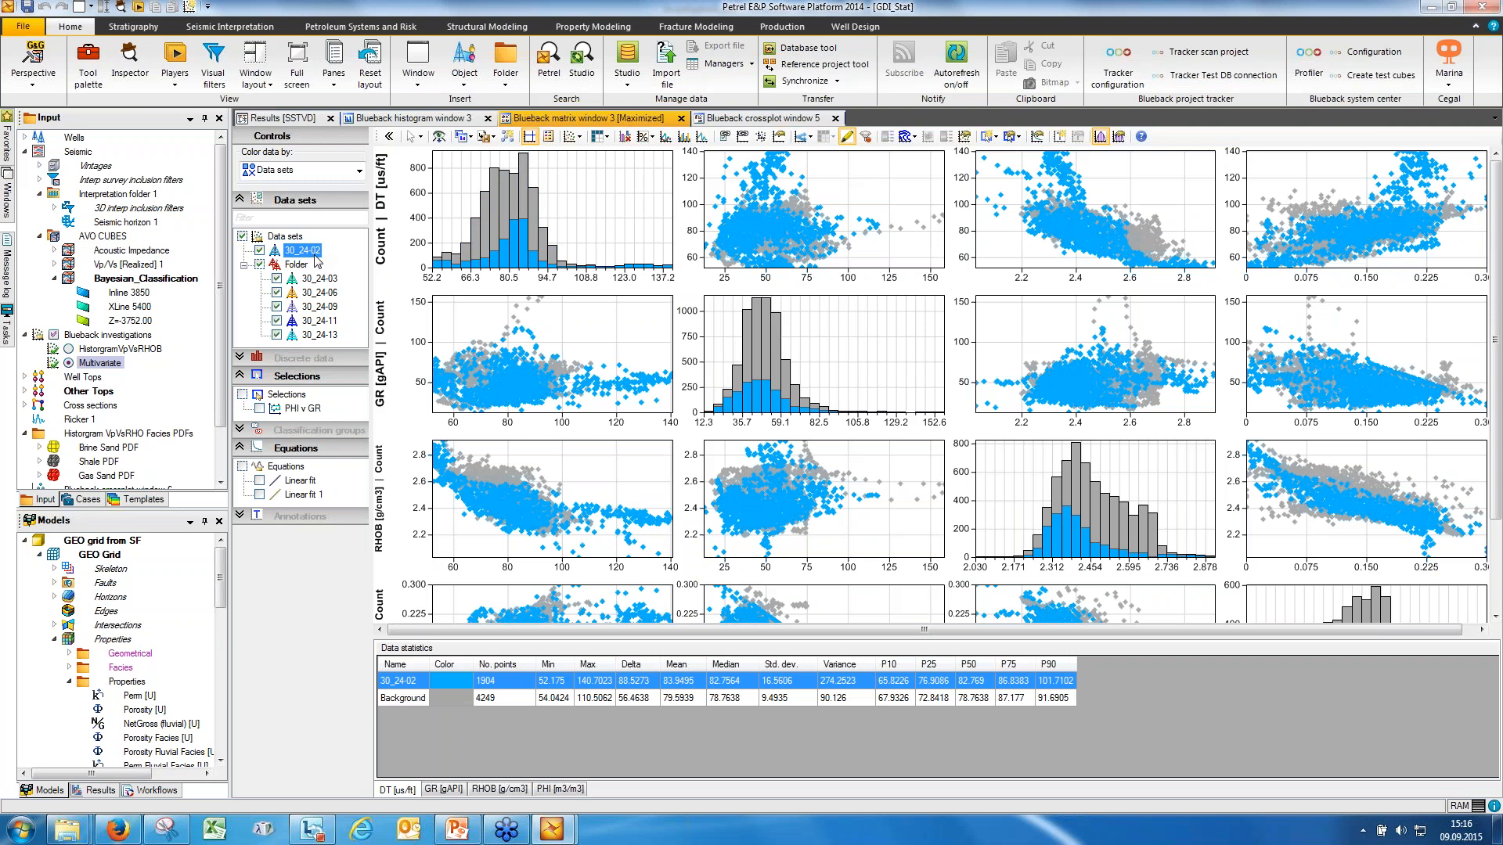
click(315, 281)
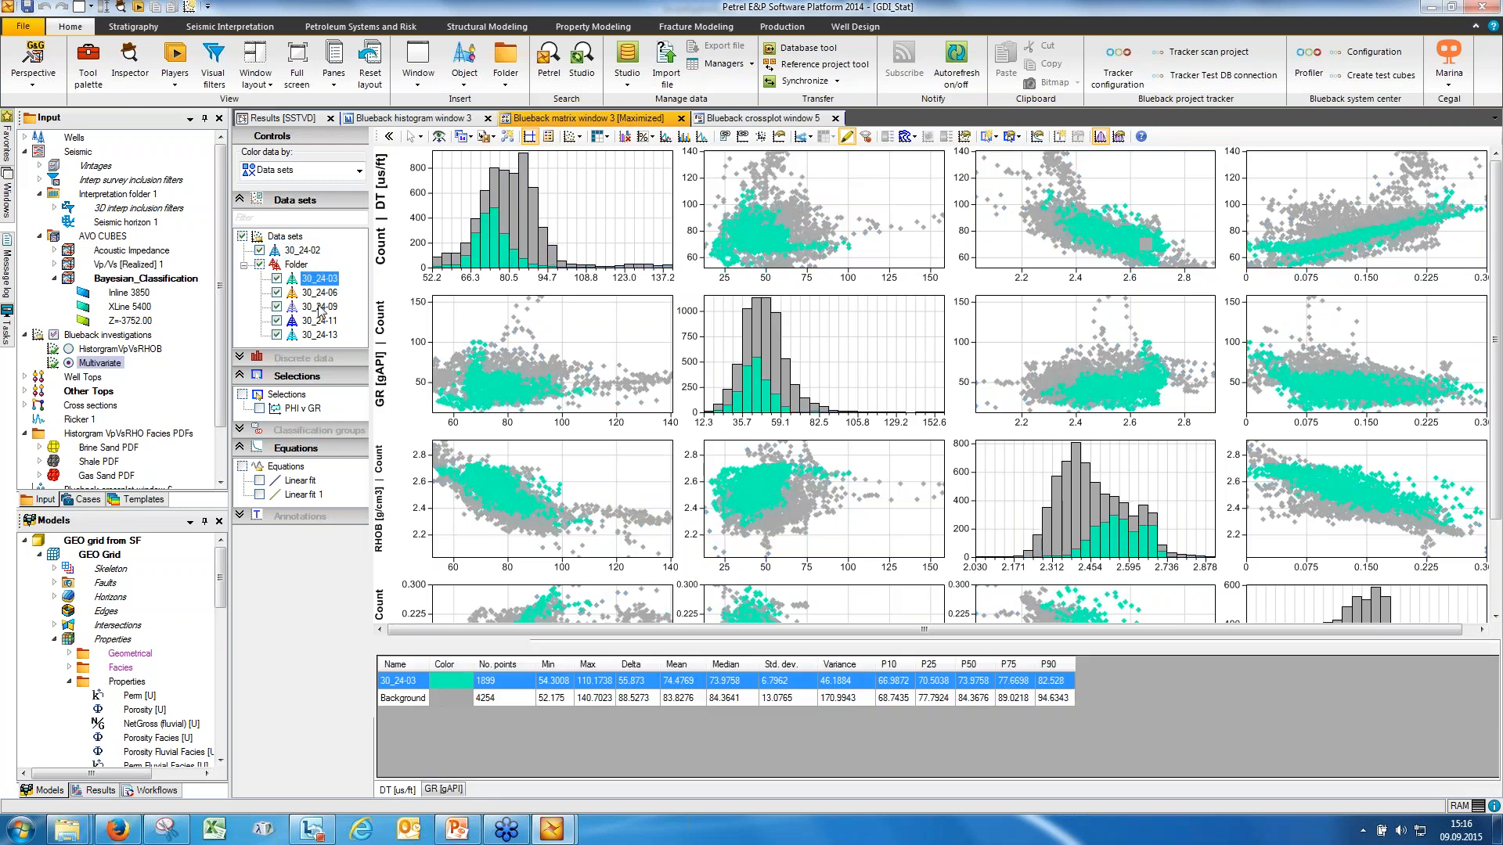
click(320, 306)
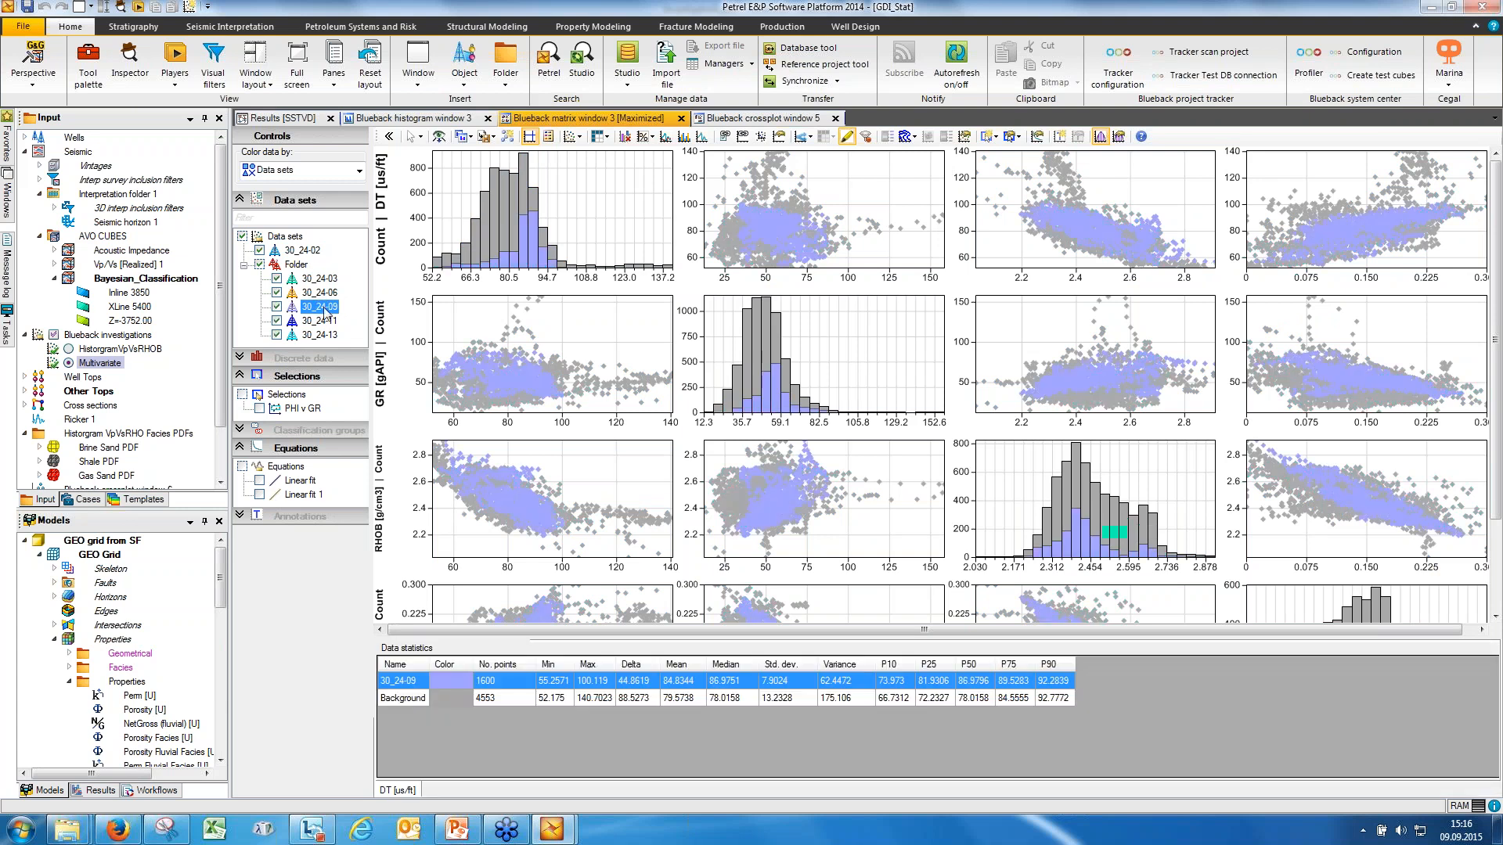
click(321, 321)
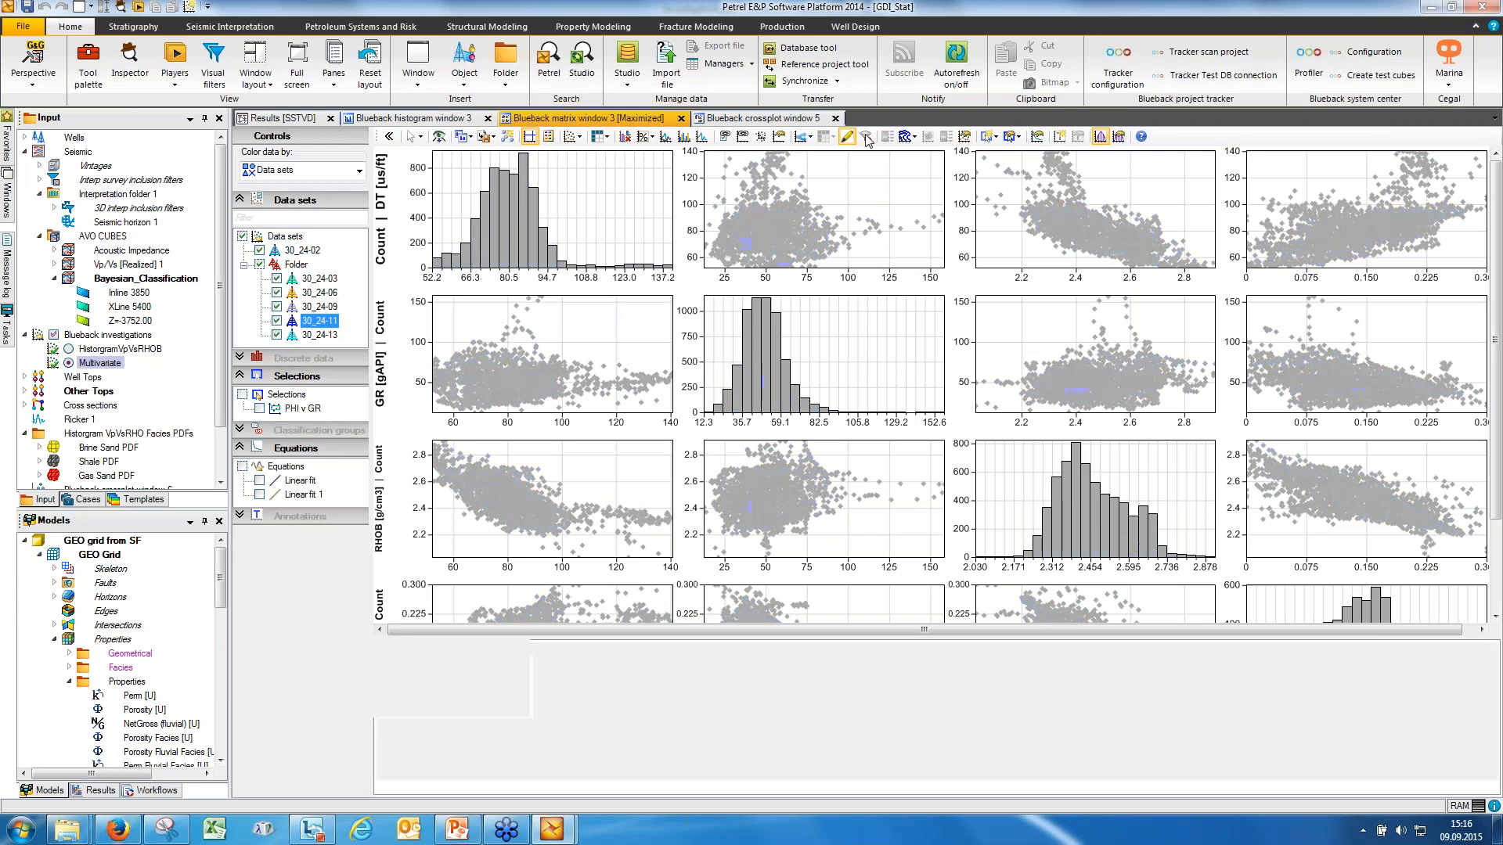
click(321, 335)
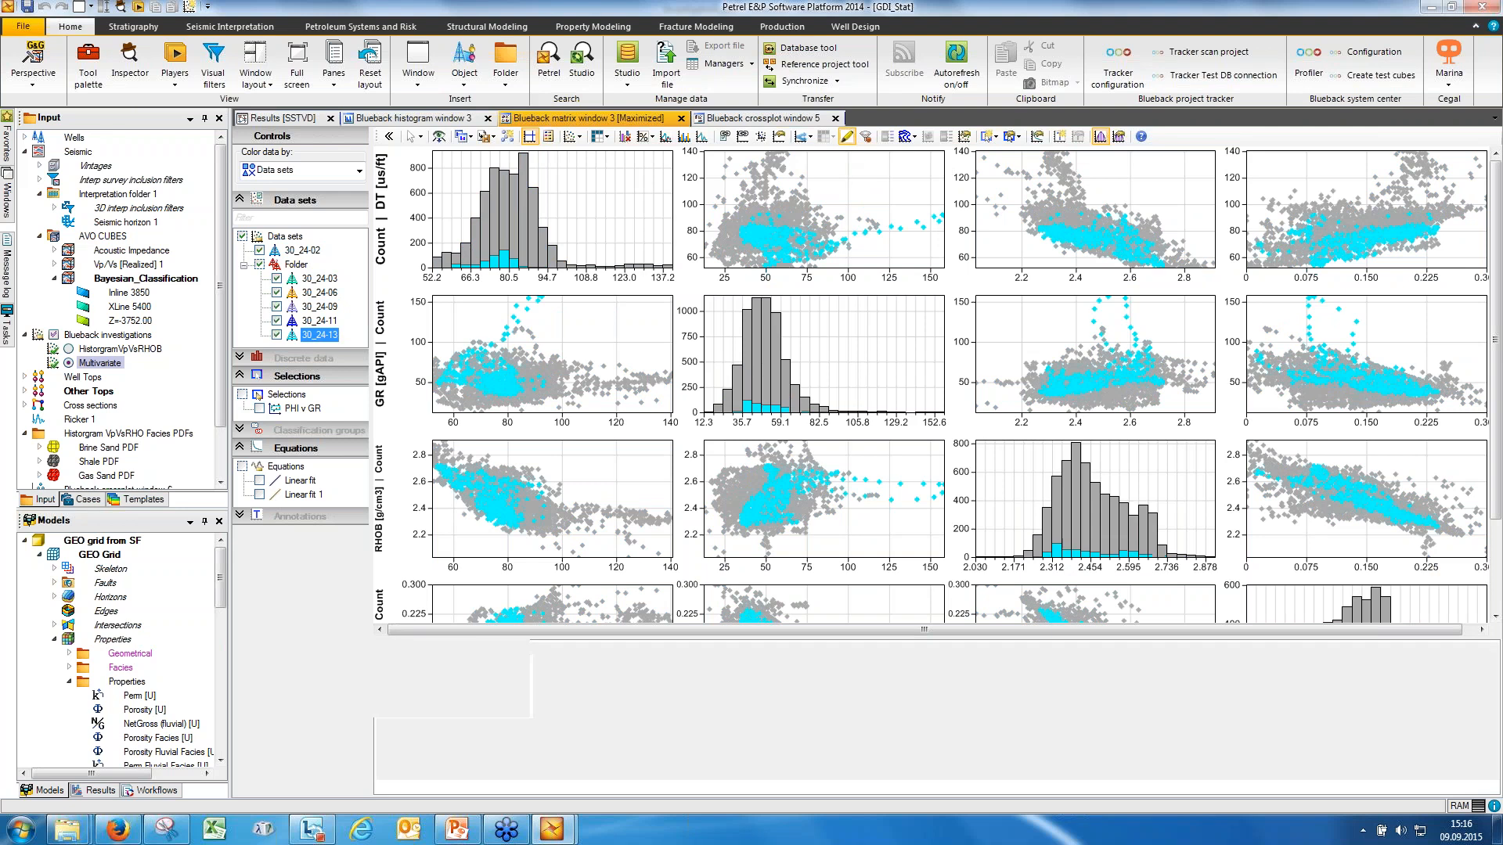
- Isolate well 30_24-13 by hiding the filtered points, and restore the full display without highlighting
click(865, 136)
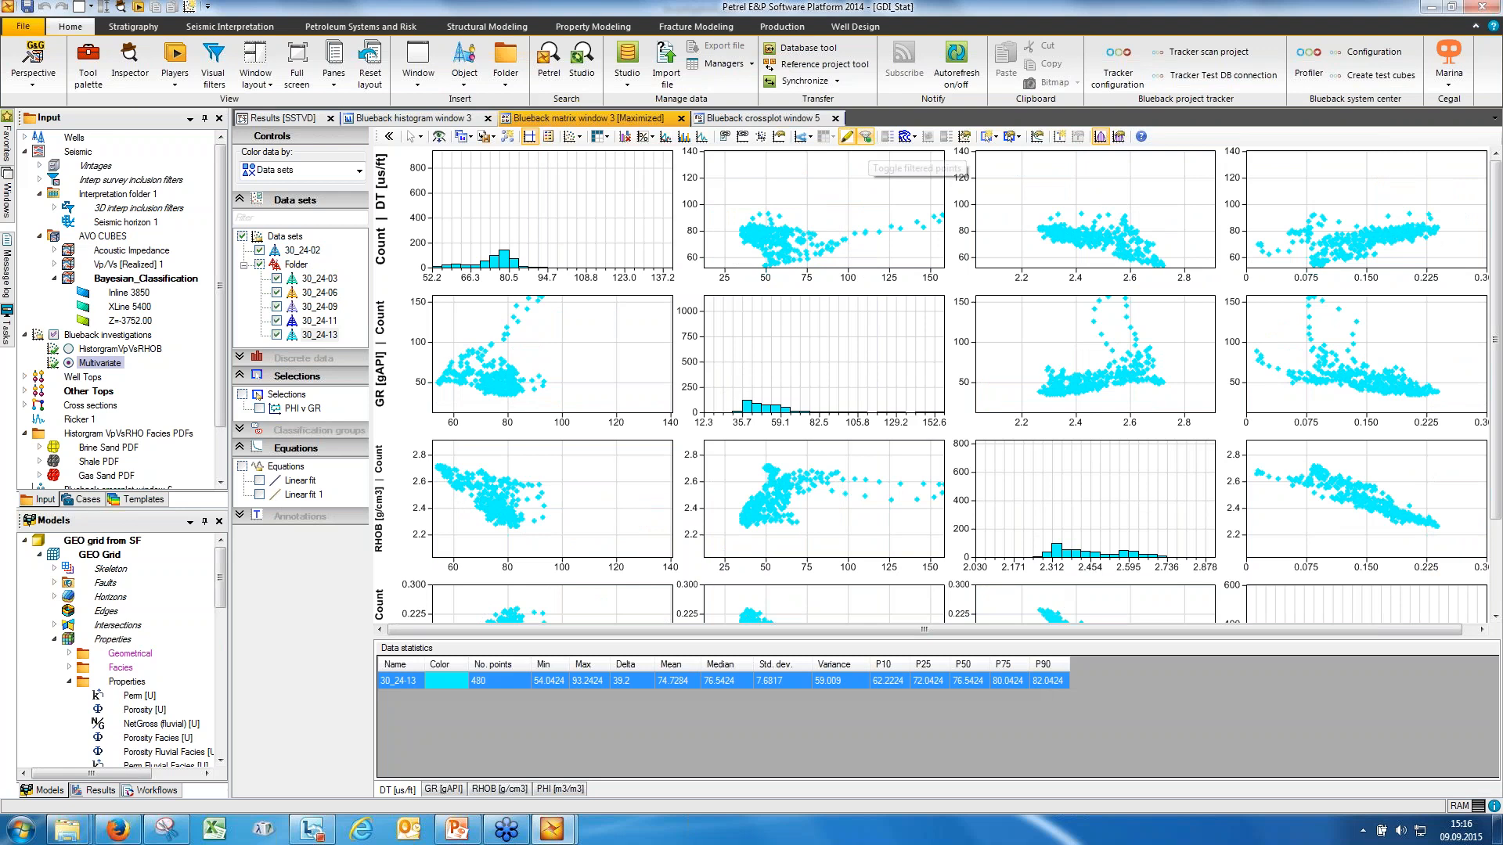
click(847, 136)
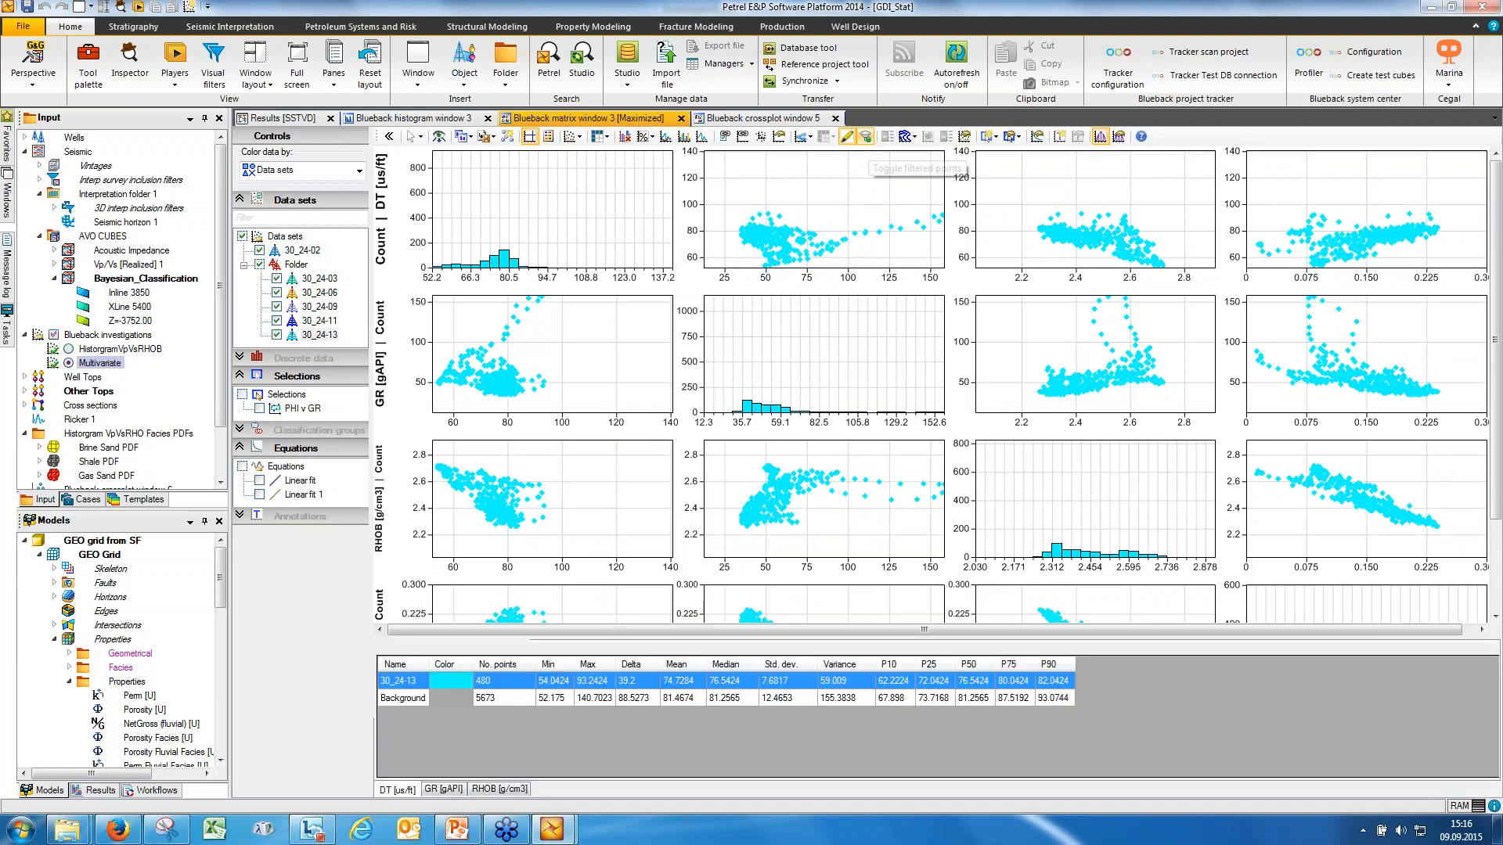
click(866, 136)
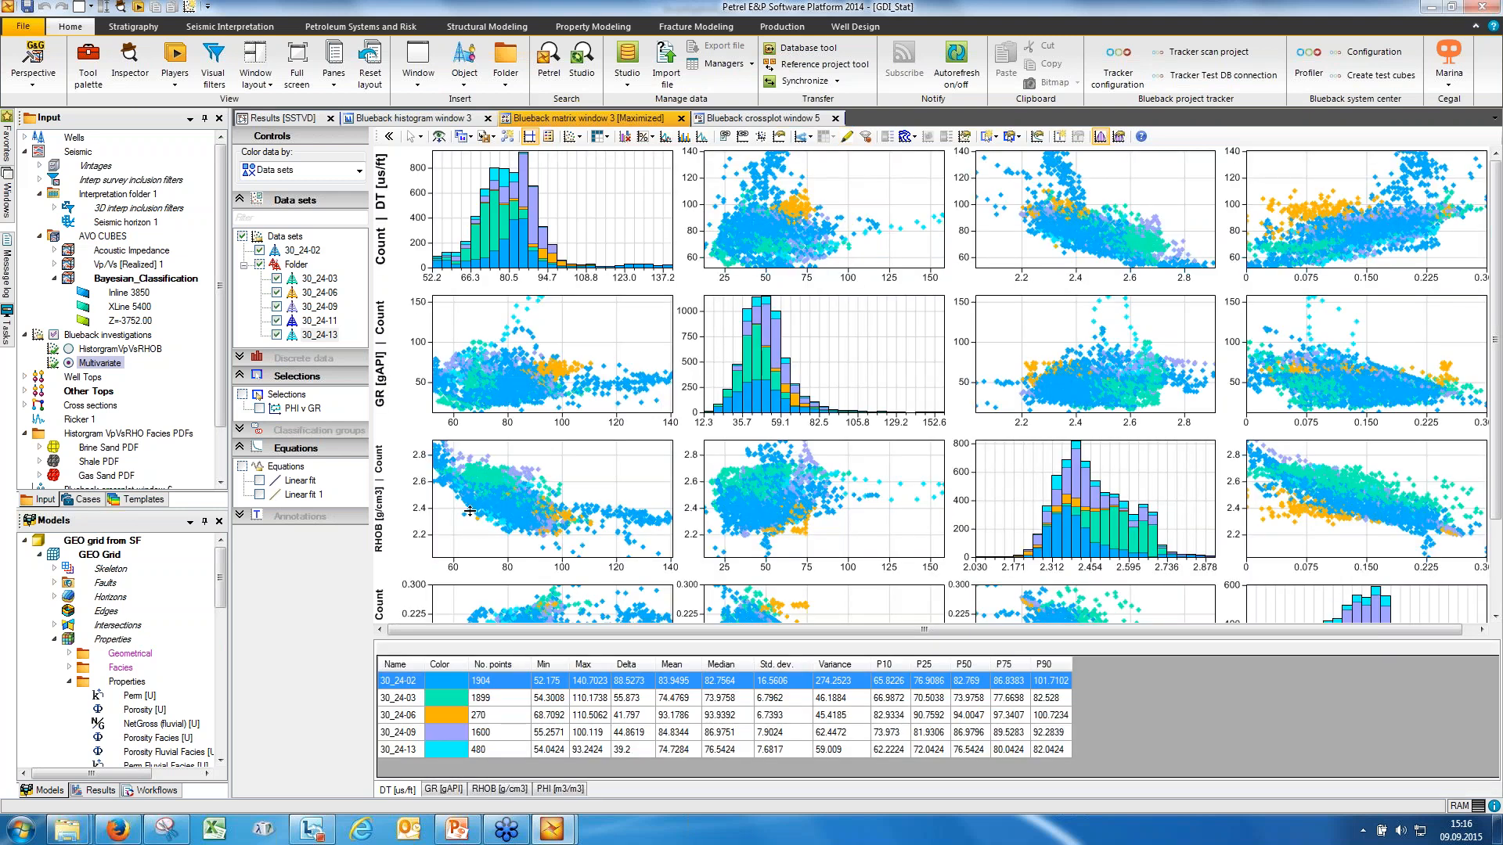
- Show only the PCA vectors of well 30_24-02 in the matrix, hiding the folder's wells and the data points
click(260, 266)
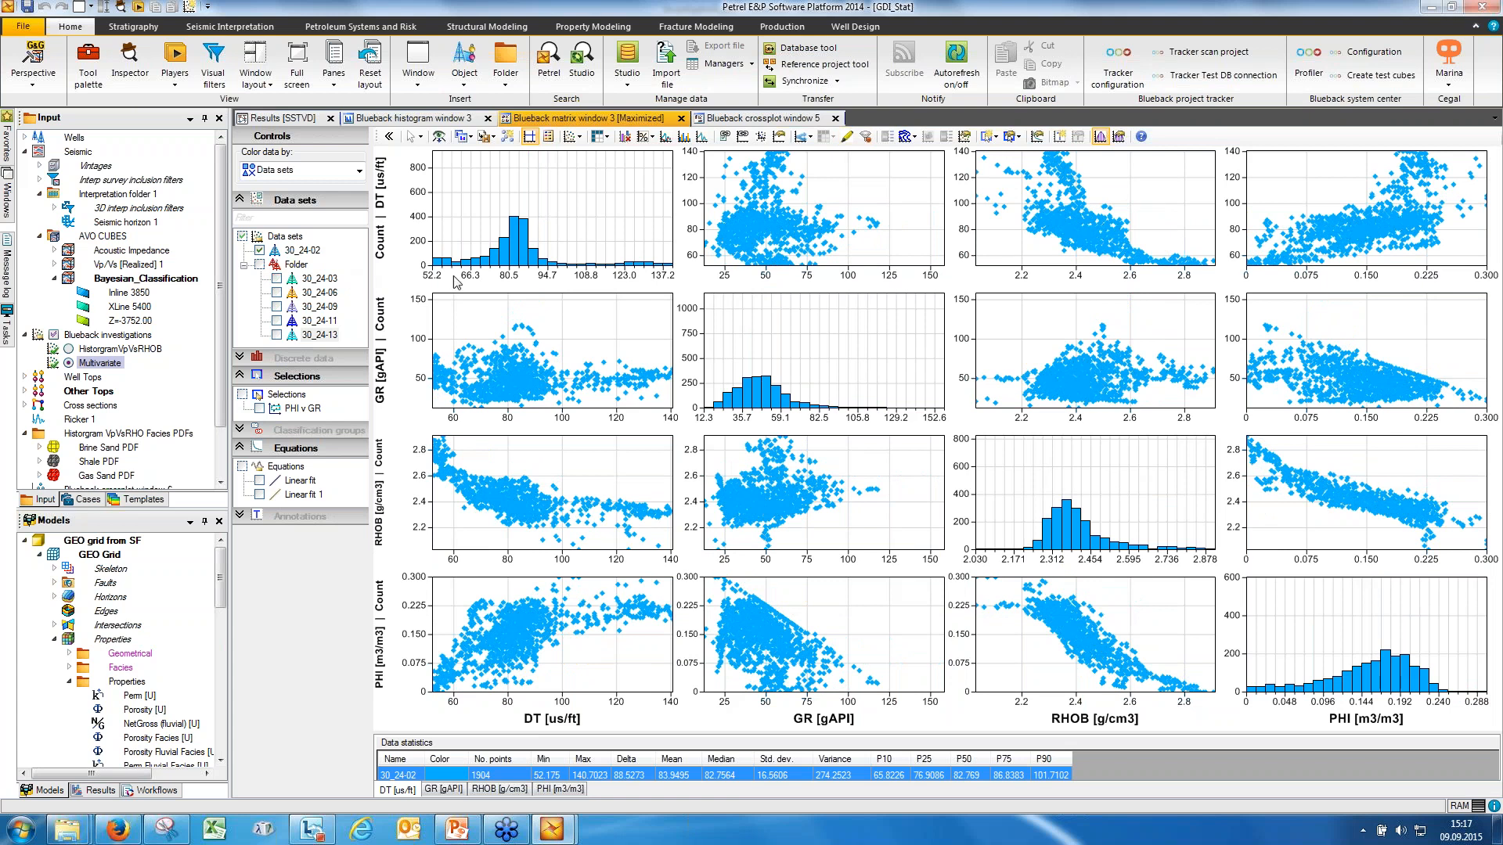
click(570, 137)
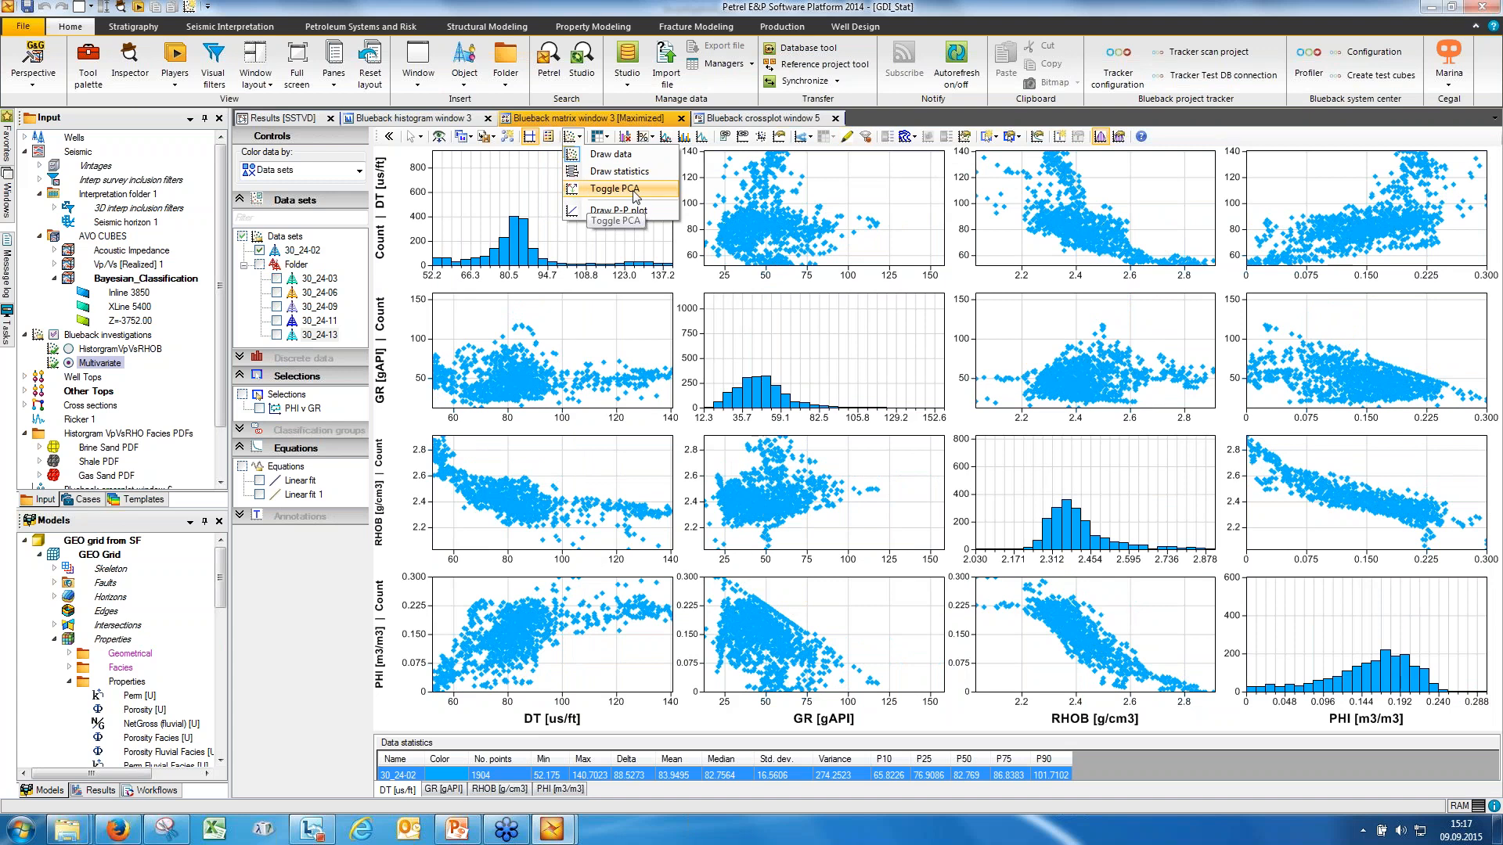
click(623, 195)
click(572, 139)
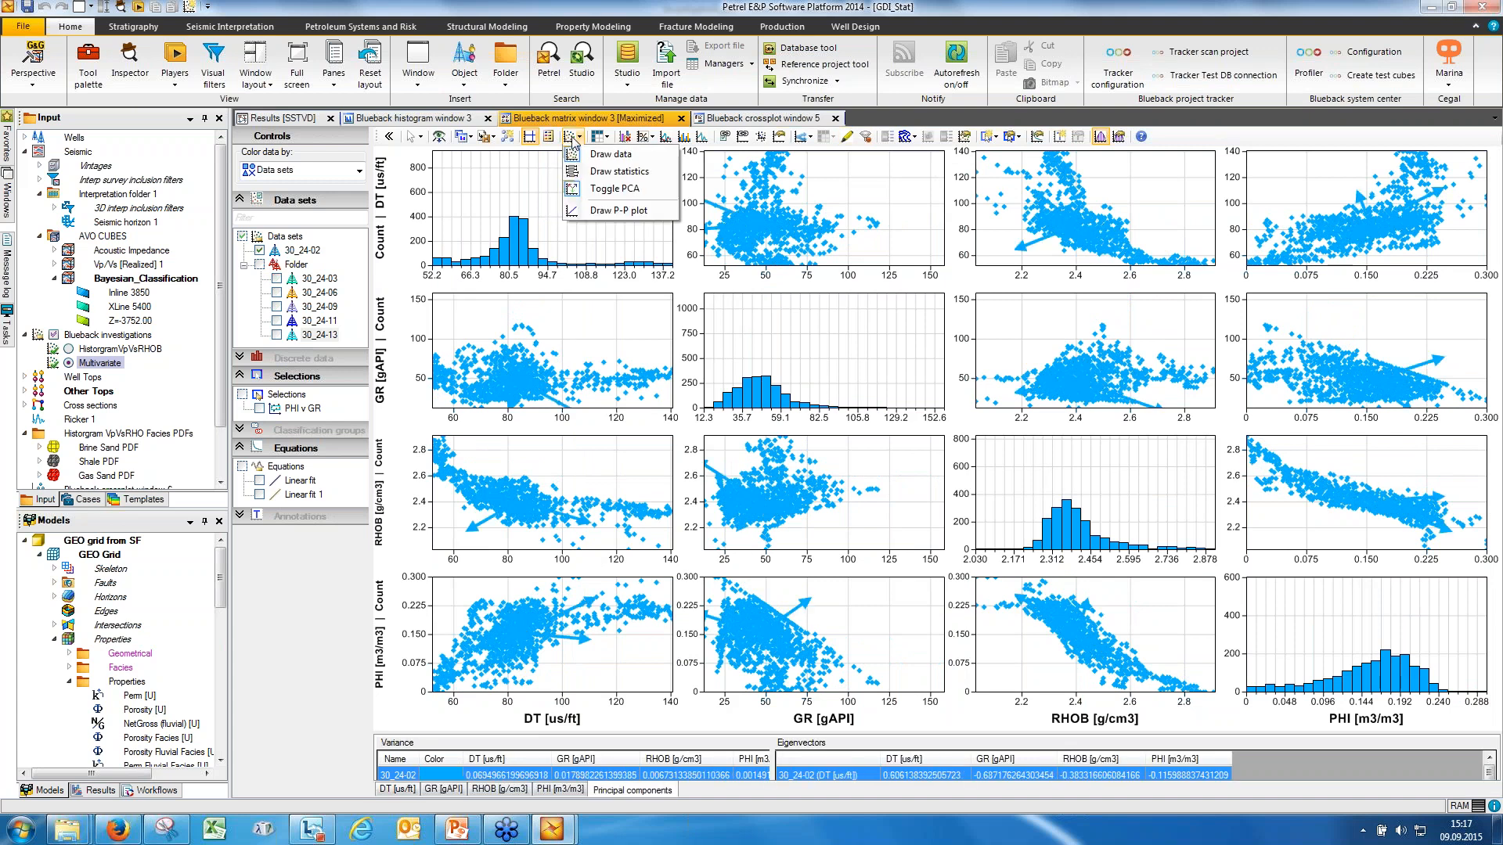
click(595, 155)
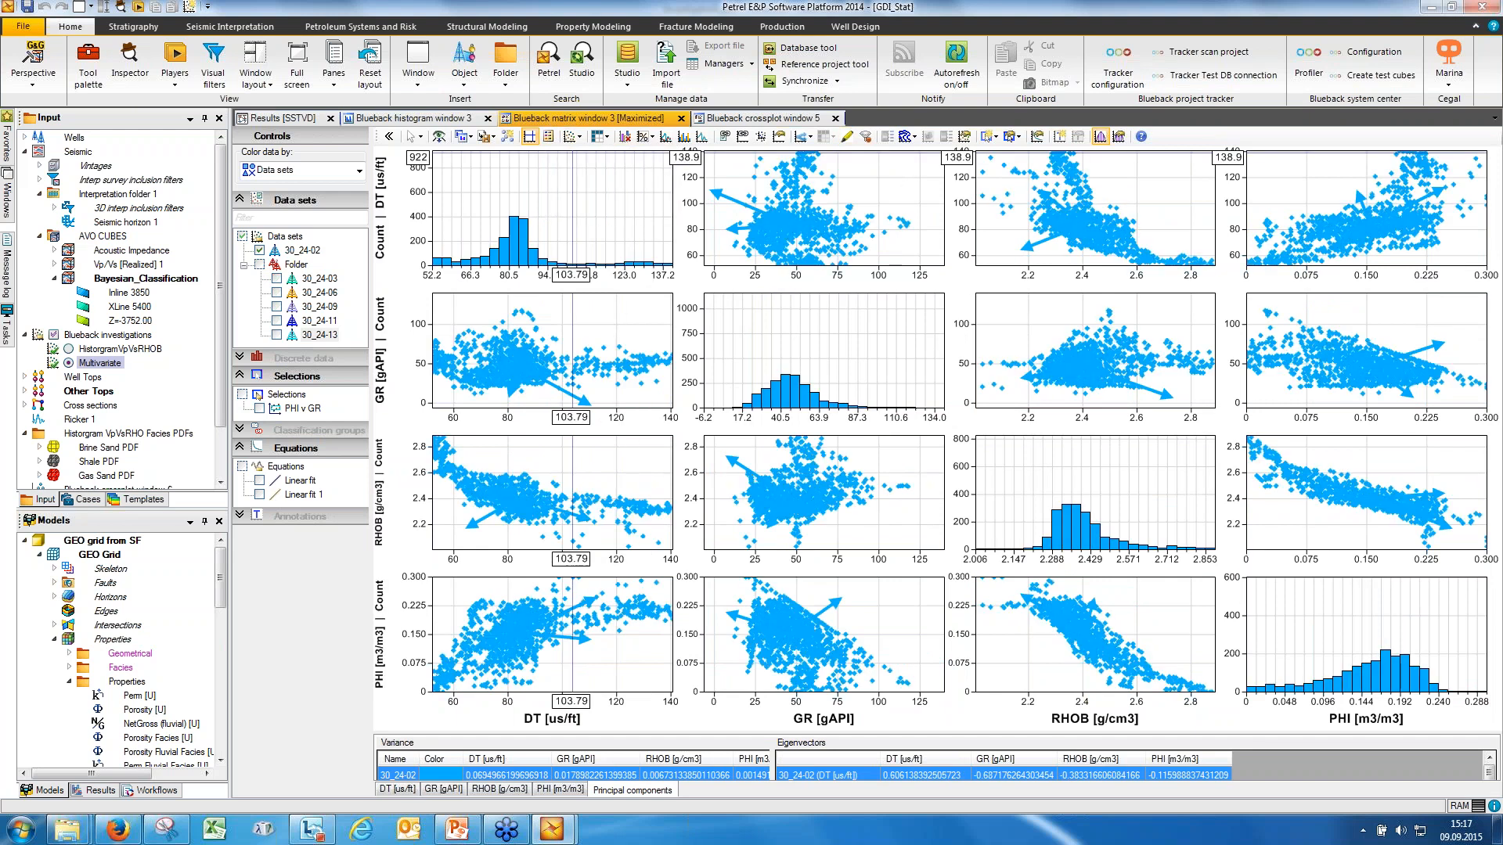
click(580, 137)
click(597, 151)
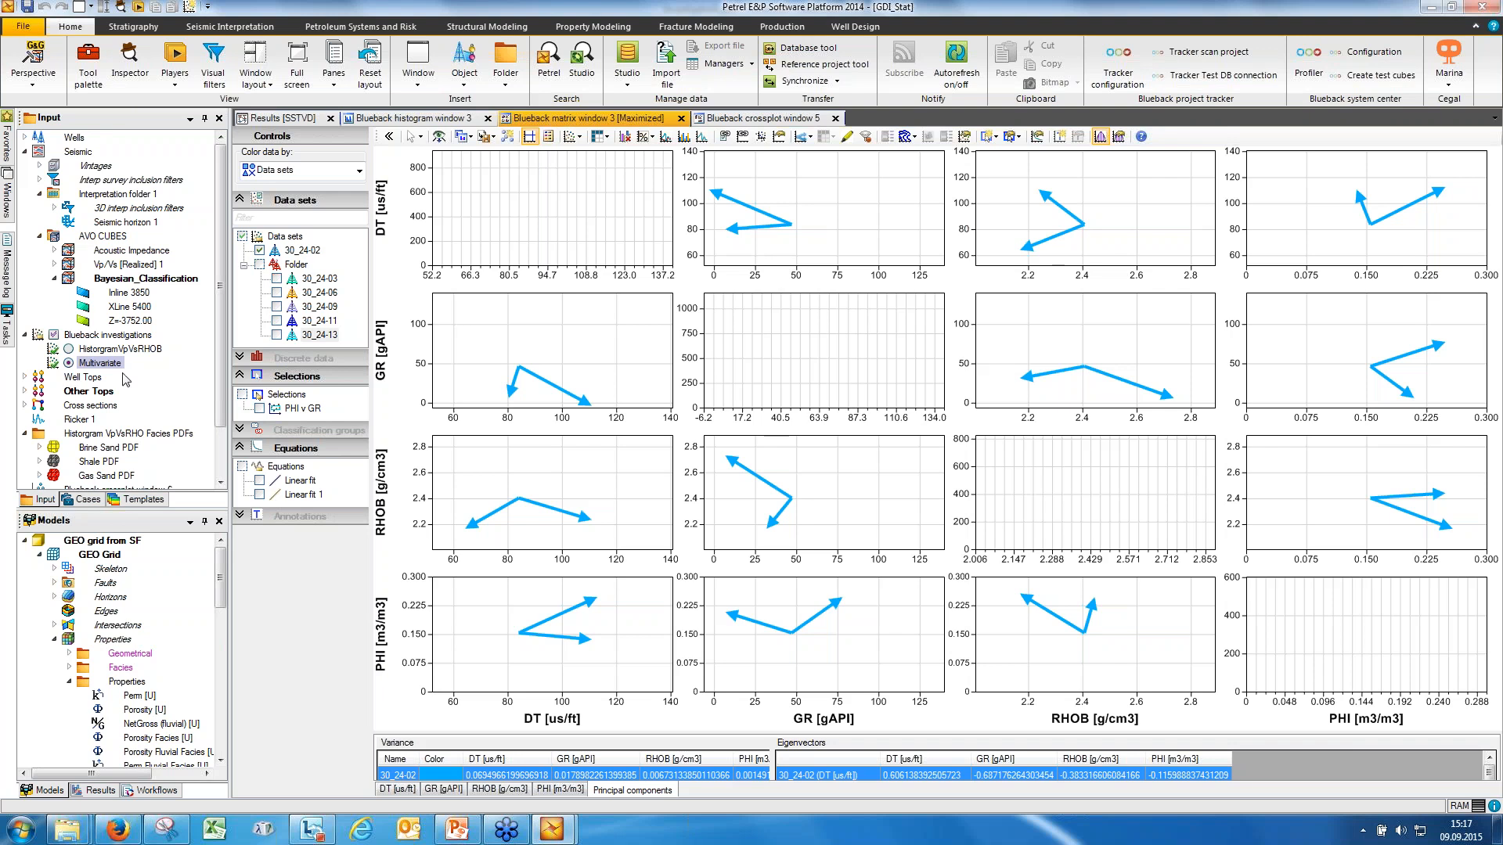
- Show the Multivariate investigation in a new crossplot window, turn off the folder's coloring by children and hide the folder
right_click(113, 365)
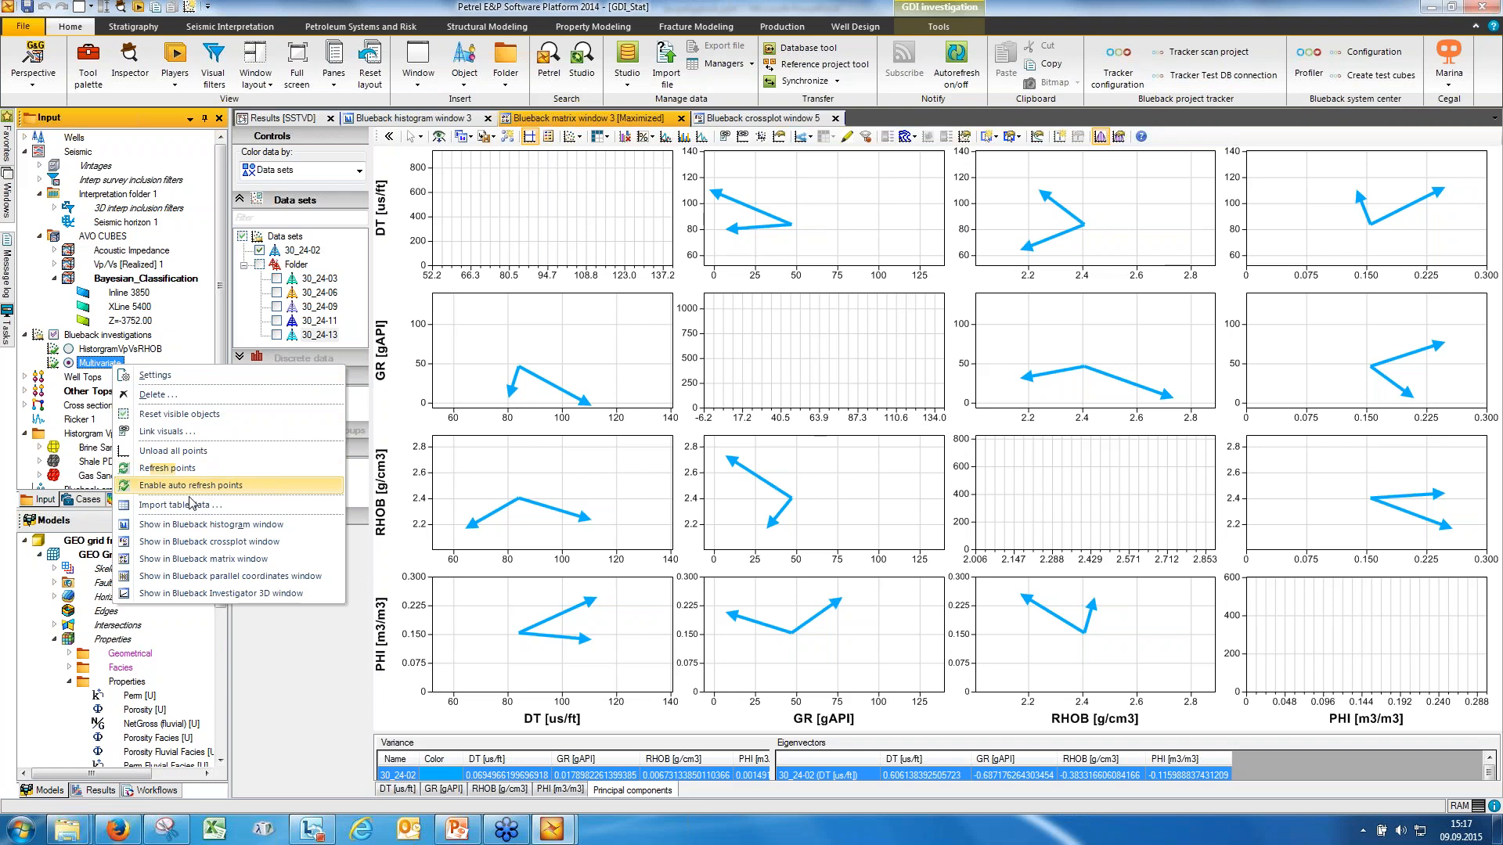
click(195, 542)
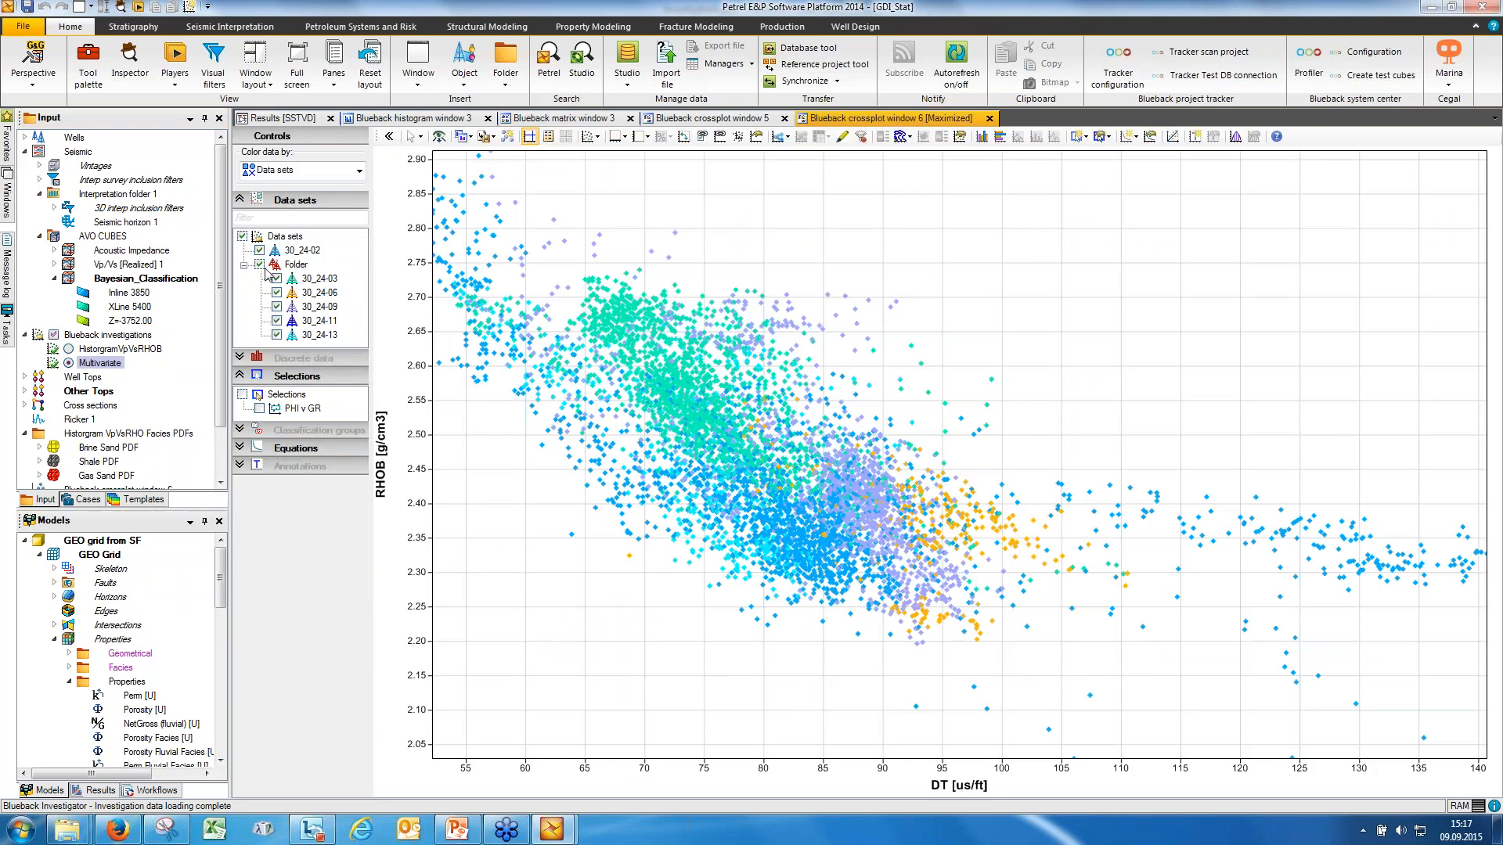
right_click(296, 265)
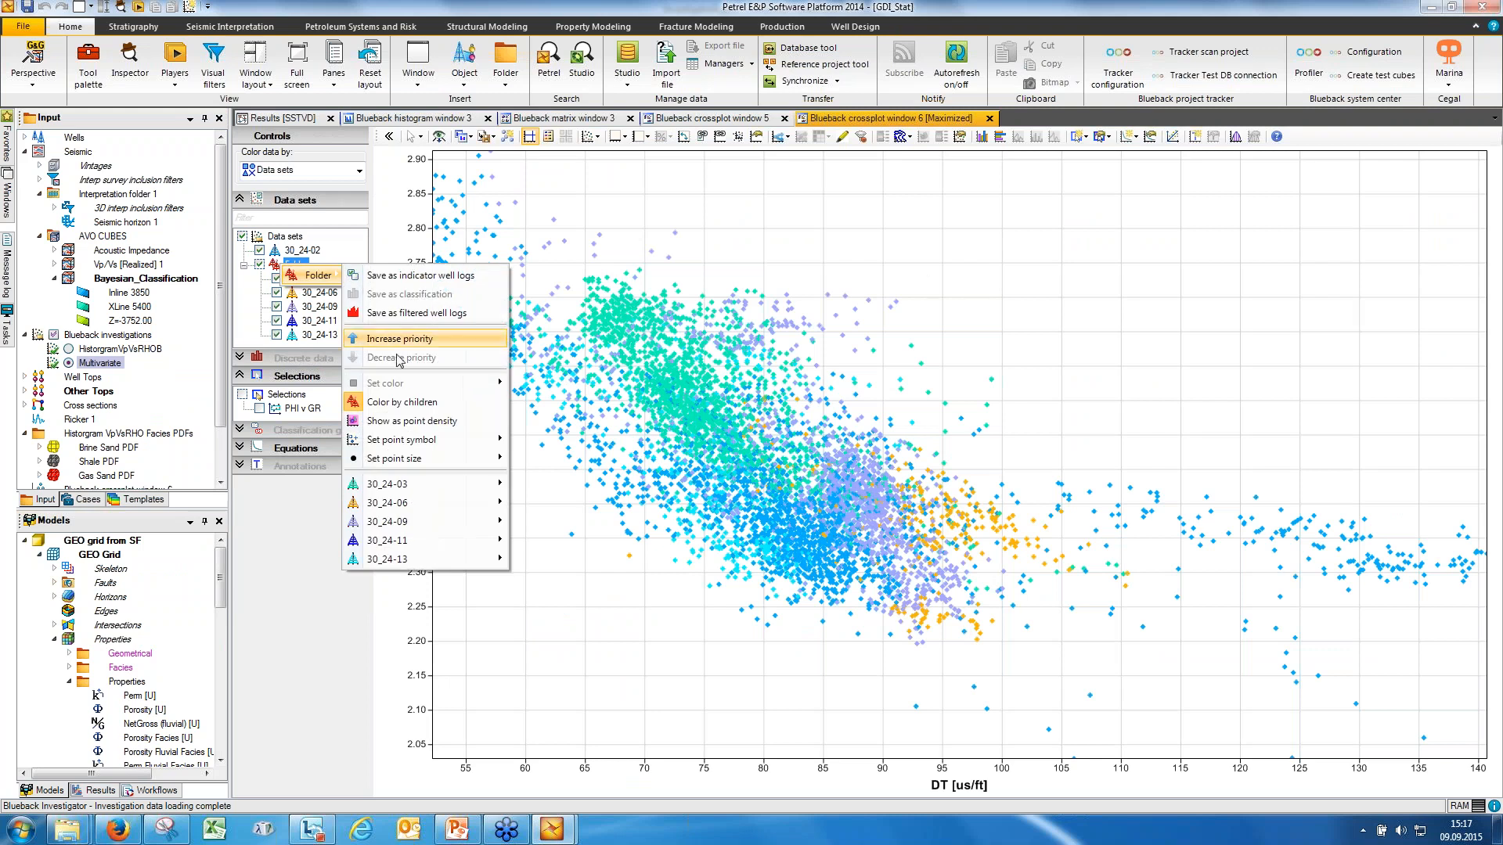
click(396, 402)
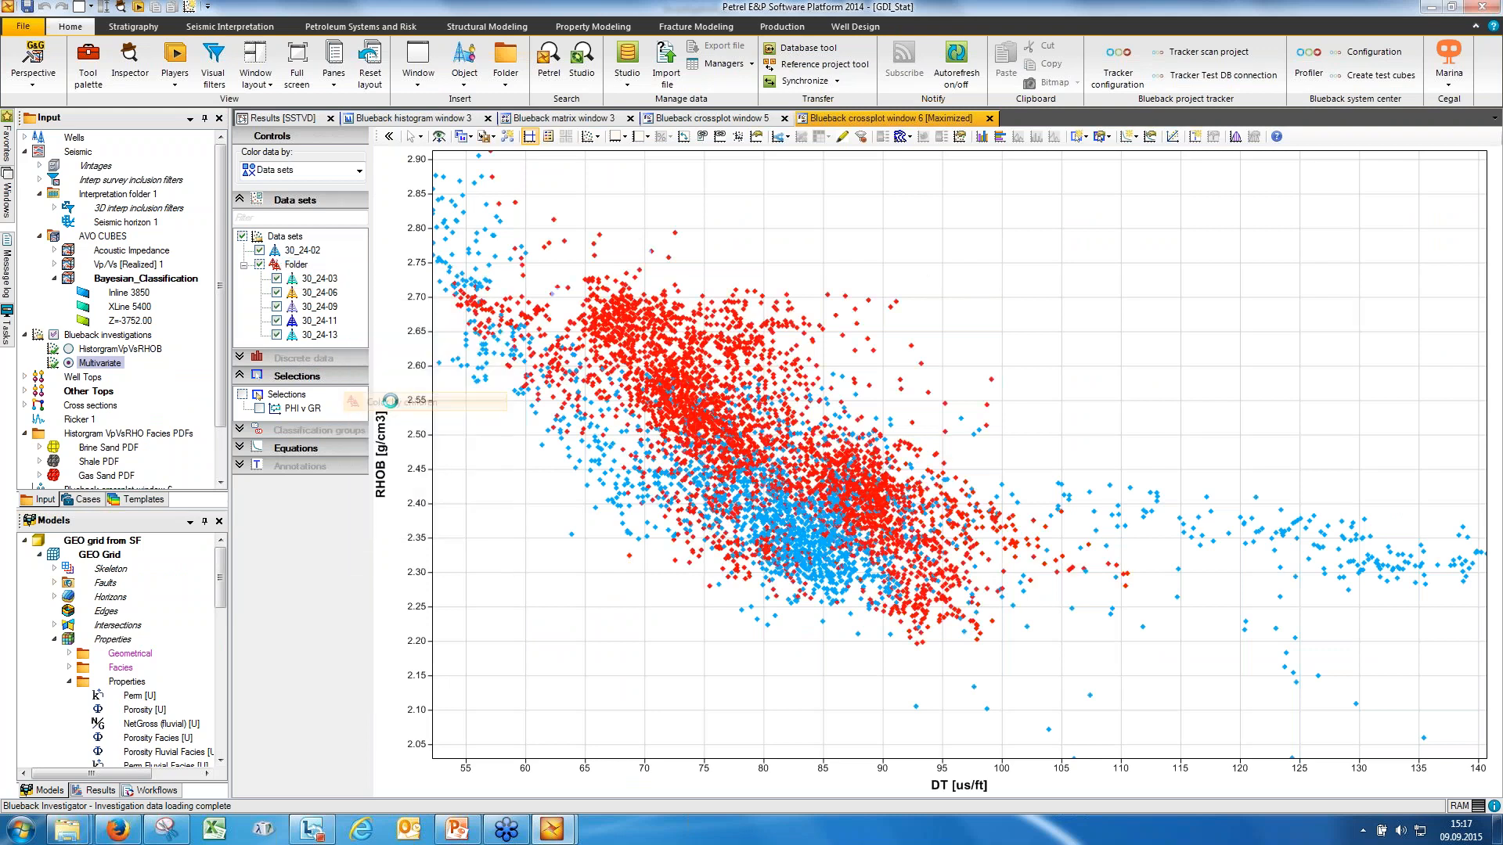
click(259, 266)
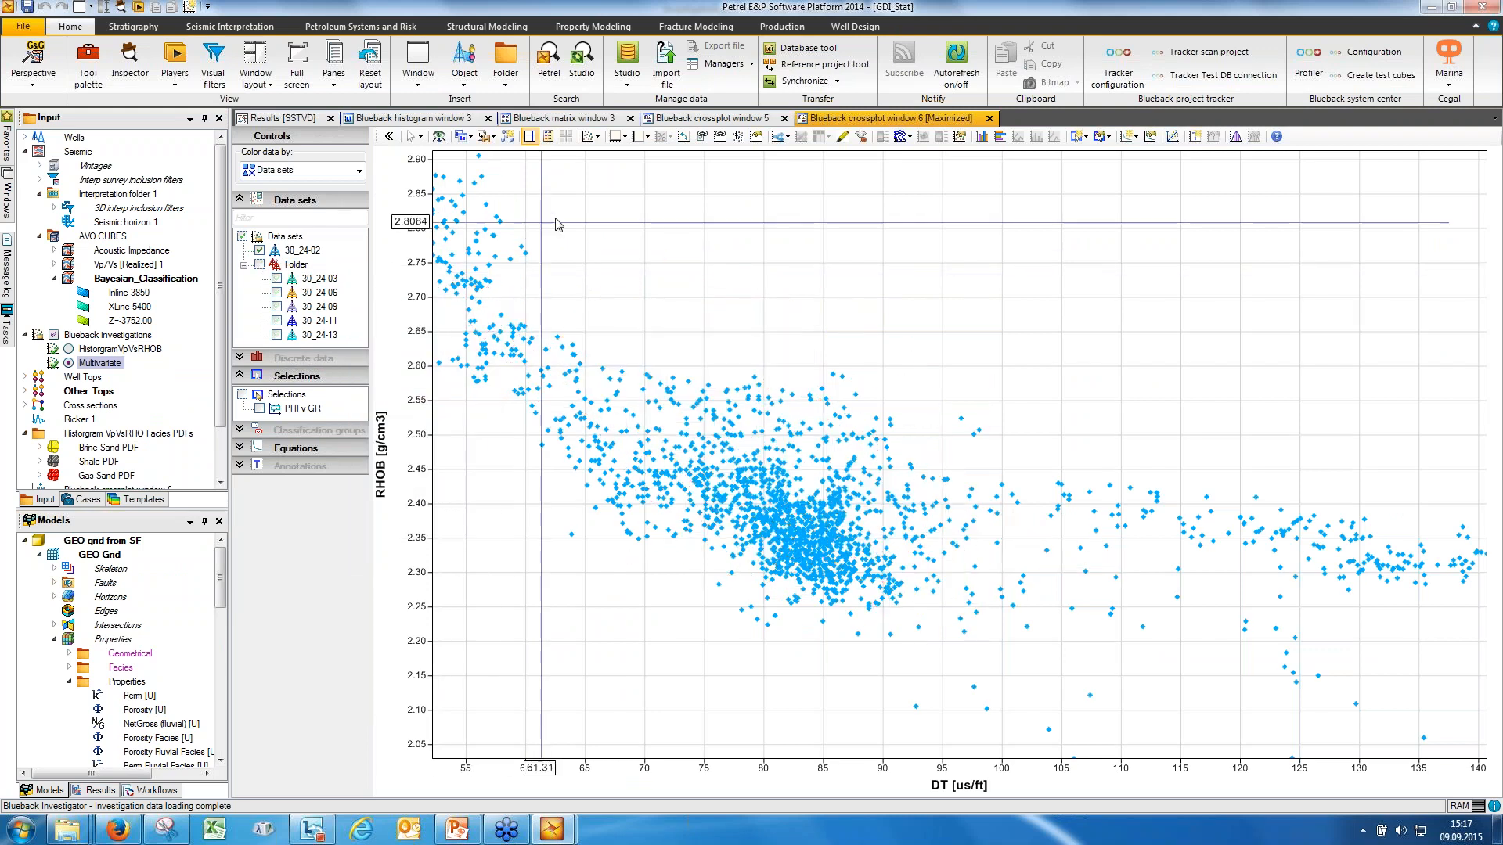
- Draw statistics instead of data points in the DT versus RHOB crossplot, for both well 30_24-02 and the folder
click(591, 138)
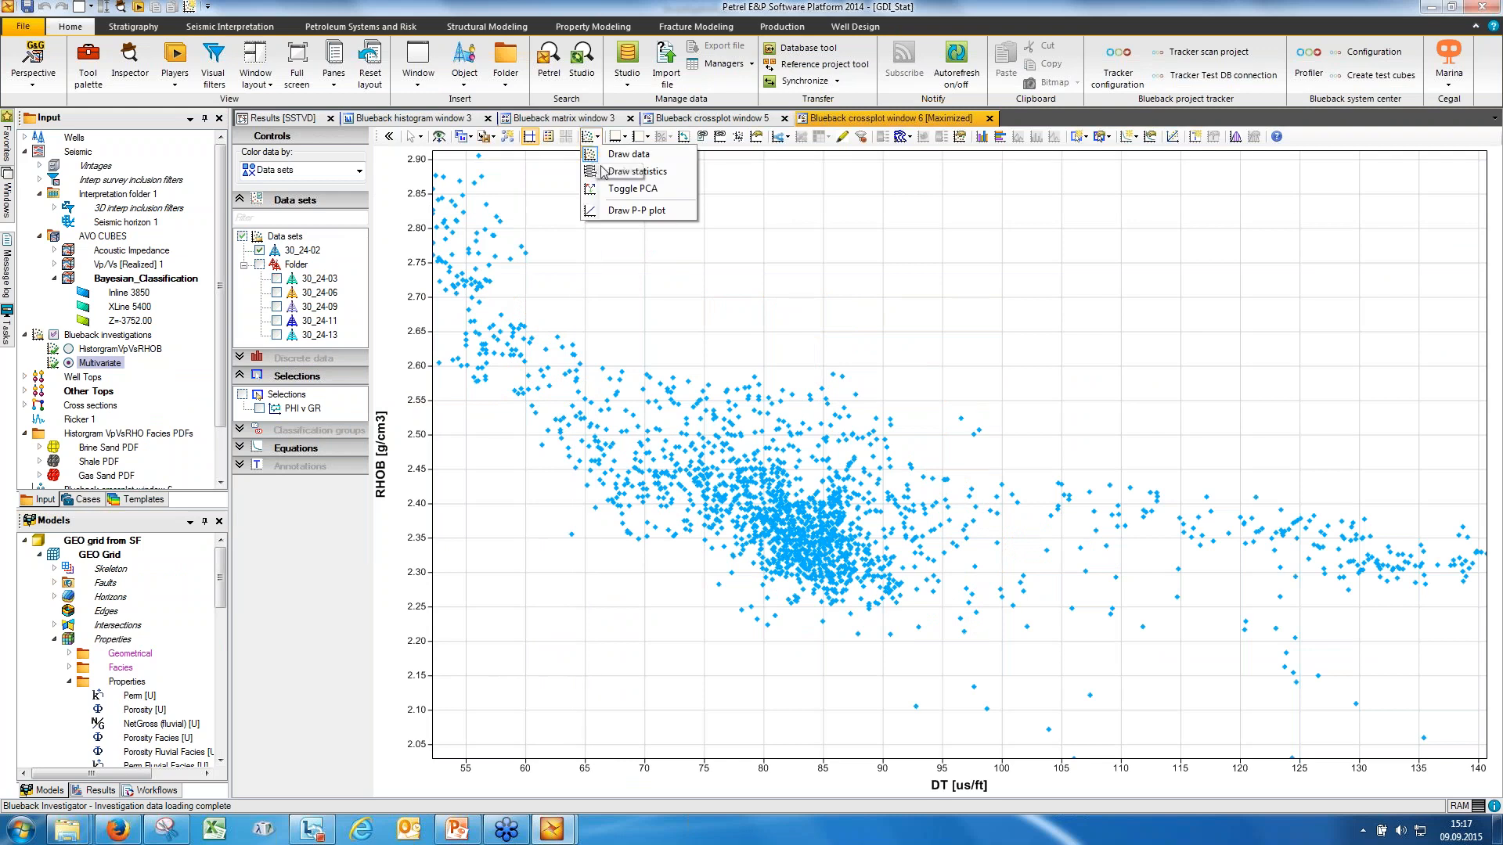
click(592, 172)
click(591, 138)
click(618, 154)
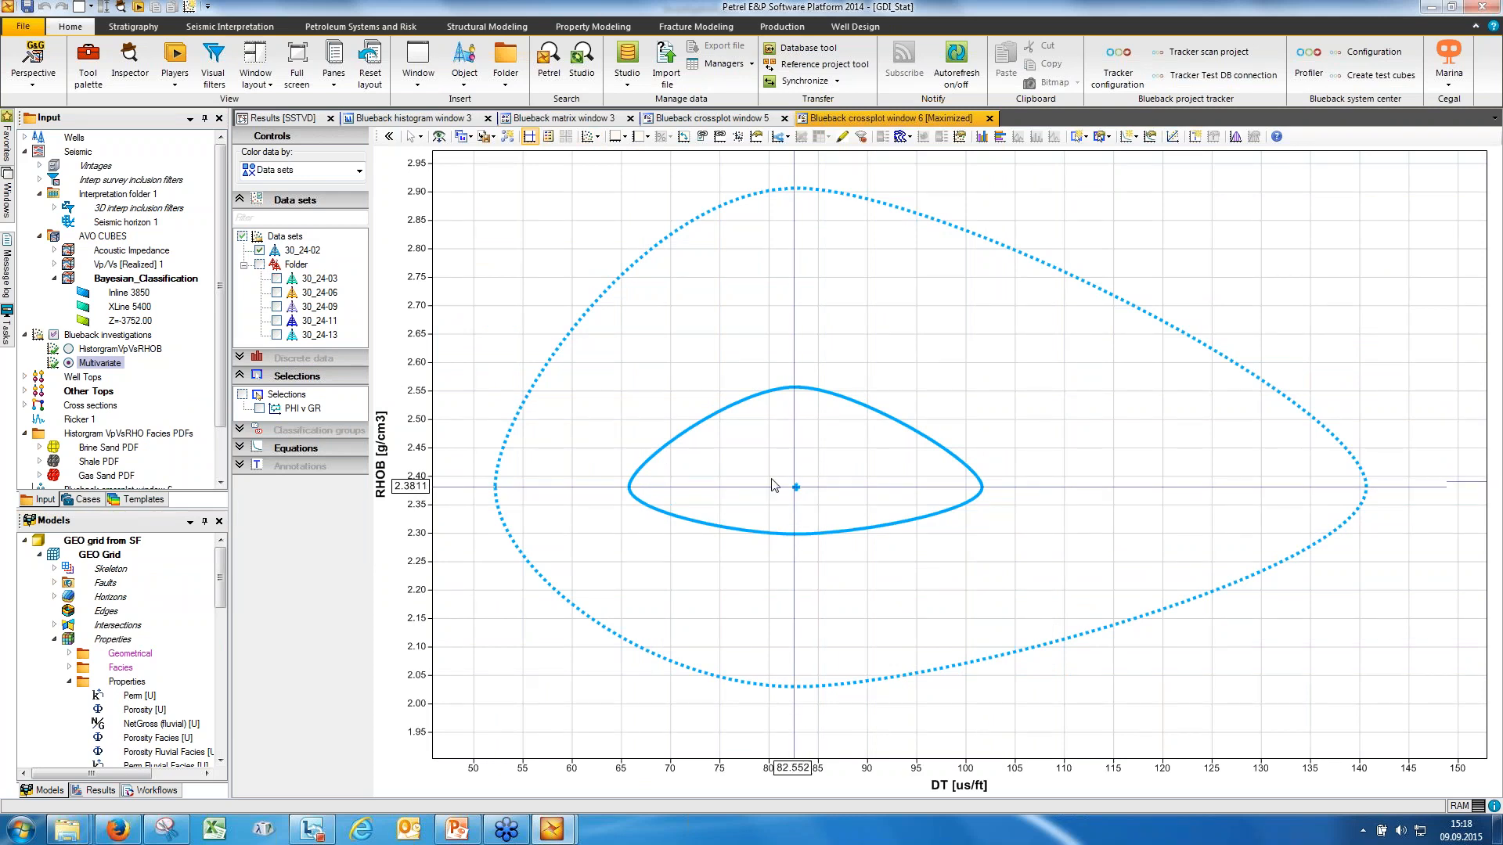
click(259, 265)
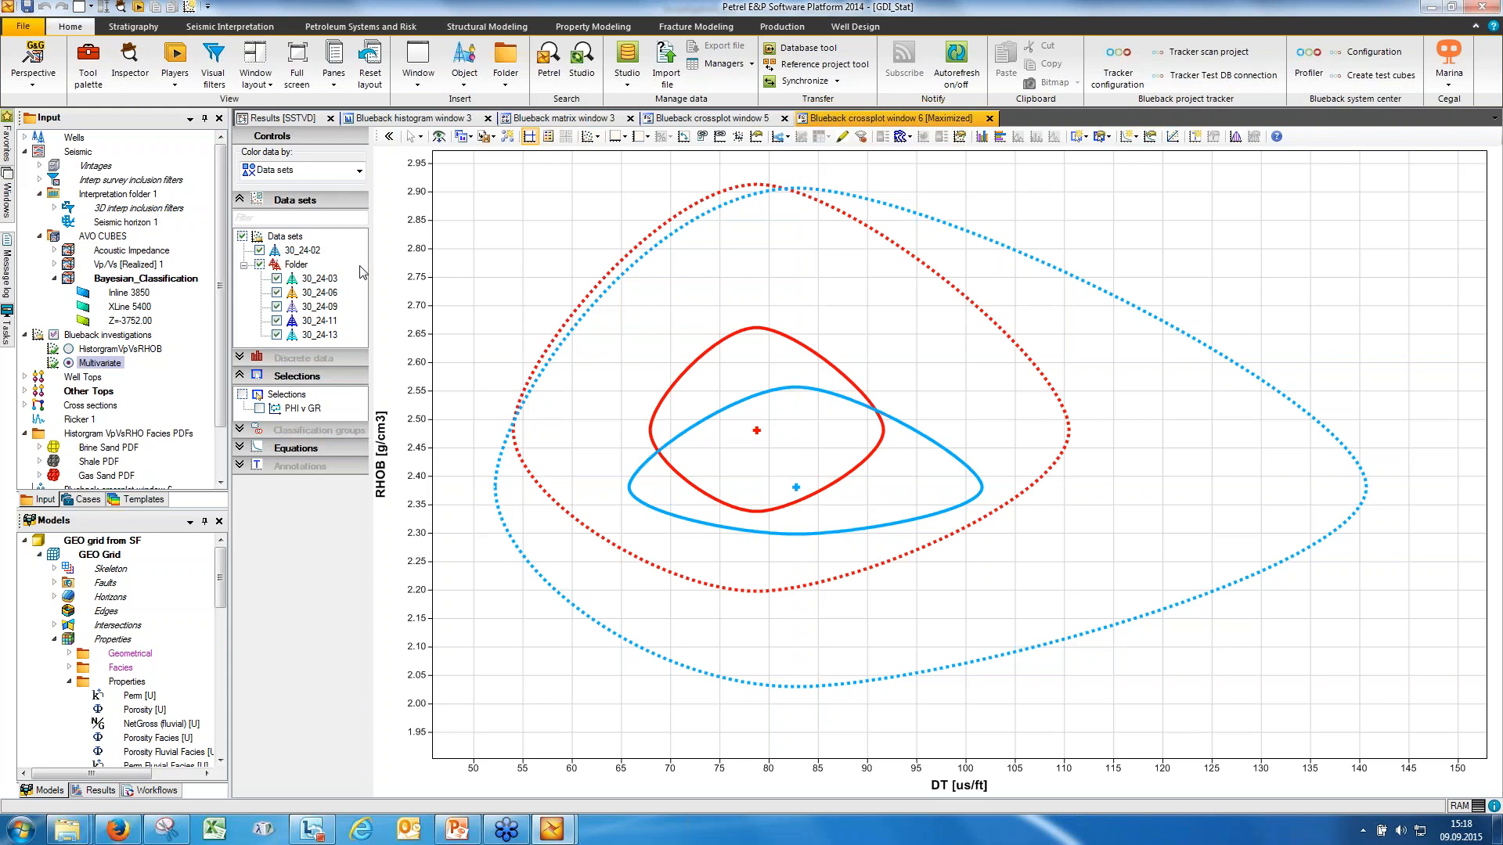
- Close both crossplot windows, the histogram window and the Results window, keeping only the matrix window
click(784, 118)
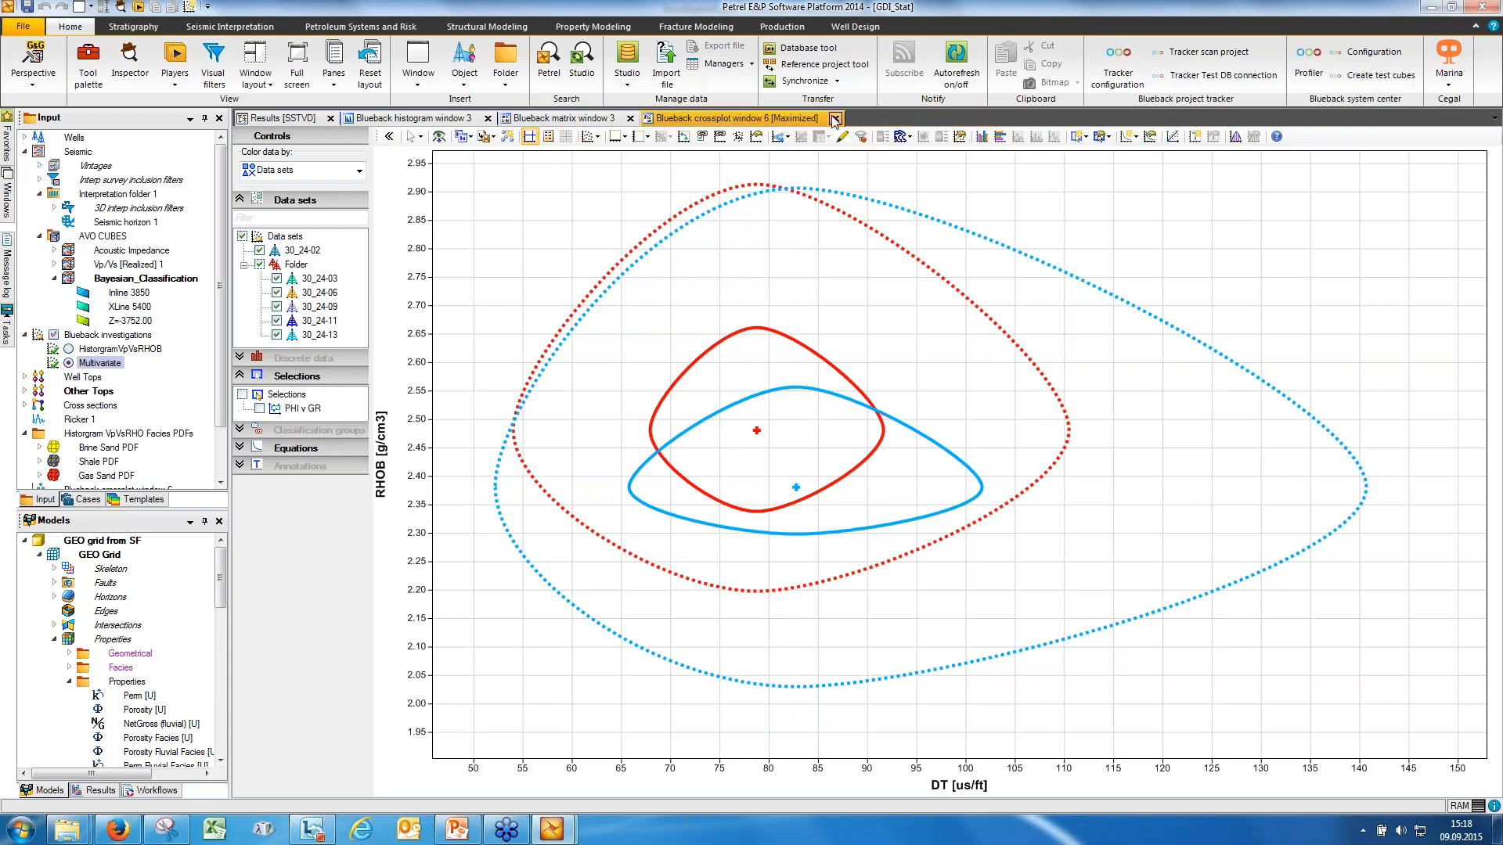
click(834, 119)
click(488, 118)
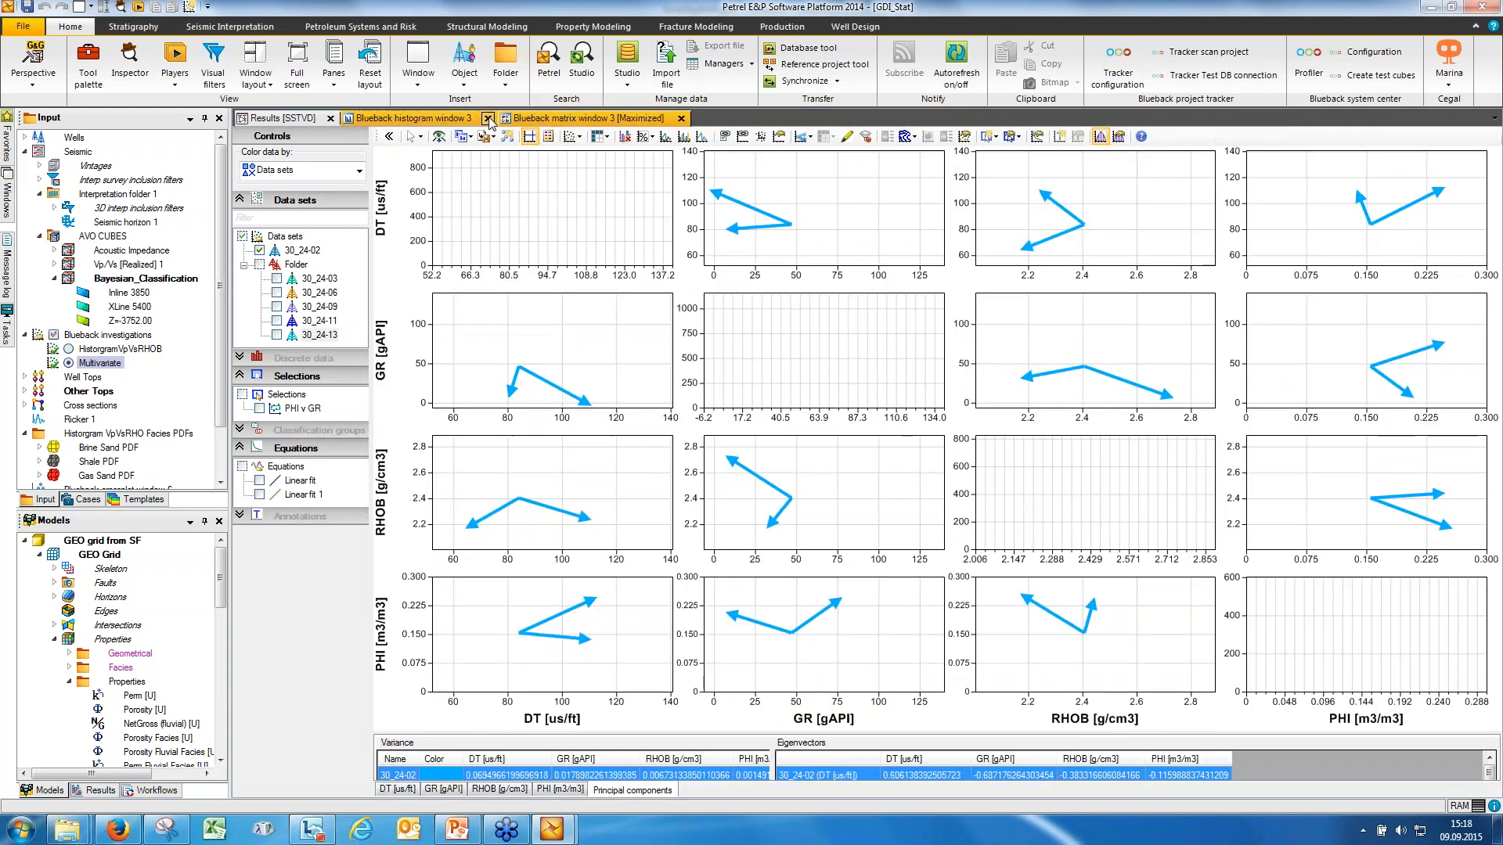
click(330, 118)
- Draw the data points in the matrix again and turn off the PCA display
click(573, 137)
click(609, 154)
click(574, 137)
click(589, 190)
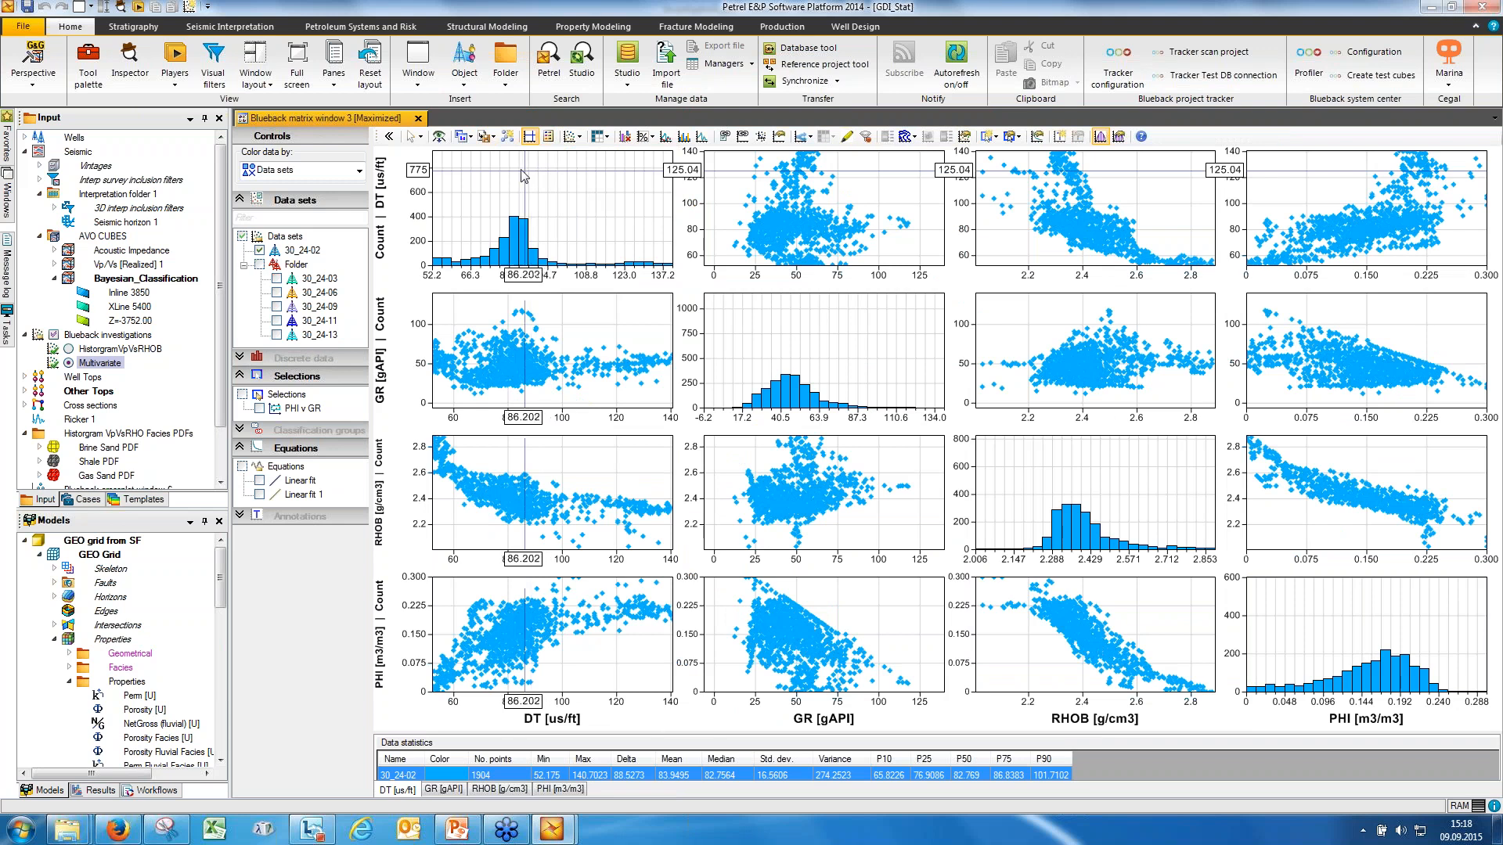
- Show the Multivariate investigation in a Blueback Investigator 3D window
right_click(114, 364)
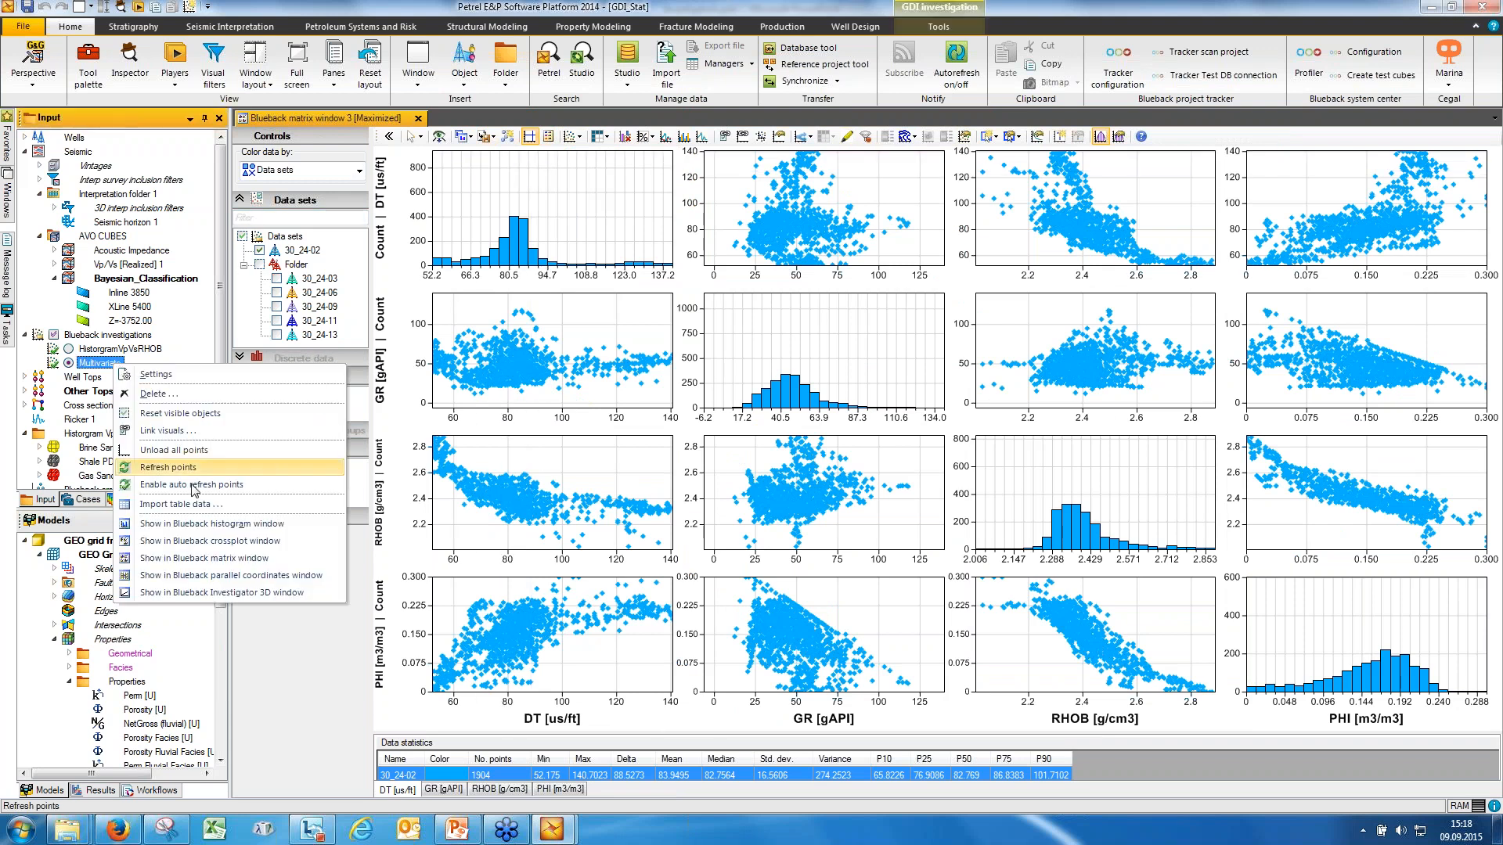
click(239, 594)
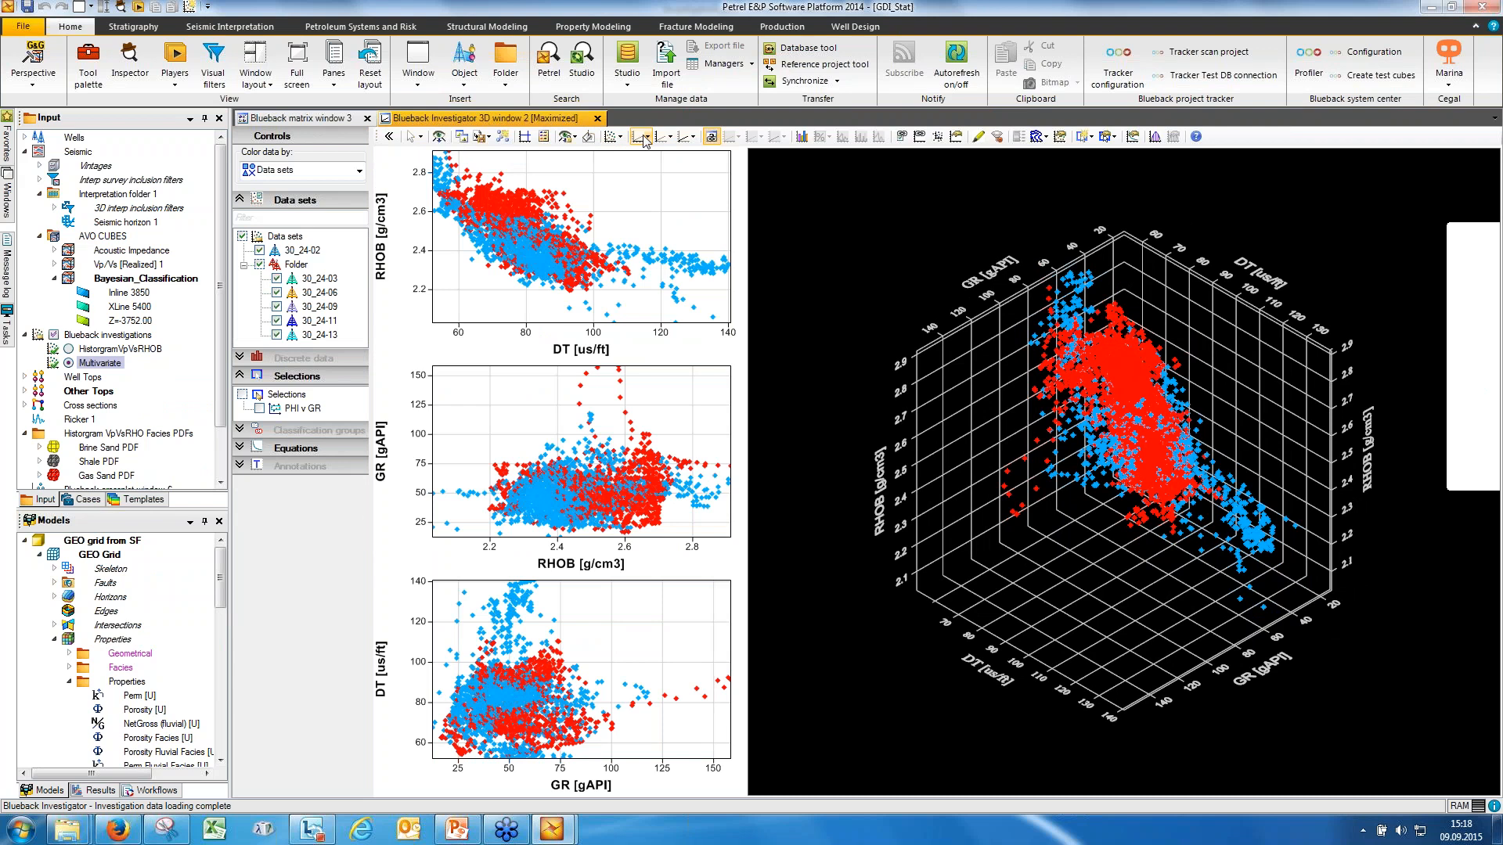
- Set the 3D plot's axes to RHOB, GR and PHI
click(642, 137)
click(670, 171)
click(686, 137)
click(704, 189)
click(705, 205)
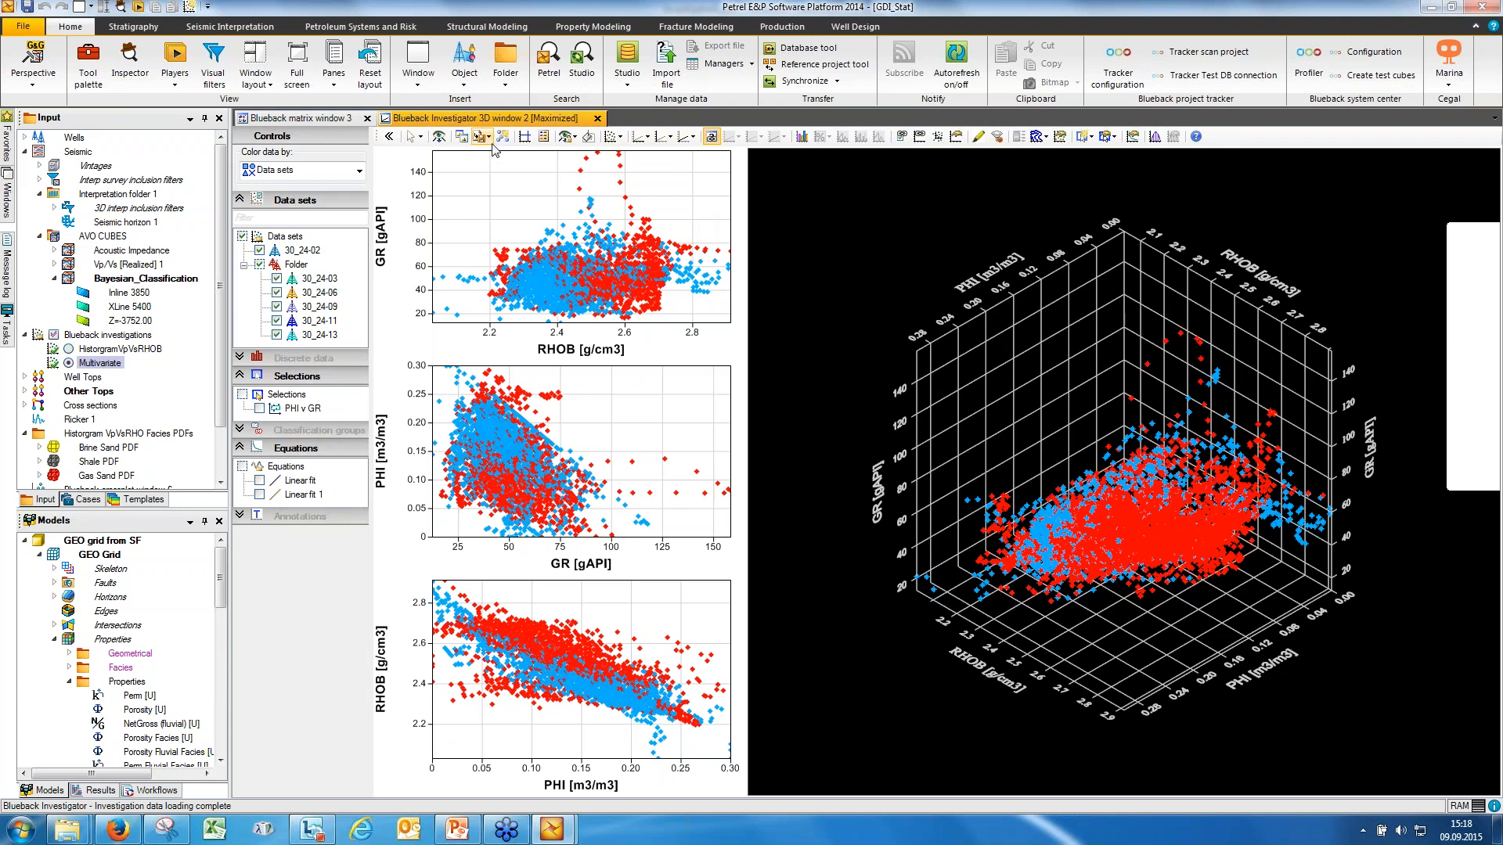
- Hide the folder's wells in the 3D window, leaving only well 30_24-02 plotted
click(423, 139)
click(438, 170)
drag(1135, 439, 1180, 525)
scroll(1159, 518, up, 5)
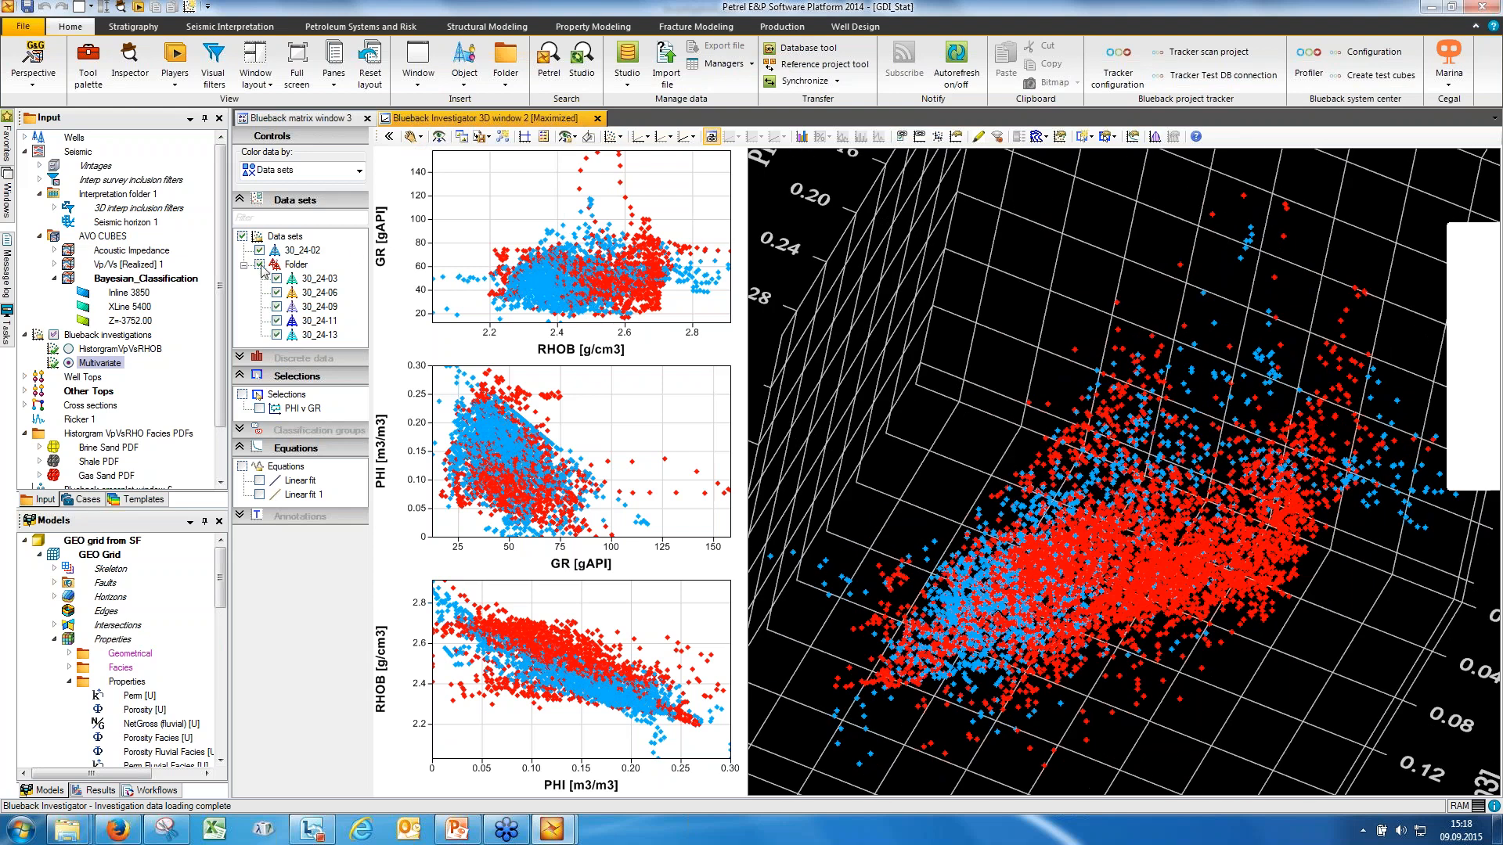
click(260, 265)
drag(1185, 626, 1179, 575)
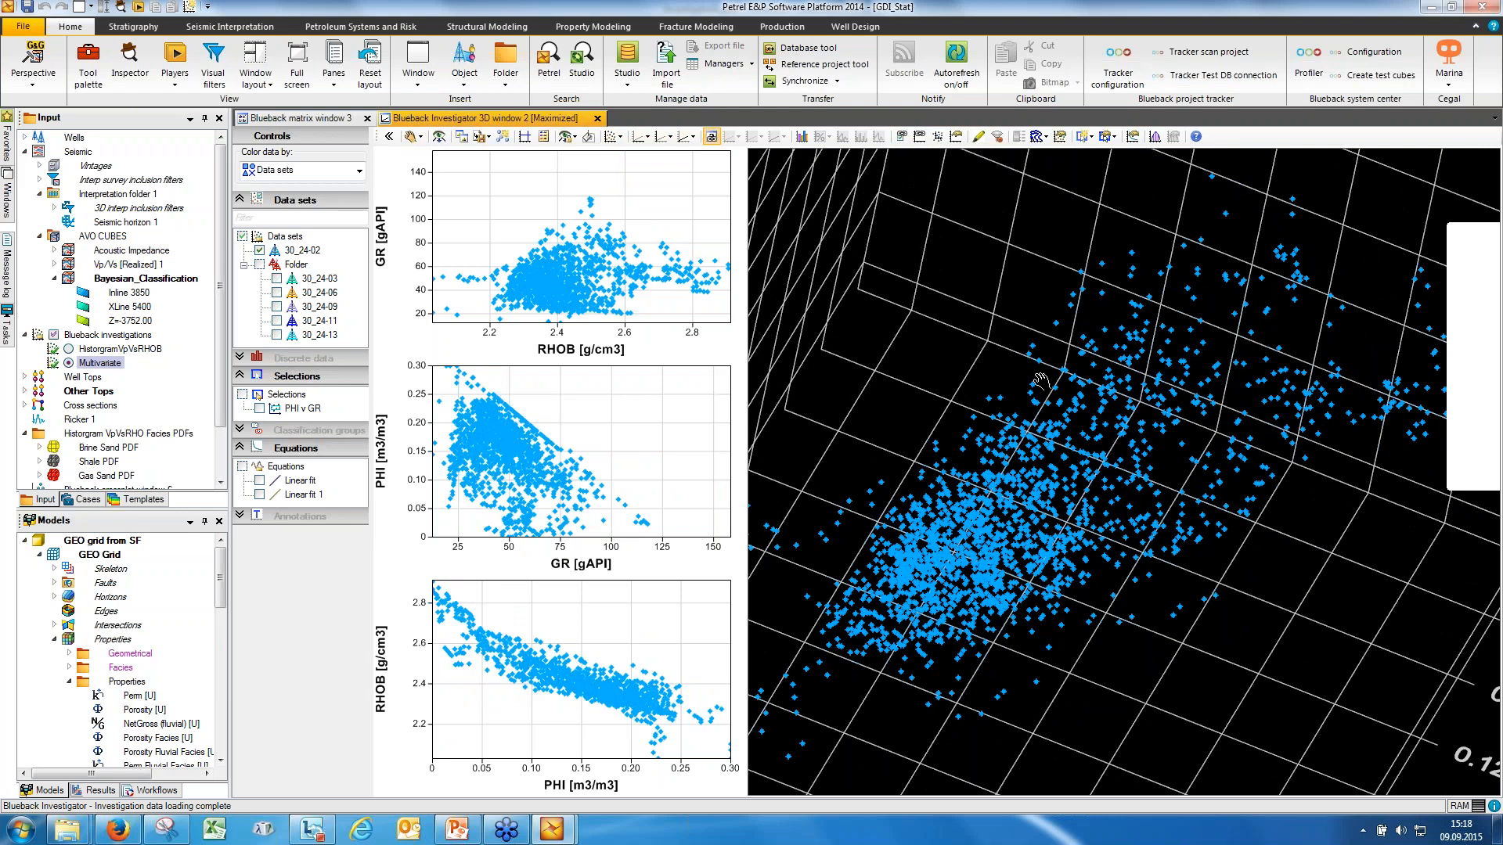
- Add a box filter to the 3D plot and shrink it to about RHOB 2.38–2.6, GR 20–95 and PHI 0.03–0.135
click(1083, 138)
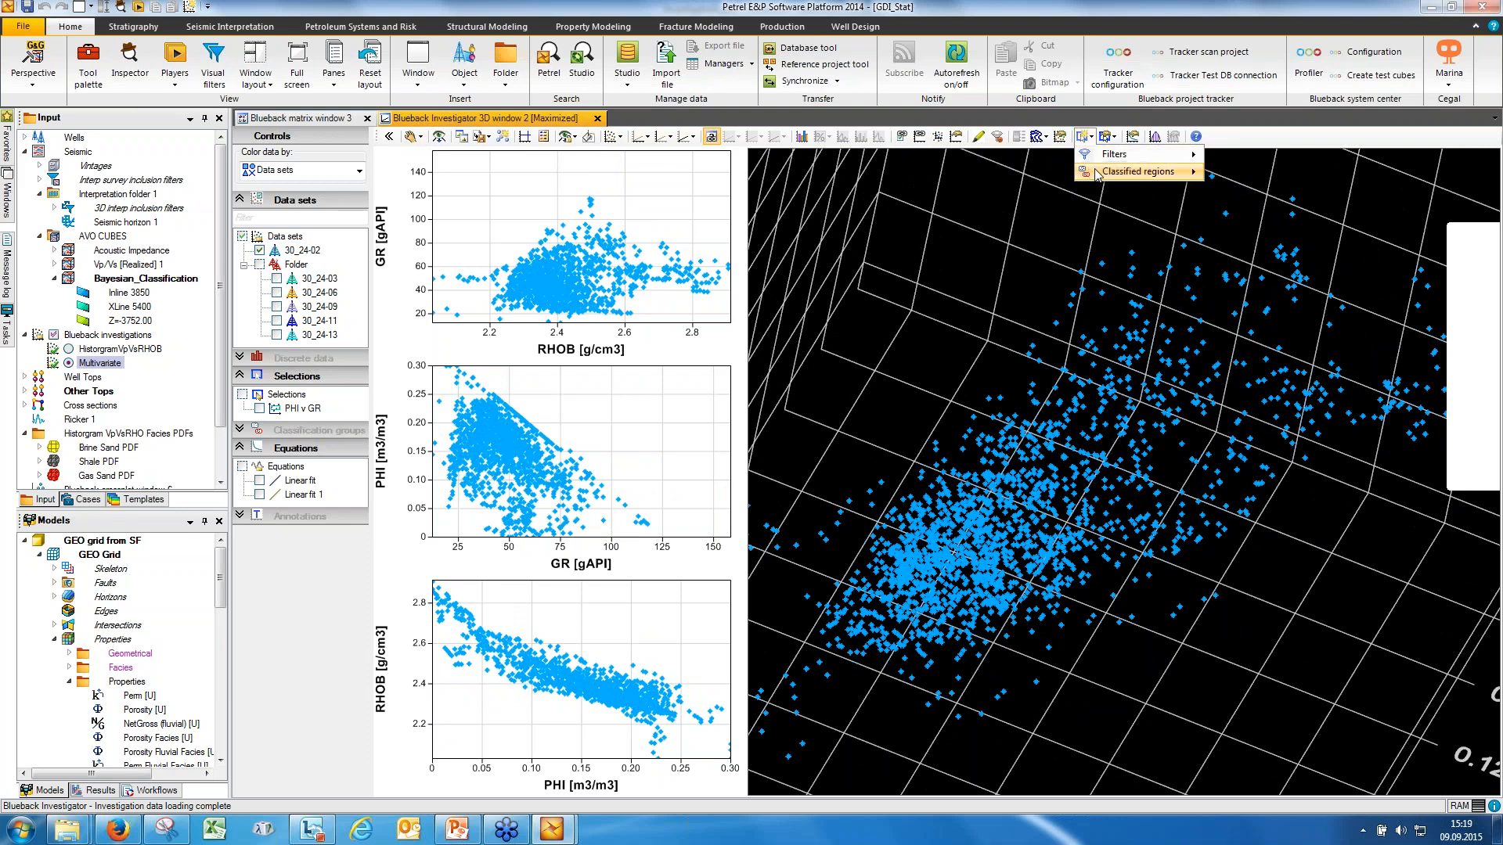
mouse_move(1111, 155)
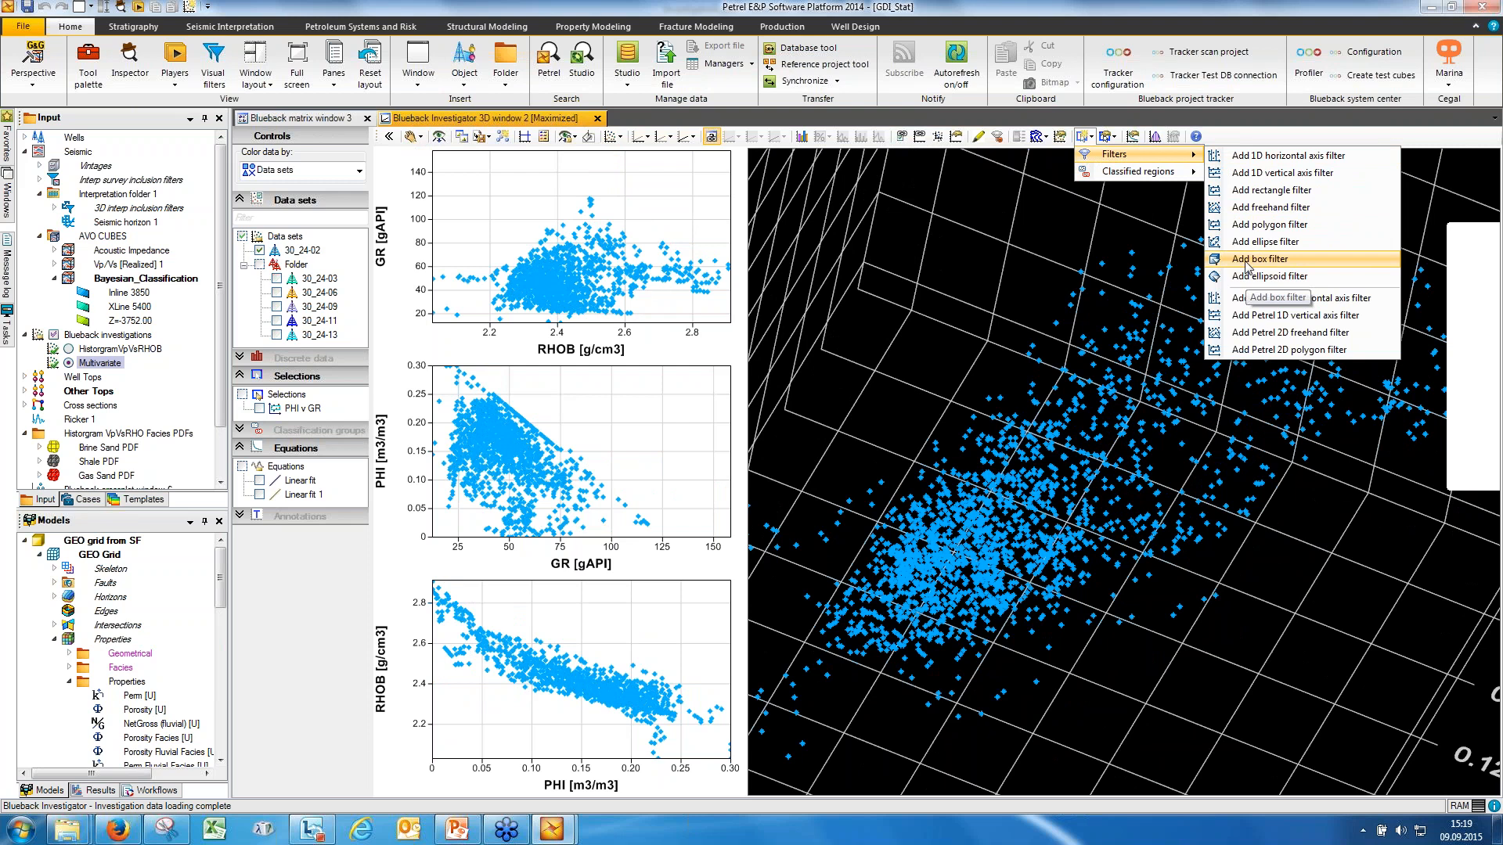
click(1245, 265)
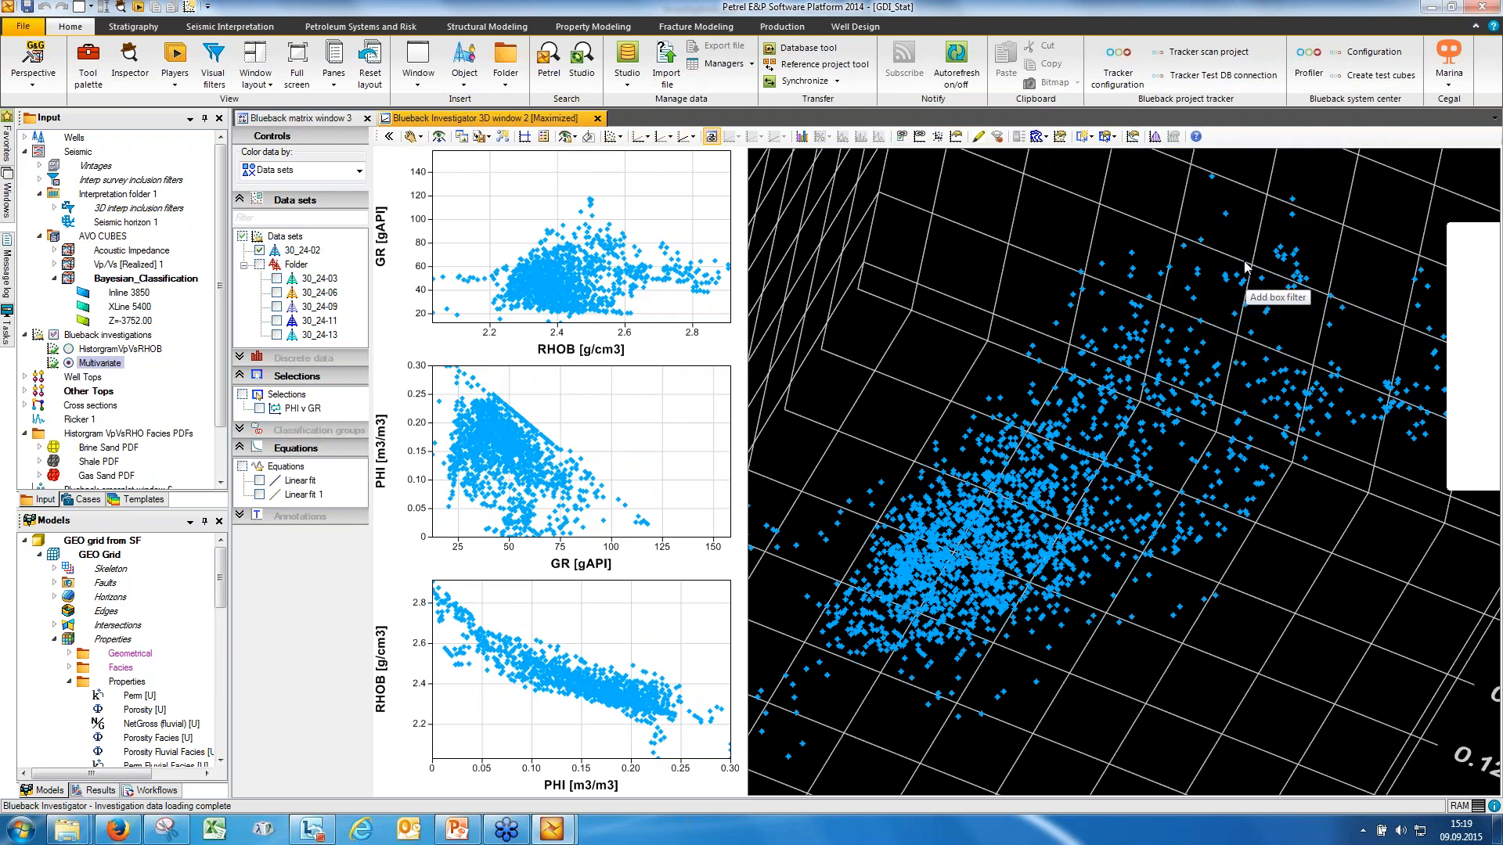
drag(1110, 425, 1110, 420)
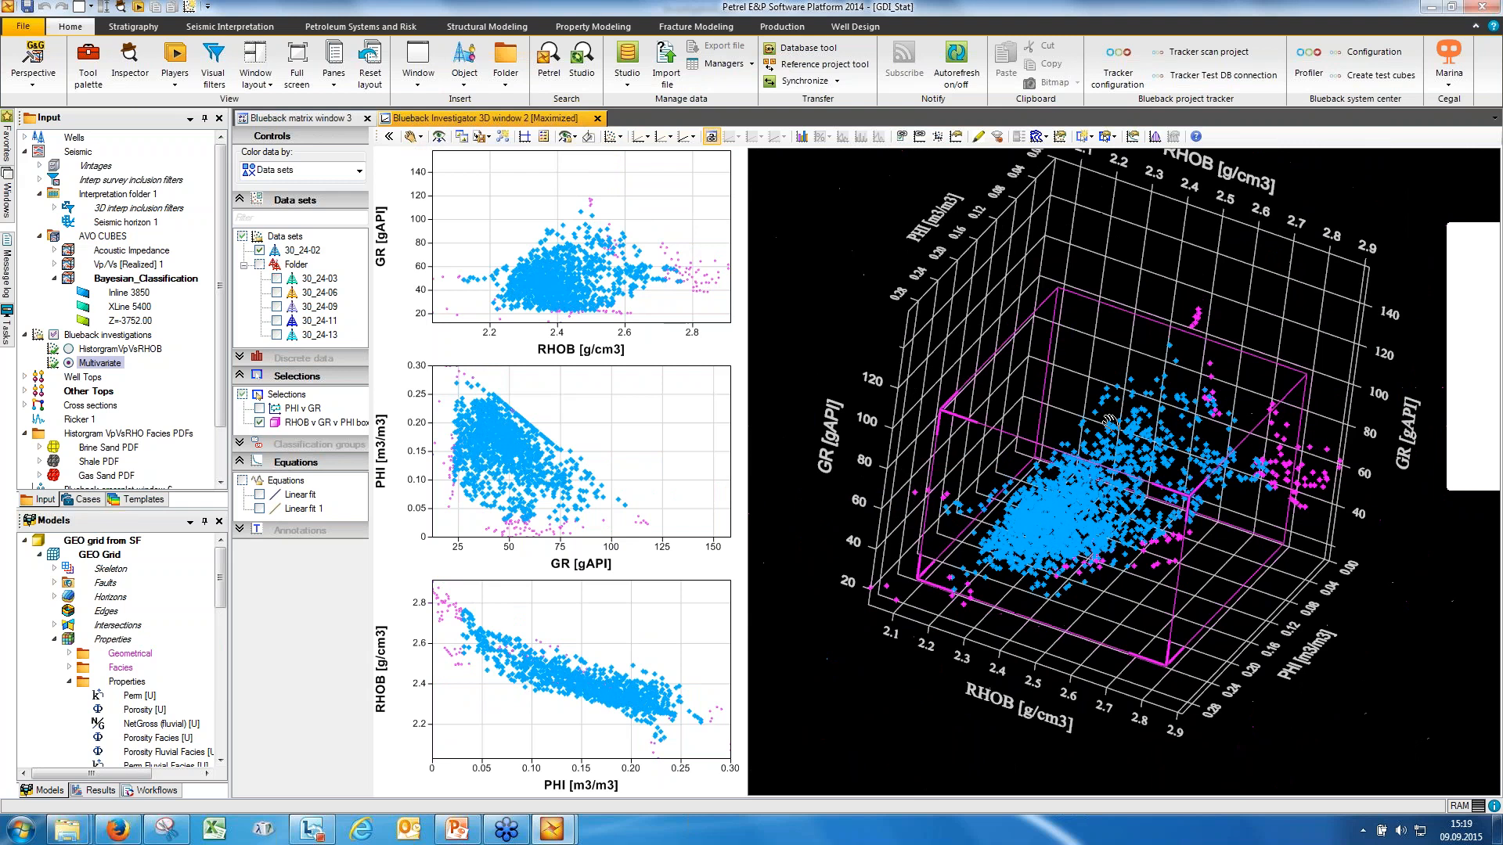
key(Escape)
drag(1186, 505, 1179, 429)
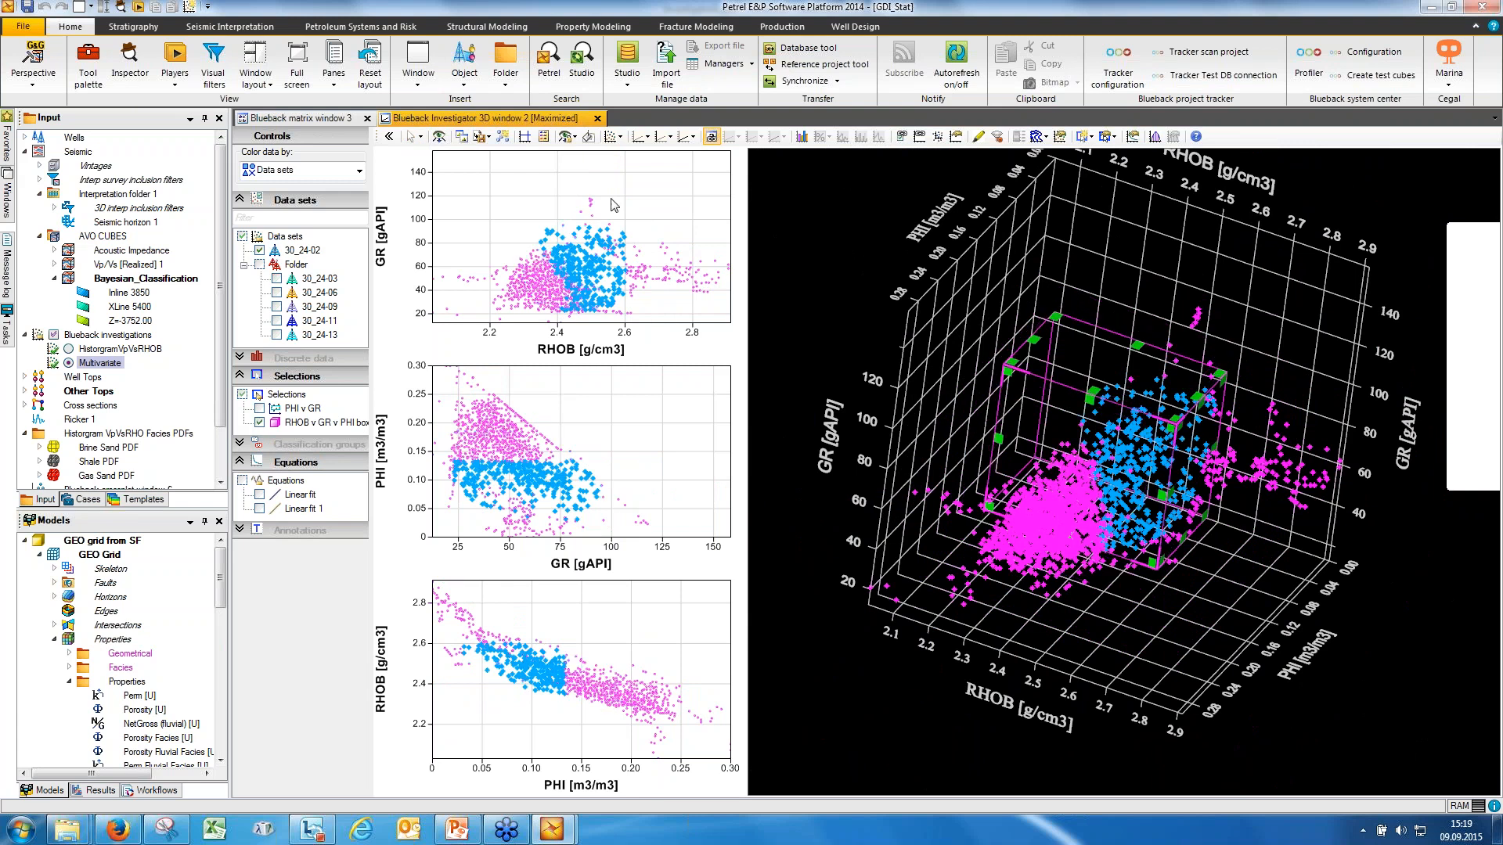
- Restore the 3D window beside the matrix window and apply the RHOB v GR v PHI box filter to the matrix plots
double_click(508, 123)
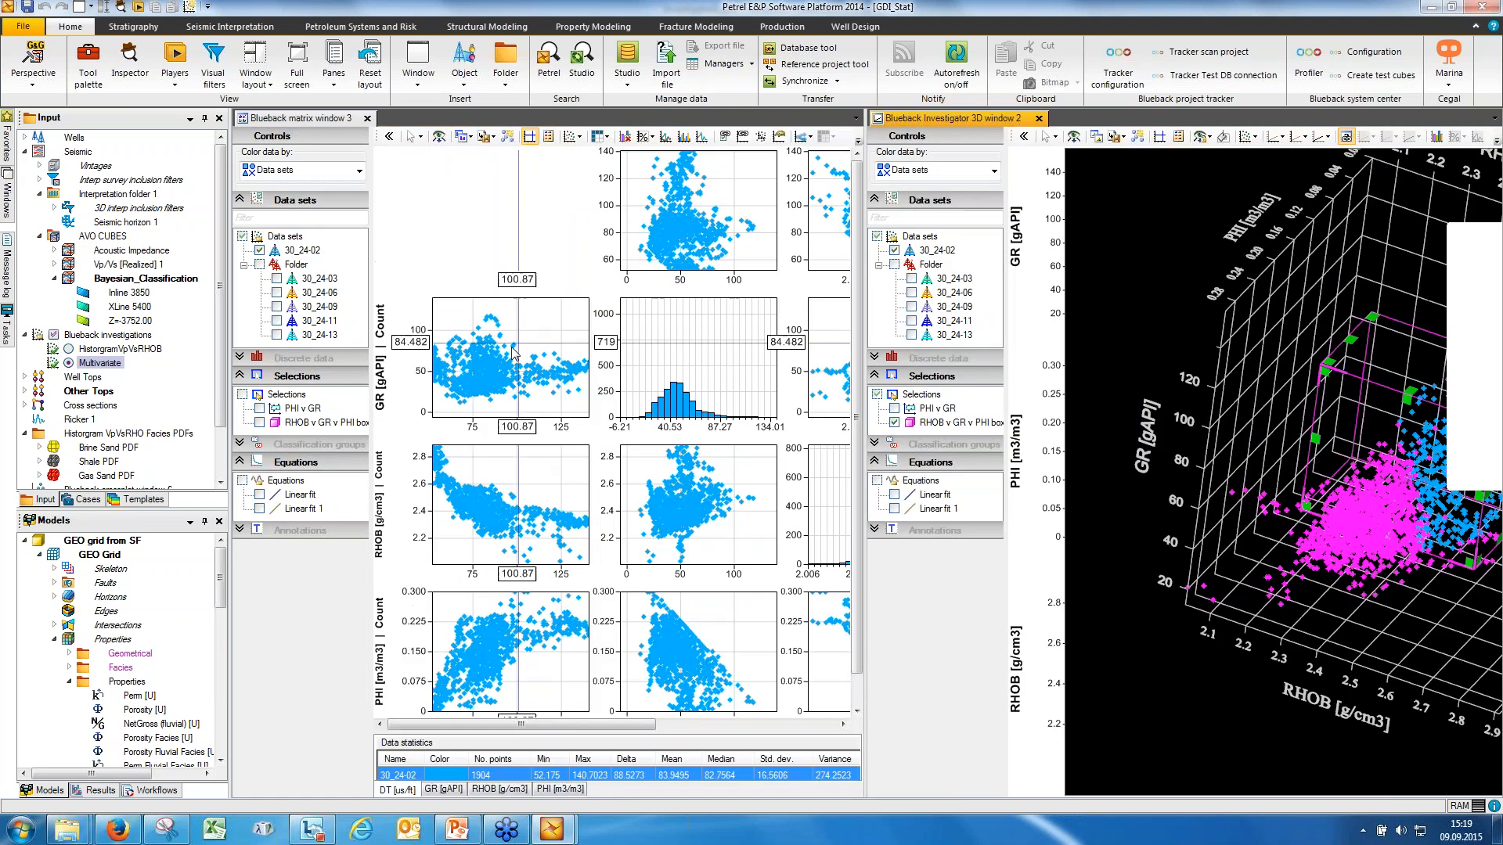
click(259, 423)
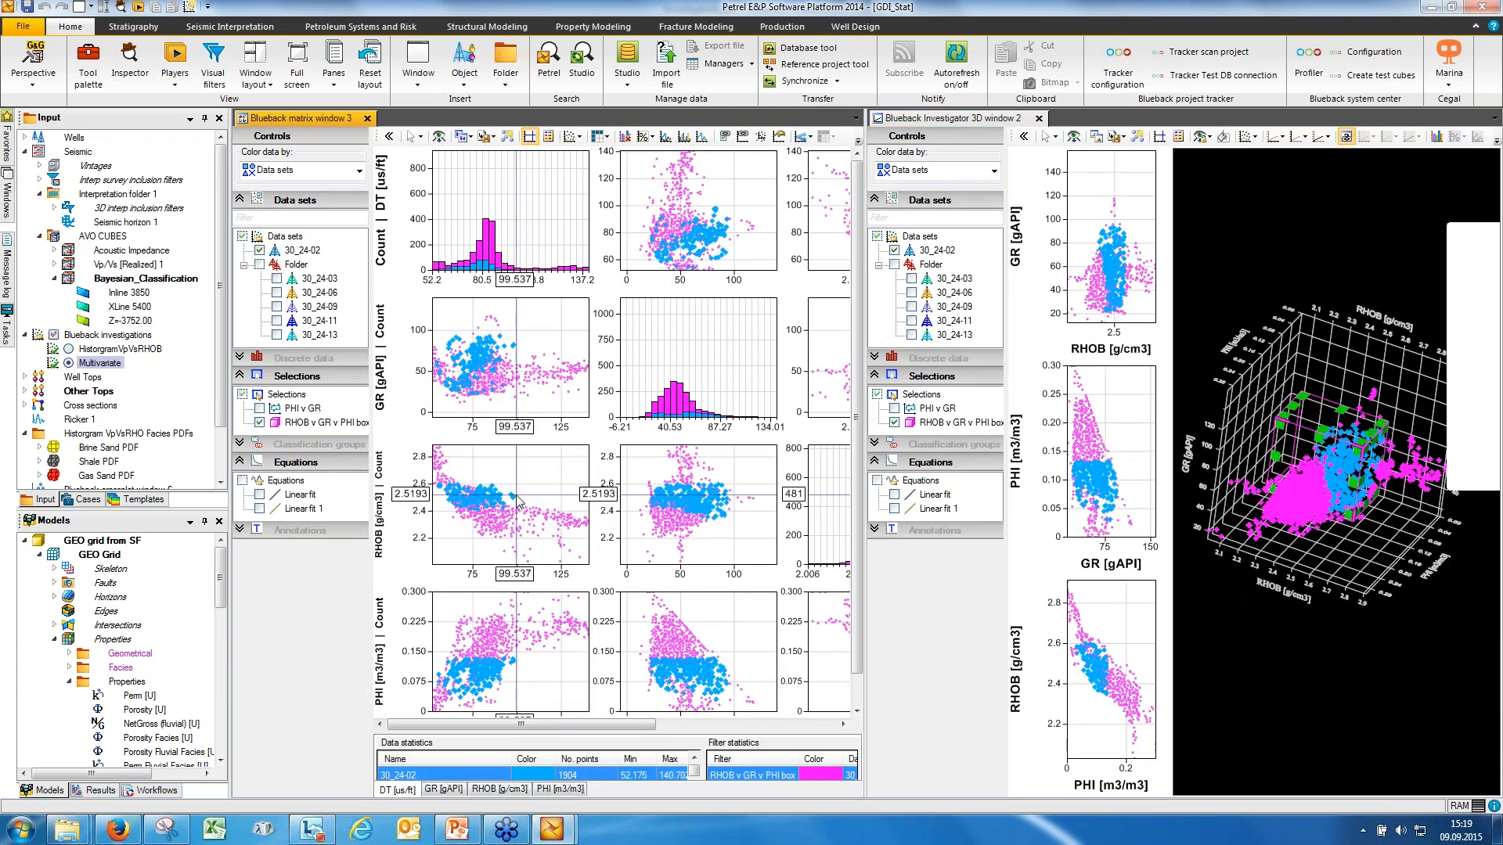
mouse_move(622, 724)
mouse_down()
mouse_move(803, 730)
mouse_move(624, 728)
mouse_up()
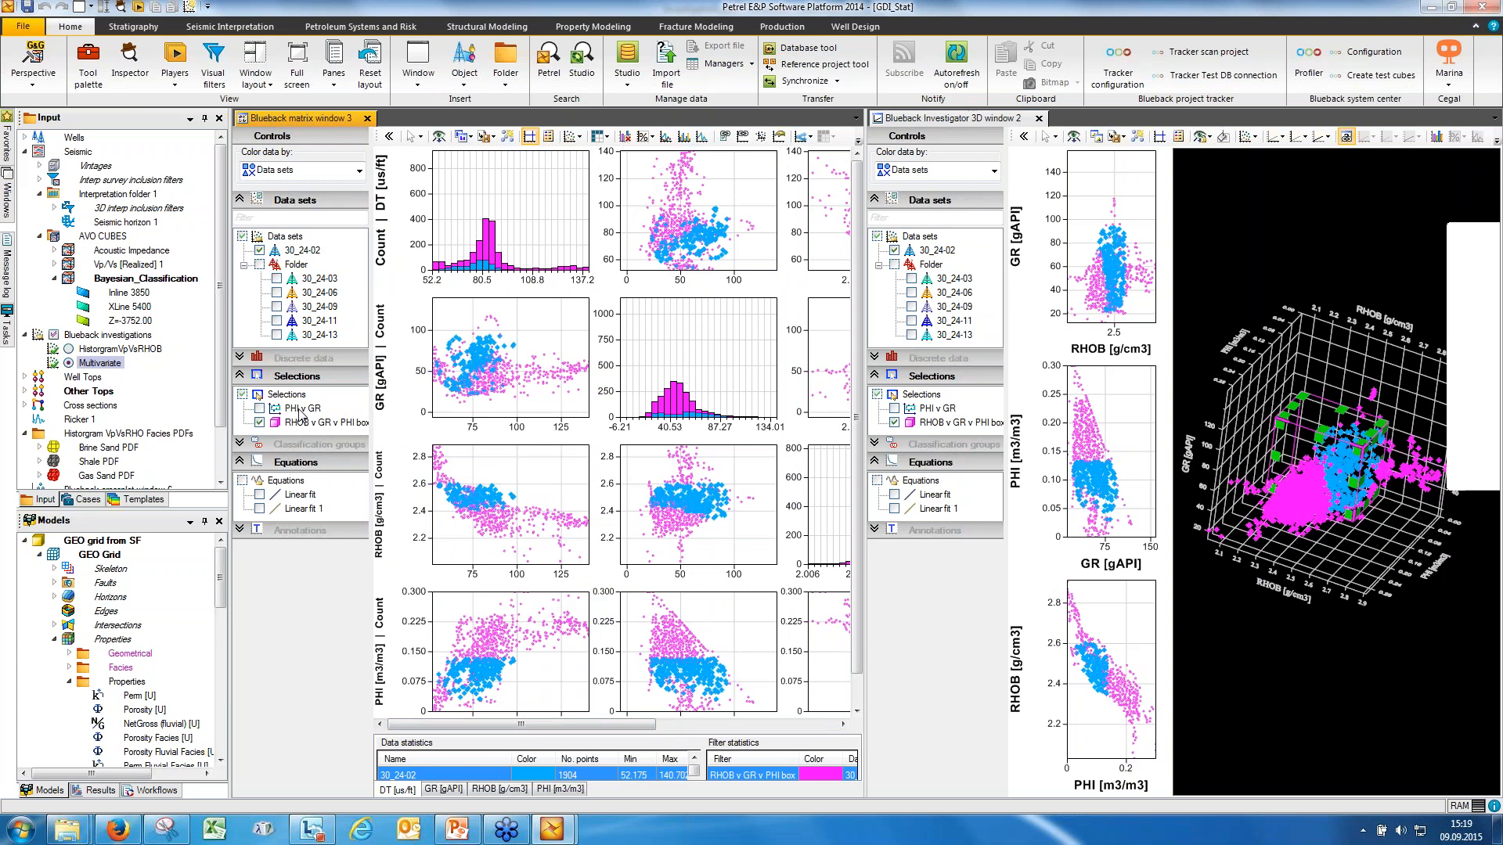
- Show the HistorgramVpVsRHOB investigation in a maximized Blueback crossplot window and set the horizontal axis to RAW_AI_V
right_click(146, 353)
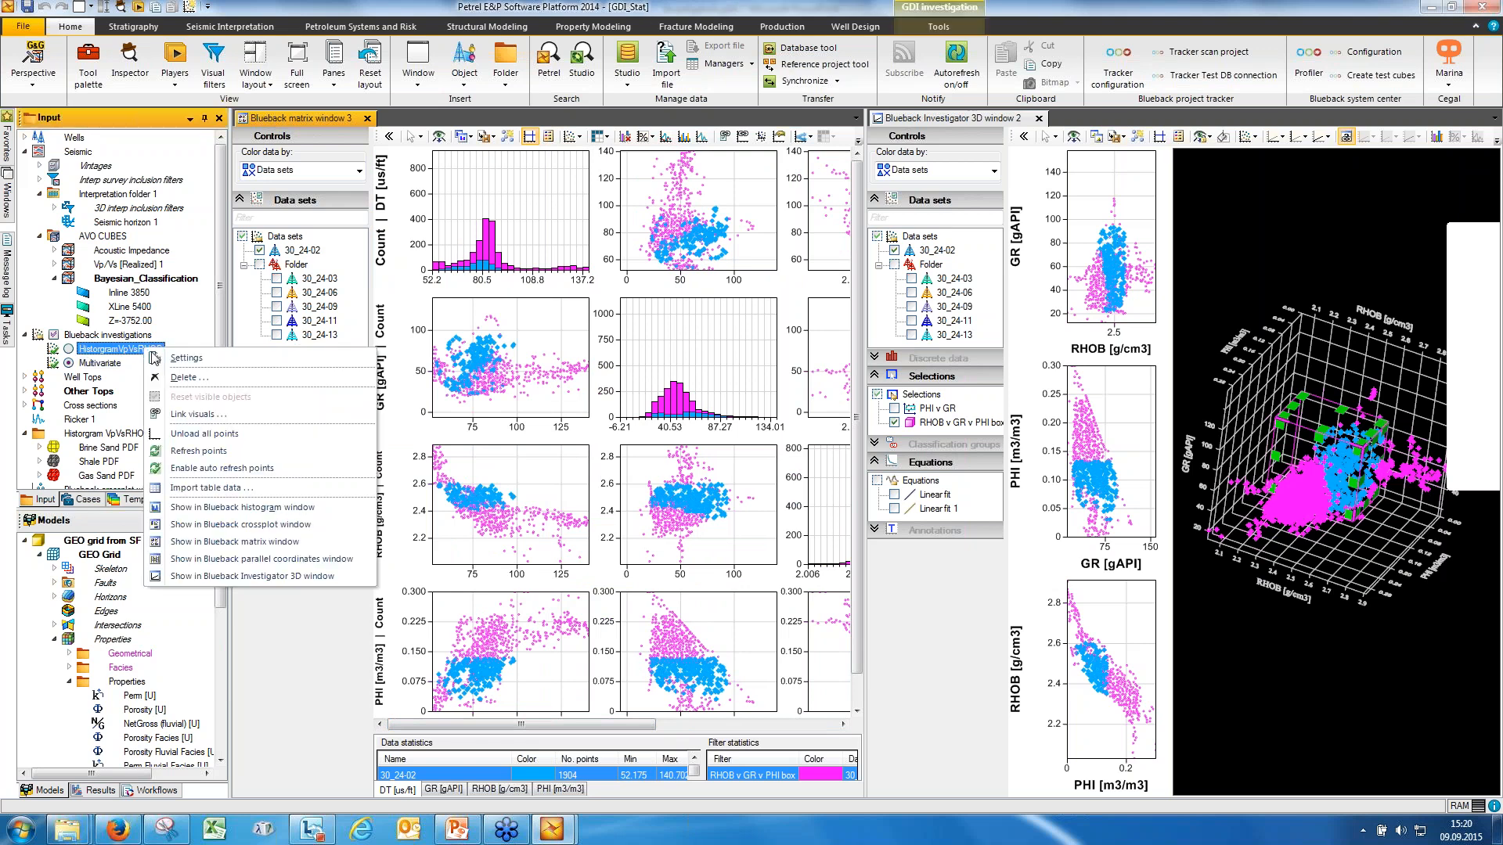
click(232, 524)
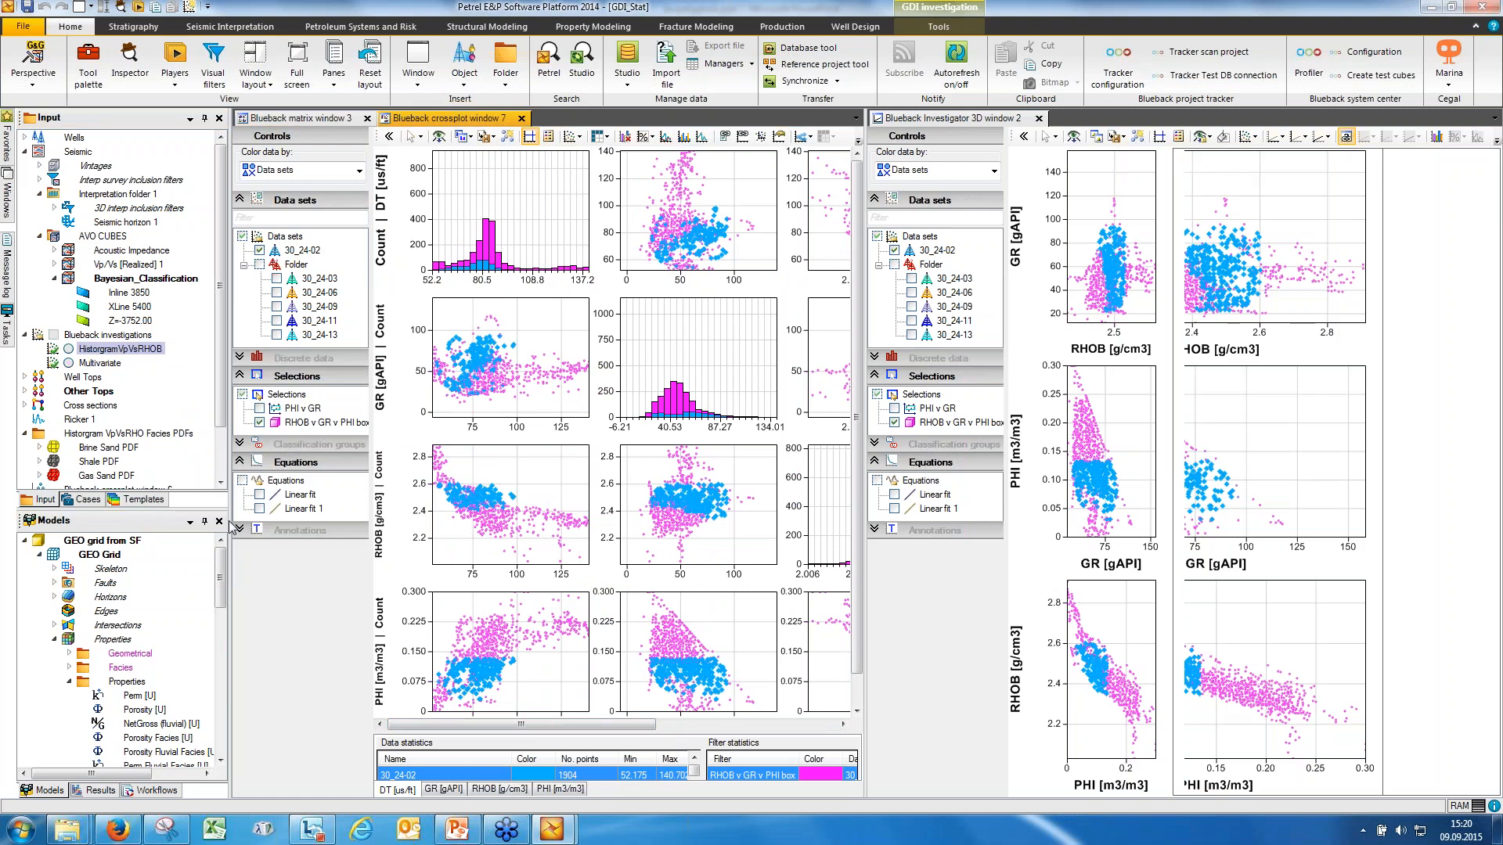
double_click(458, 119)
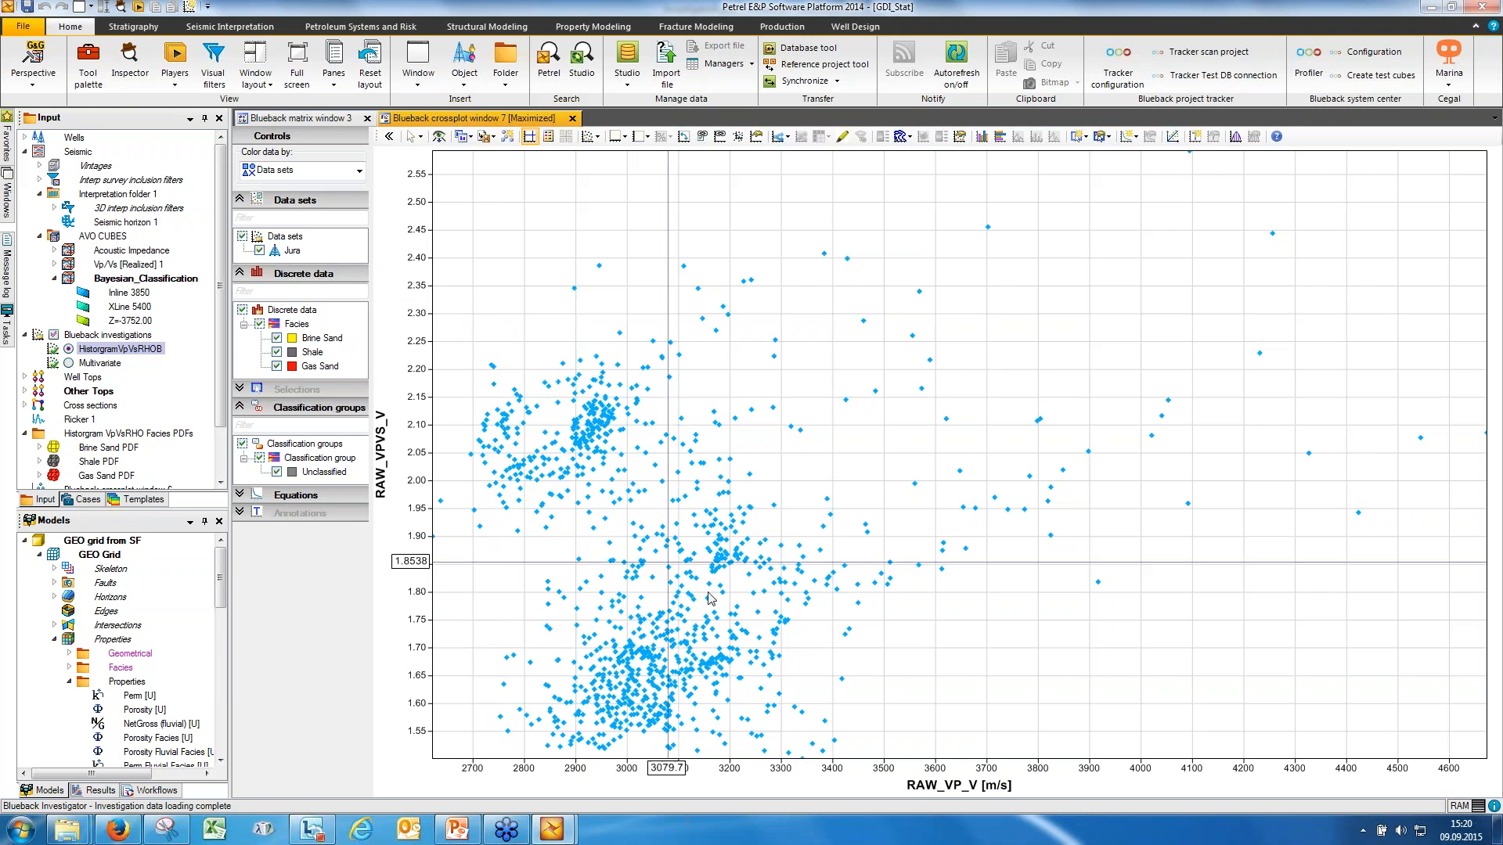
right_click(950, 784)
mouse_move(992, 740)
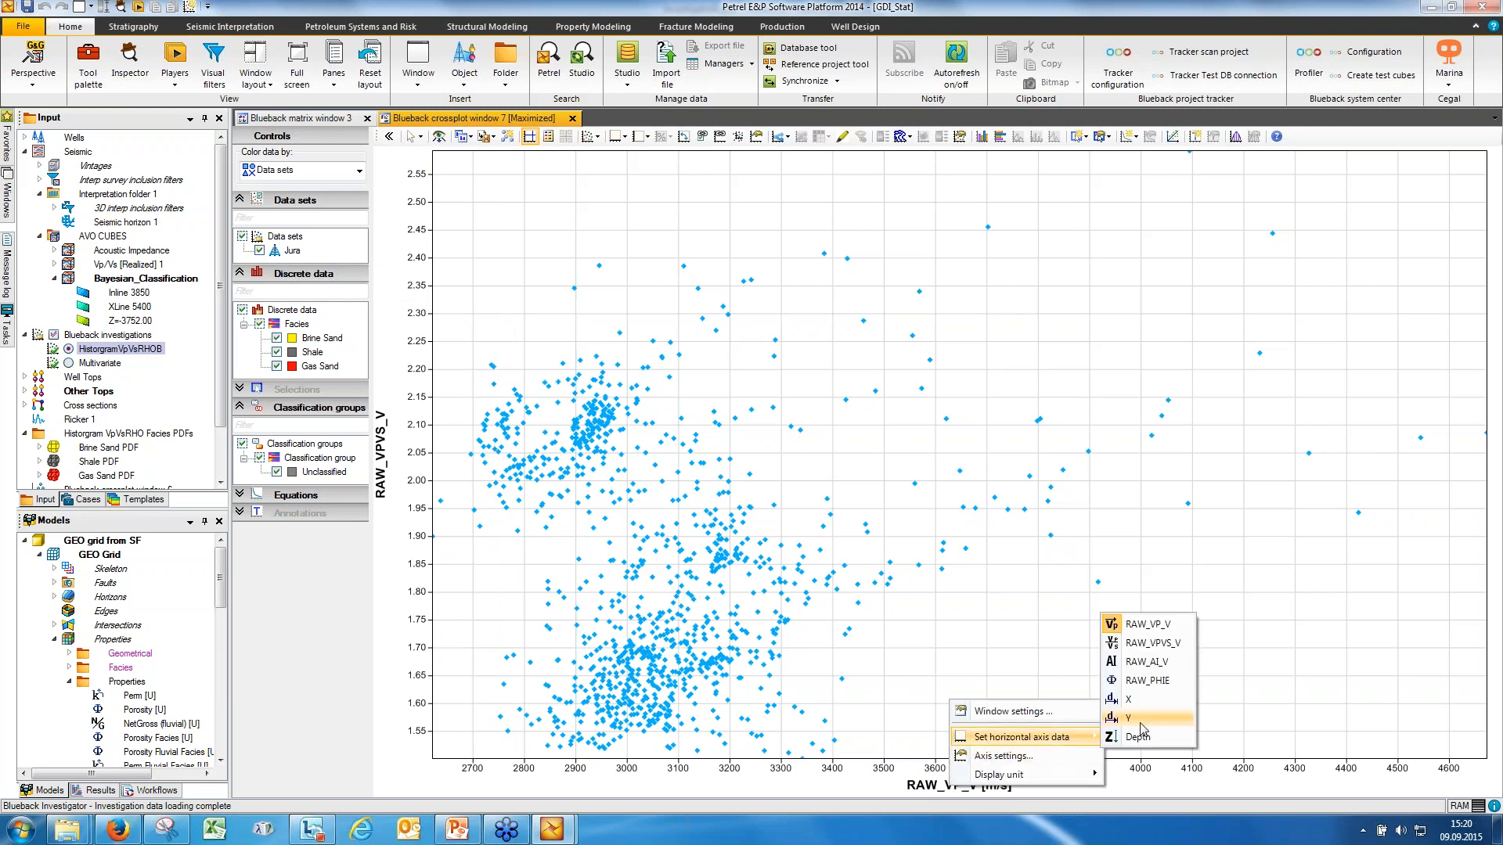
click(1135, 663)
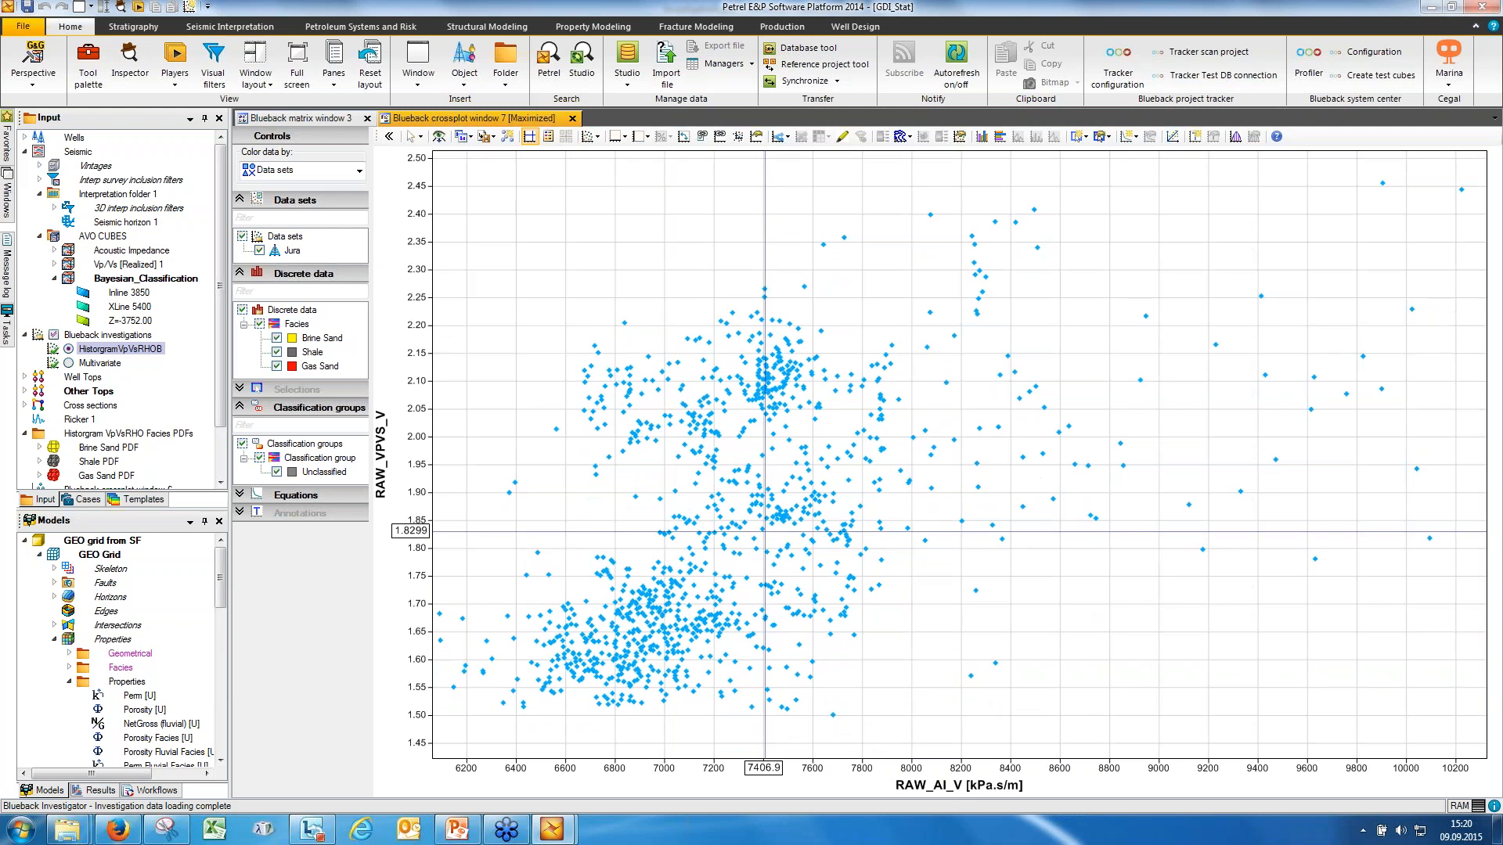
- Review the Brine Sand, Shale and Gas Sand classes in the HistorgramVpVsRHOB classification group settings
double_click(130, 350)
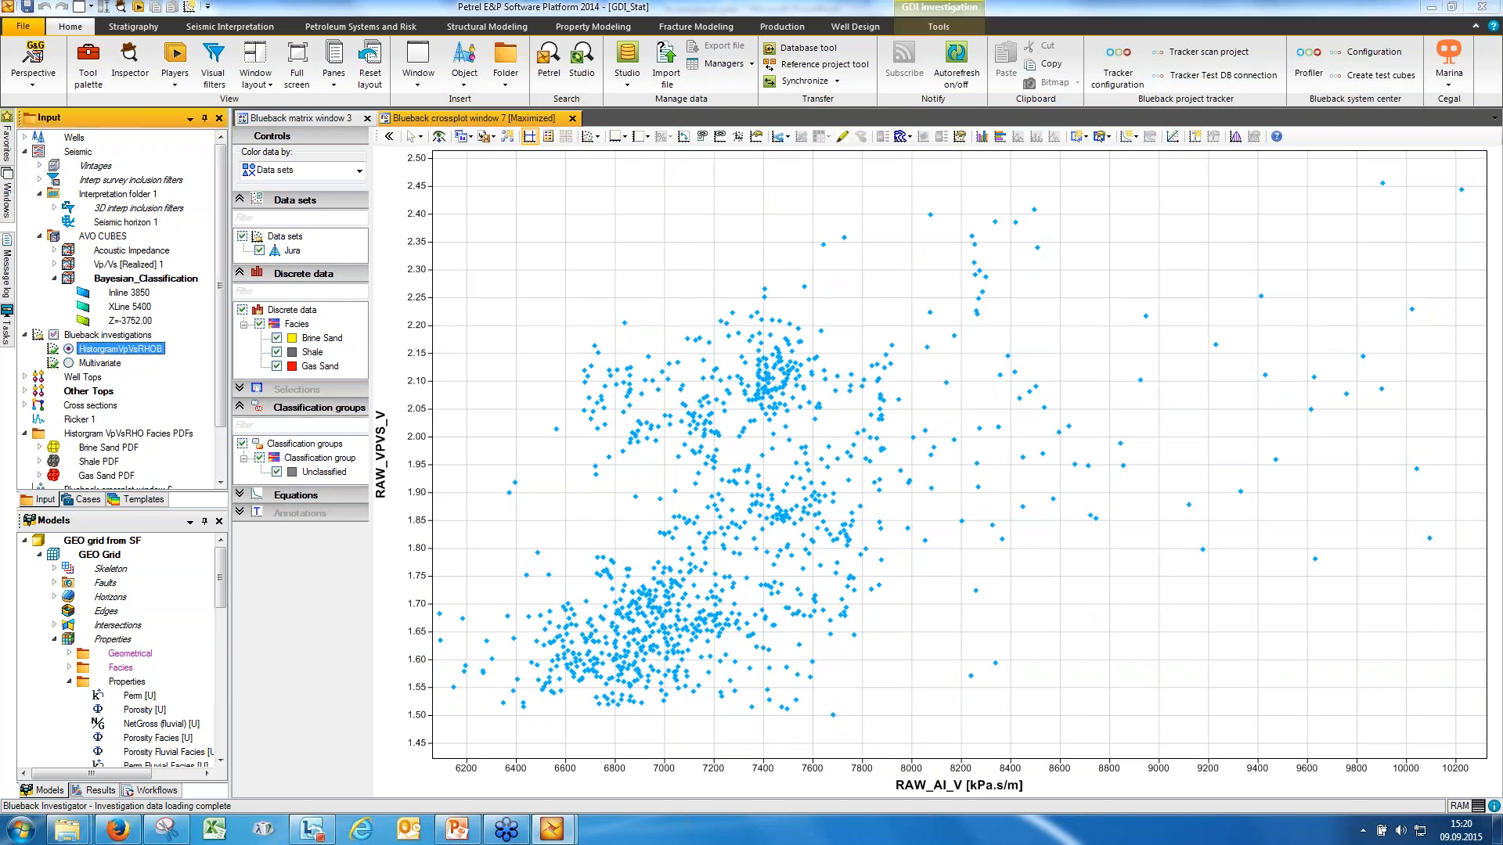
click(806, 196)
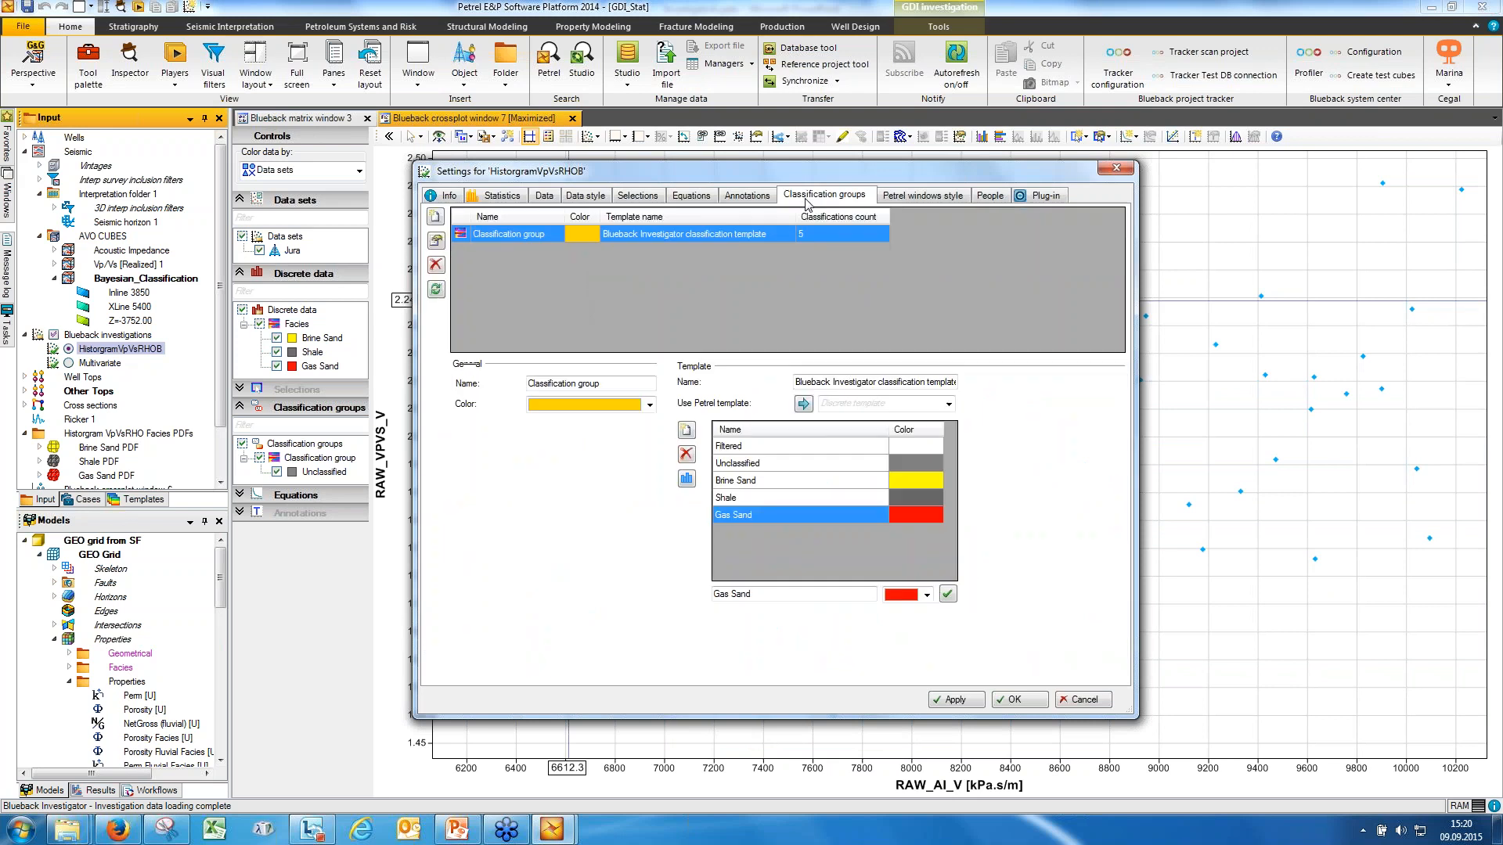
click(802, 478)
click(801, 498)
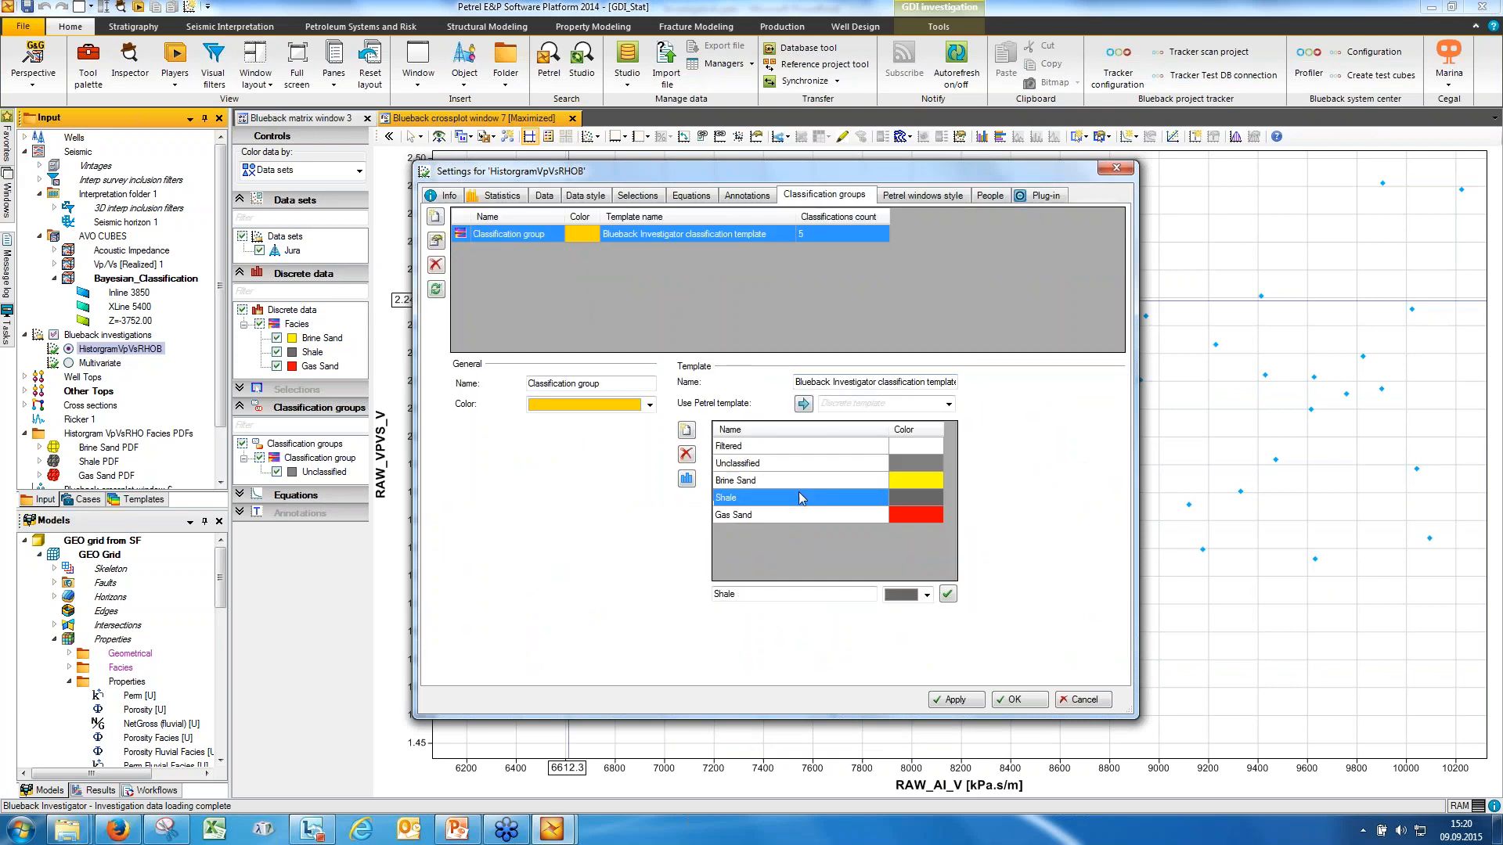
click(796, 514)
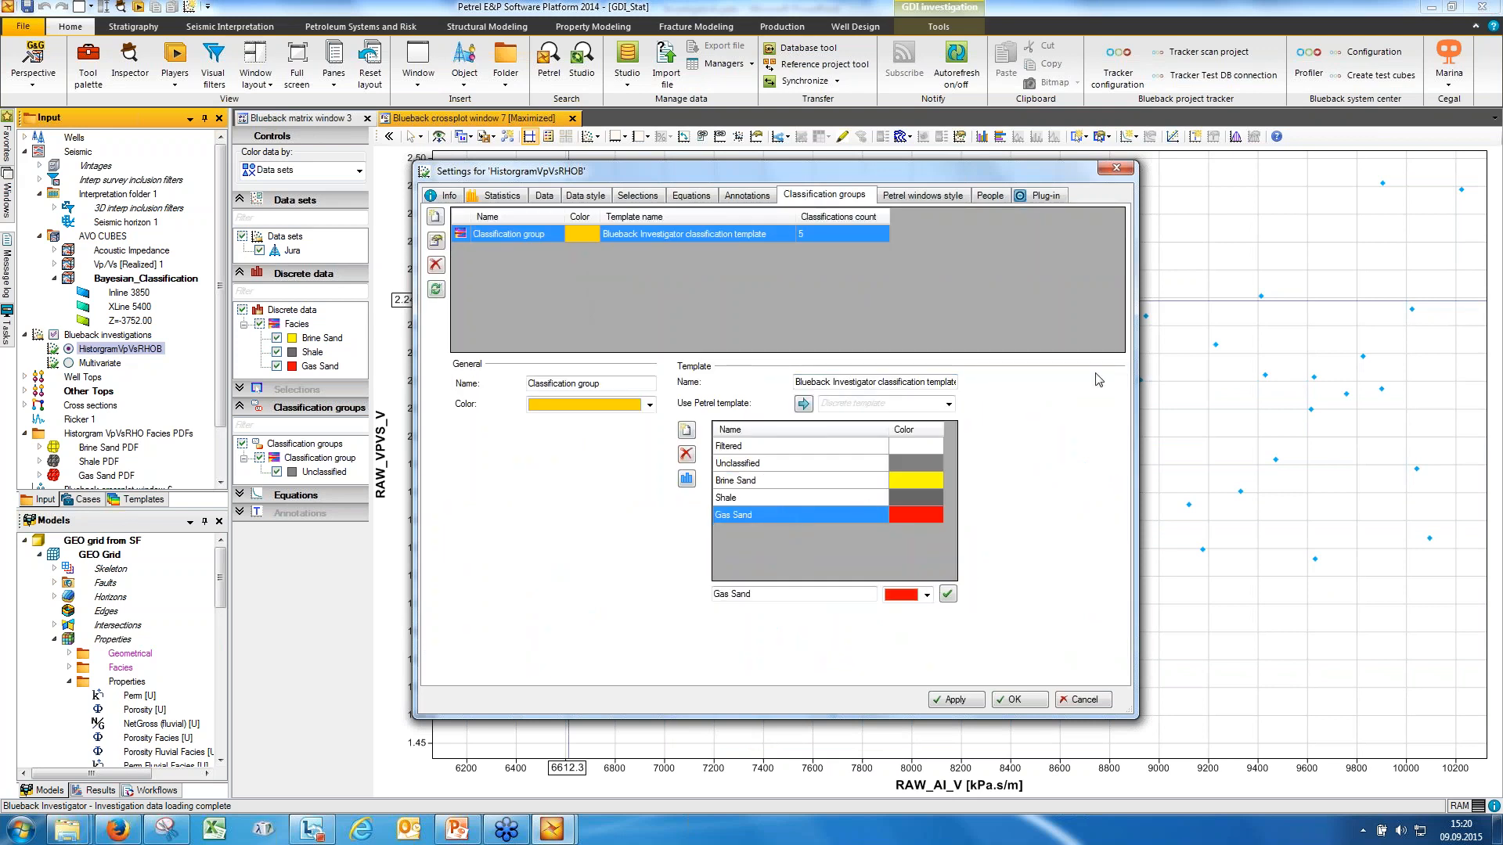
click(1117, 167)
- Draw a polygon classified region around the upper point cluster, about RAW_AI_V 6450–8000 and RAW_VPVS_V 1.84–2.29
click(1084, 137)
mouse_move(1139, 171)
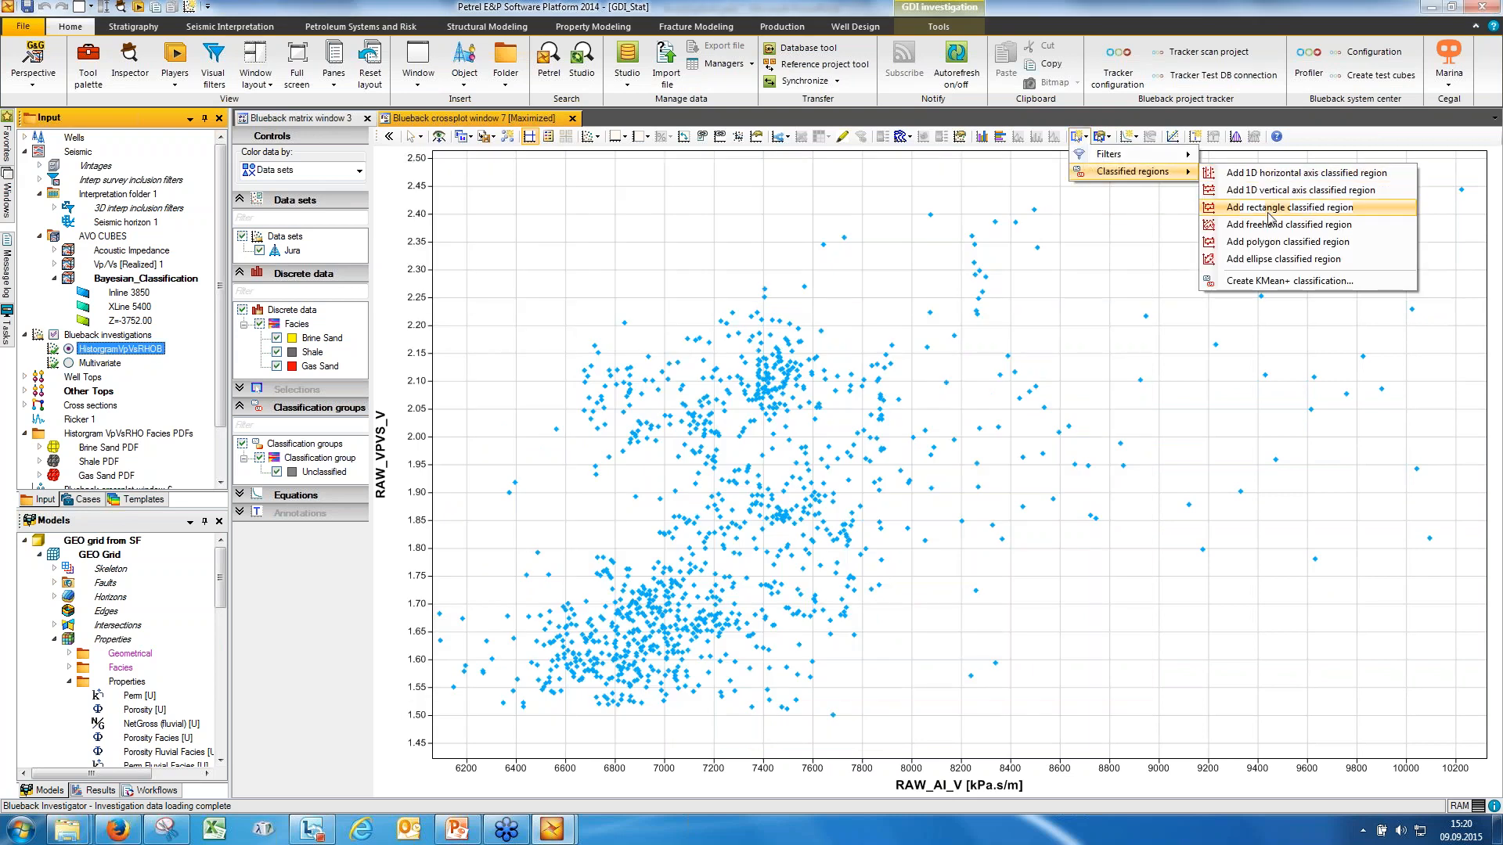
click(1272, 243)
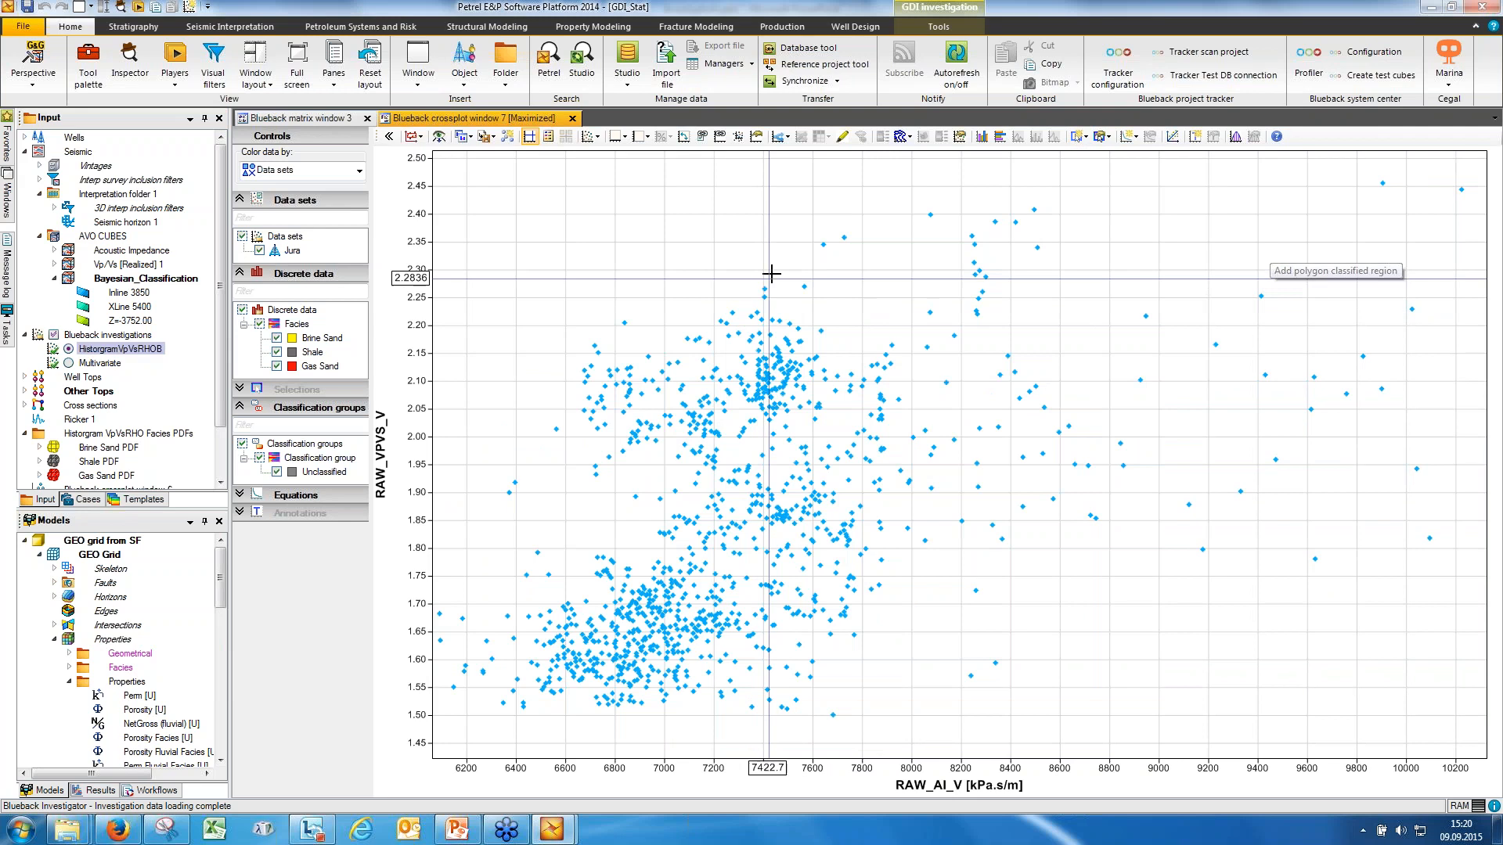
click(620, 286)
click(536, 344)
click(530, 483)
click(624, 527)
click(640, 523)
click(771, 461)
click(912, 415)
double_click(908, 306)
- Draw a polygon classified region around the lower point cluster, about RAW_AI_V 6200–7950 and RAW_VPVS_V 1.48–1.81
click(1080, 136)
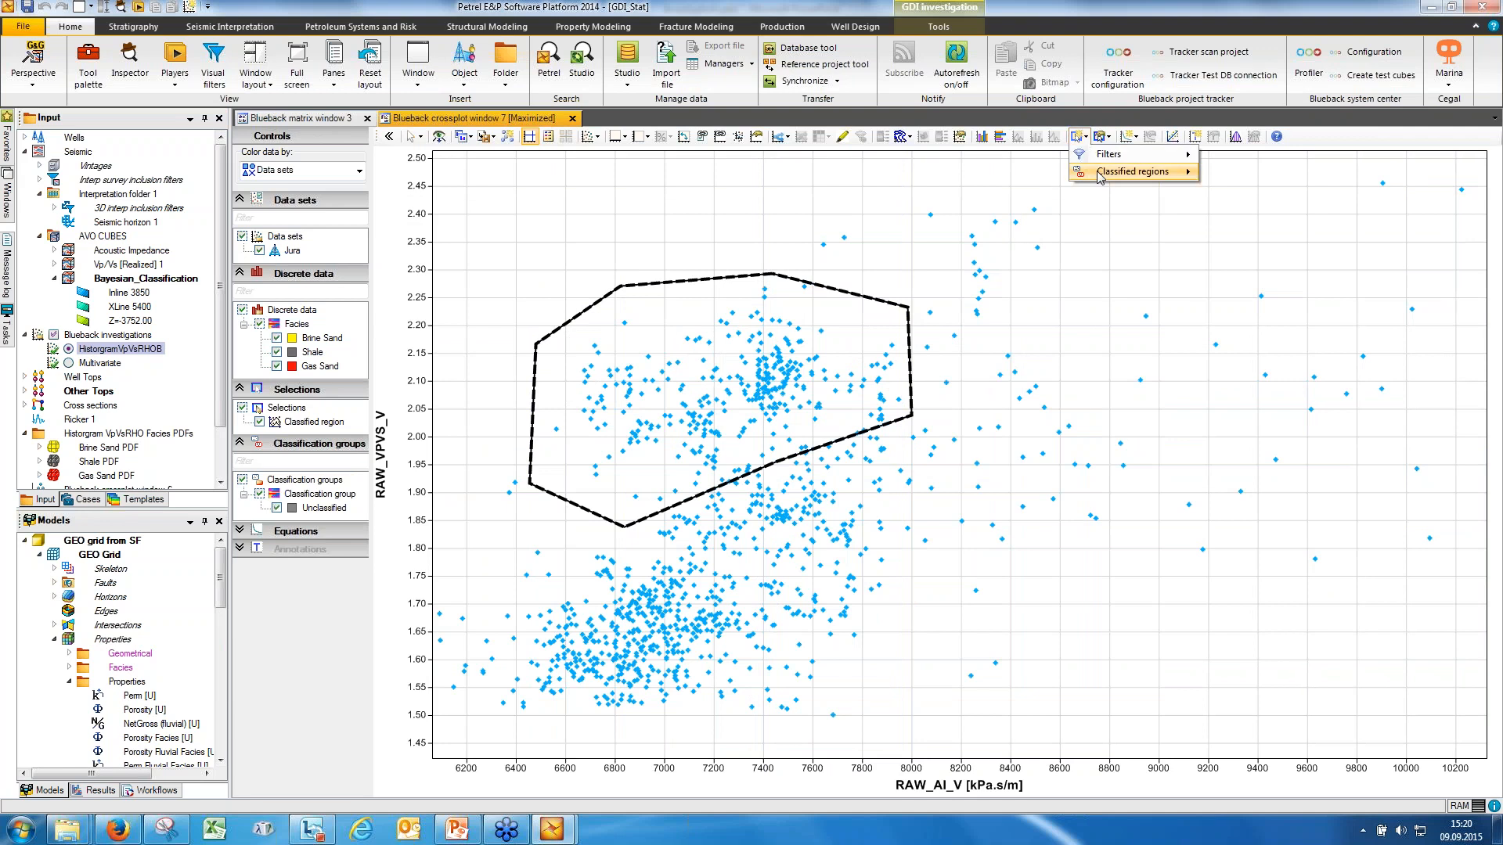
mouse_move(1100, 173)
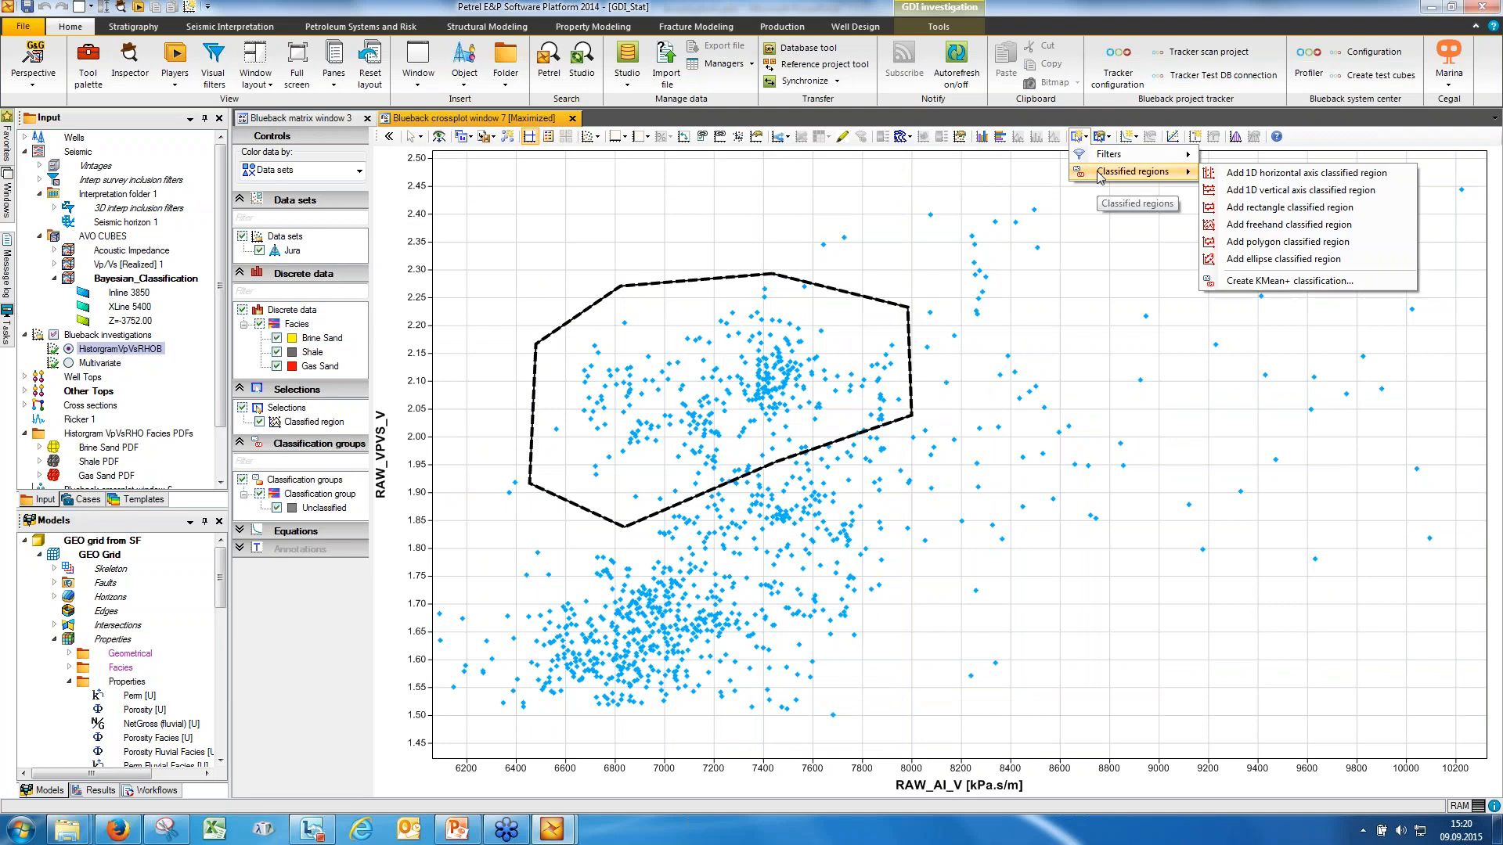
click(1258, 244)
click(558, 551)
click(470, 610)
click(515, 701)
click(706, 728)
click(897, 706)
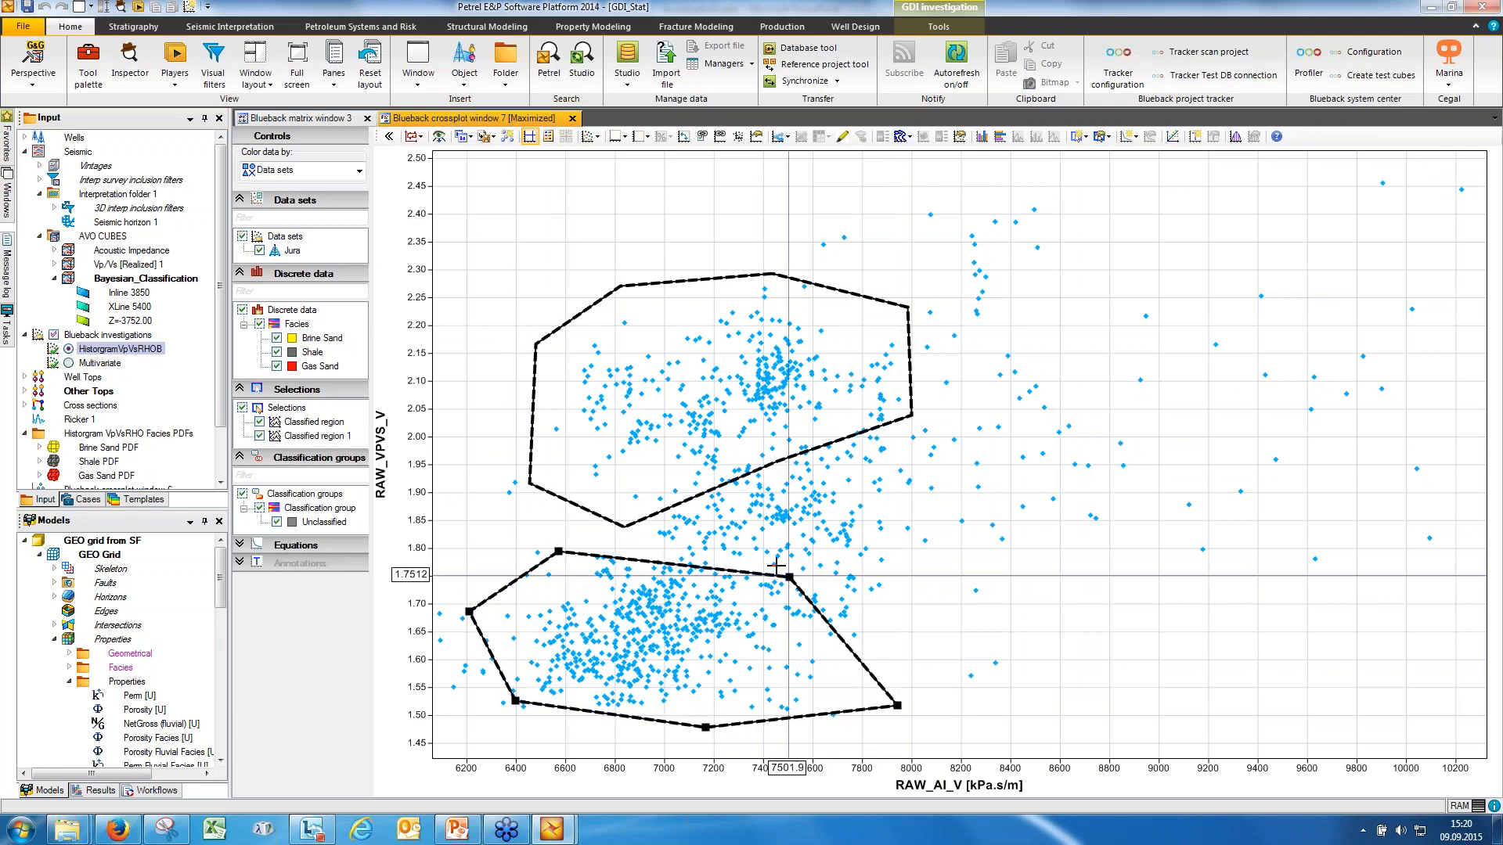
double_click(685, 542)
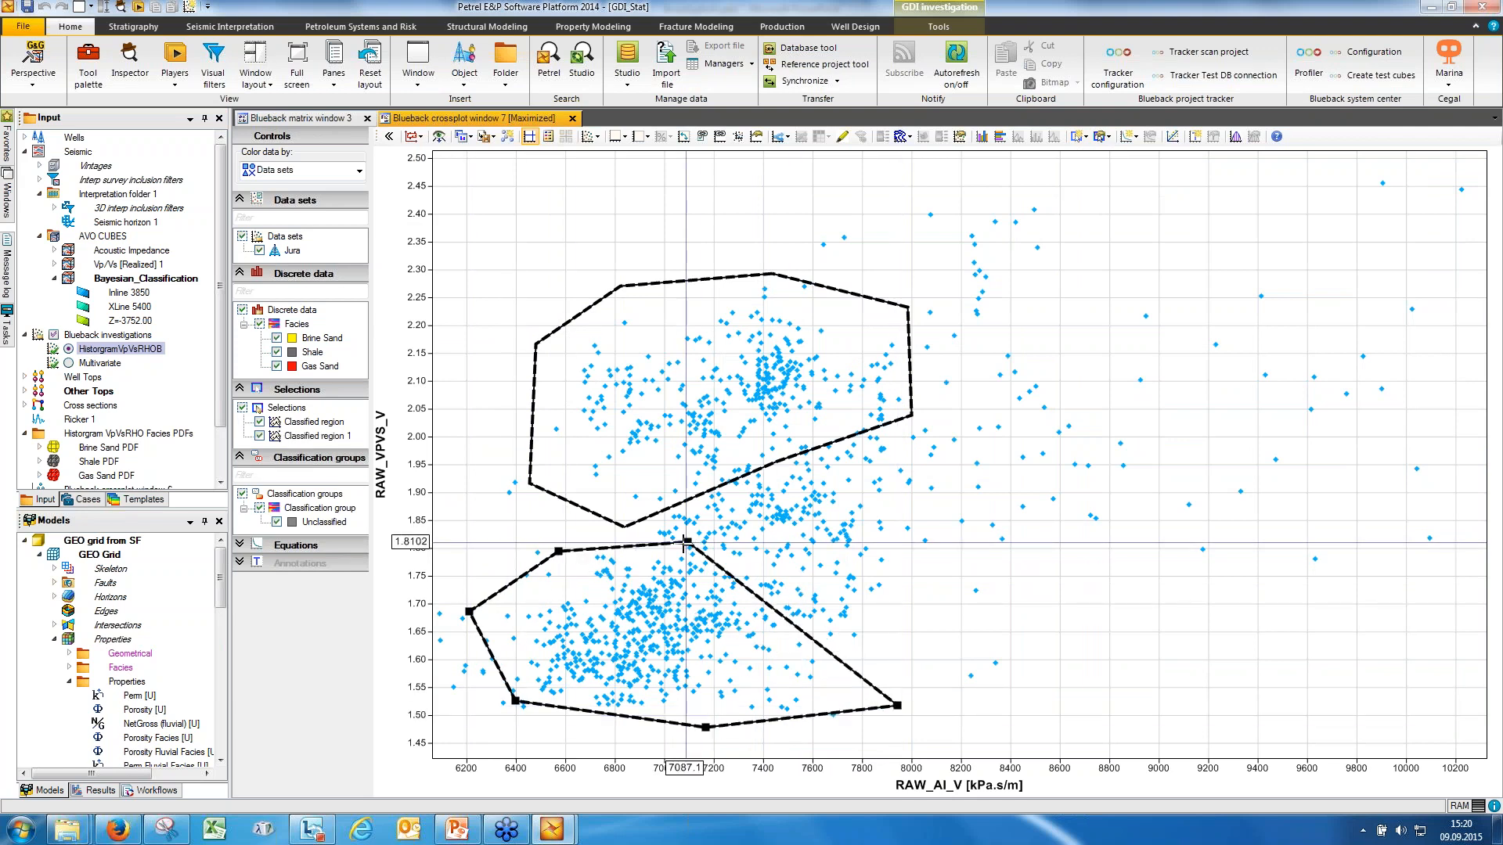
- Color the points by RAW_PHIE and draw a third classified region, about RAW_AI_V 7300–8400 and RAW_VPVS_V 1.63–1.91
click(359, 171)
click(334, 232)
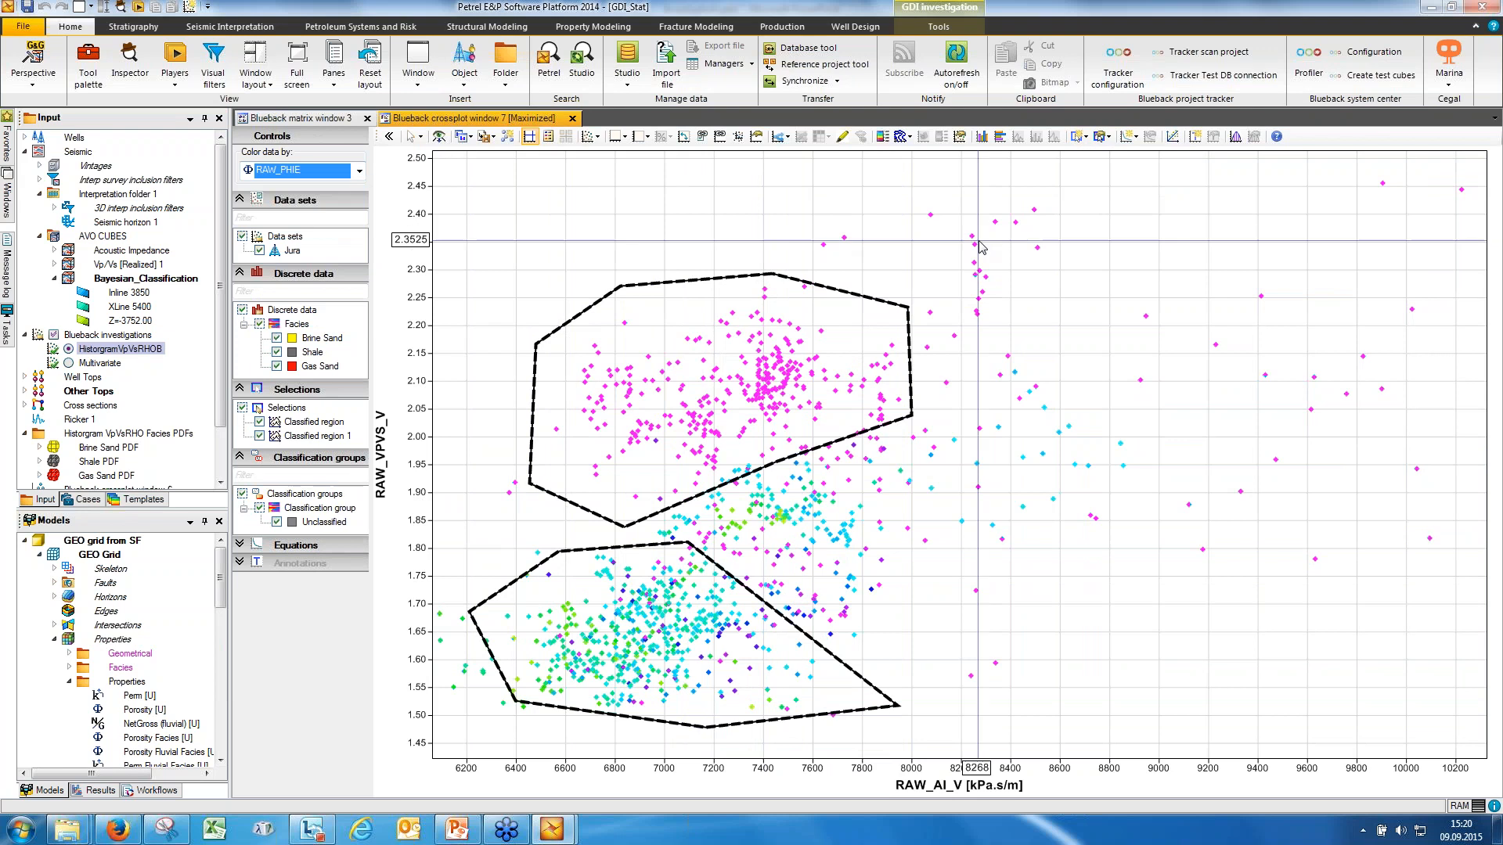
click(1080, 138)
mouse_move(1127, 172)
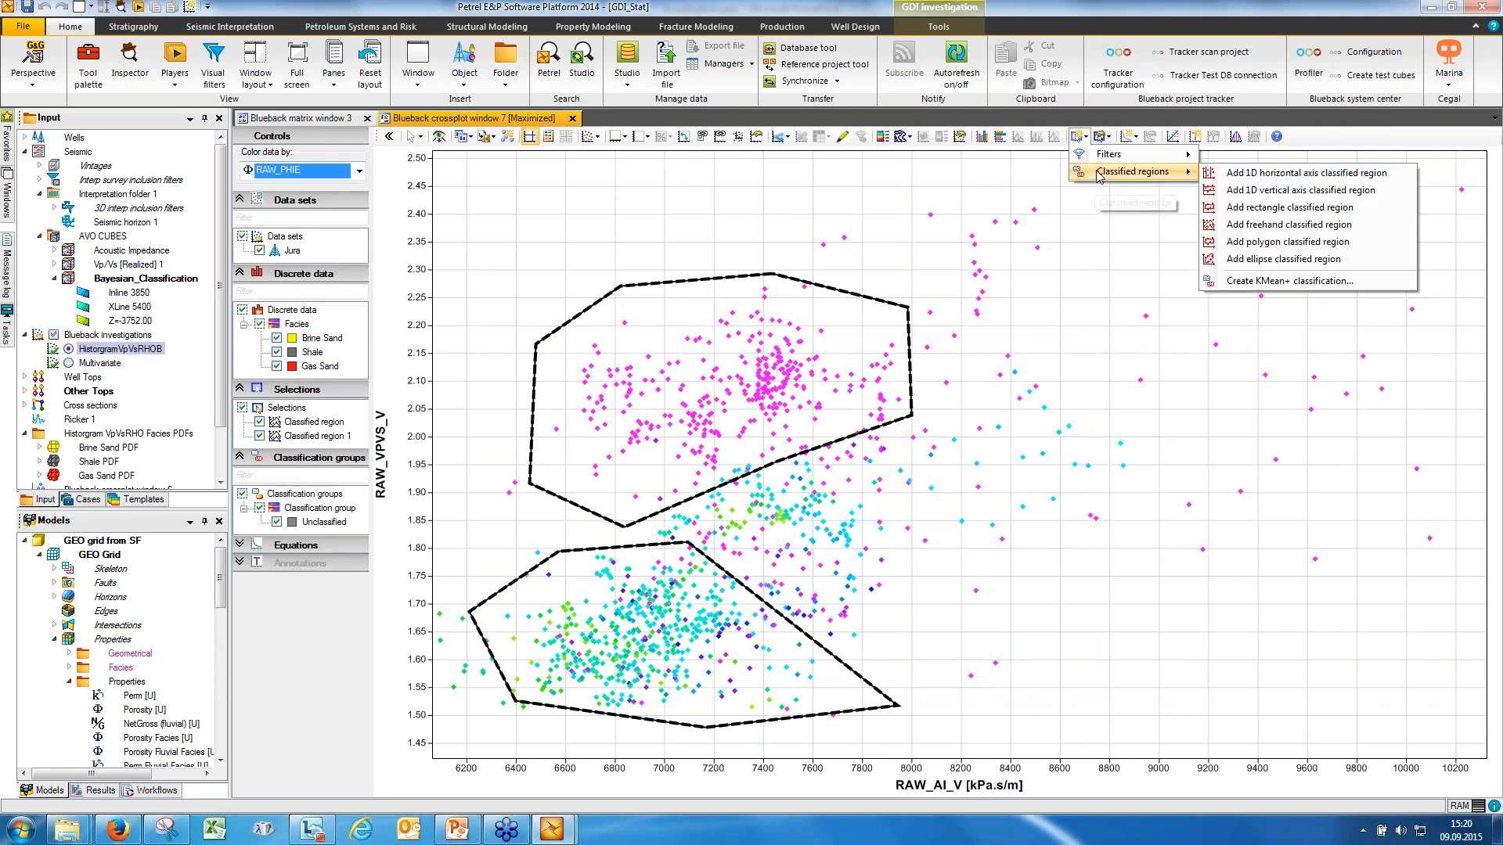
click(1248, 227)
mouse_move(733, 493)
mouse_down()
mouse_move(925, 486)
mouse_move(747, 524)
mouse_move(786, 595)
mouse_move(913, 637)
mouse_move(995, 597)
mouse_move(1015, 558)
mouse_up()
- Assign the Shale classification to the upper classified region
click(893, 302)
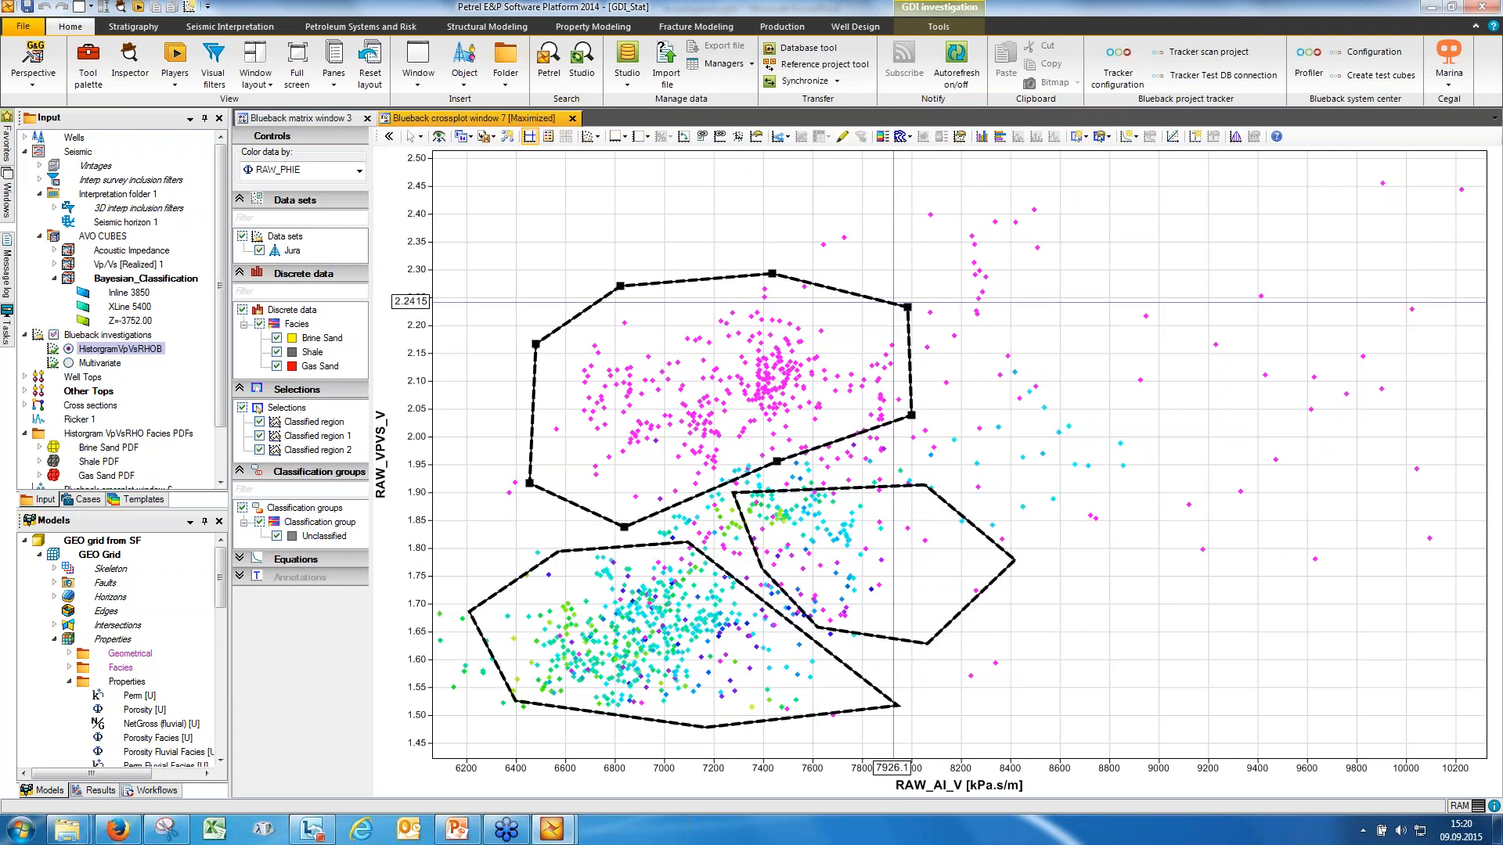
right_click(894, 302)
mouse_move(951, 313)
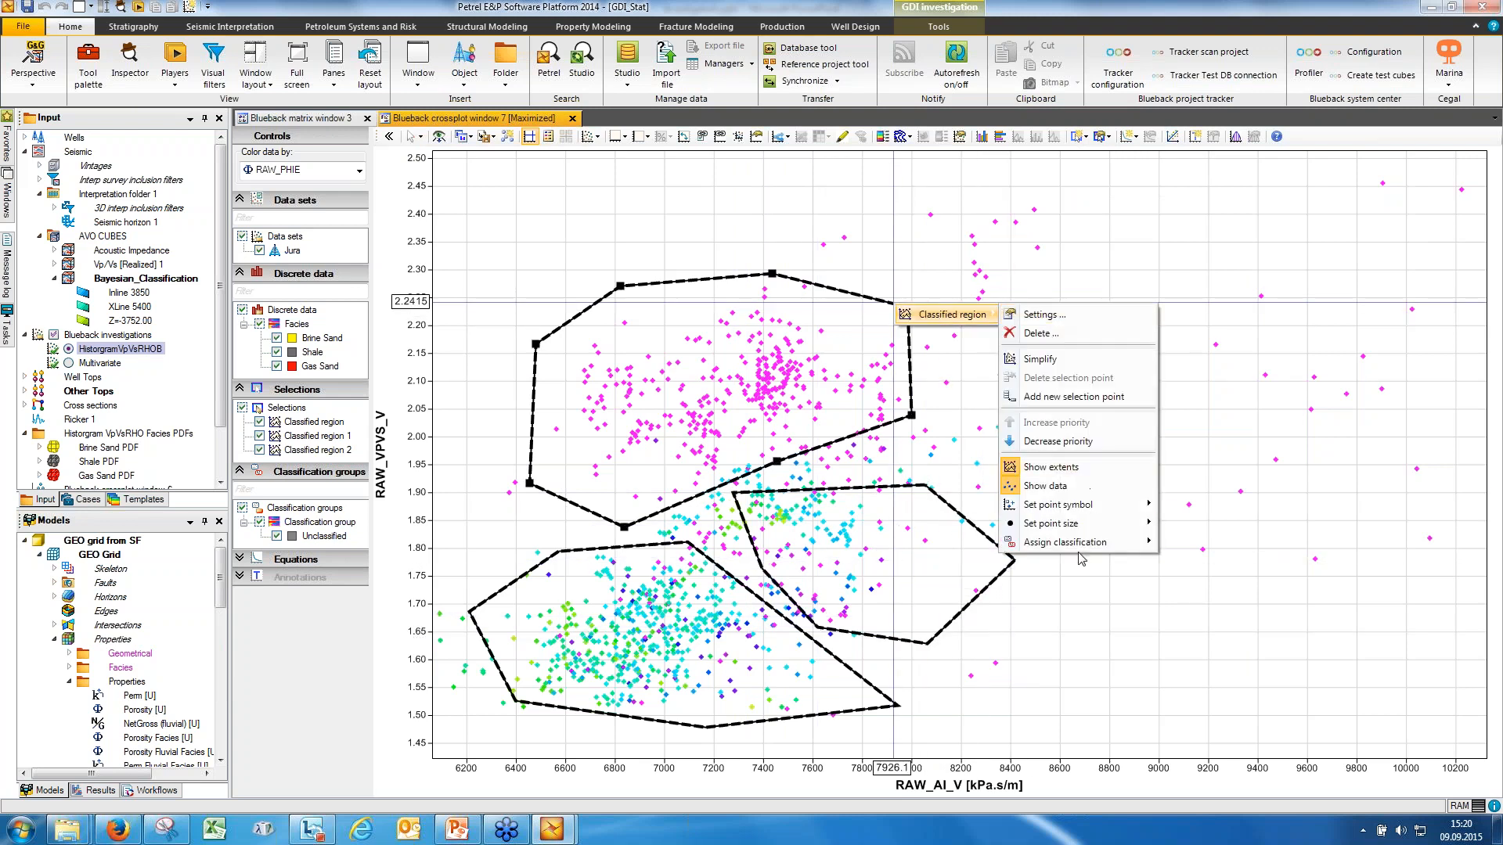
mouse_move(1084, 548)
mouse_move(1219, 546)
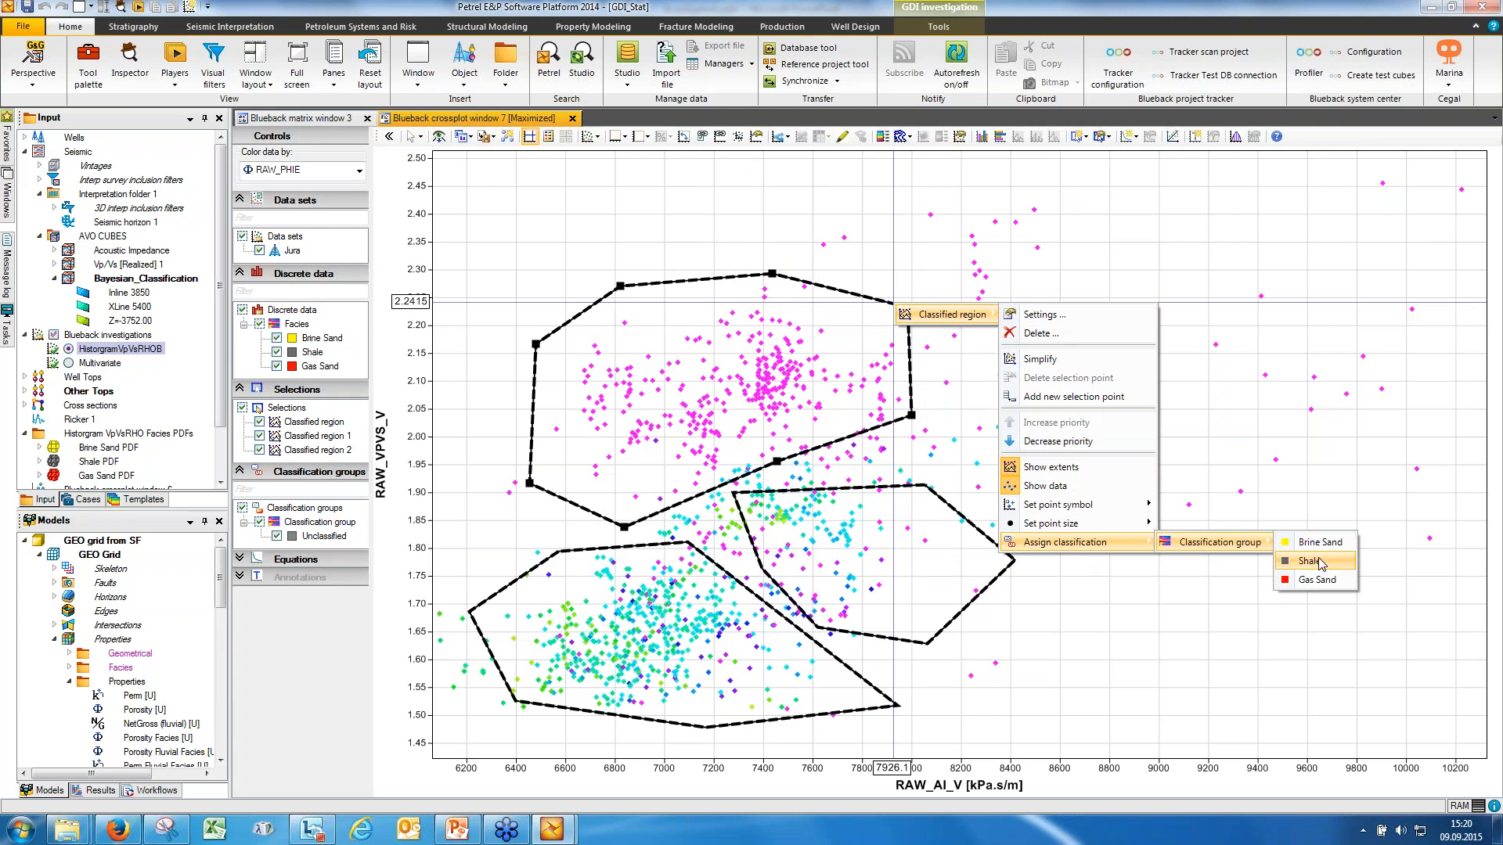
click(1320, 561)
- Assign the Brine Sand classification to the middle classified region, the third one drawn
right_click(926, 487)
mouse_move(987, 501)
mouse_move(1145, 729)
mouse_move(1292, 773)
click(1448, 722)
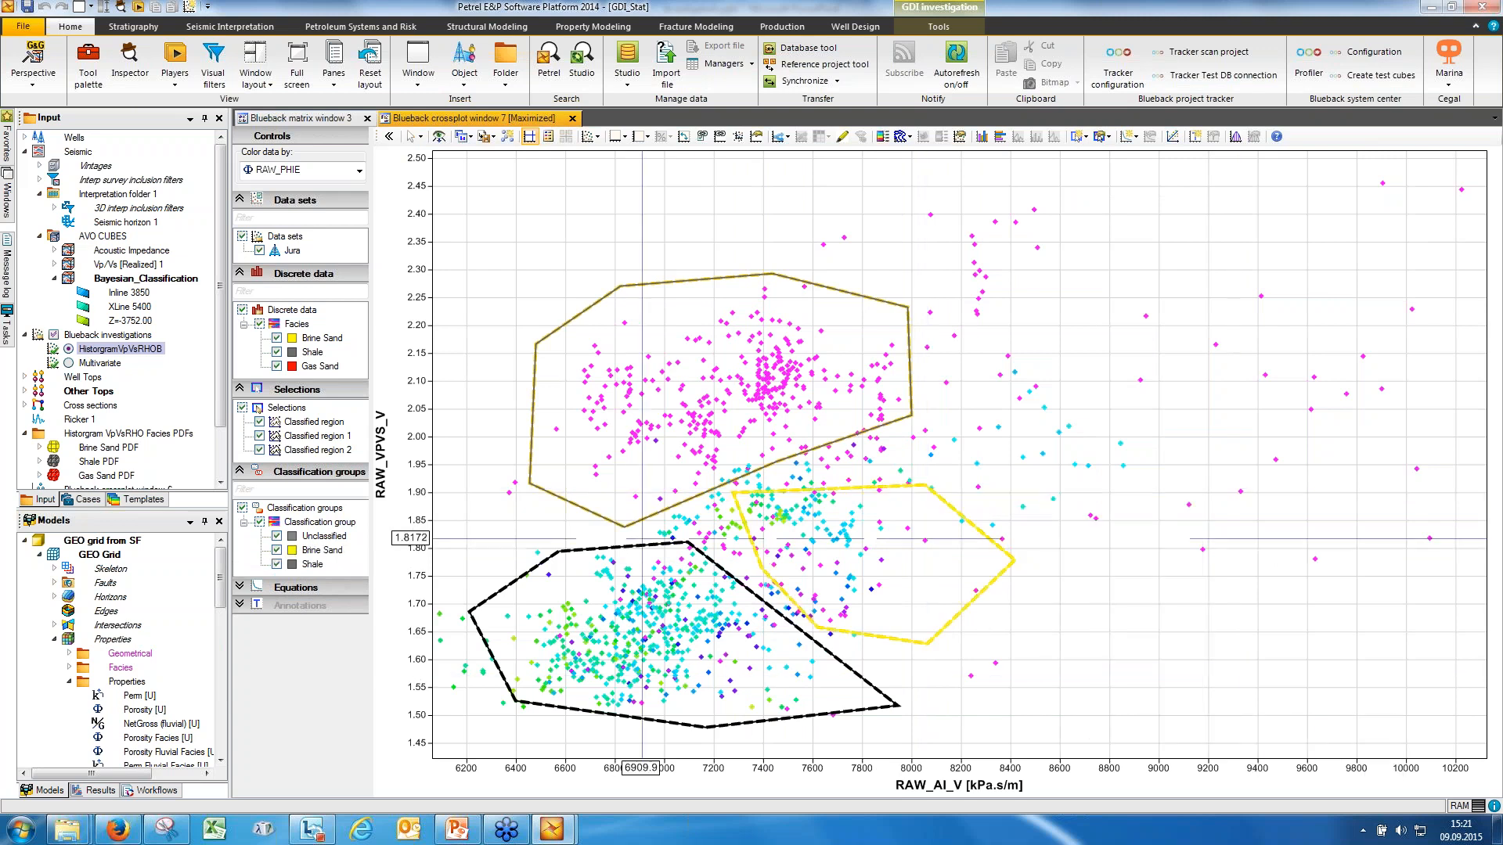
- Assign the Gas Sand classification to the lower classified region
right_click(644, 544)
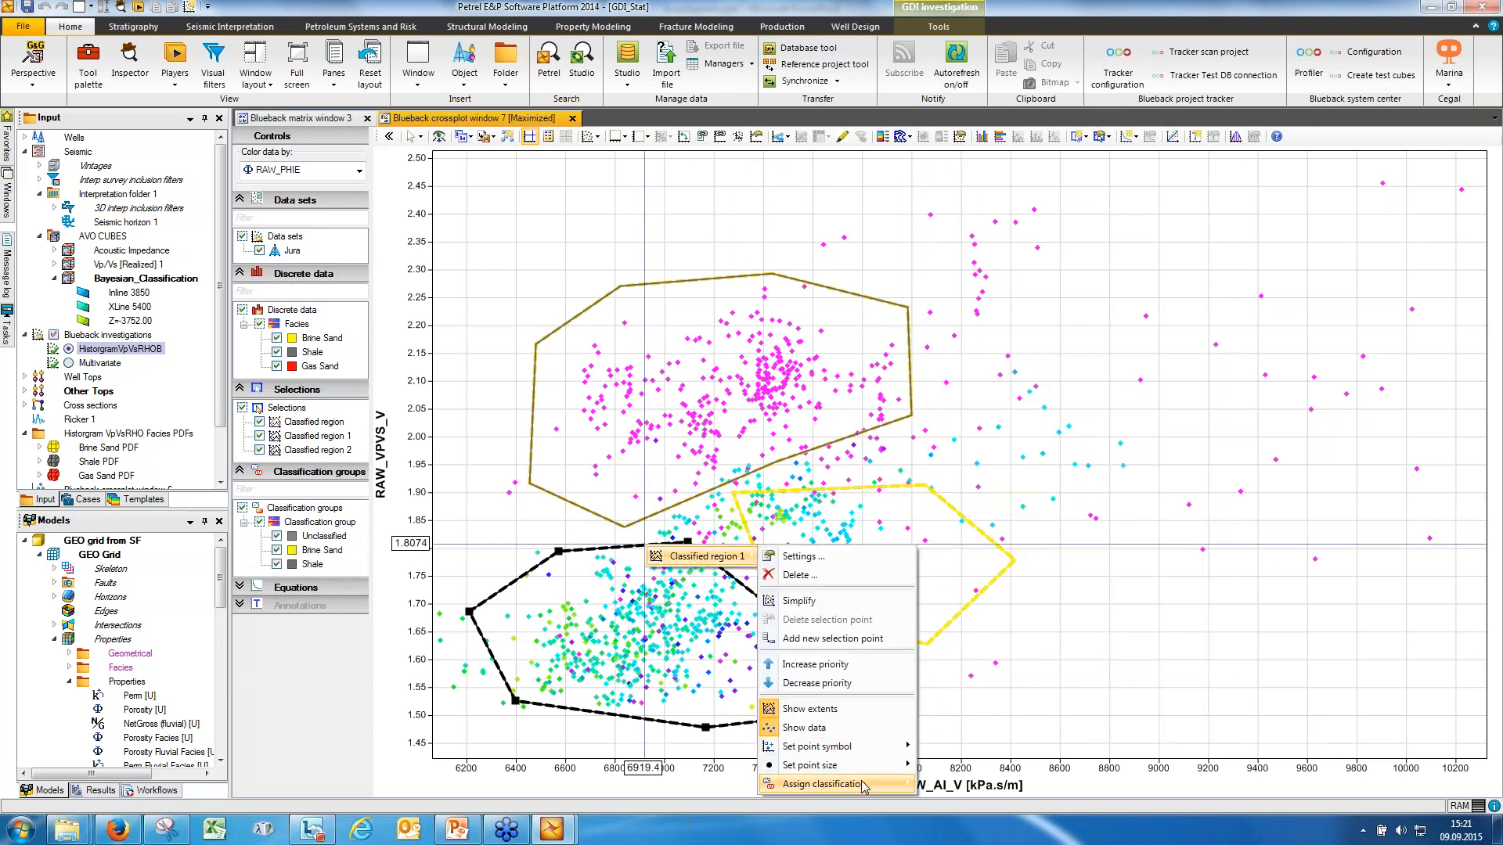
mouse_move(863, 785)
mouse_move(994, 787)
click(1072, 821)
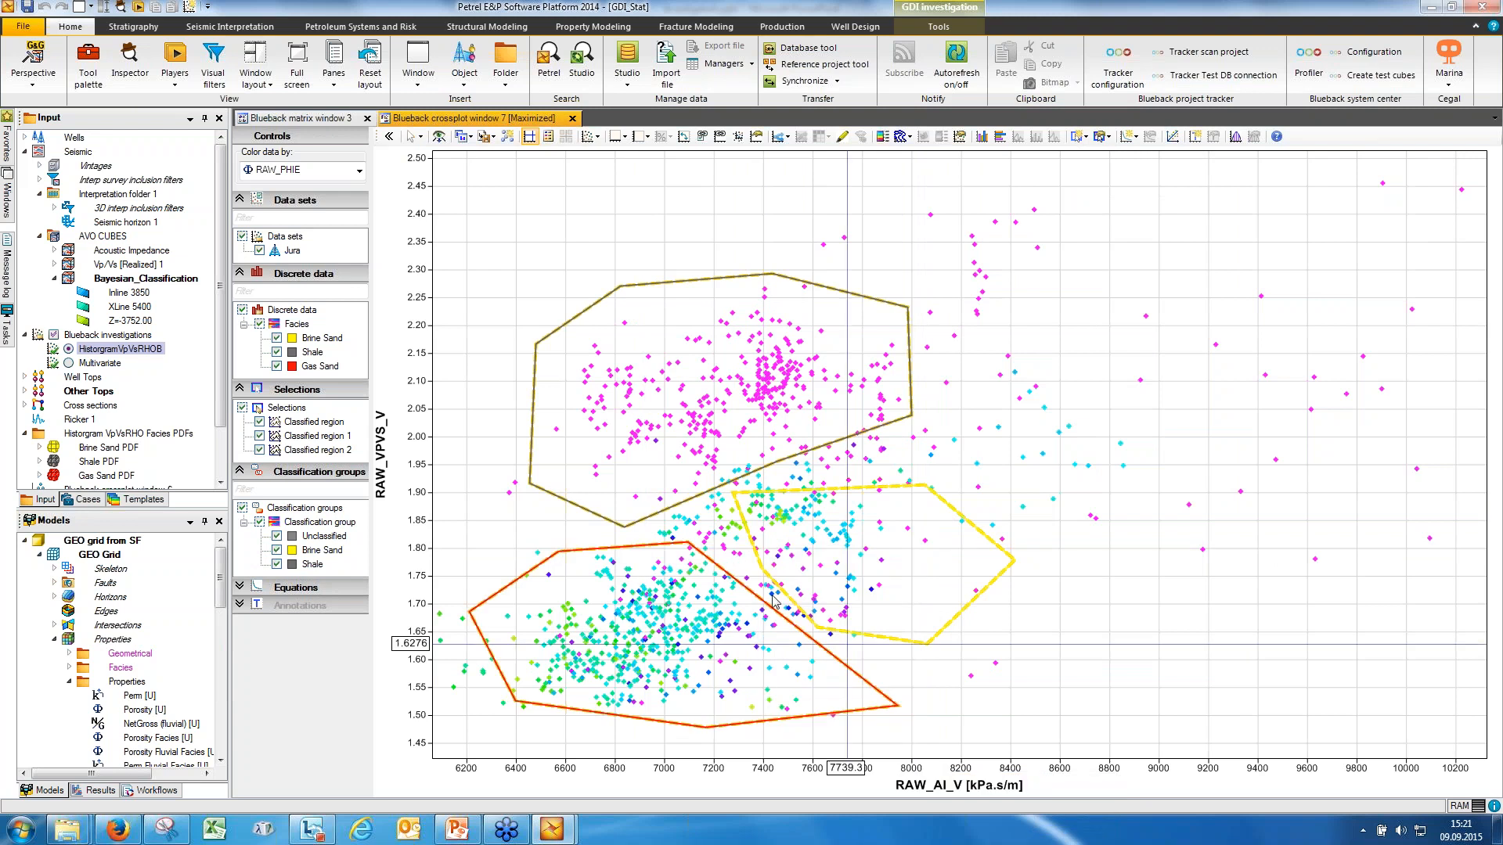
- Color the points by Classification group and shift the upper classified region slightly, to about RAW_VPVS_V 1.82–2.27
click(337, 170)
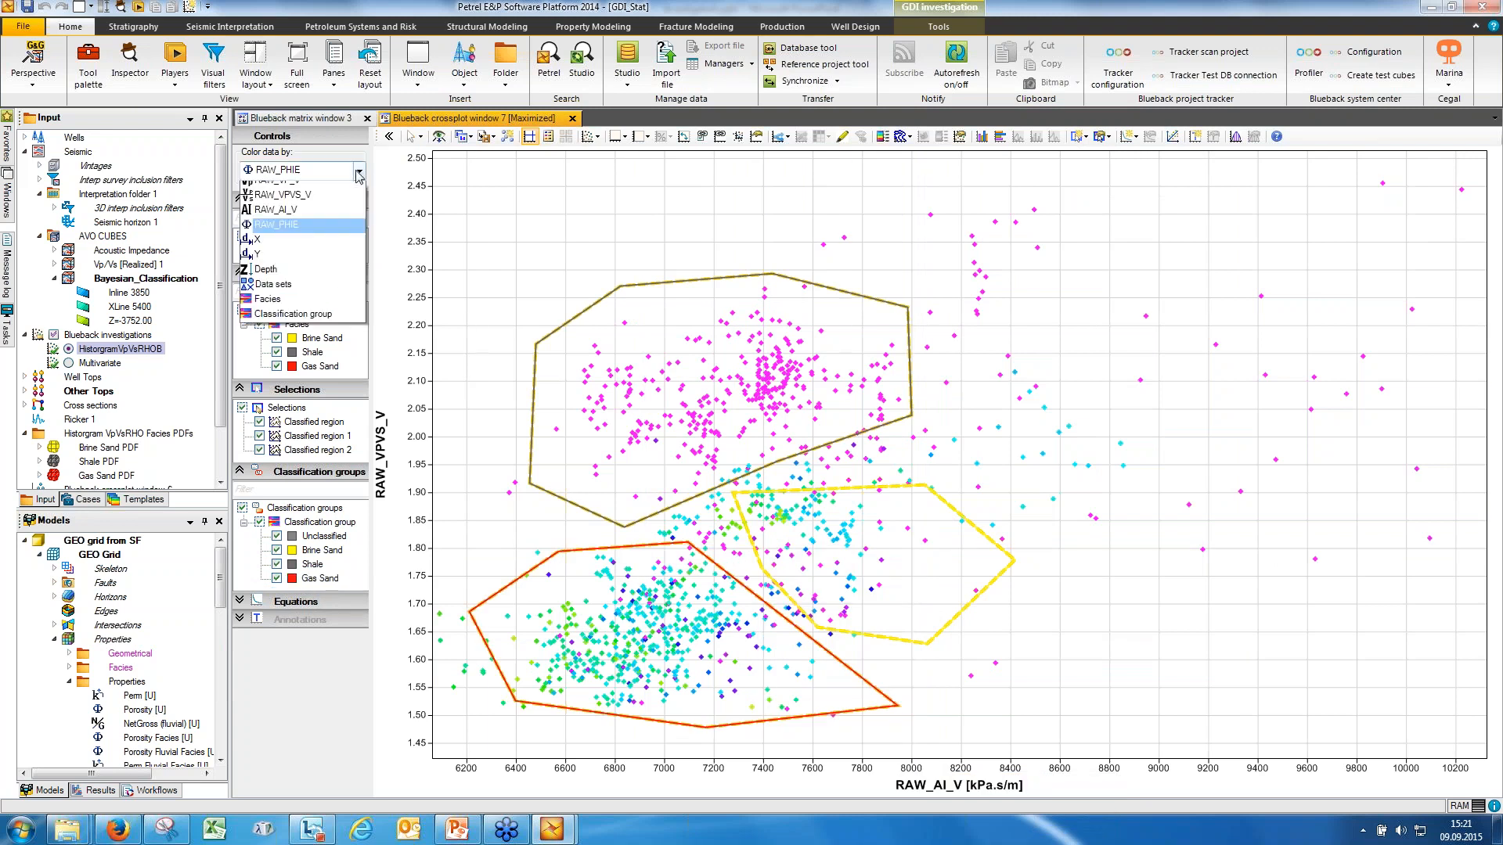
click(330, 321)
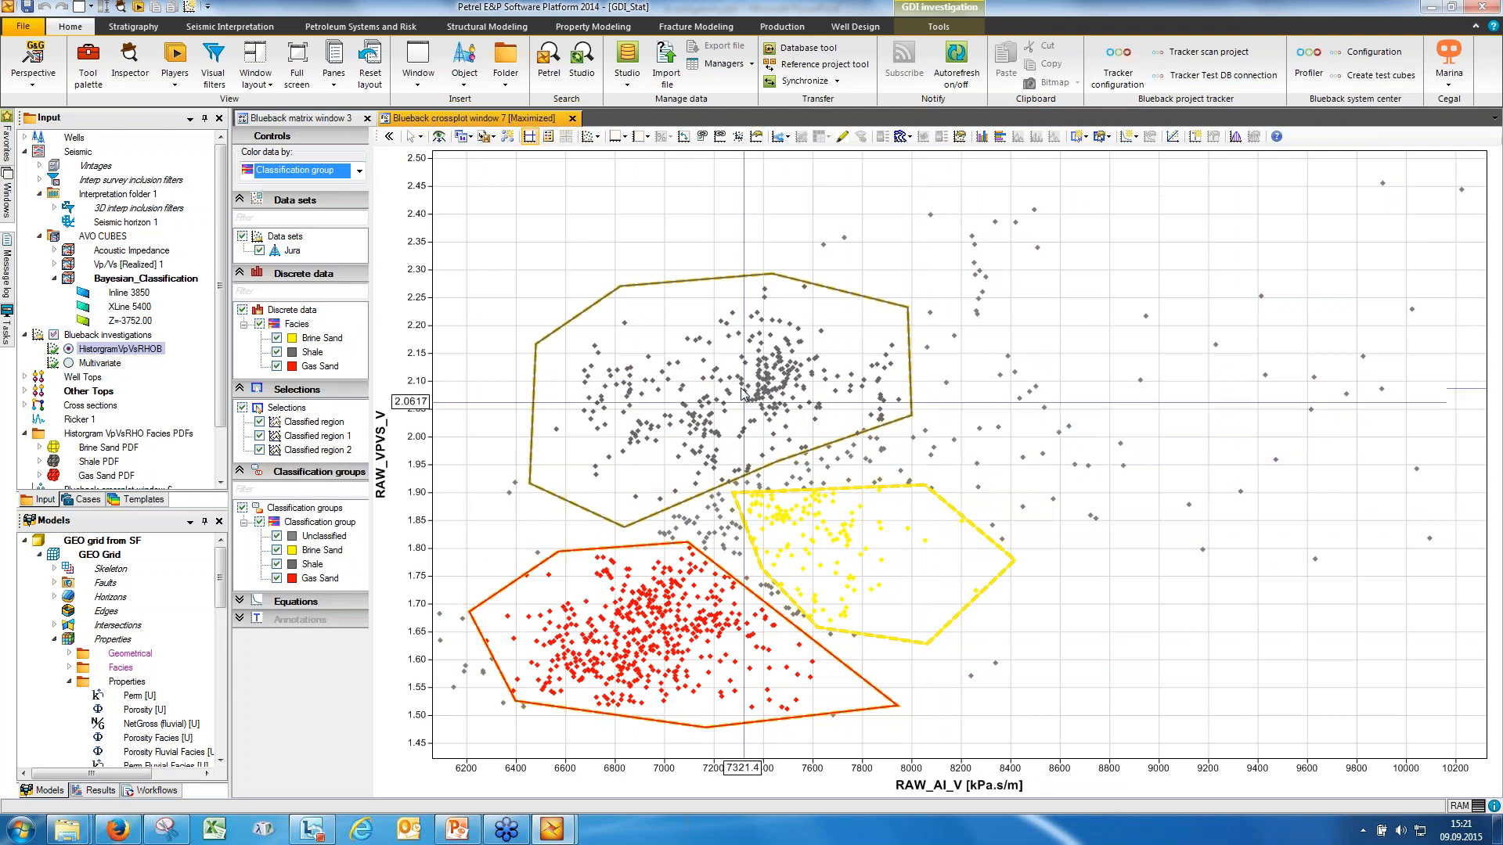
drag(768, 465, 775, 477)
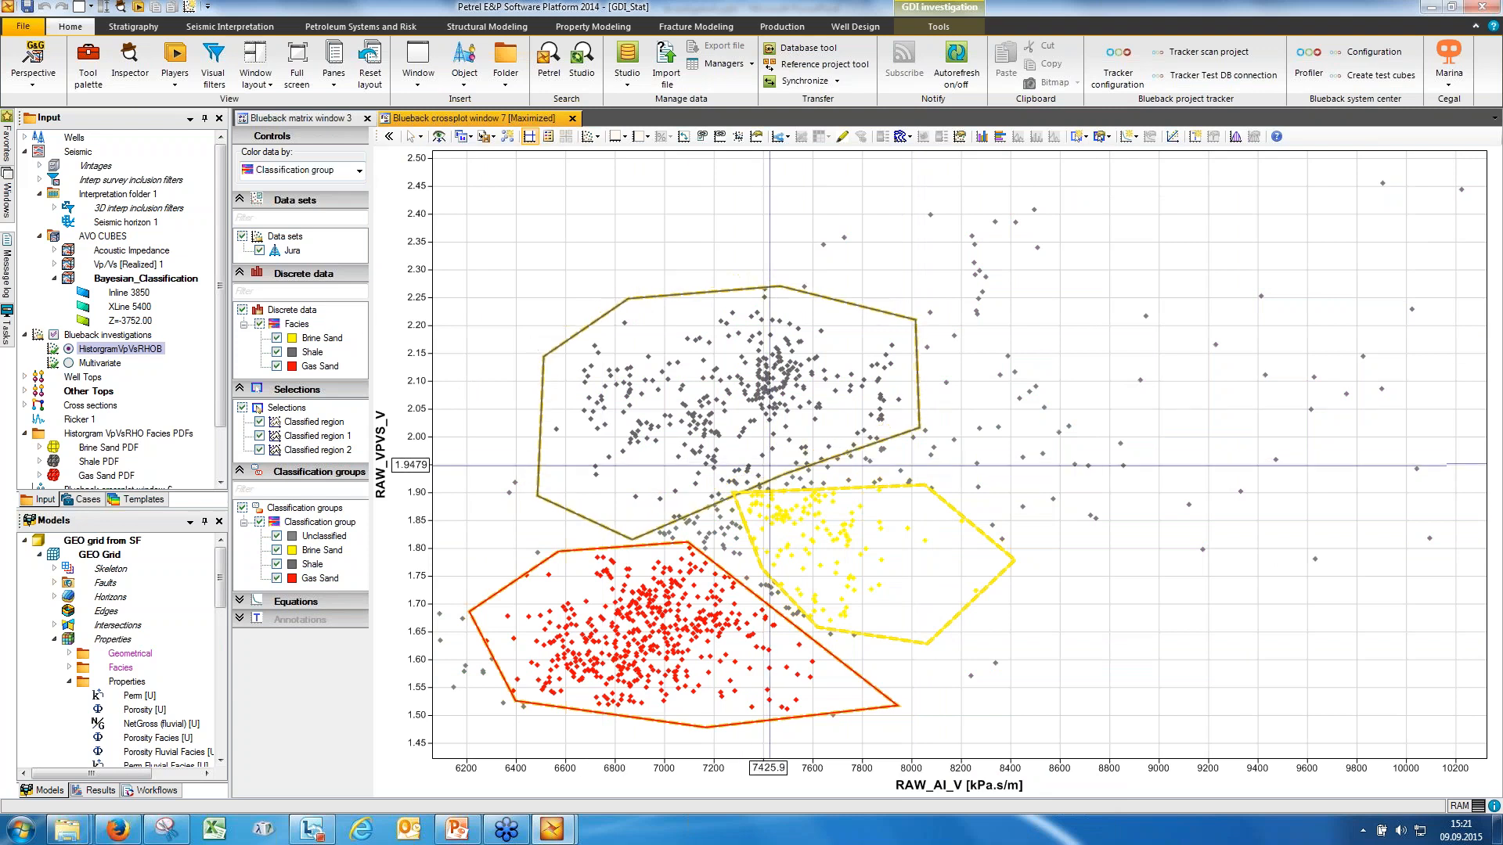
- Look up the option for saving the classification group of the Jura data set as well logs
right_click(762, 393)
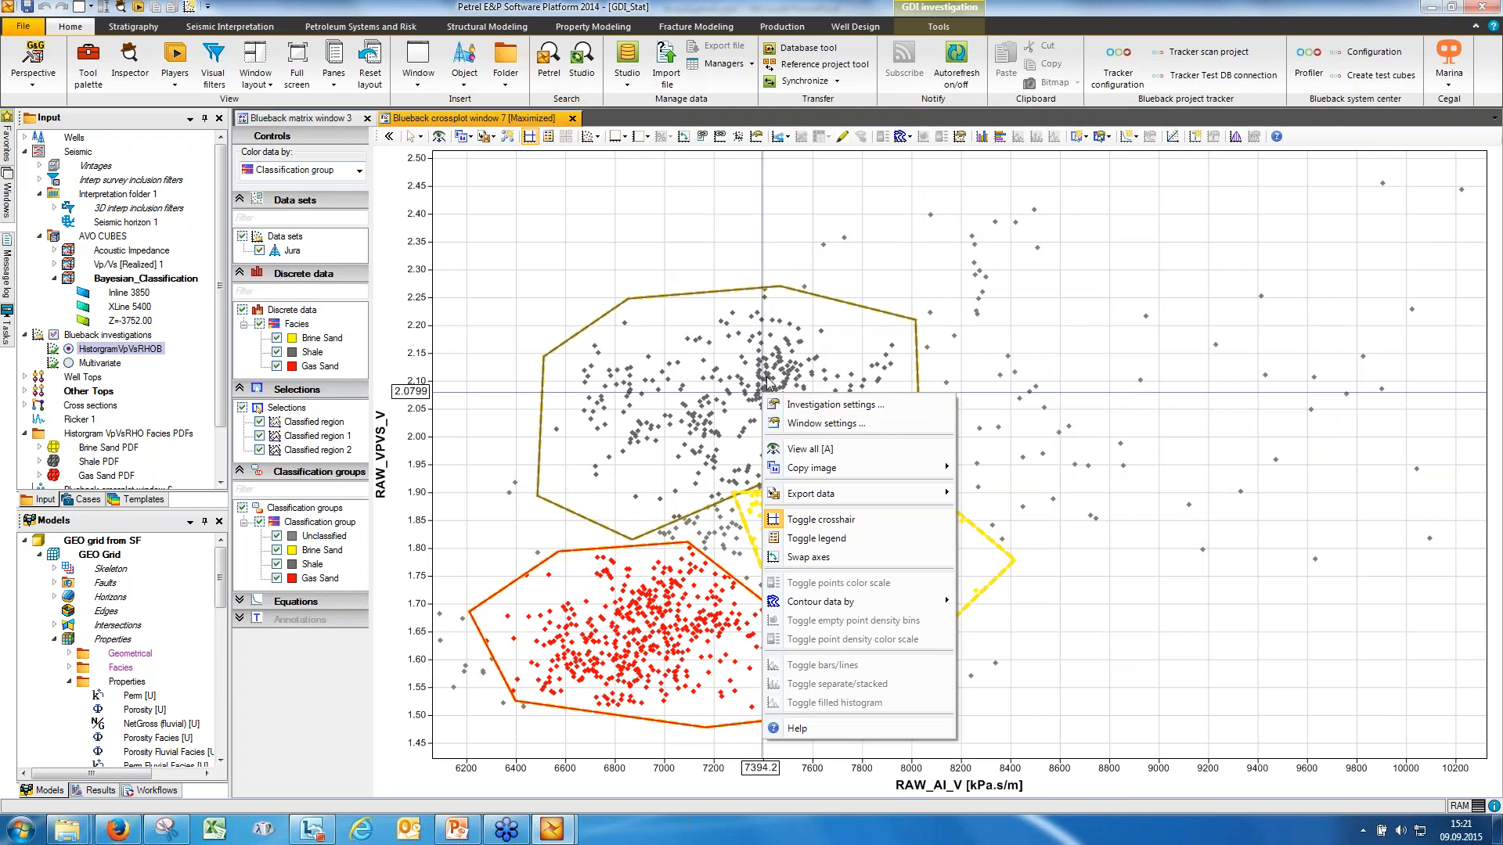
right_click(766, 376)
mouse_move(814, 390)
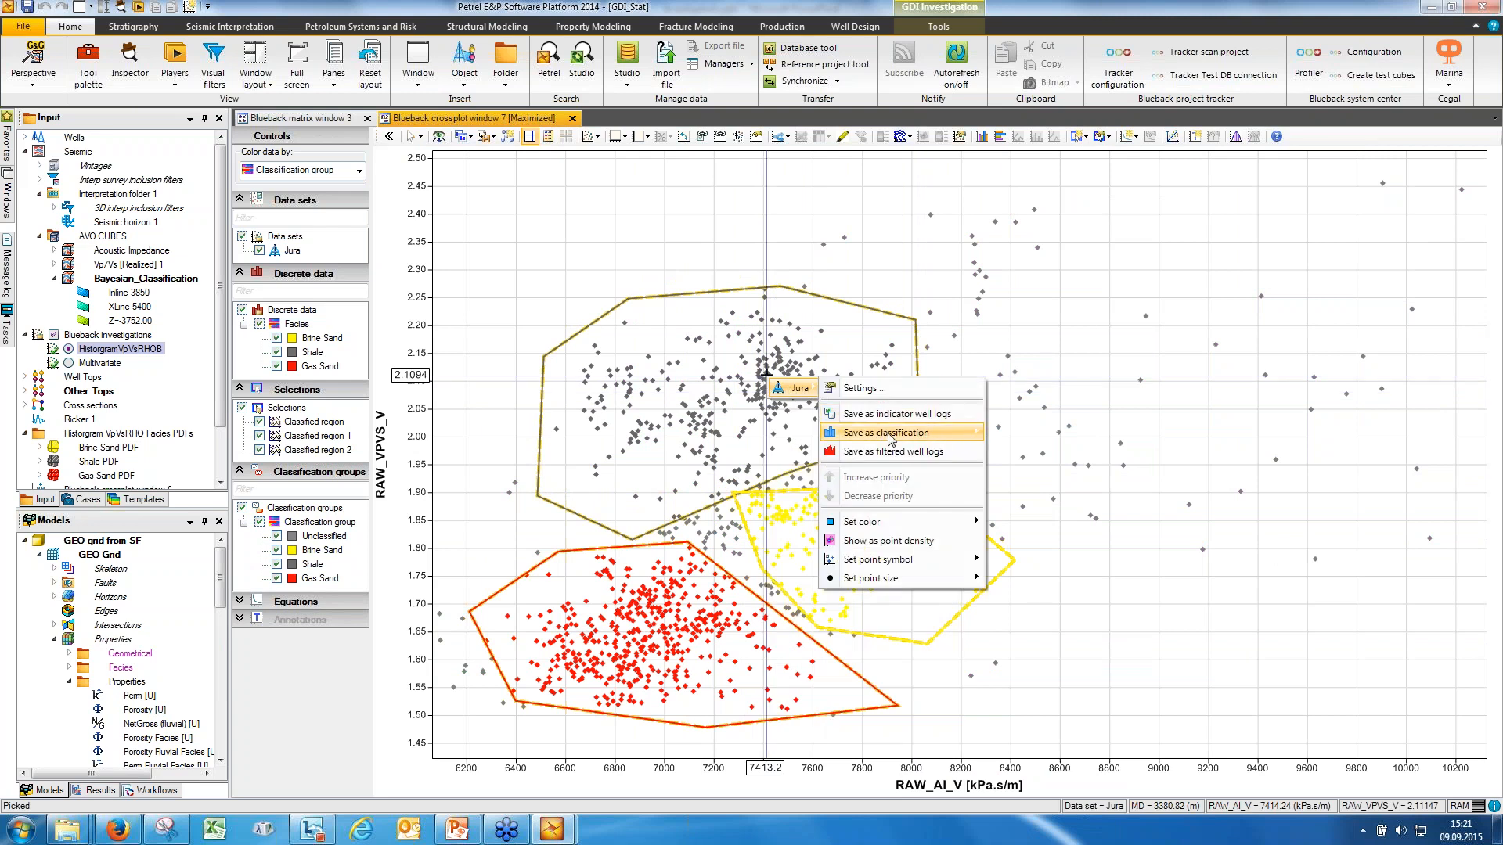
mouse_move(901, 432)
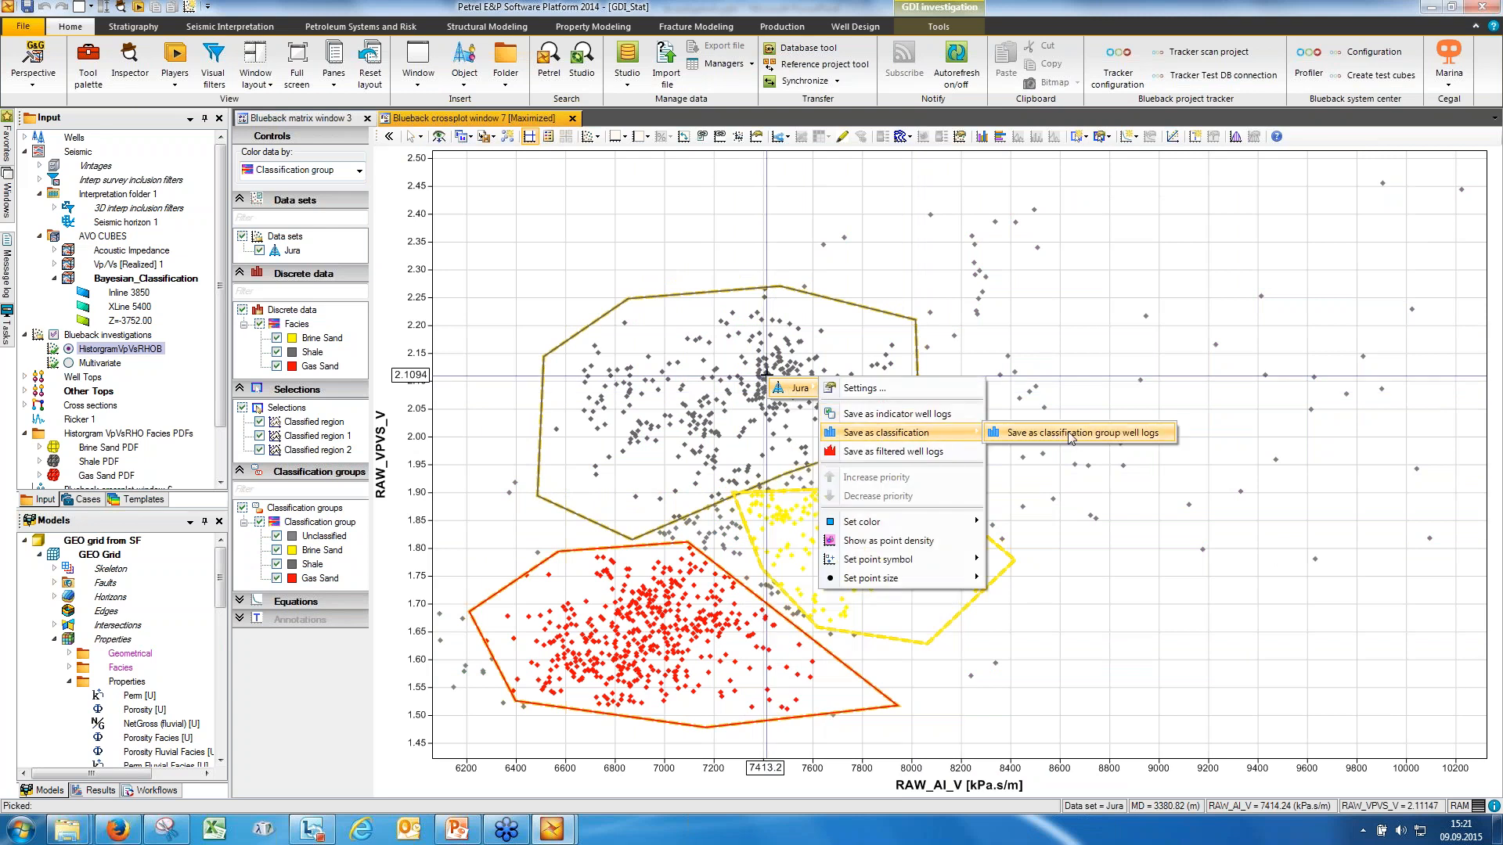
- Hide all three classified regions in the crossplot
click(259, 450)
click(259, 436)
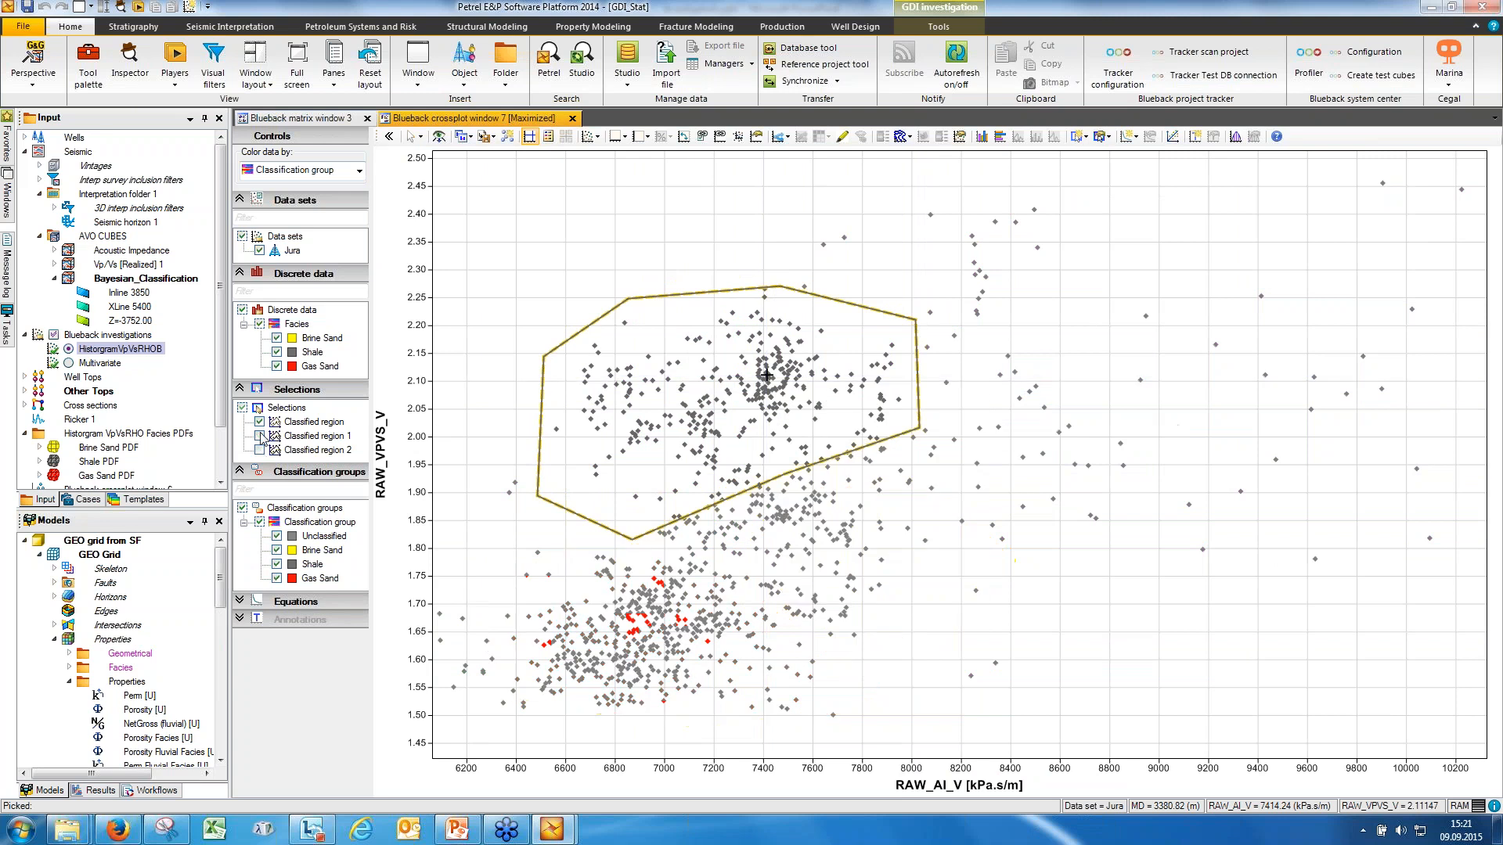
click(259, 422)
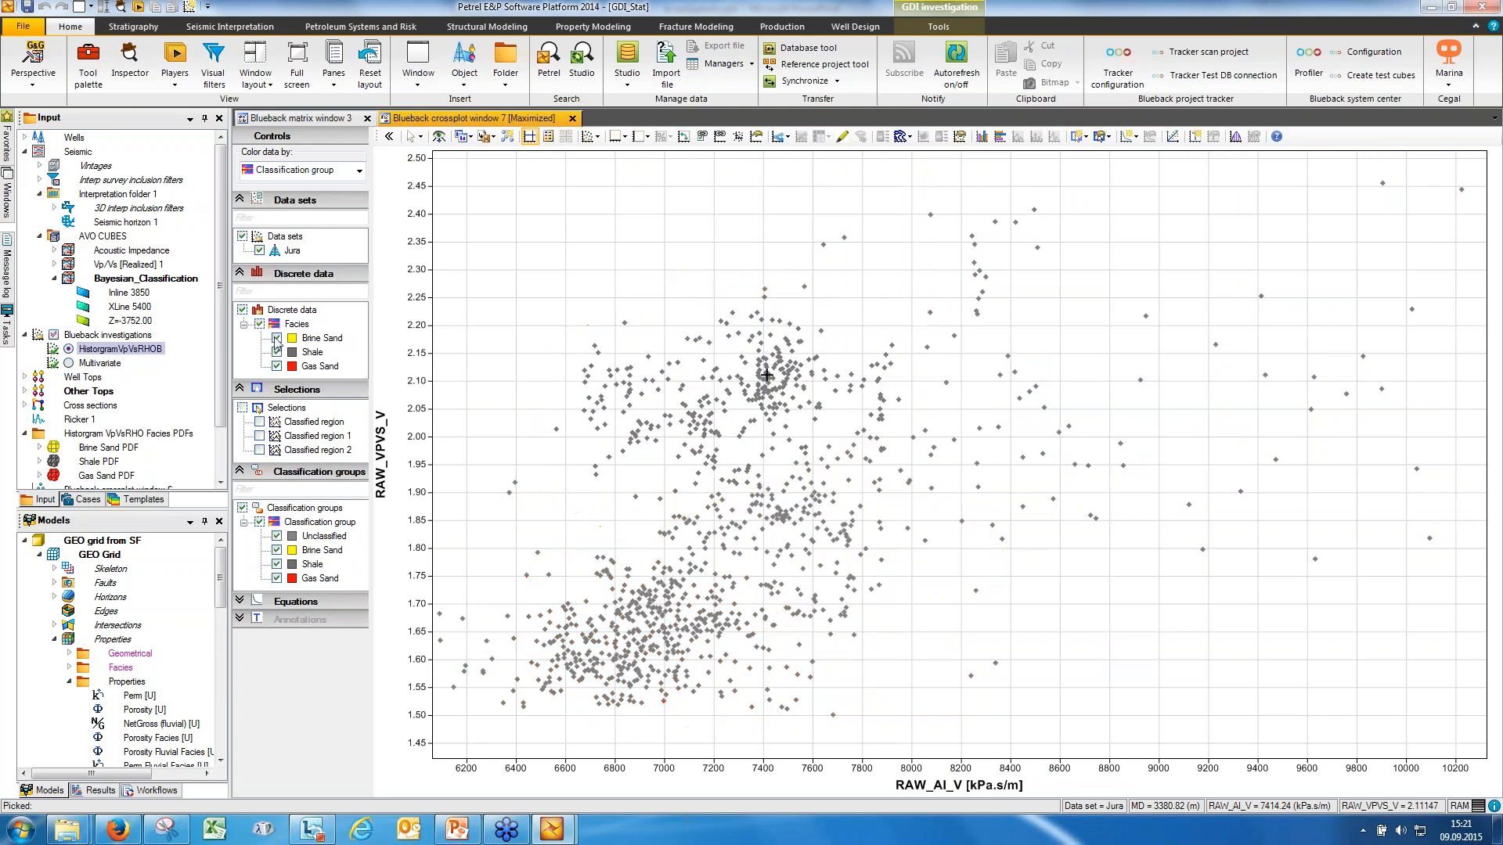
- Display the Results [SSTVD] well section beside Blueback crossplot window 7 and close Blueback Investigator 3D window 2
click(8, 209)
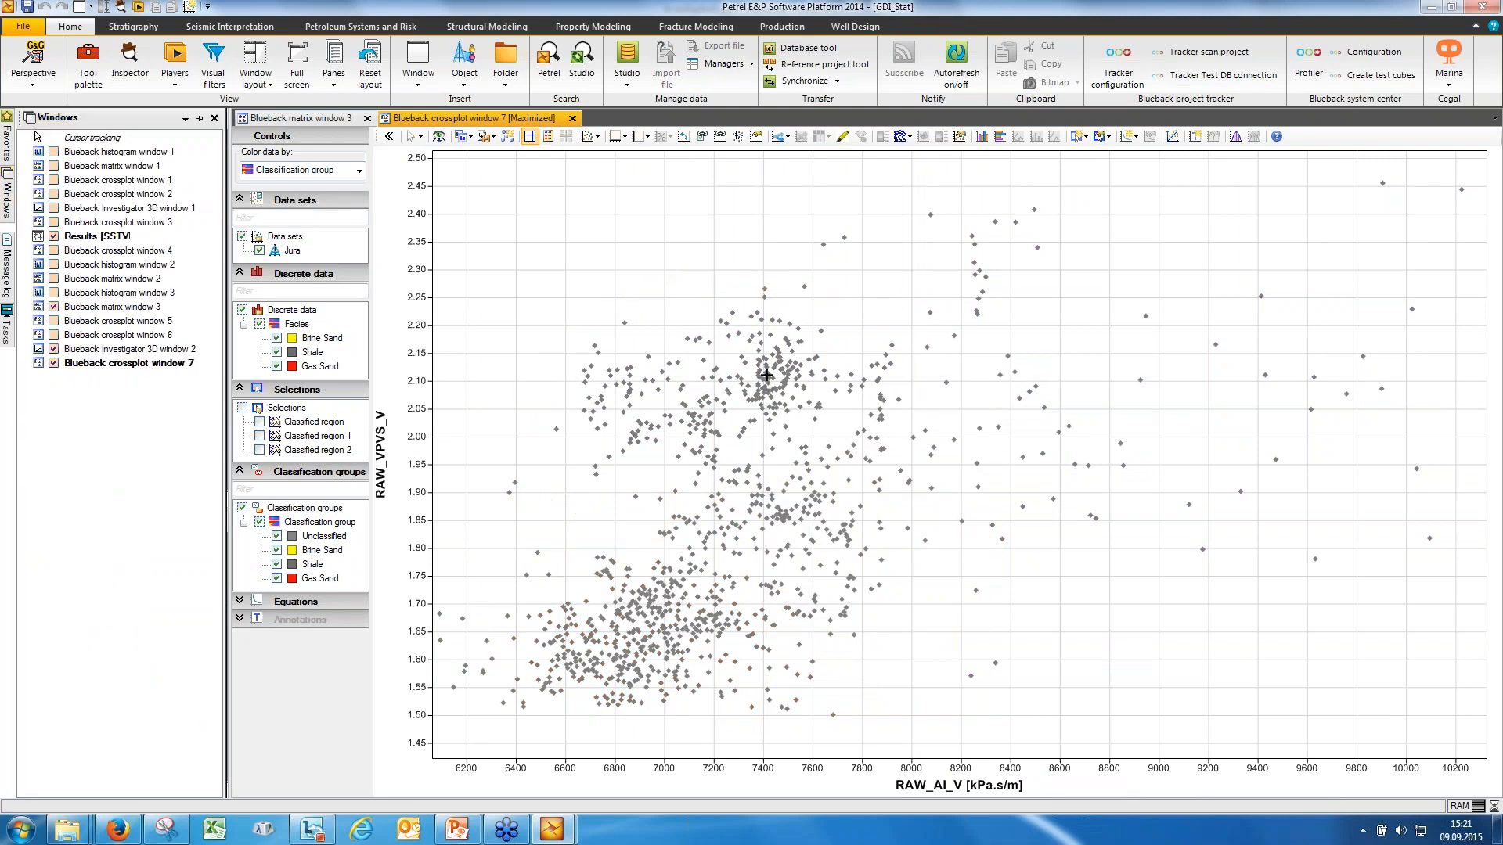
click(54, 237)
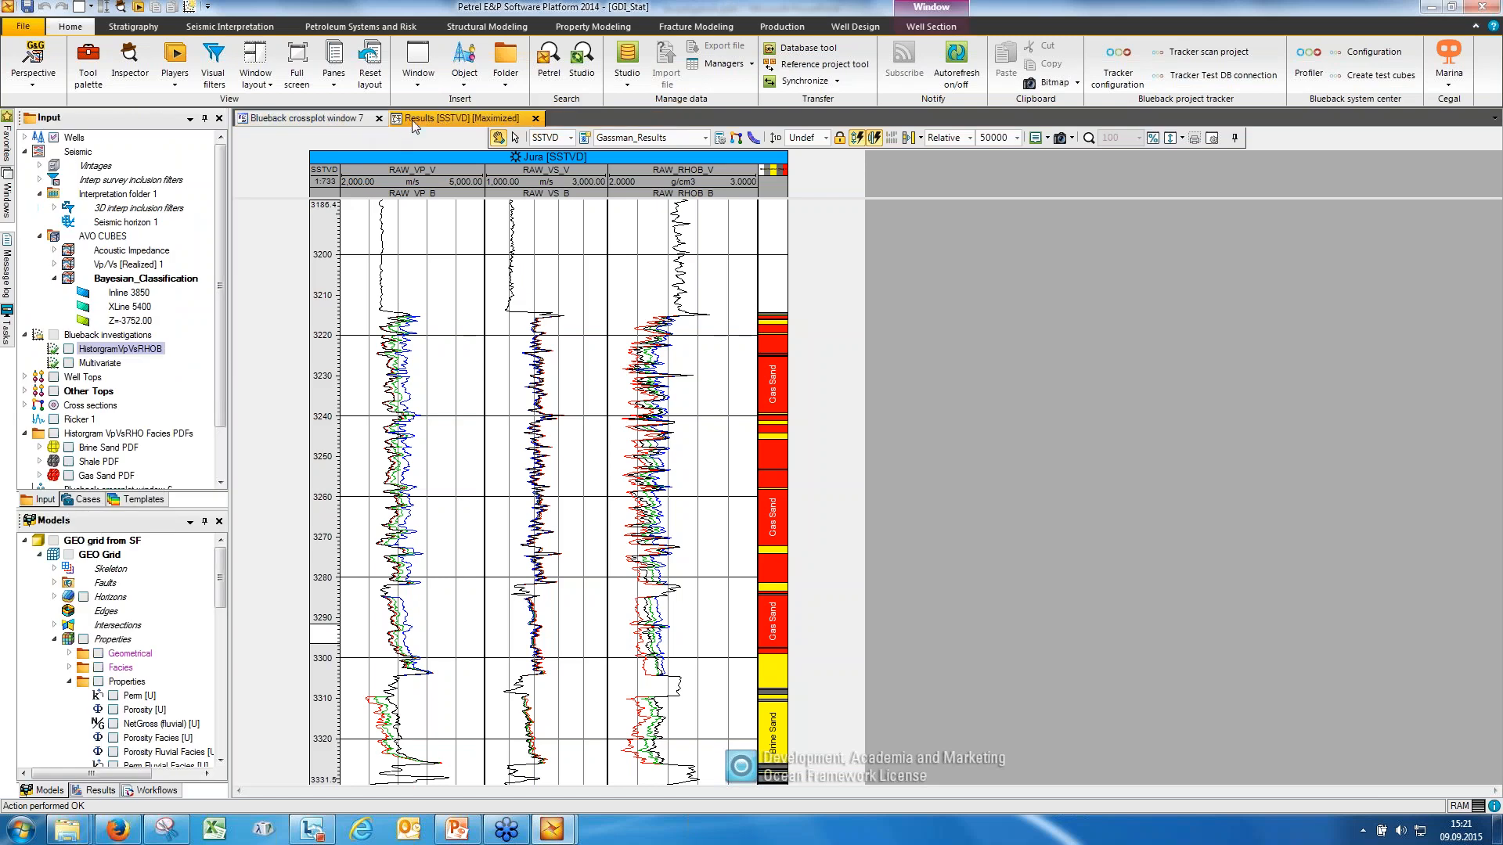
double_click(421, 117)
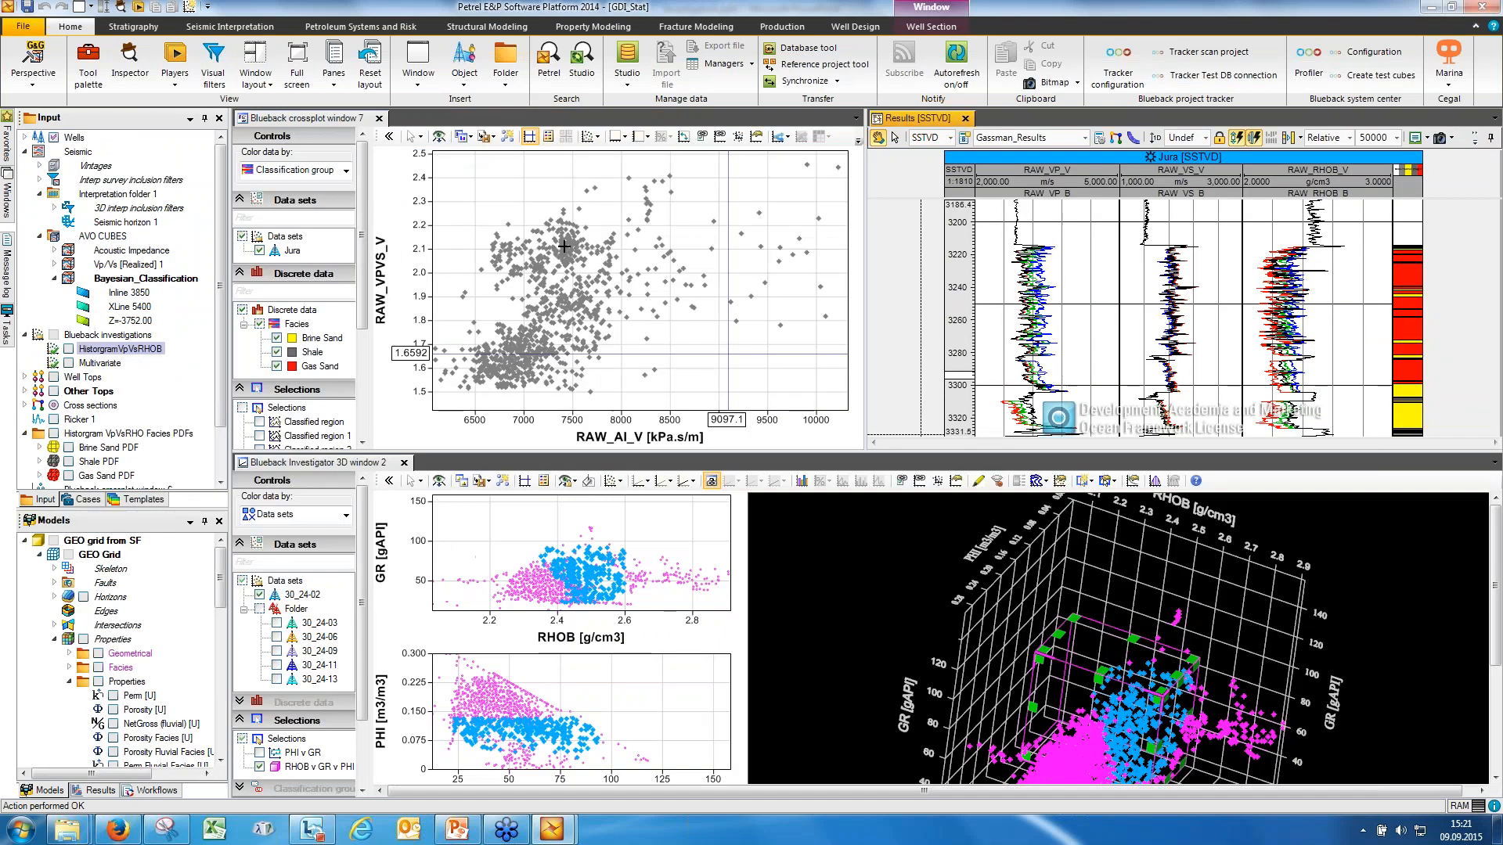
click(404, 463)
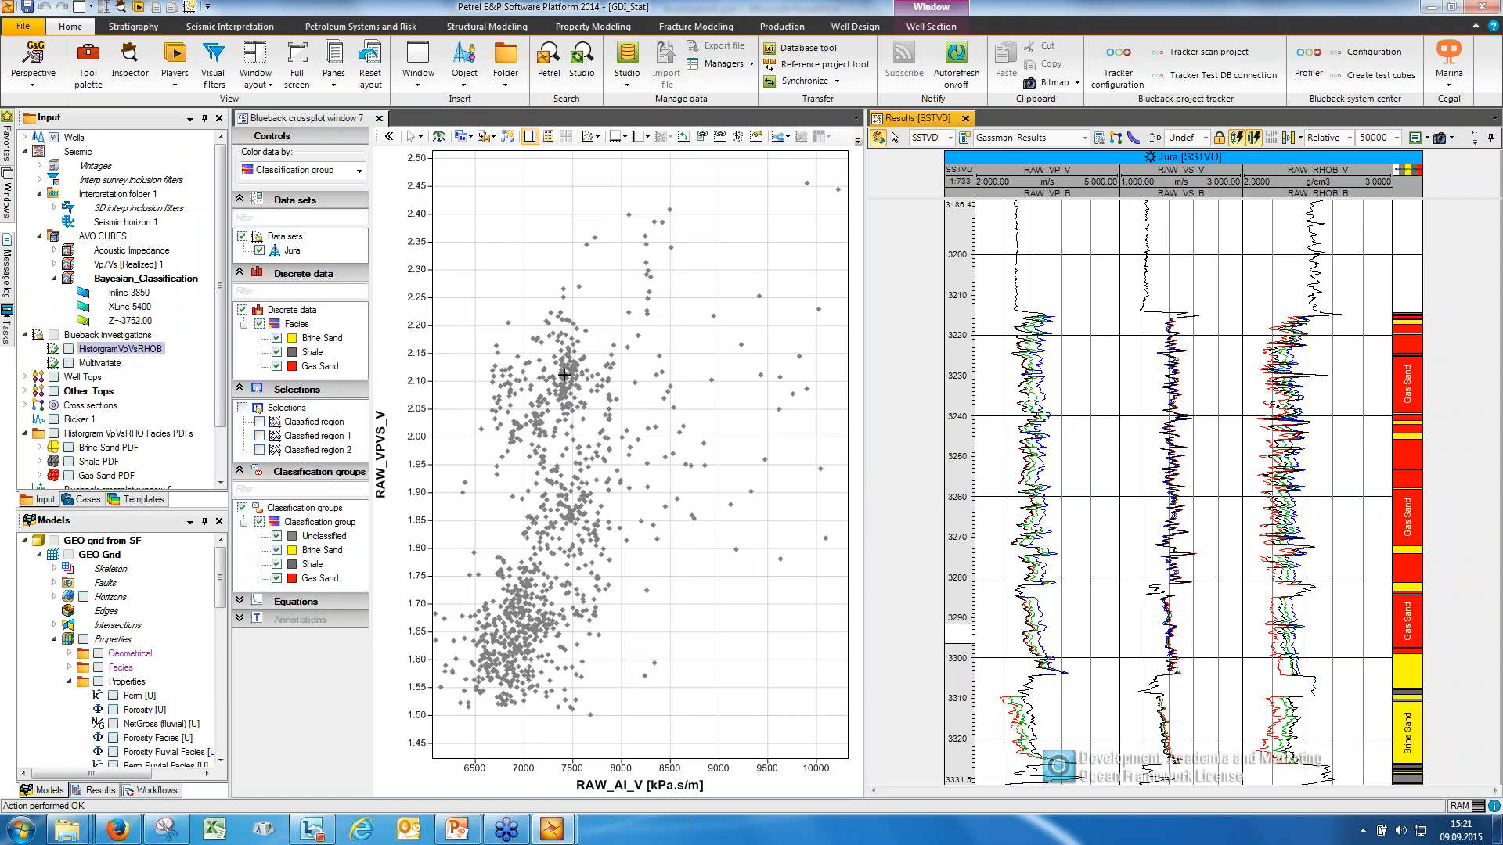
- Add a rectangle filter around the lowest point cluster, about RAW_AI_V 6350–7700 and RAW_VPVS_V 1.52–1.72
click(858, 140)
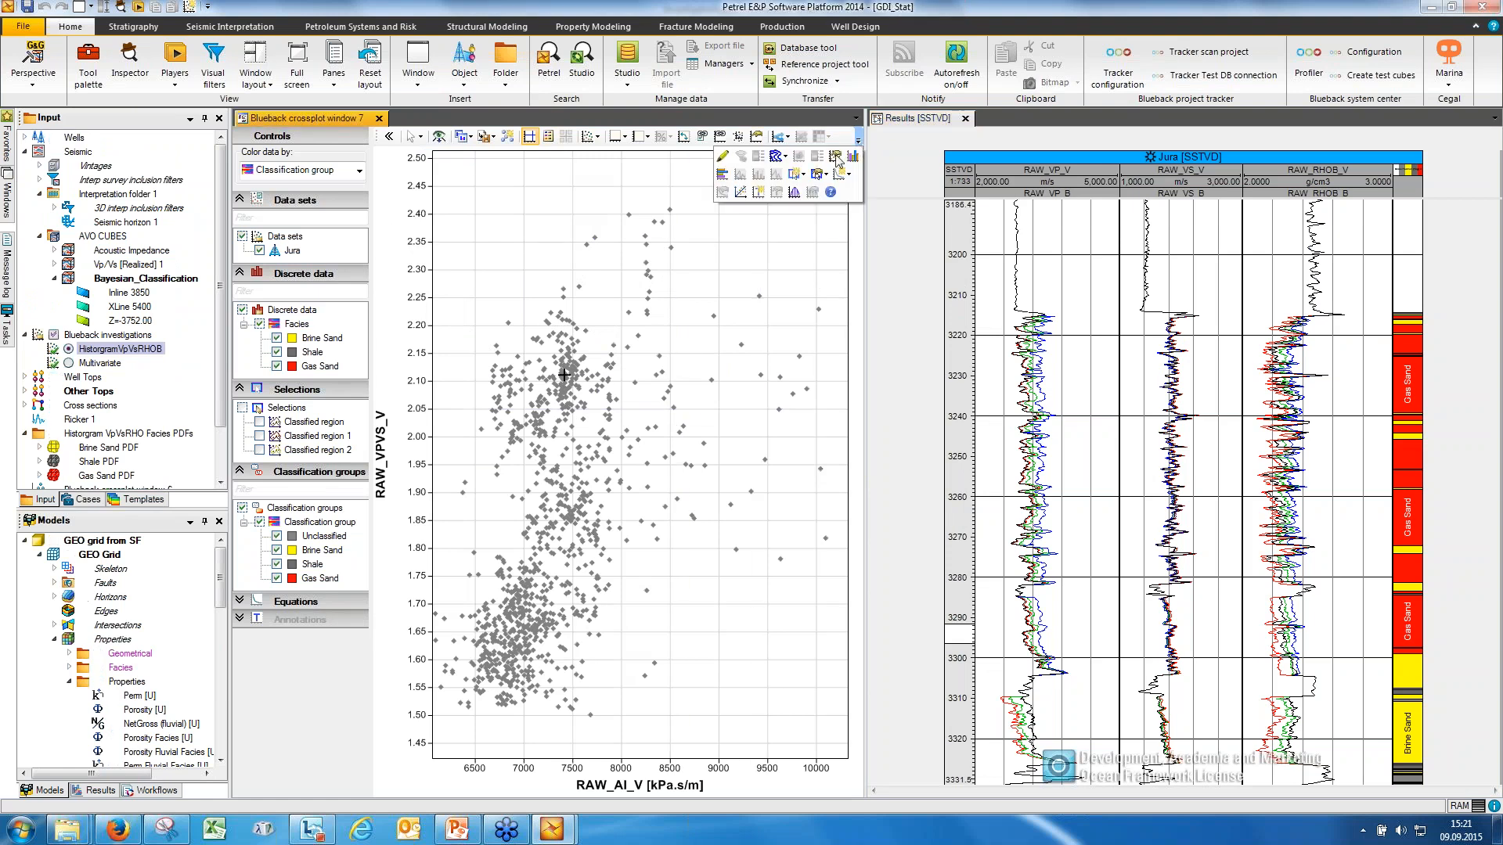
click(800, 175)
mouse_move(850, 176)
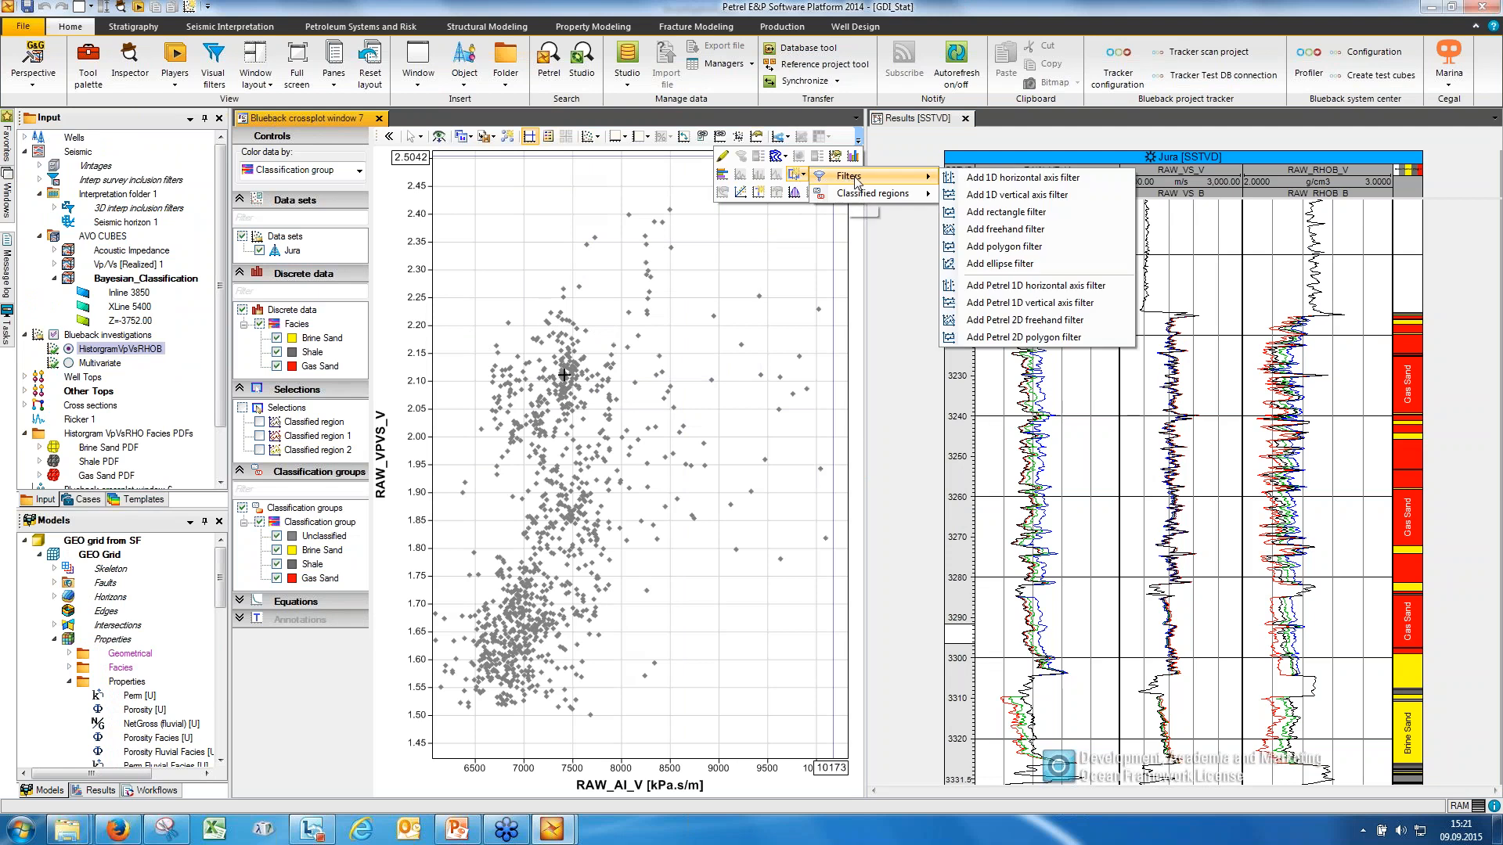
click(1008, 212)
drag(459, 591, 594, 705)
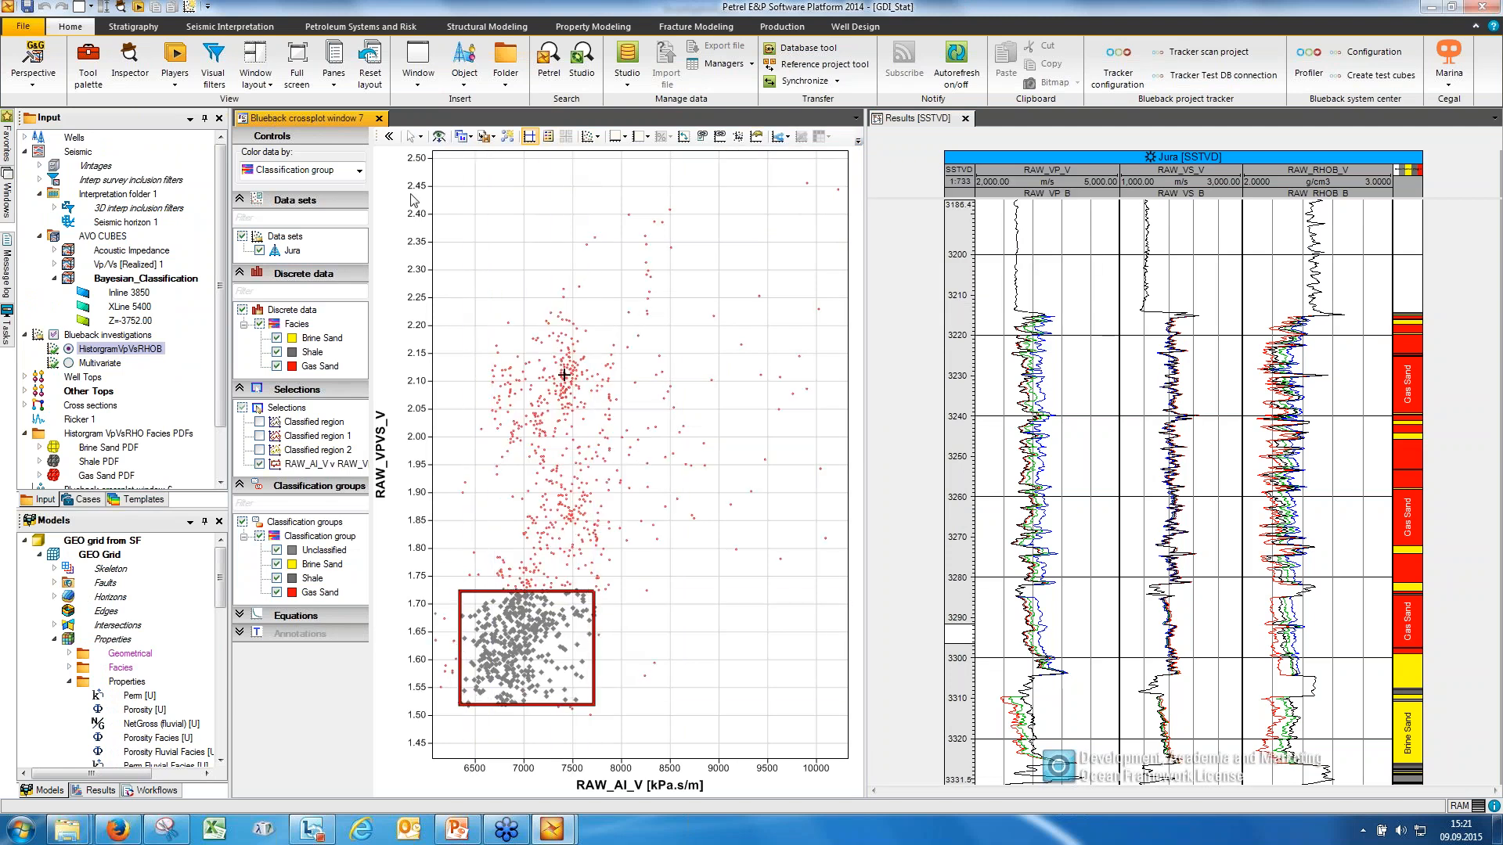
- Show the HistorgramVpVsRHOB investigation in the Results well section and color its data by RAW_PHIE
click(904, 313)
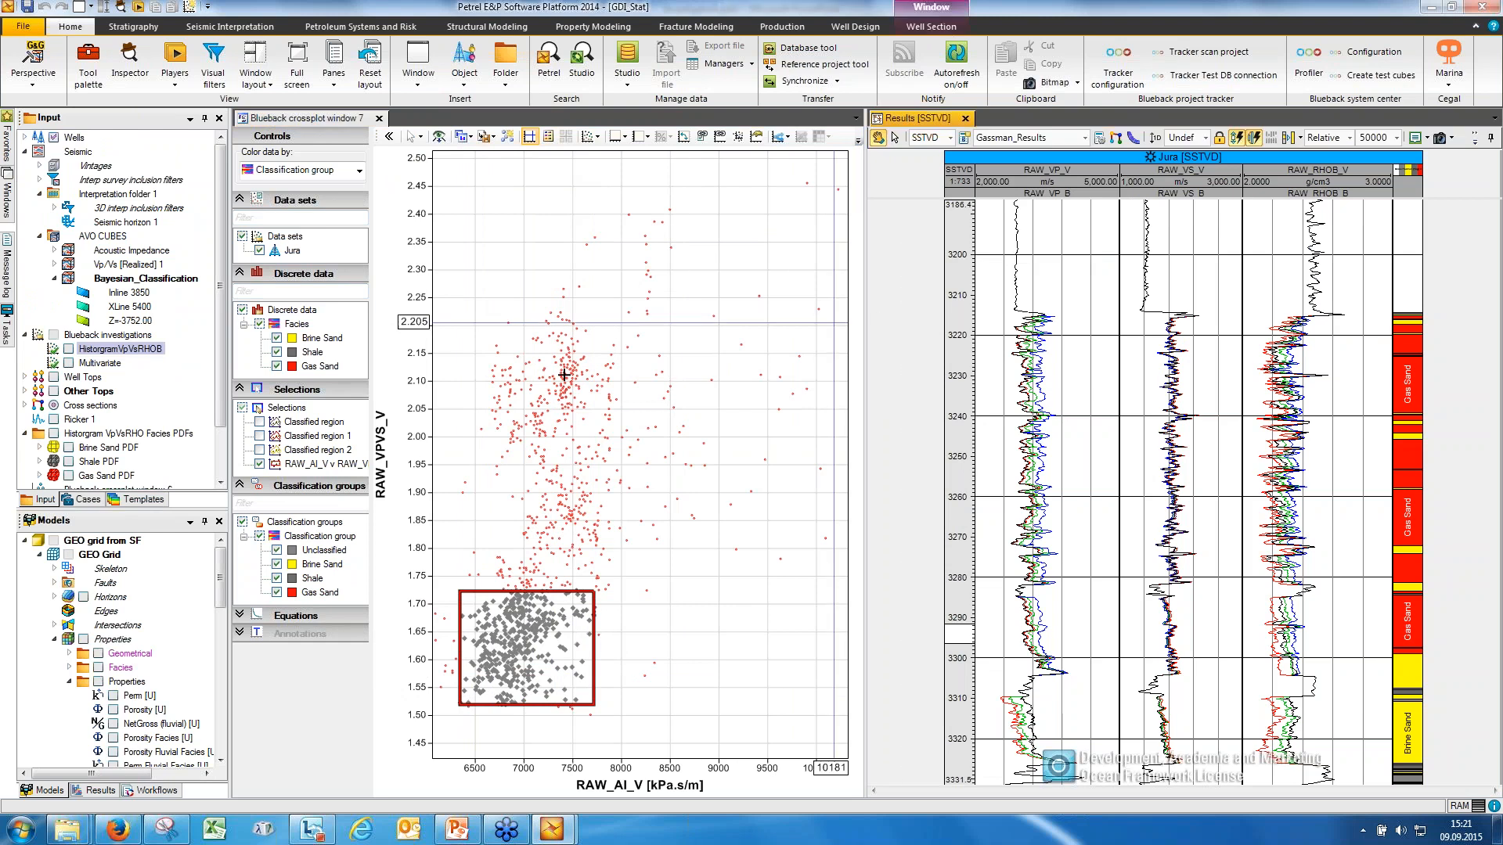
click(69, 350)
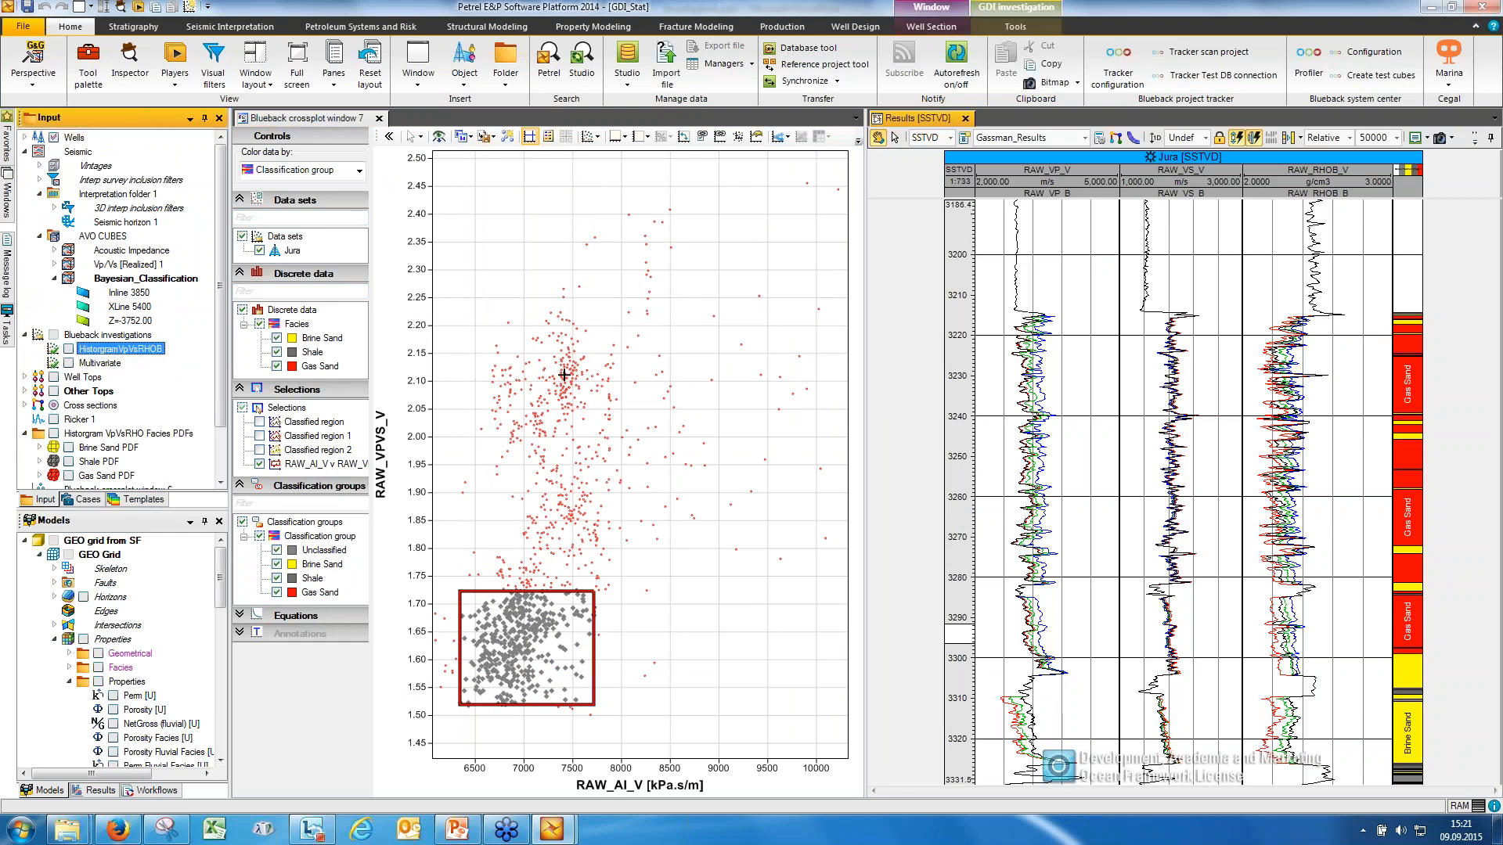
double_click(134, 354)
click(921, 194)
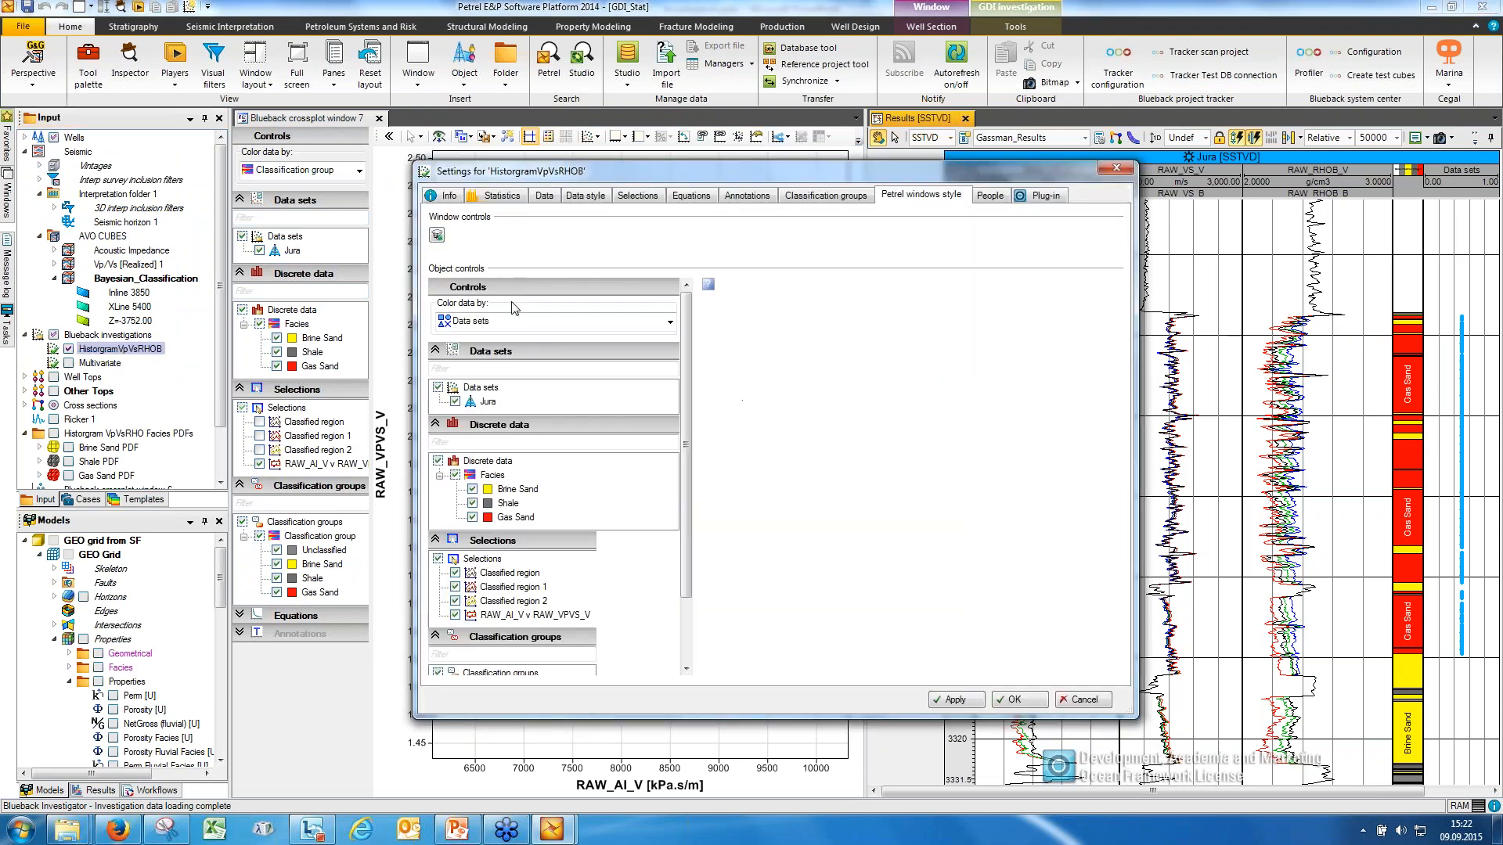
click(517, 324)
click(510, 382)
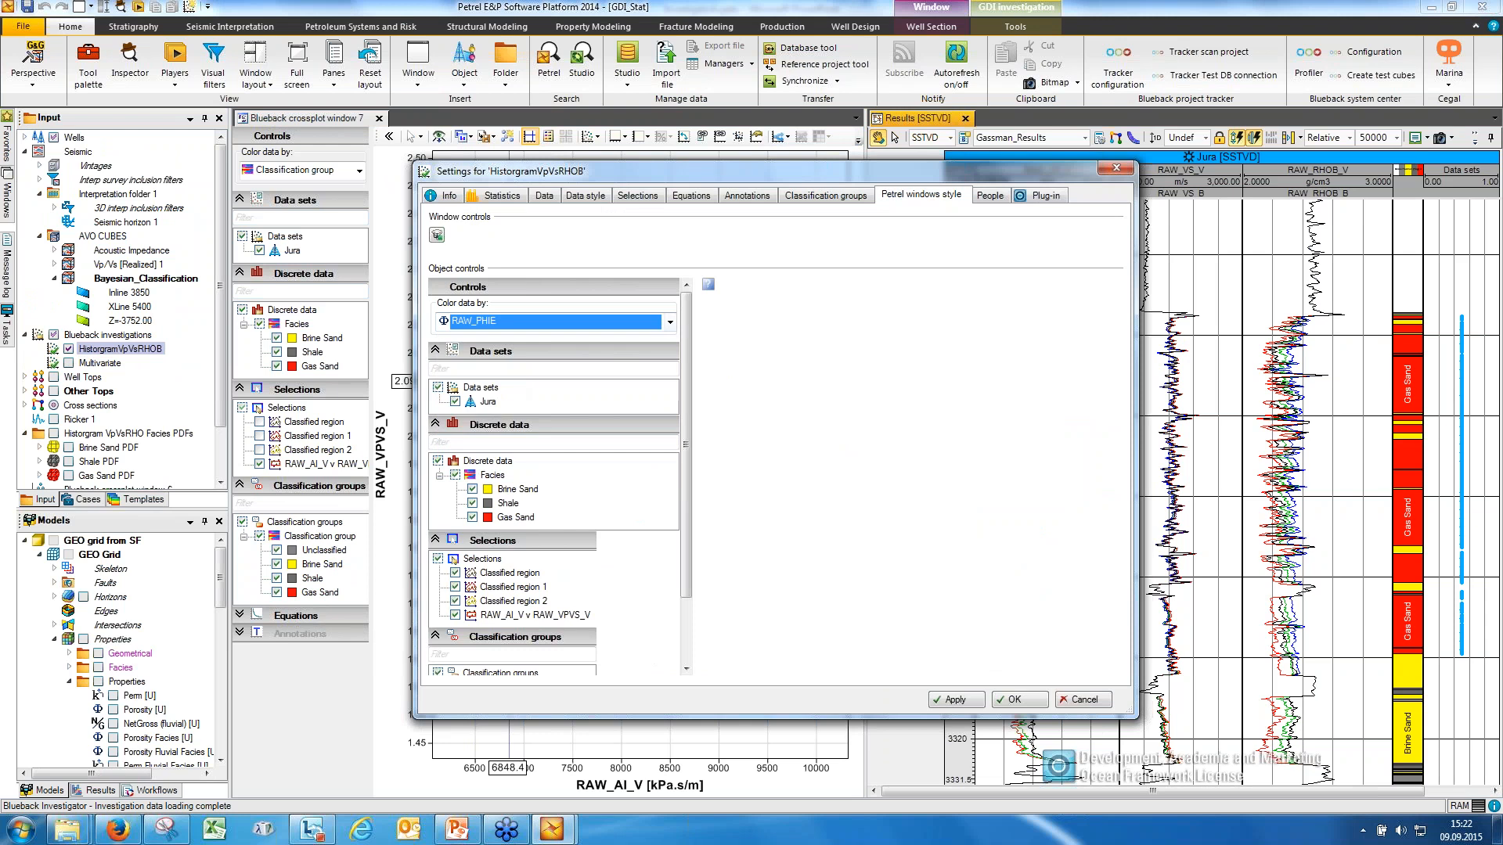
- Turn off the three classified regions in the investigation's Petrel window style, keeping the RAW_AI_V v RAW_VPVS_V filter, and accept the settings
click(456, 601)
click(456, 587)
click(455, 572)
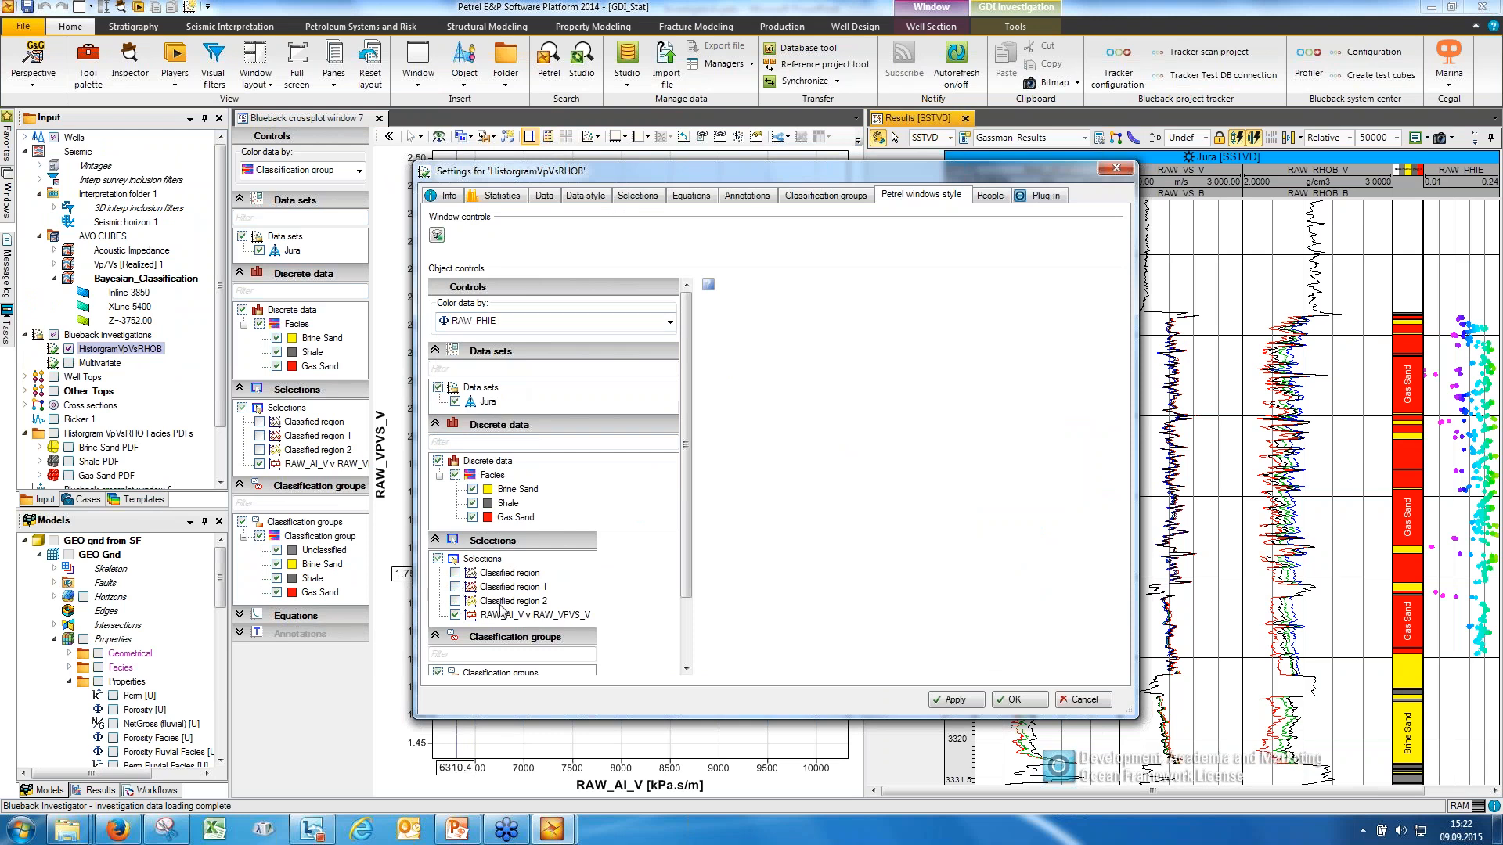
click(1019, 699)
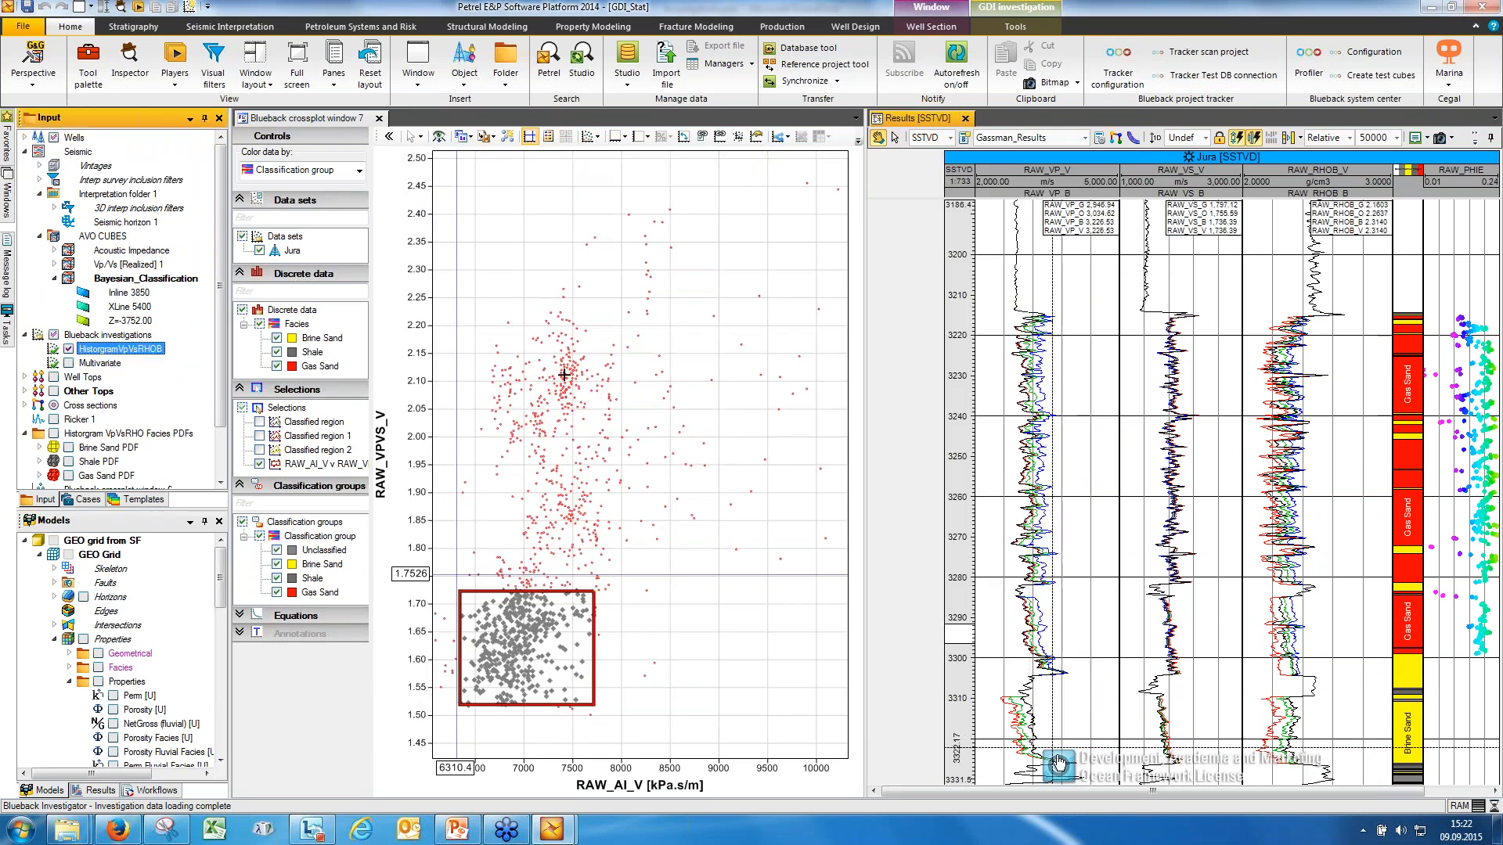
- Bring the RAW_PHIE track into view and move the rectangle filter to about RAW_AI_V 6500–7850 and RAW_VPVS_V 1.63–1.84
drag(1090, 790, 1142, 788)
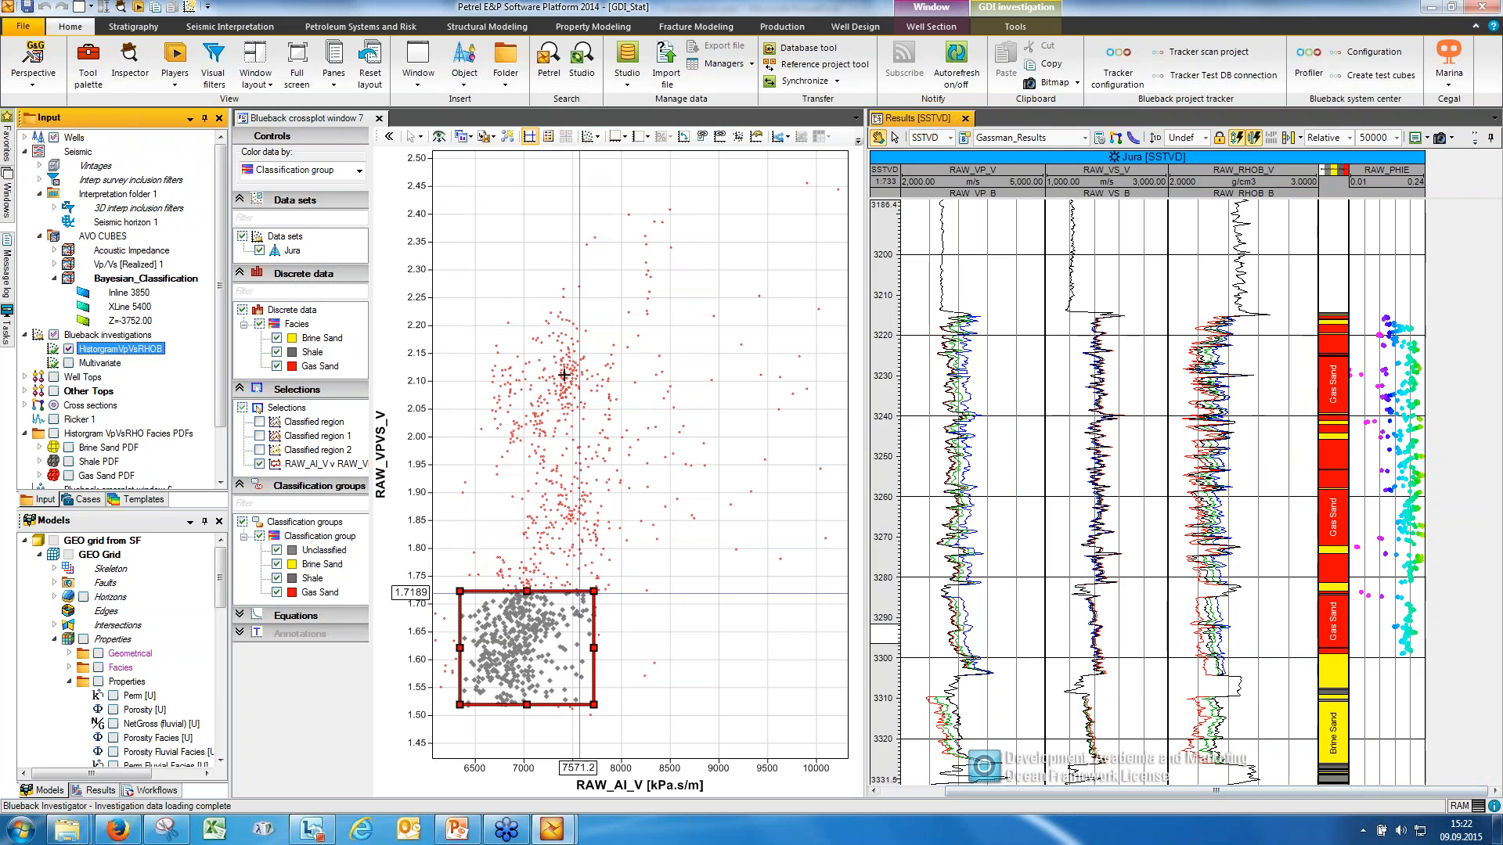
drag(562, 591, 561, 526)
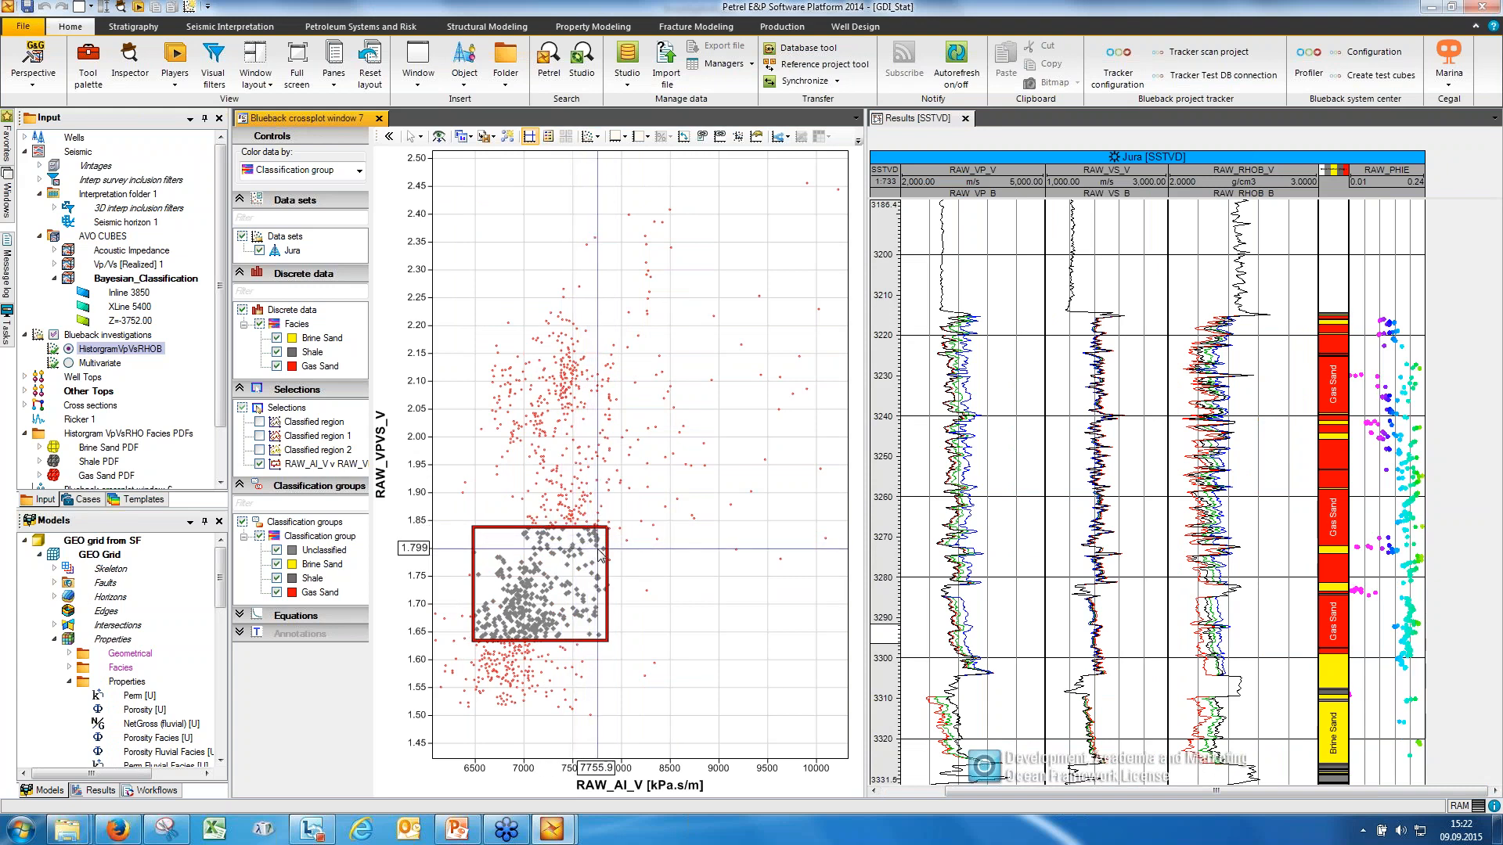
- Show the Multivariate investigation in a new crossplot window with PHI on the horizontal axis
right_click(109, 364)
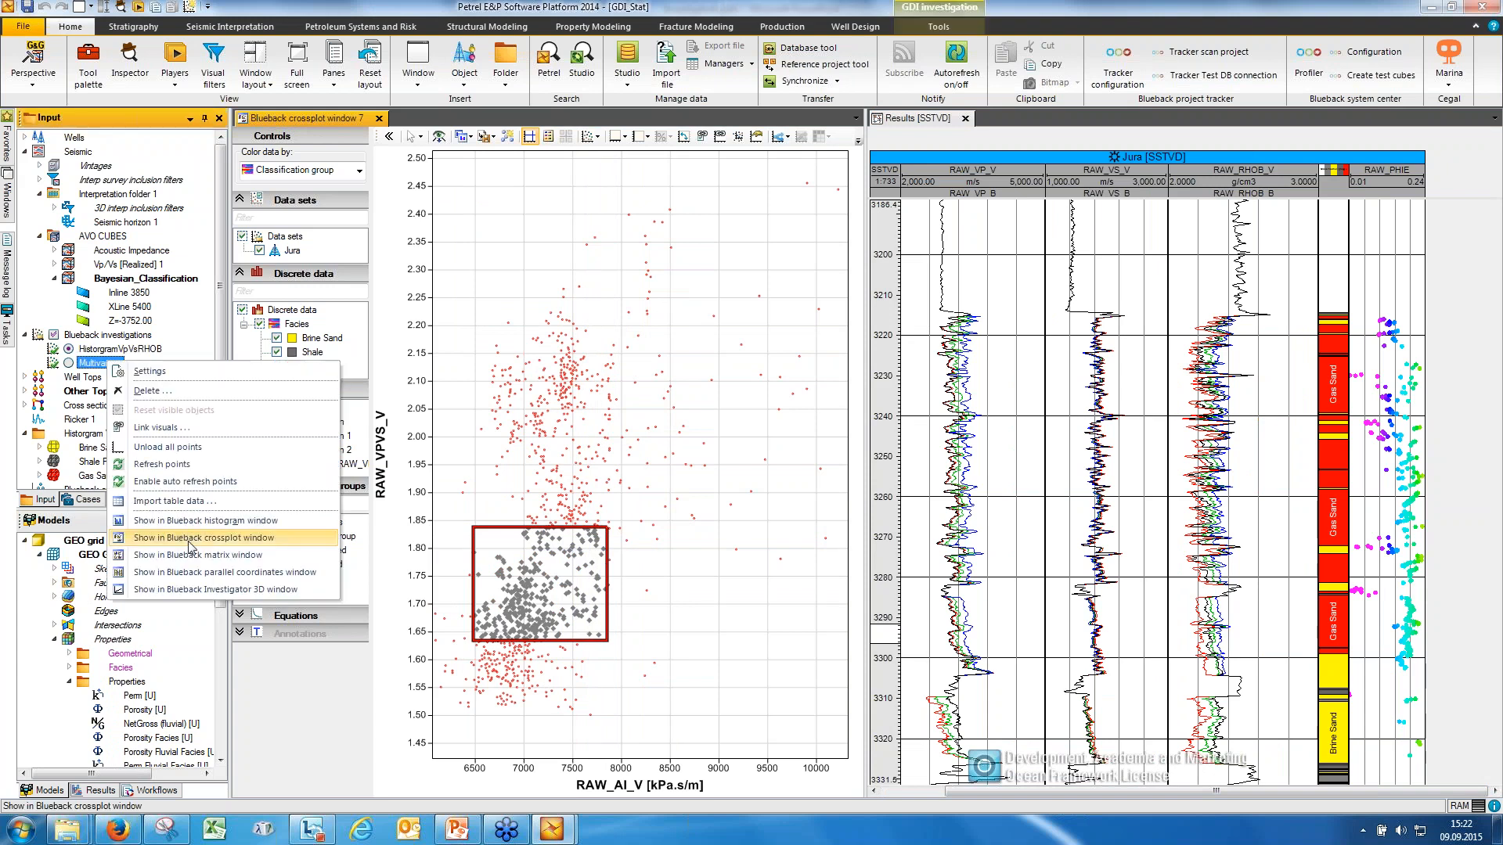
click(188, 540)
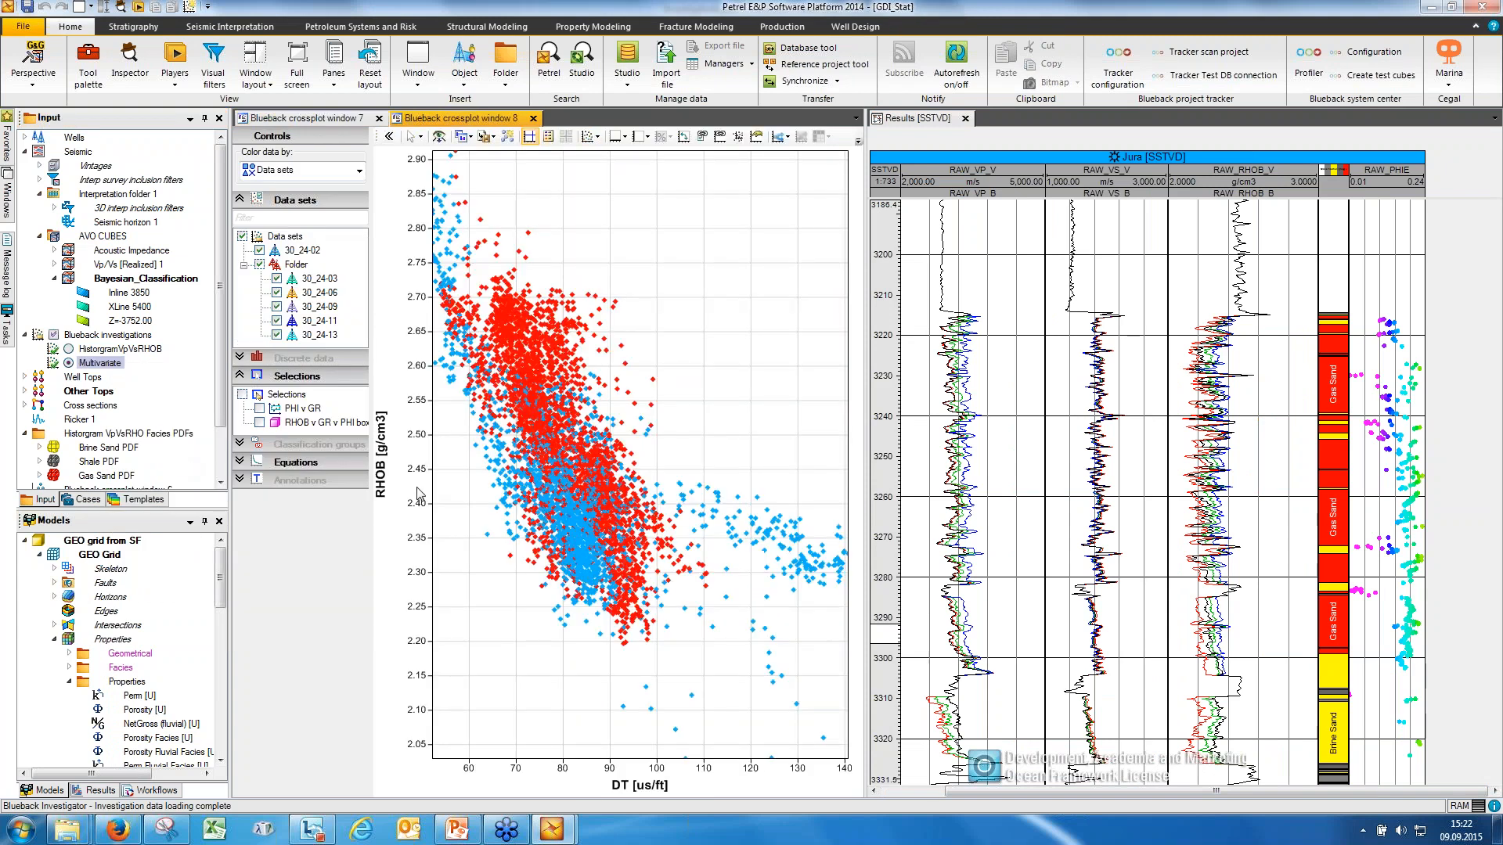
click(255, 466)
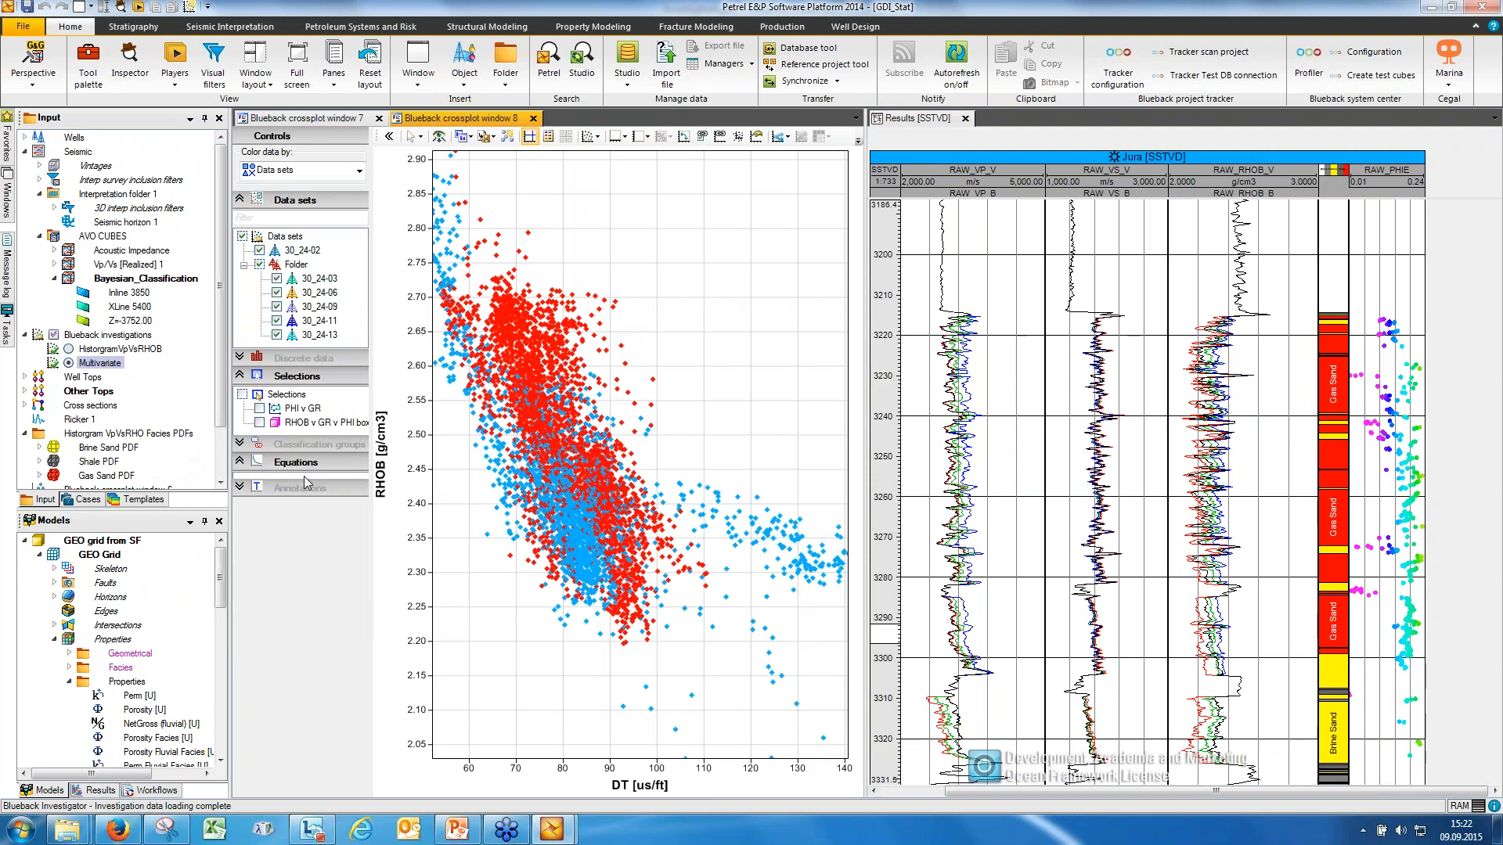
right_click(636, 785)
mouse_move(708, 744)
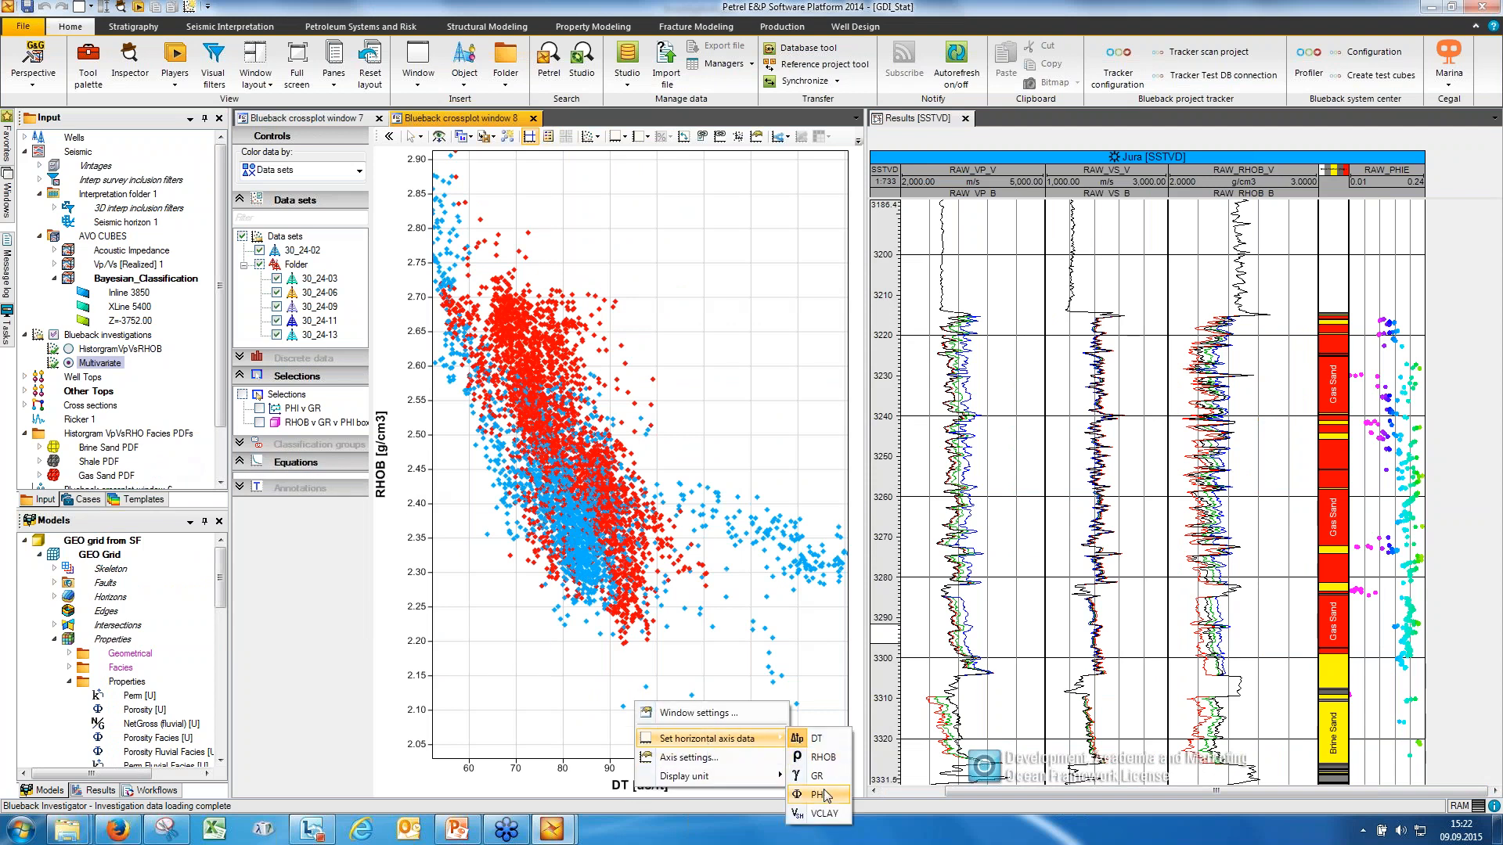
click(814, 774)
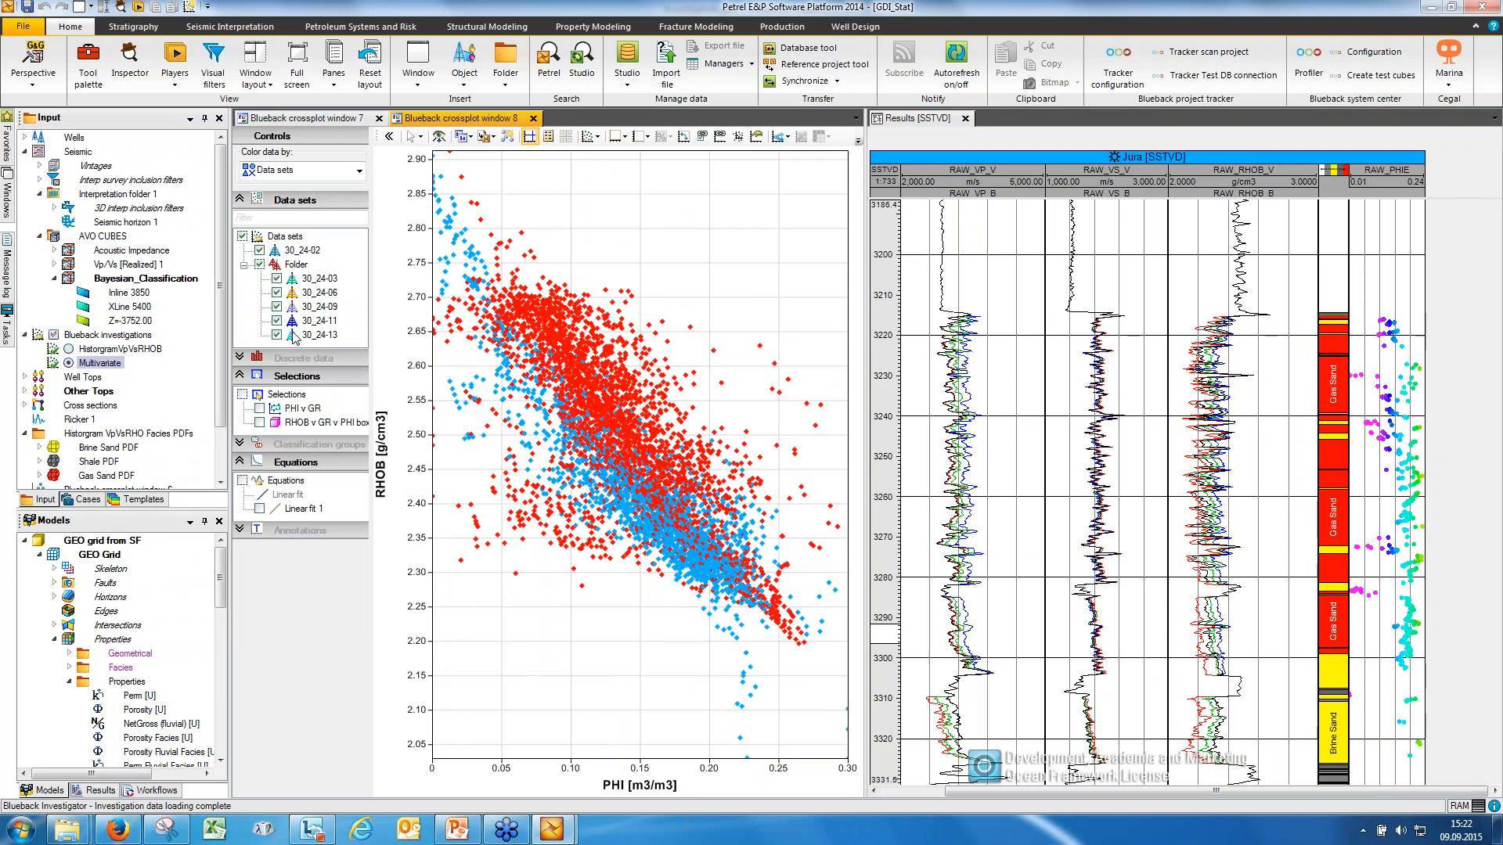
- Hide the Folder wells so only 30_24-02 remains, show Linear fit 1, and maximize the crossplot window
click(260, 265)
click(259, 509)
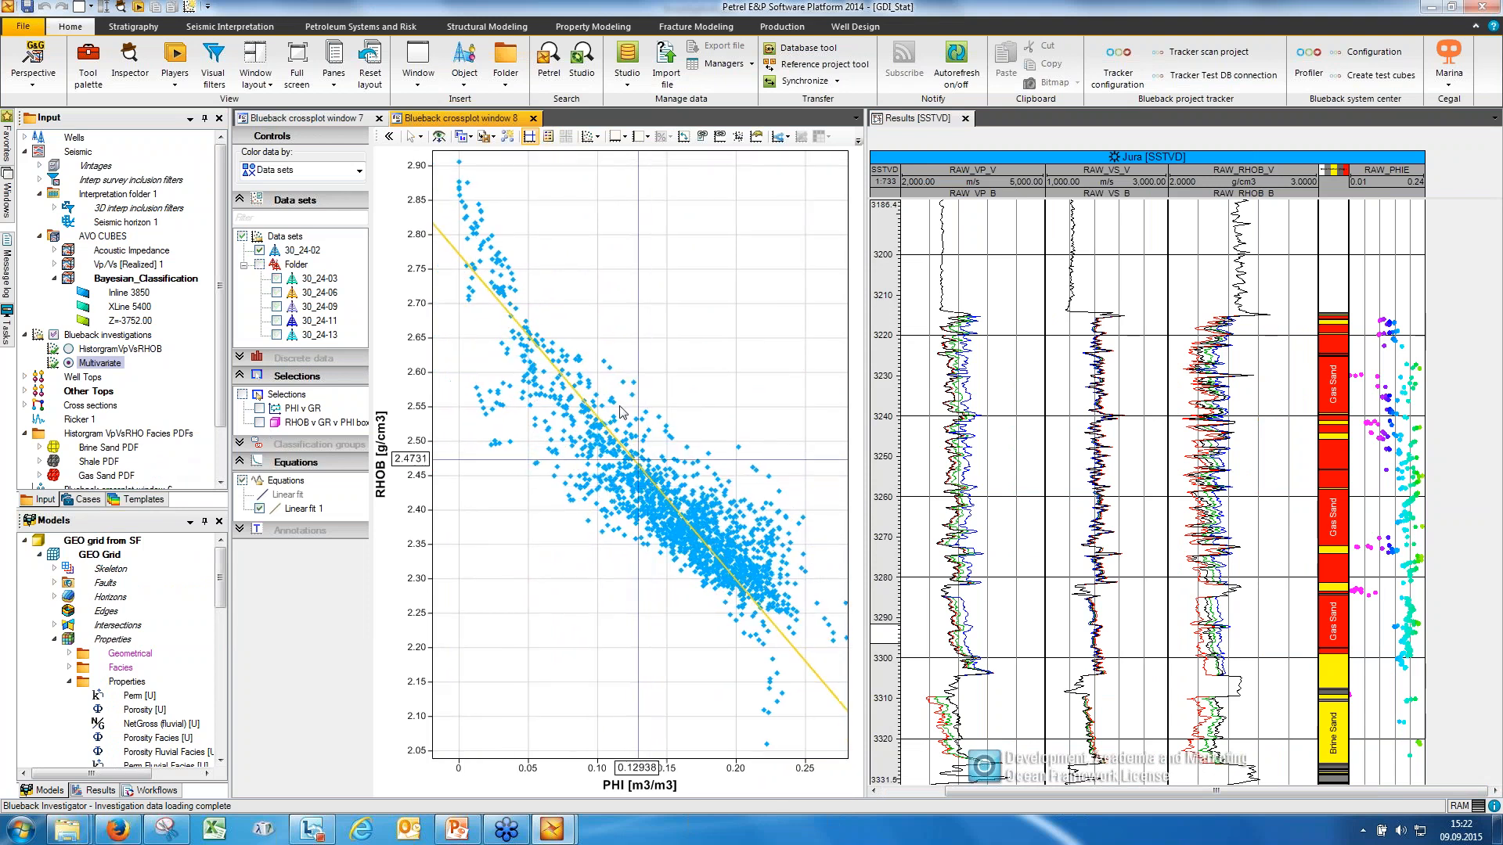
double_click(501, 124)
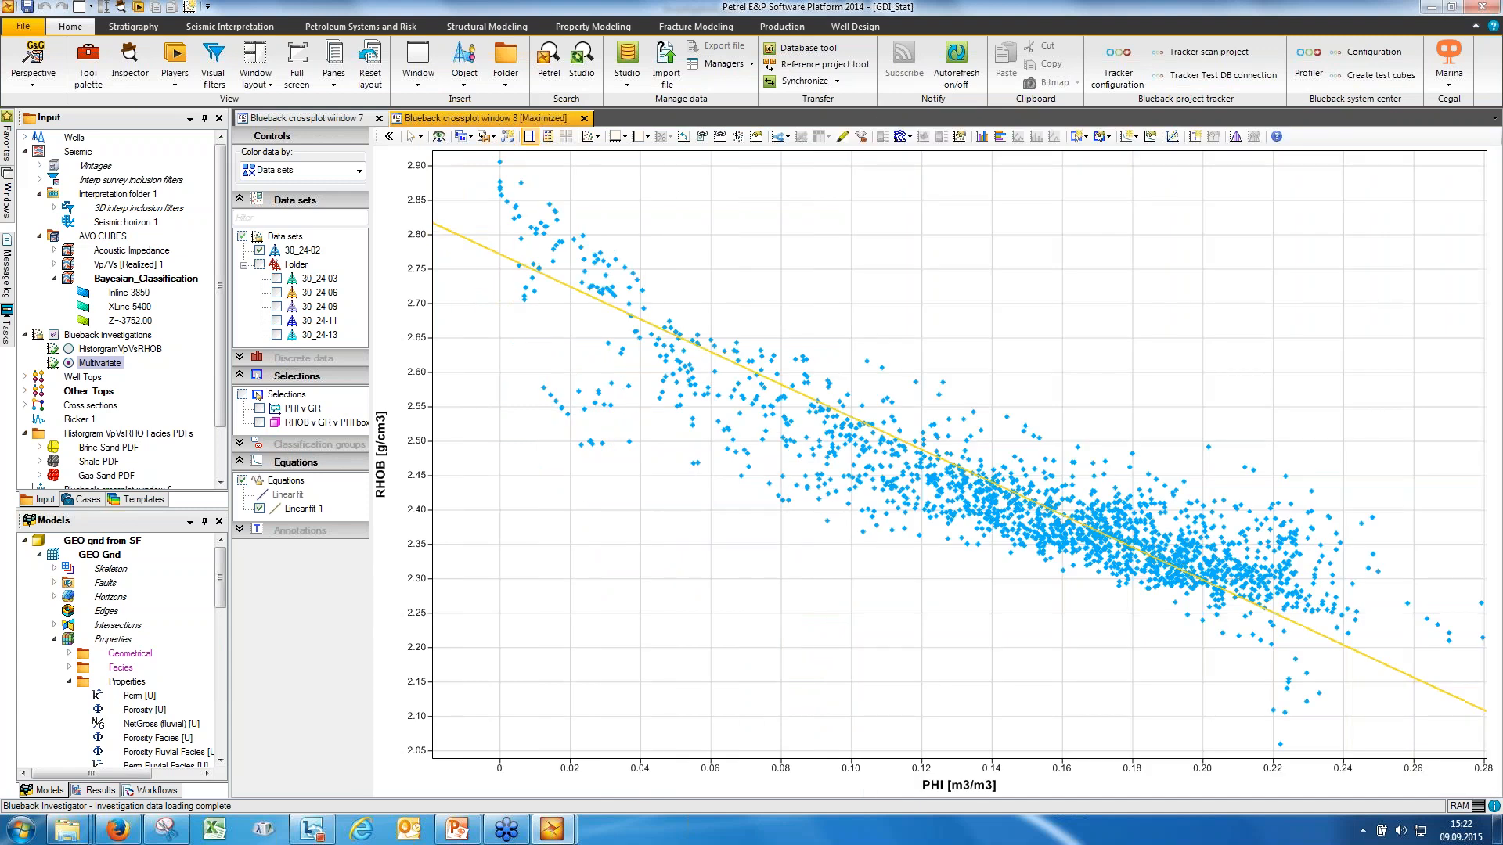
- Add well 30_25-a1 as a data set to the Multivariate investigation, using RHOB as its density log
click(109, 363)
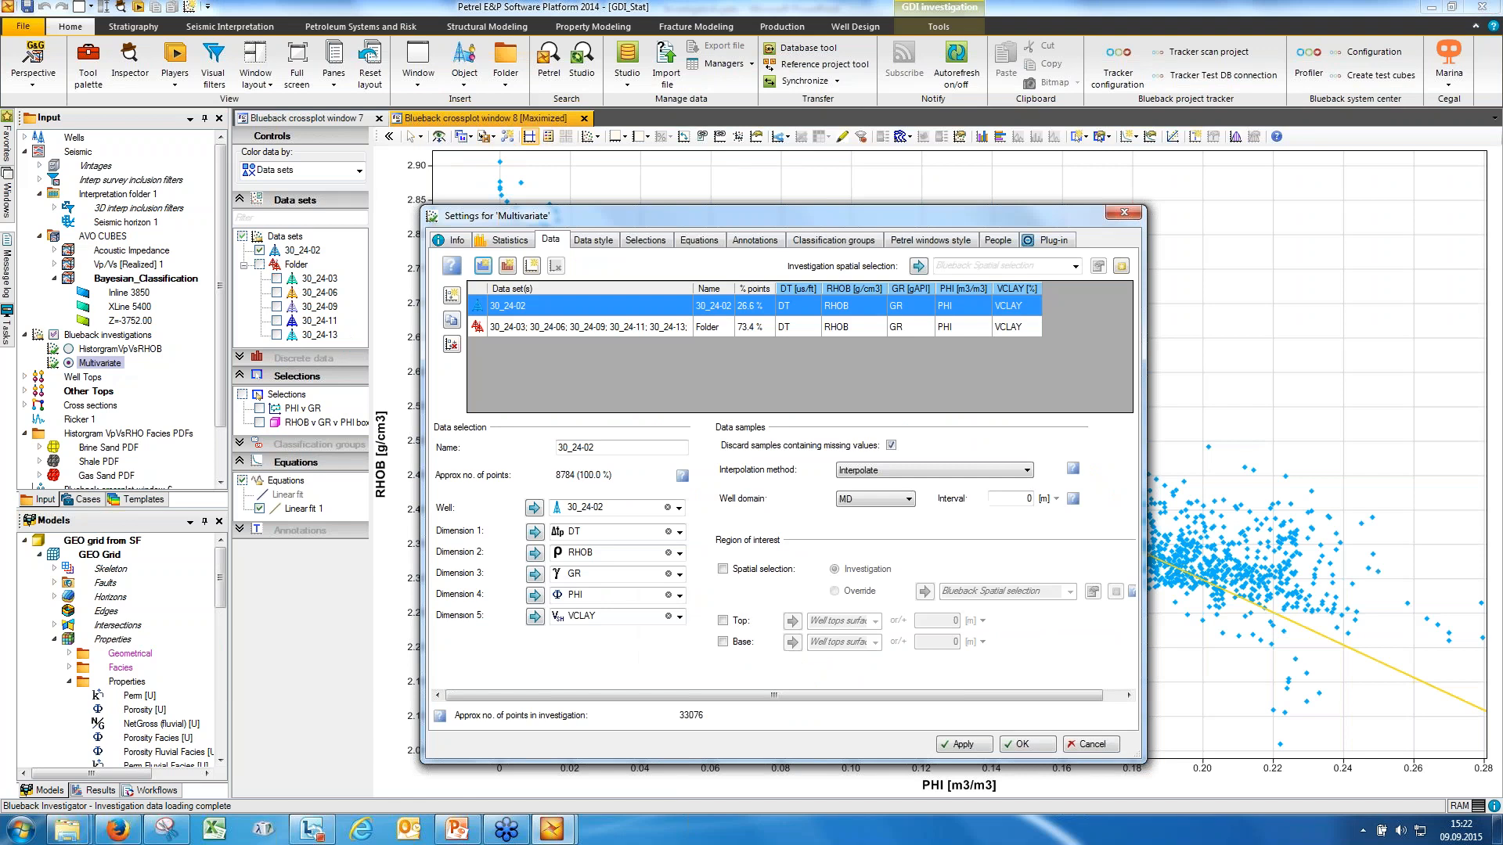
click(452, 297)
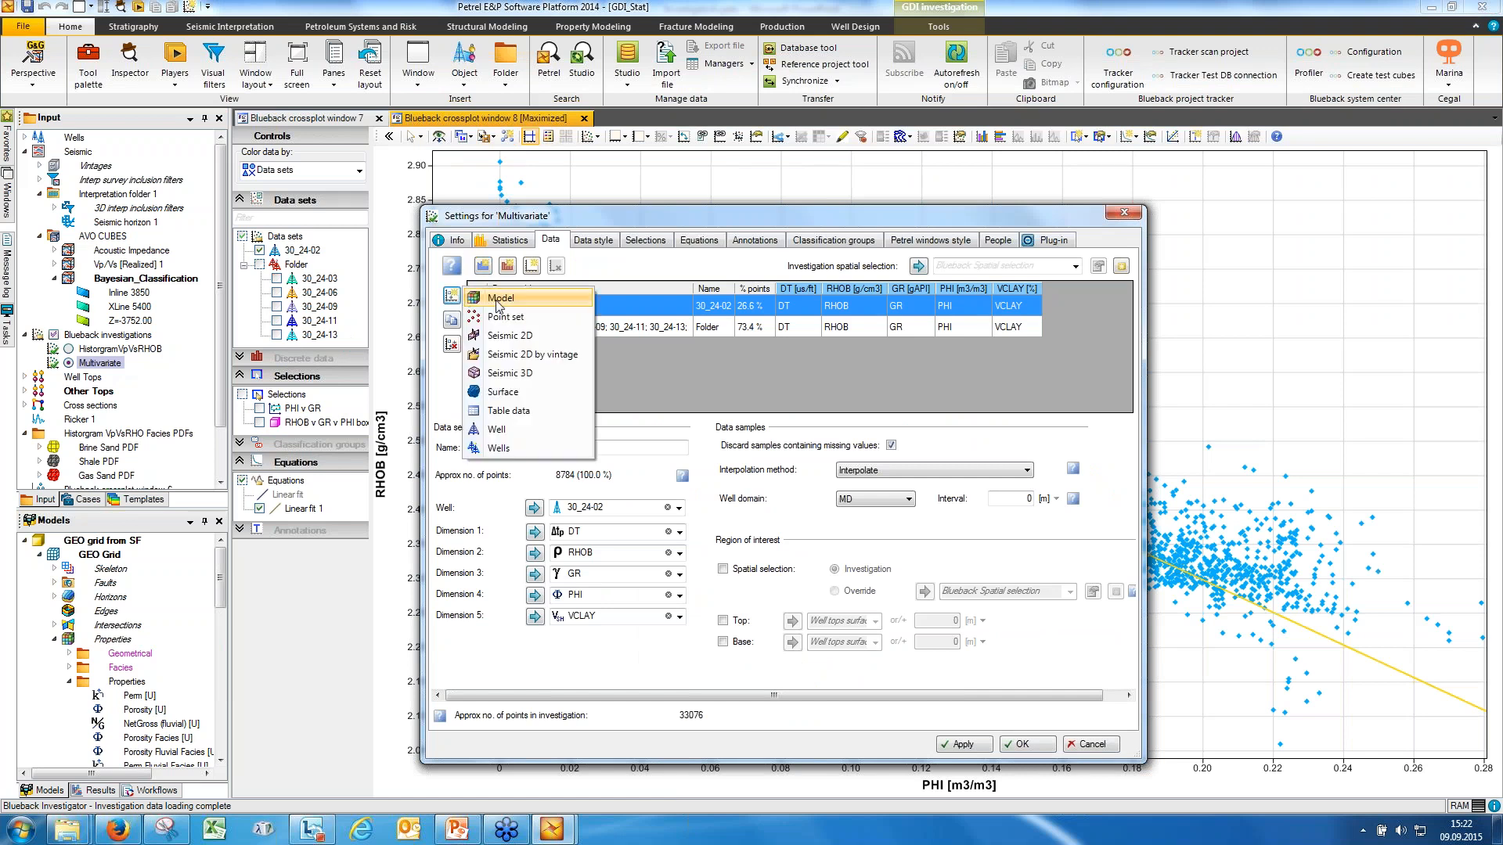
click(502, 430)
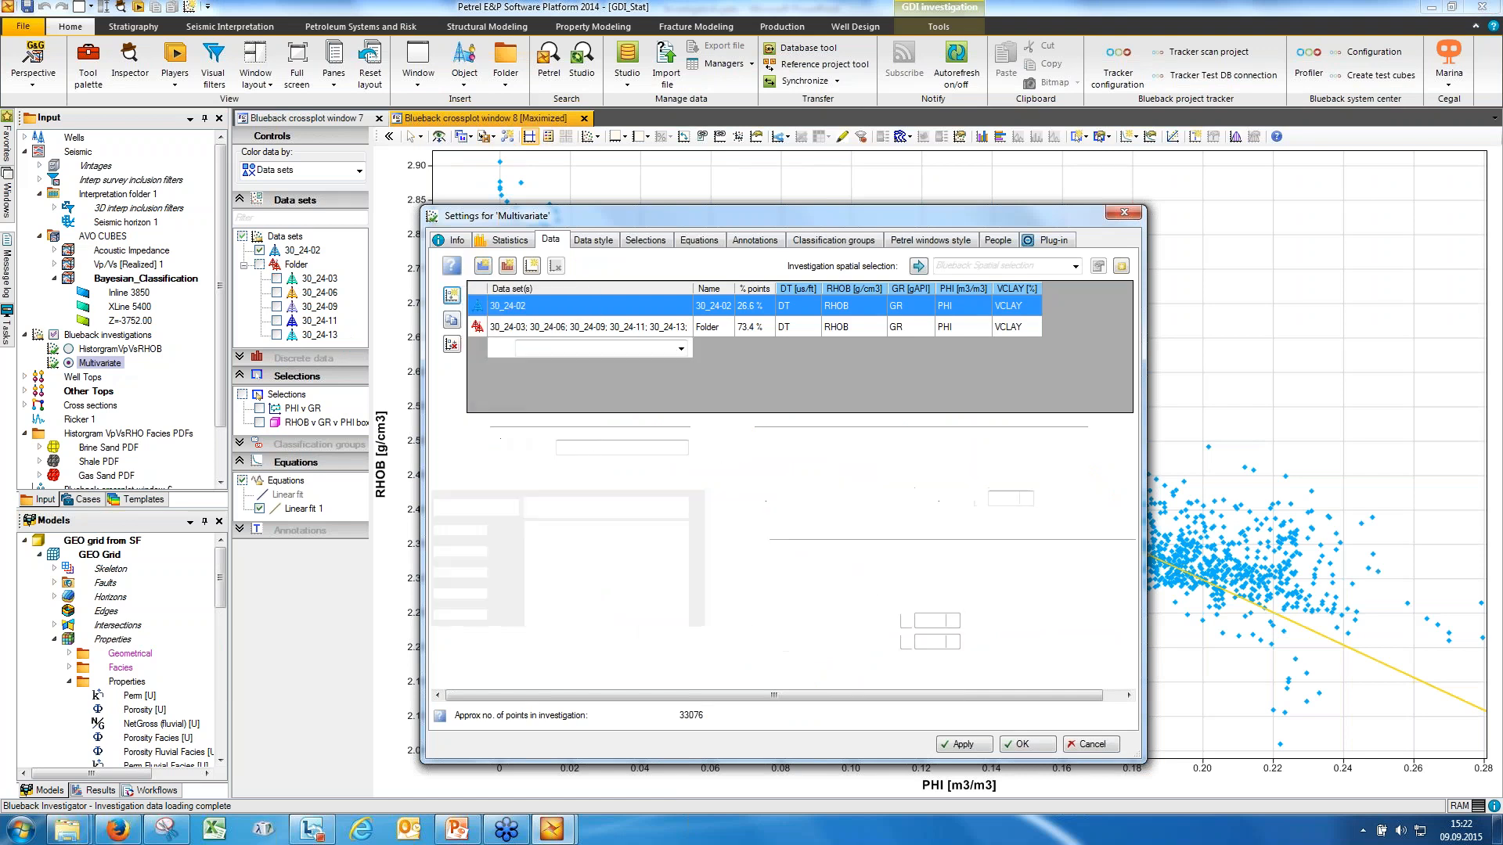
click(678, 508)
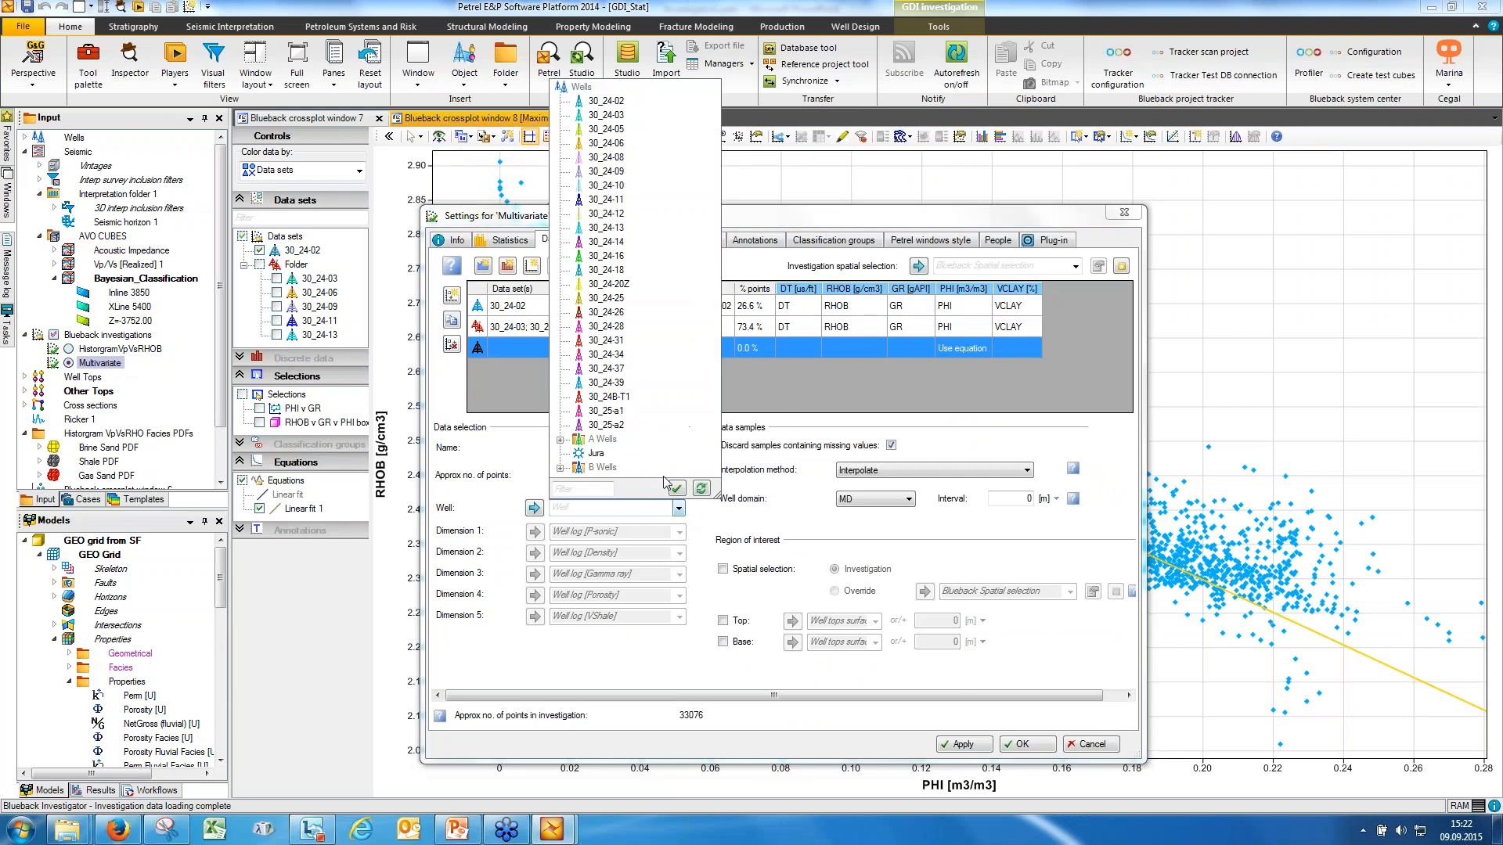
click(606, 411)
click(679, 553)
click(620, 586)
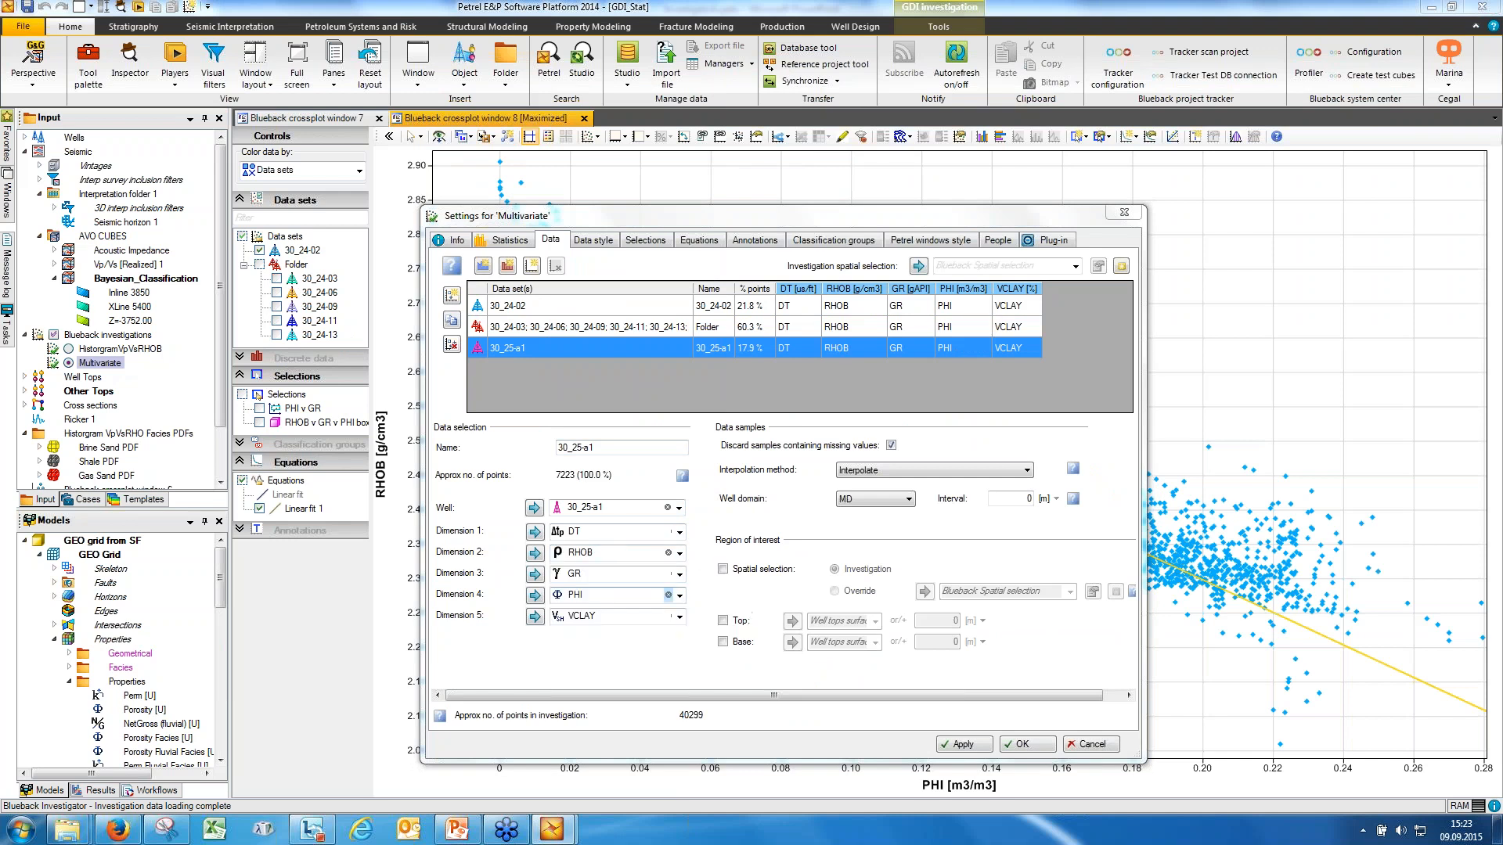
- Clear the PHI log of 30_25-a1, have PHI calculated by the Linear fit 1 equation with RHOB as input, and accept the settings
click(668, 595)
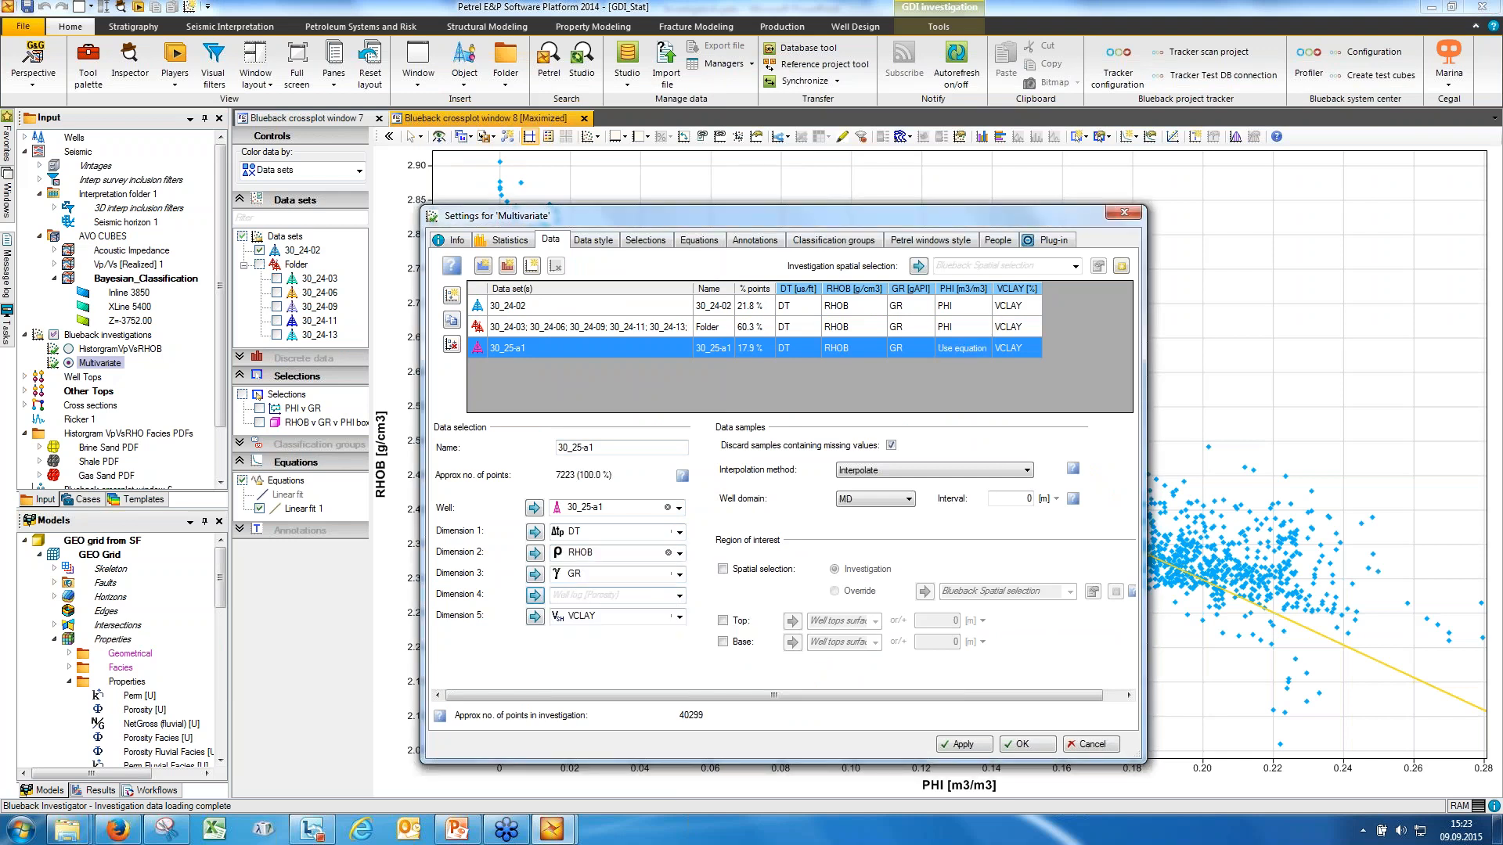
click(963, 289)
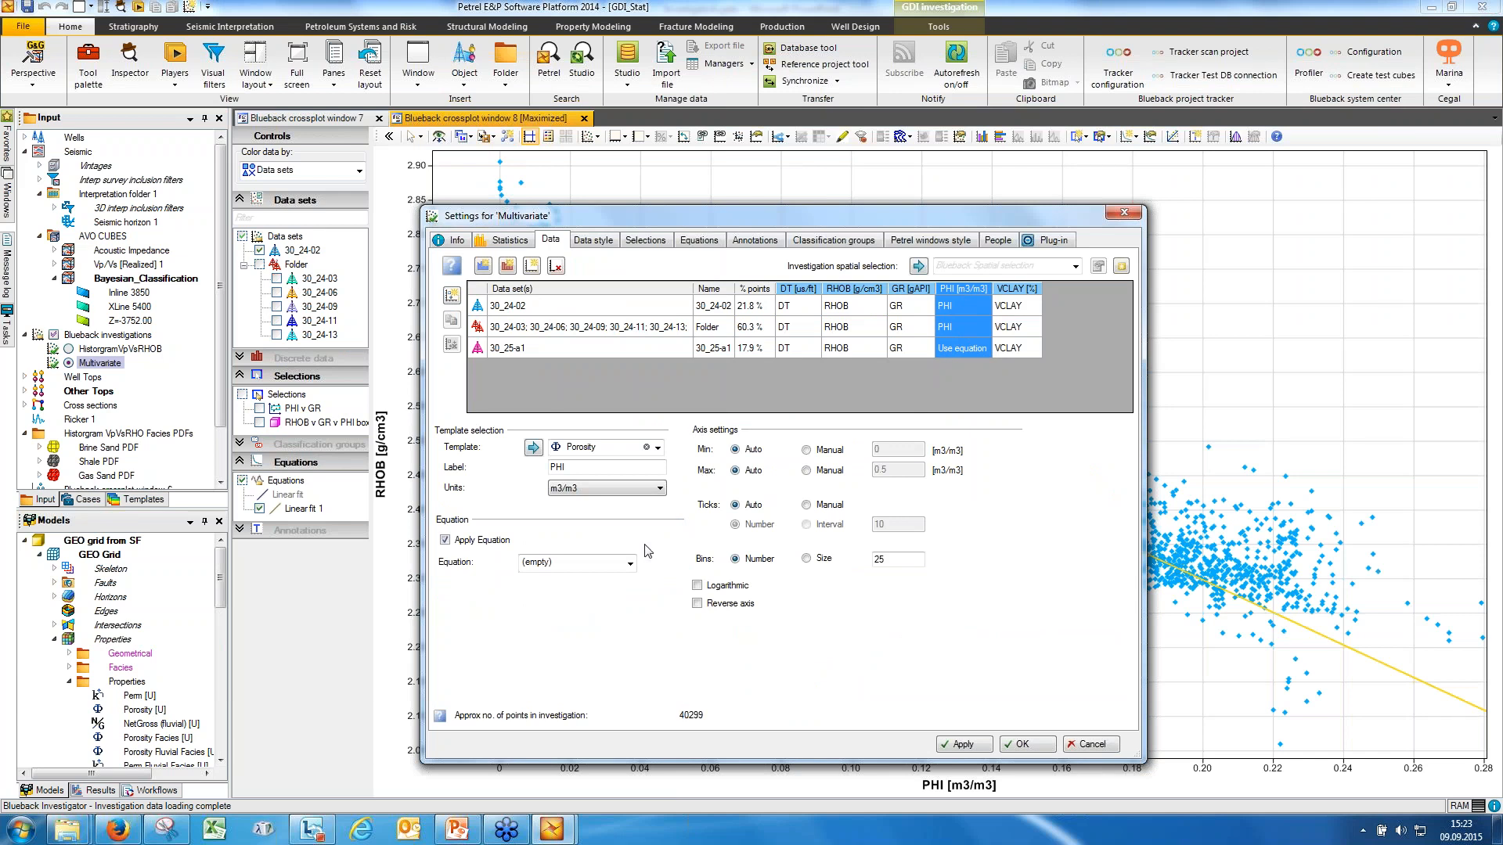
click(630, 564)
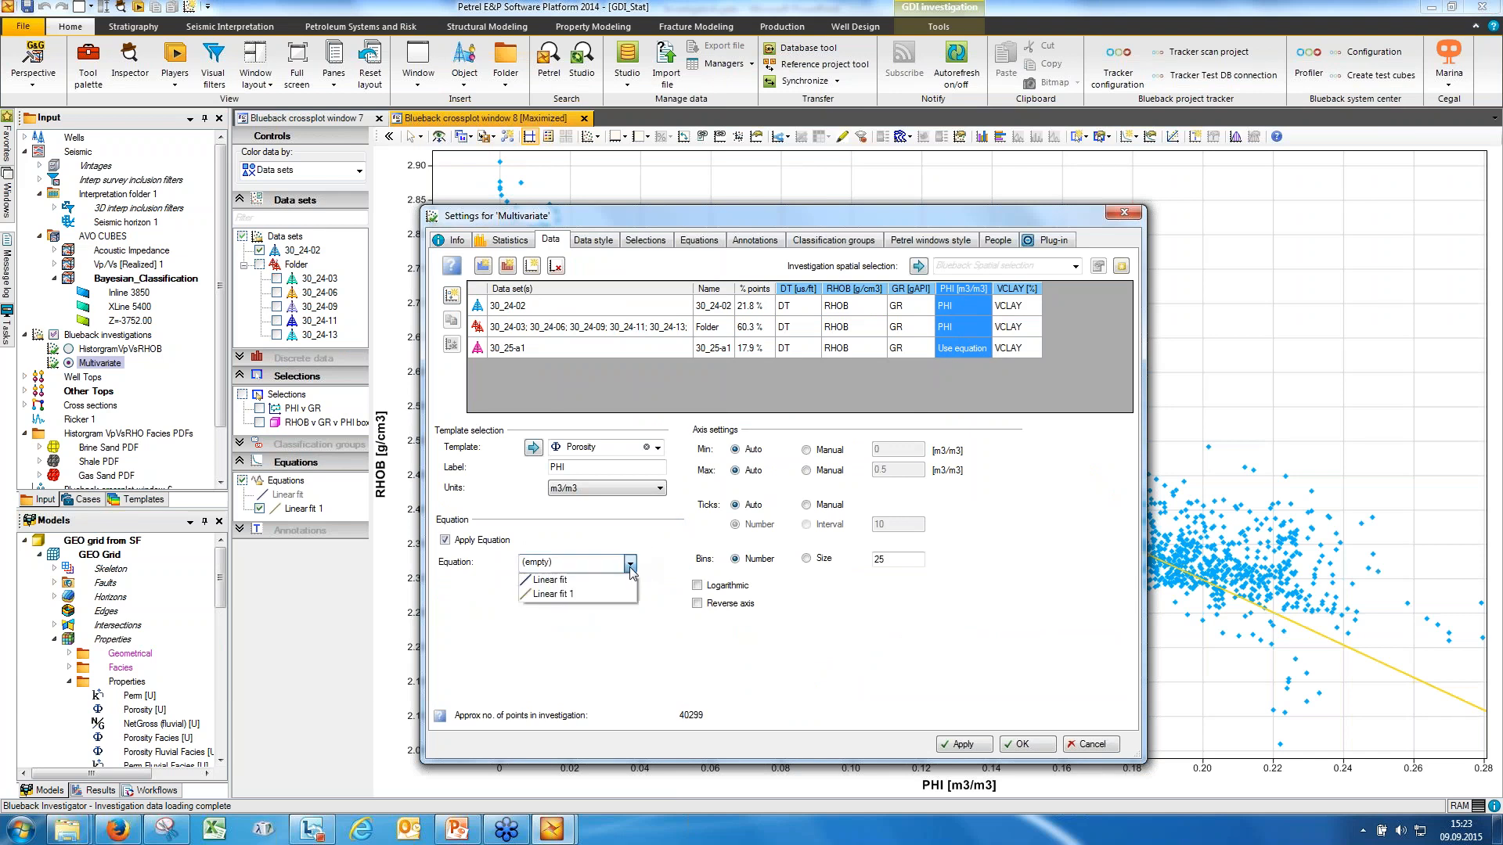
click(586, 594)
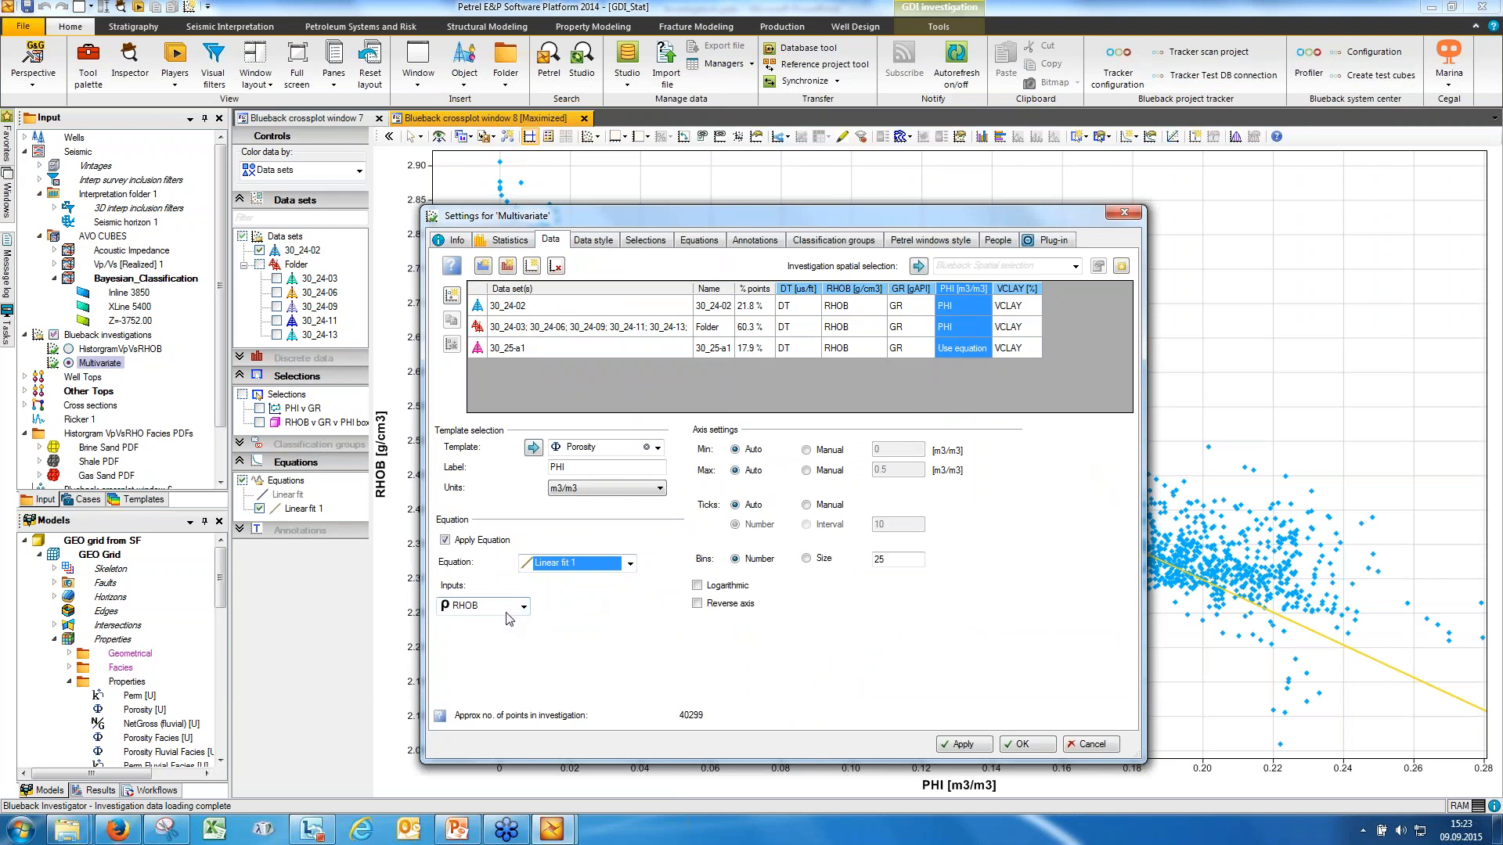
click(1024, 744)
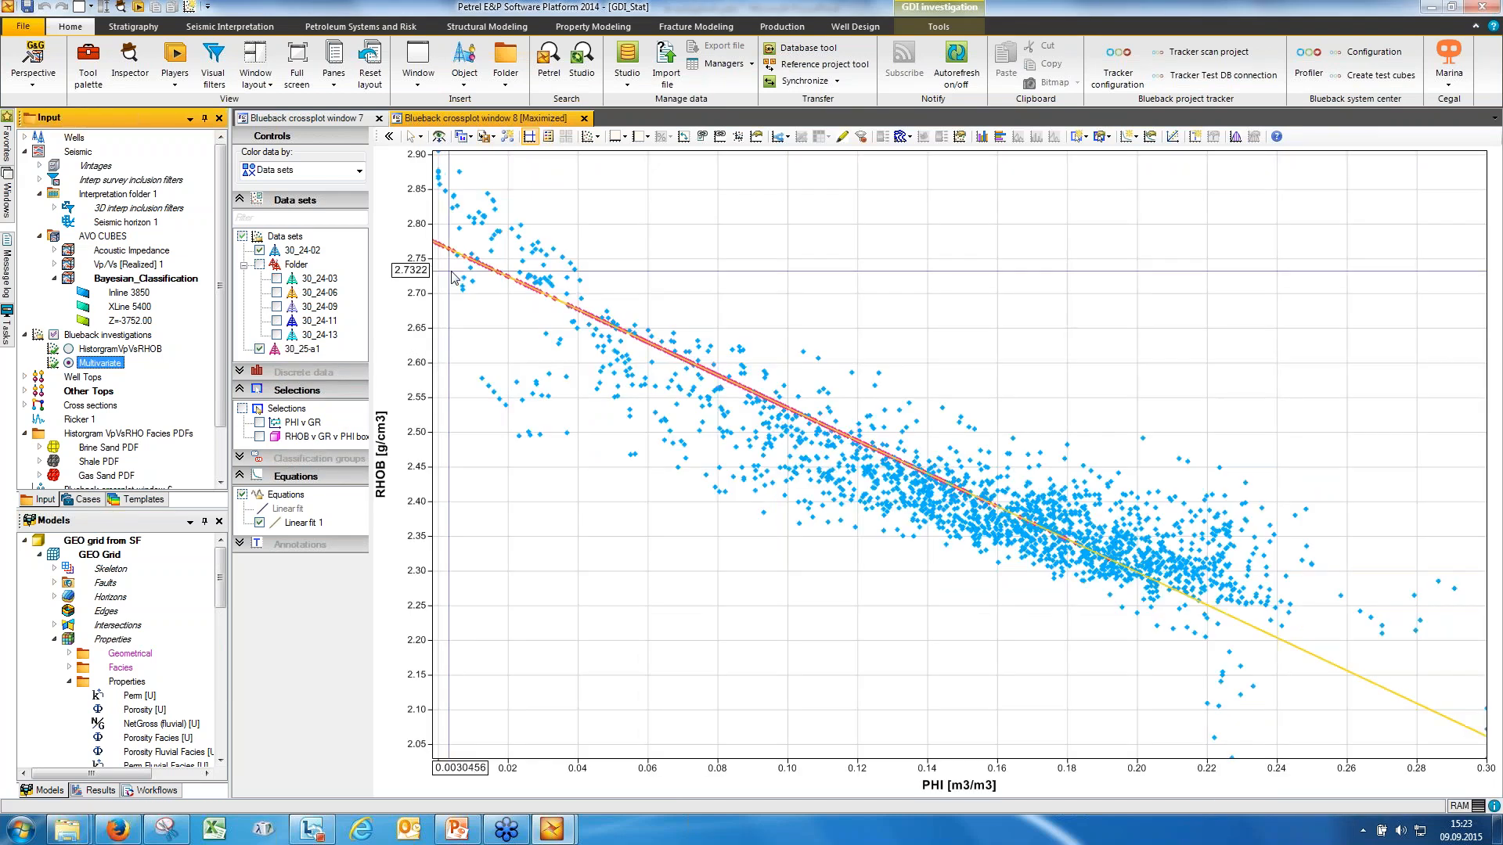
- Hide Linear fit 1, put GR on the crossplot's horizontal axis, and leave the PHI v GR filter off
click(259, 522)
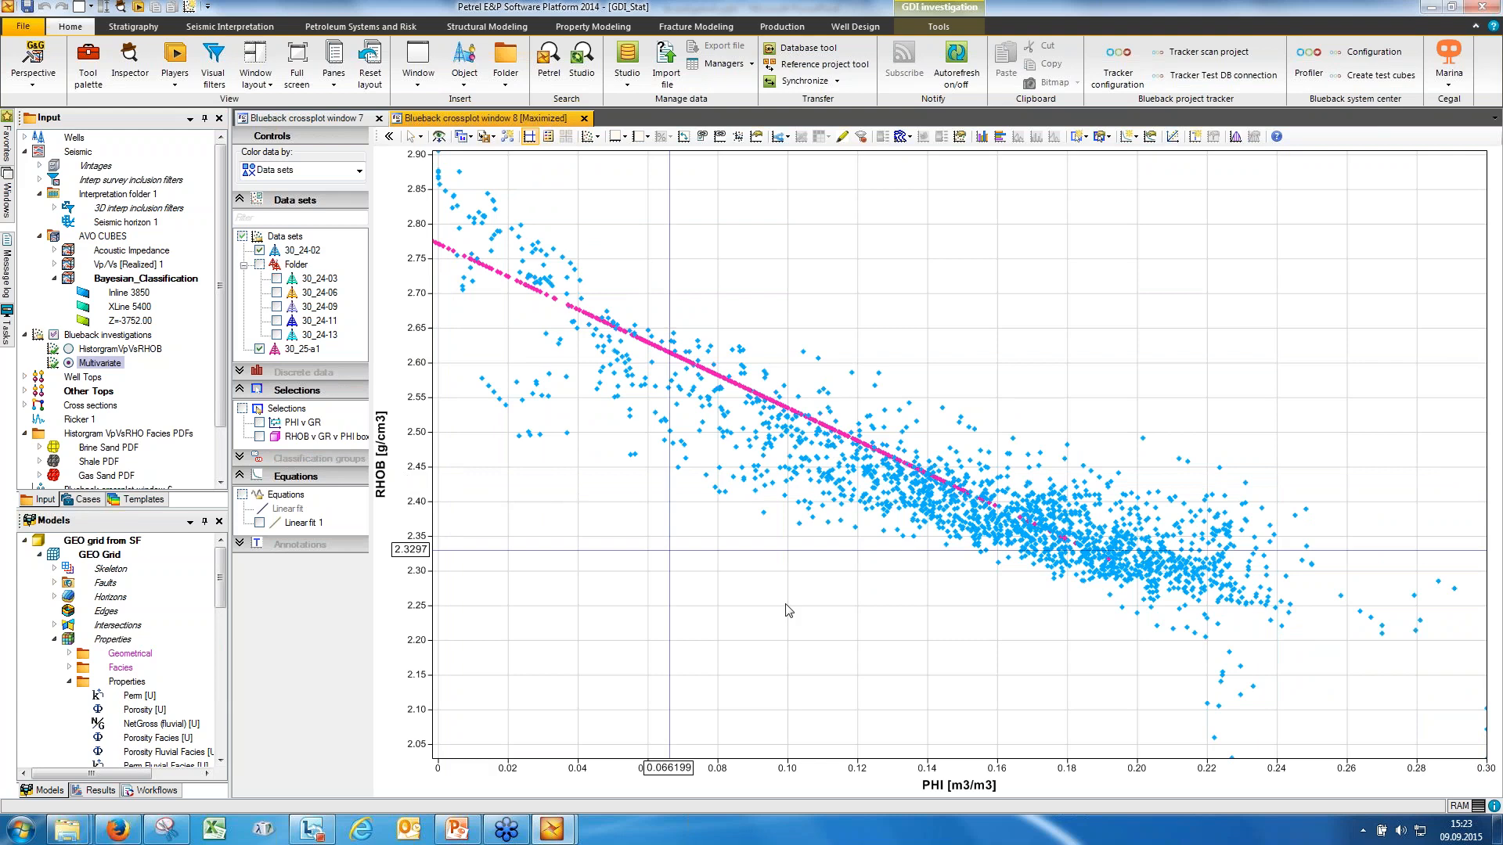
right_click(968, 793)
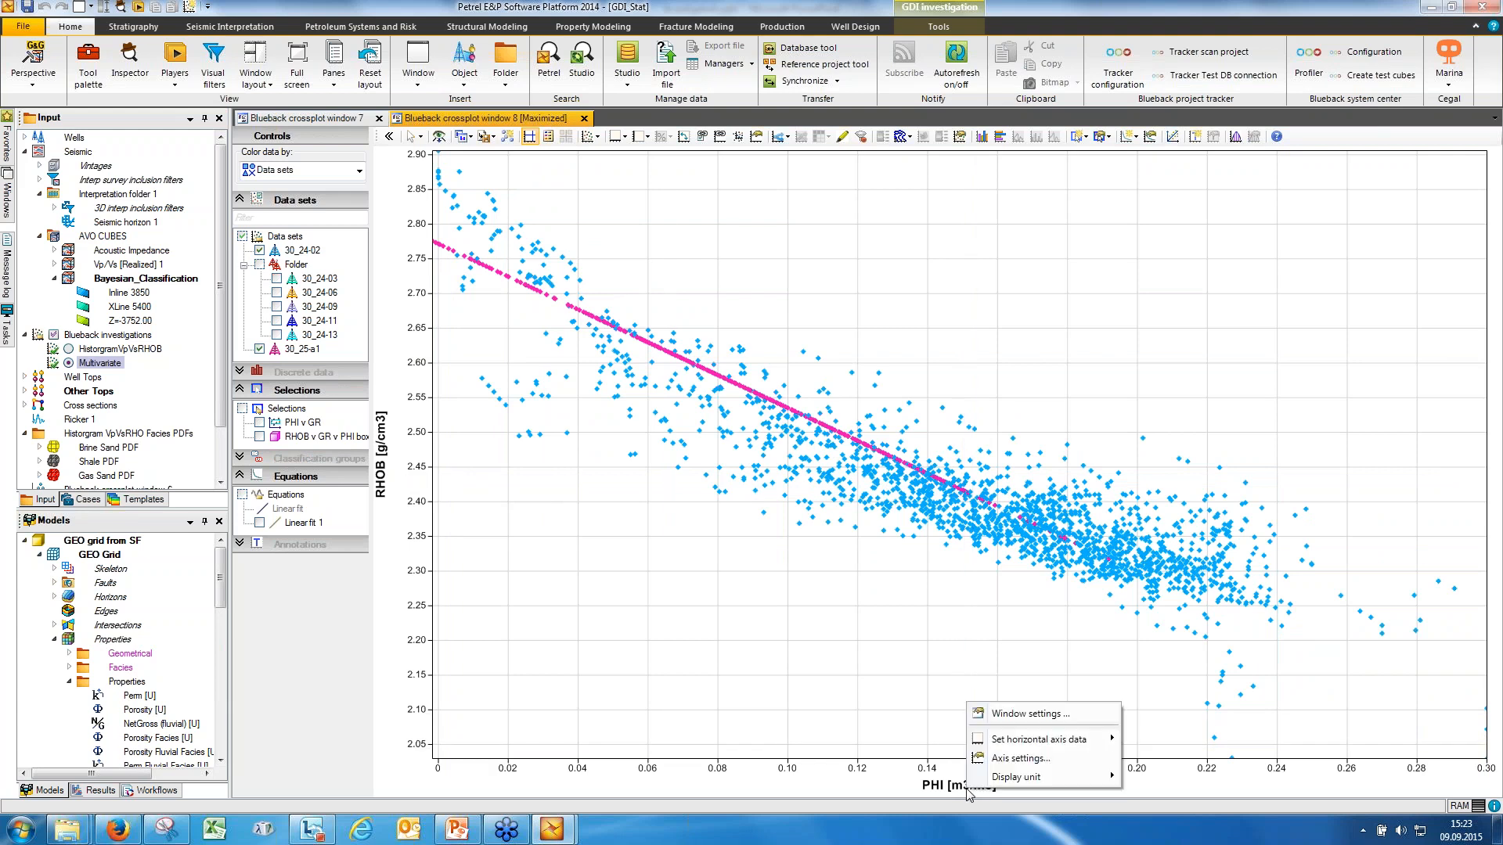
mouse_move(1065, 743)
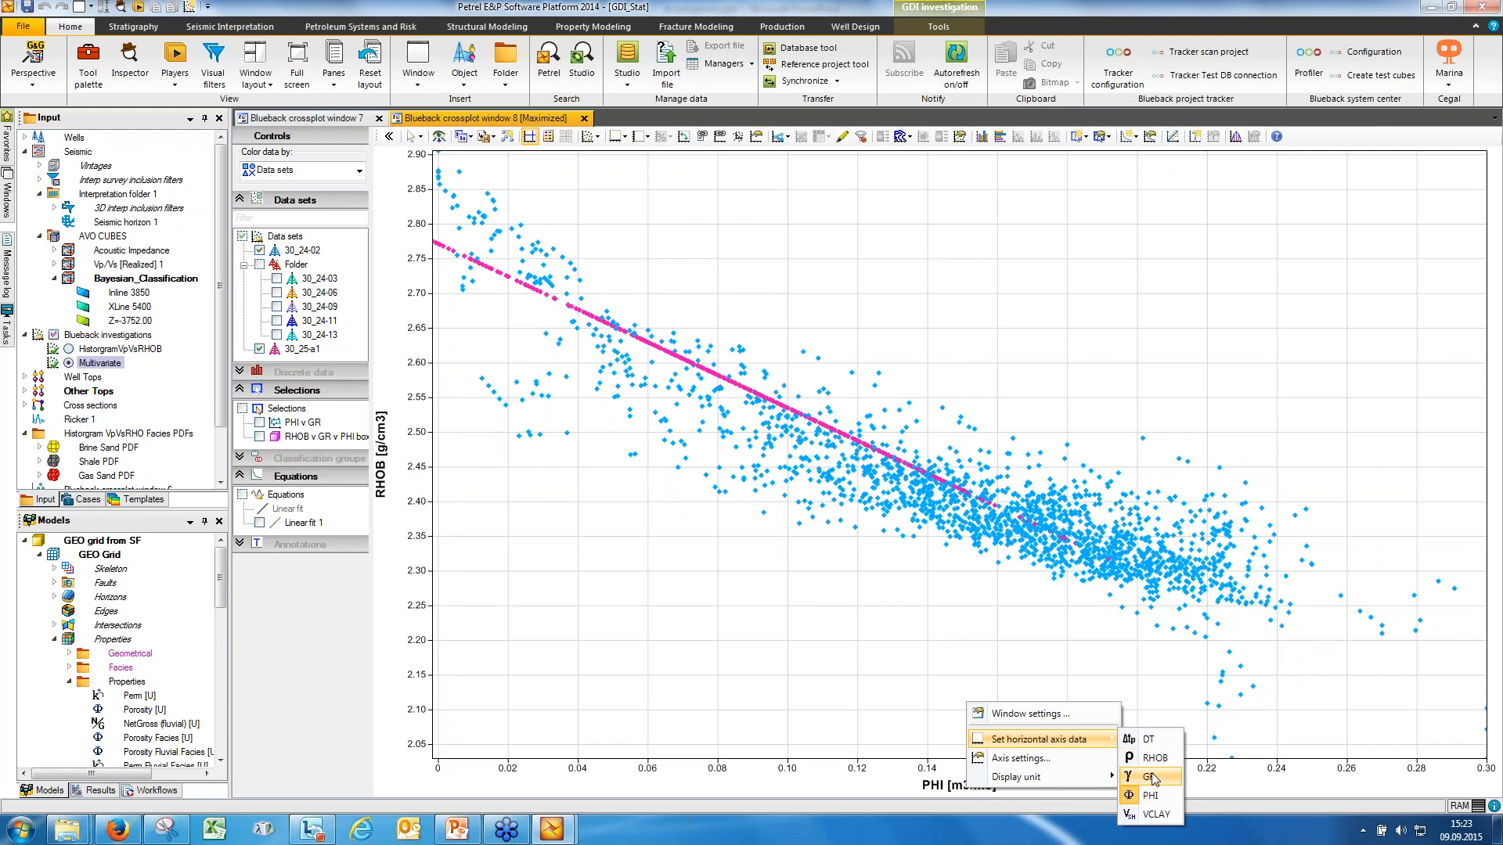
click(1151, 776)
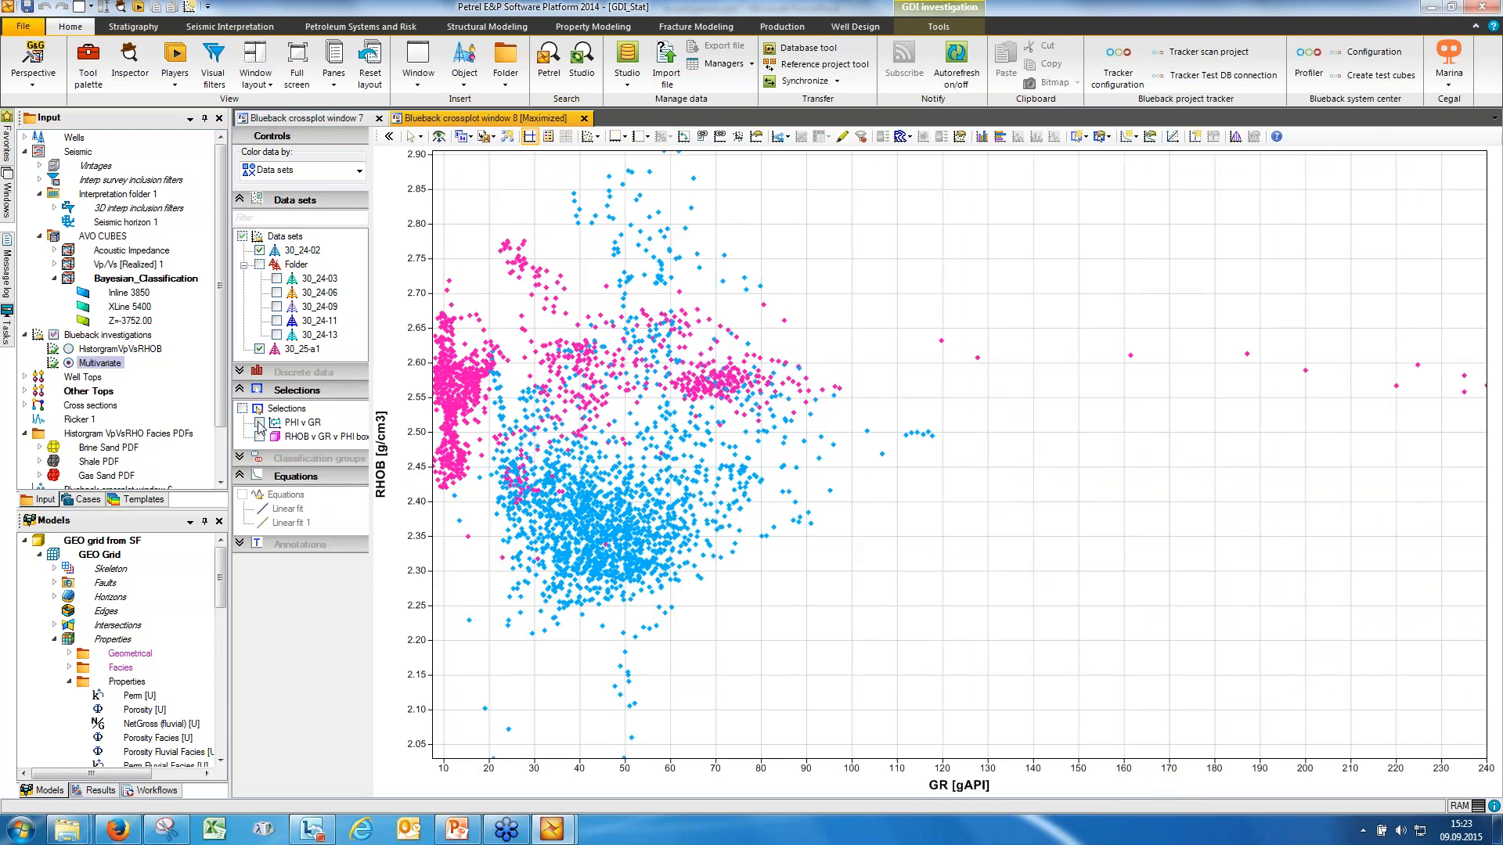
click(259, 423)
click(259, 422)
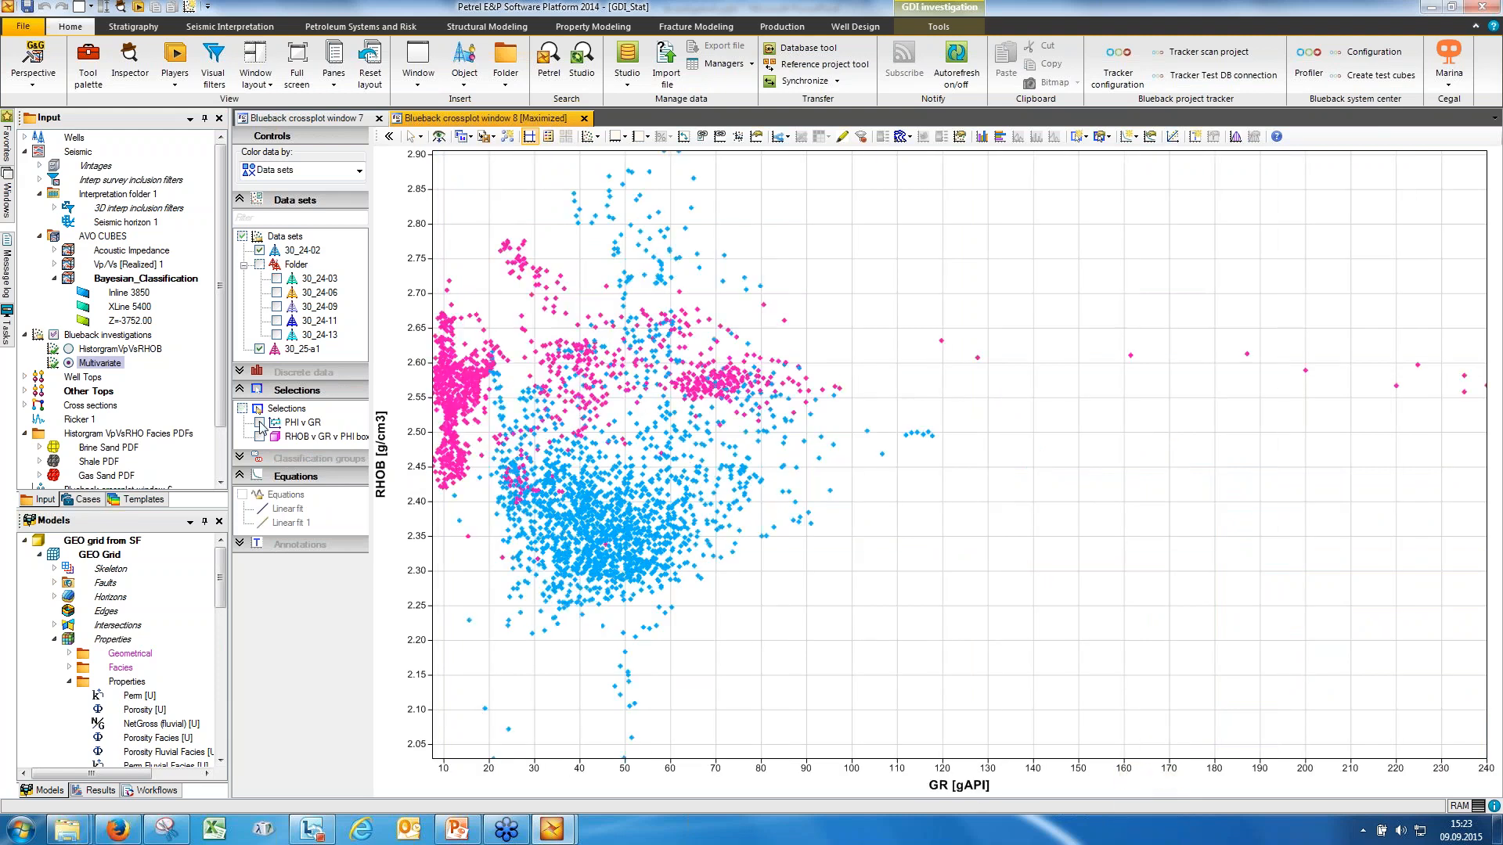
- Add a 1D horizontal axis filter on GR covering about 13 to 24 gAPI
click(1080, 138)
mouse_move(1111, 154)
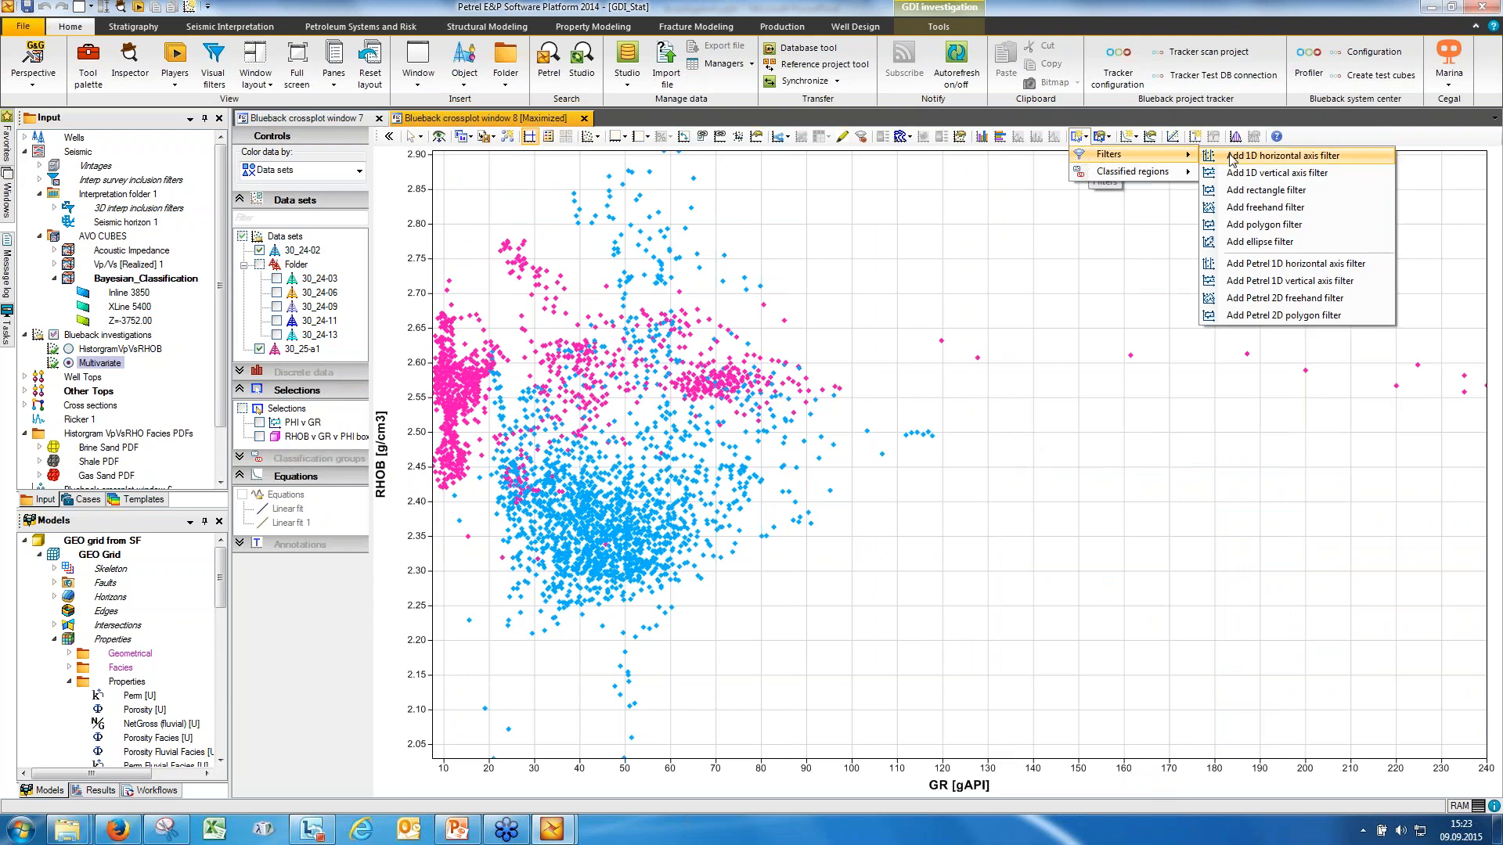
click(1250, 155)
drag(457, 454, 506, 405)
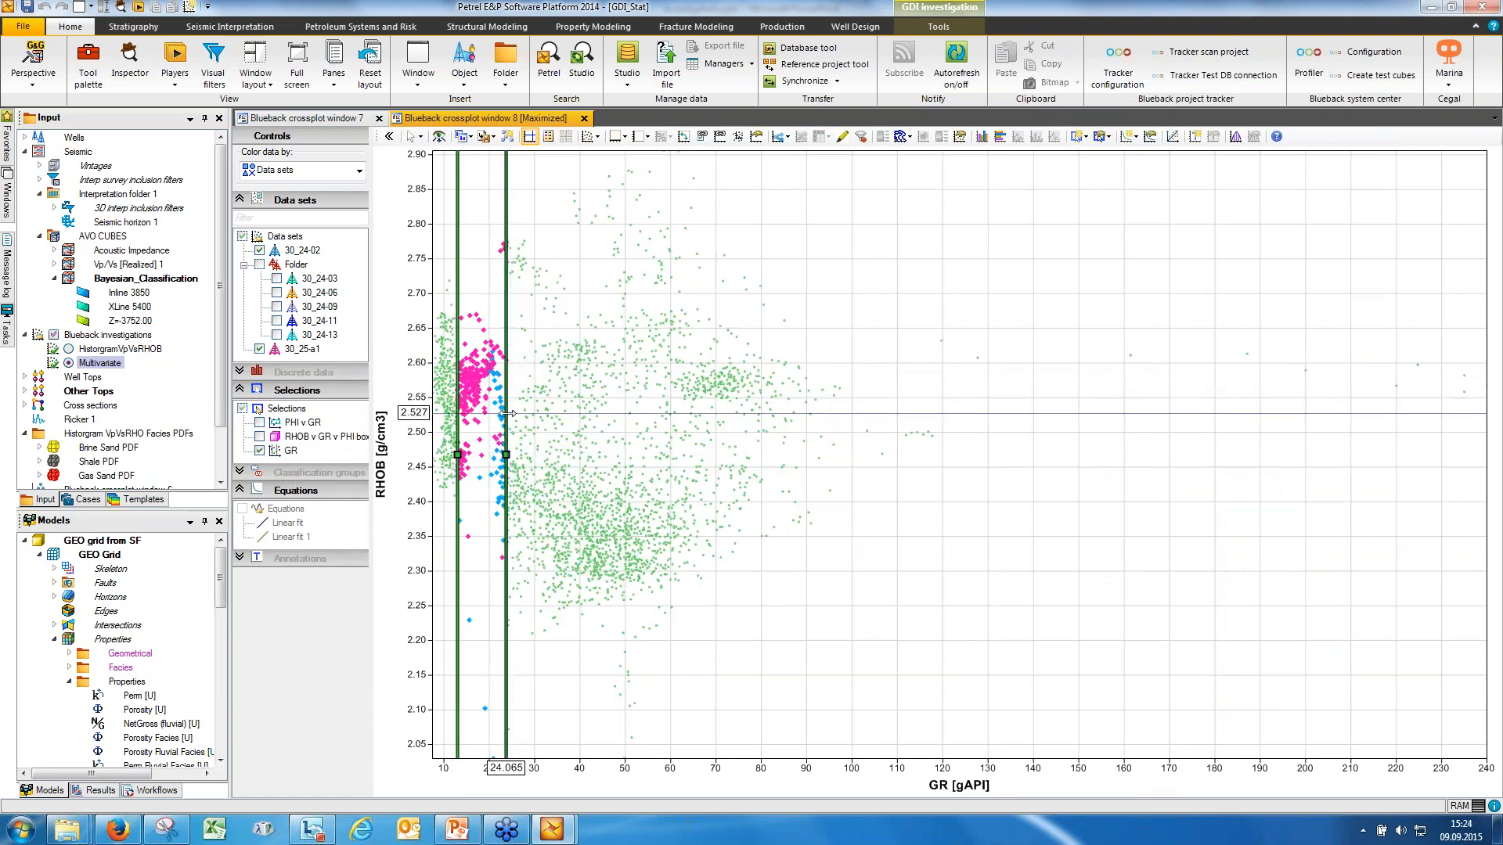
- Put PHI back on the horizontal axis of the crossplot with the GR filter active
right_click(959, 791)
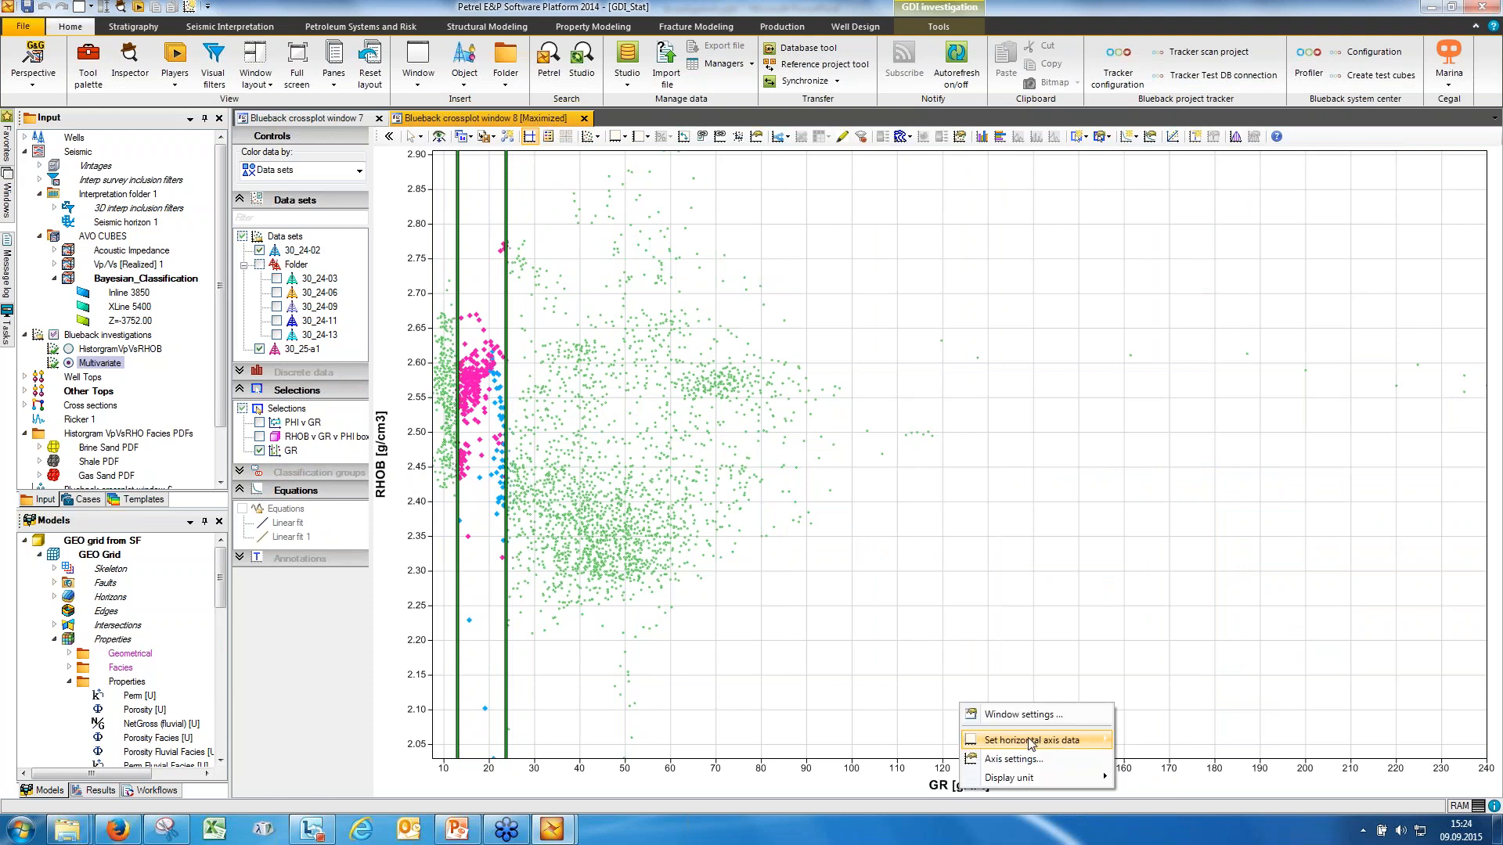
mouse_move(1079, 742)
click(1145, 795)
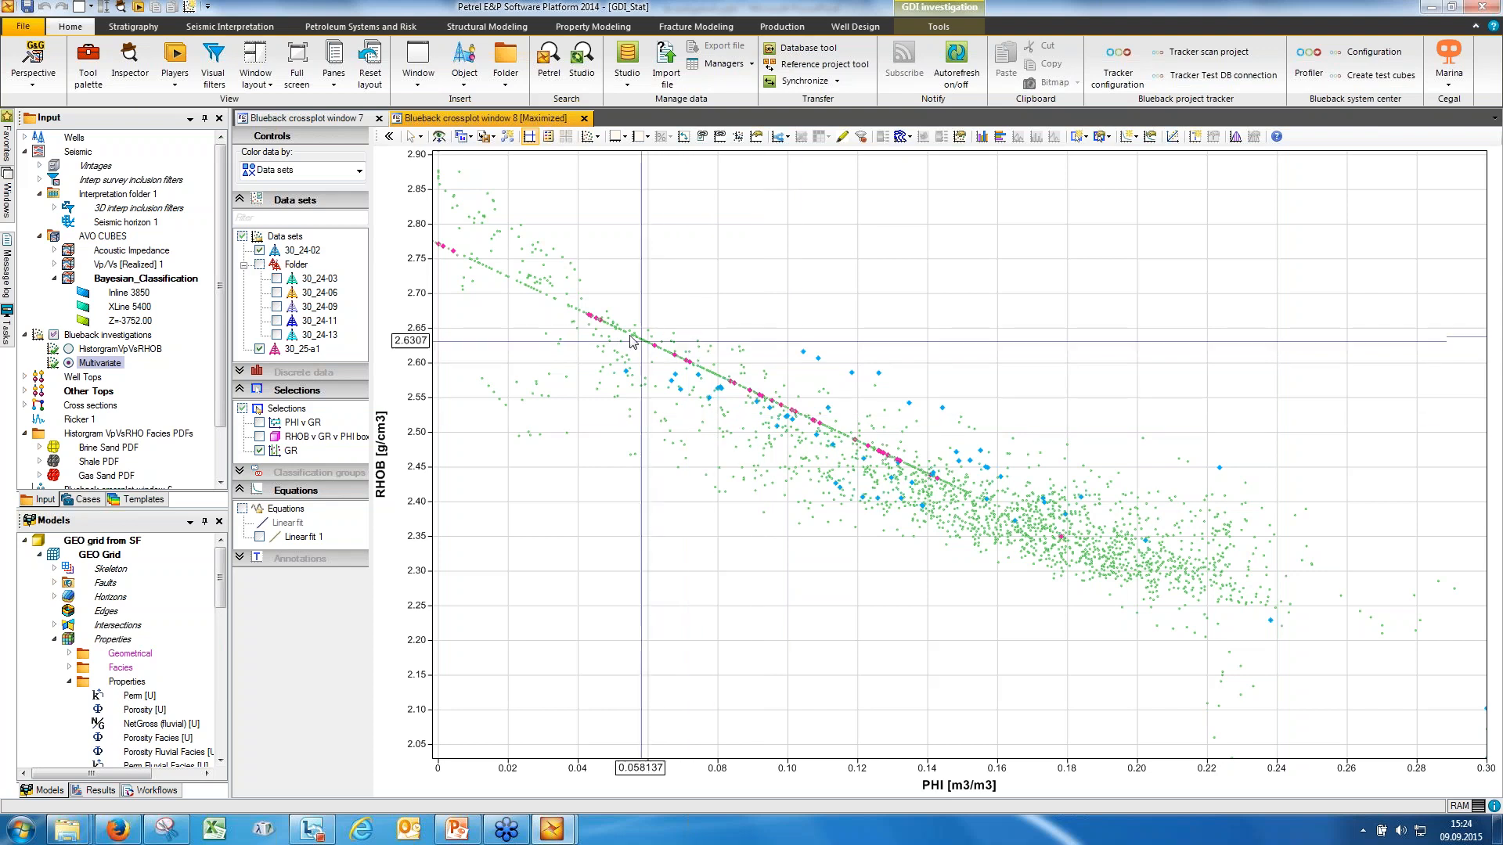
drag(792, 451, 861, 484)
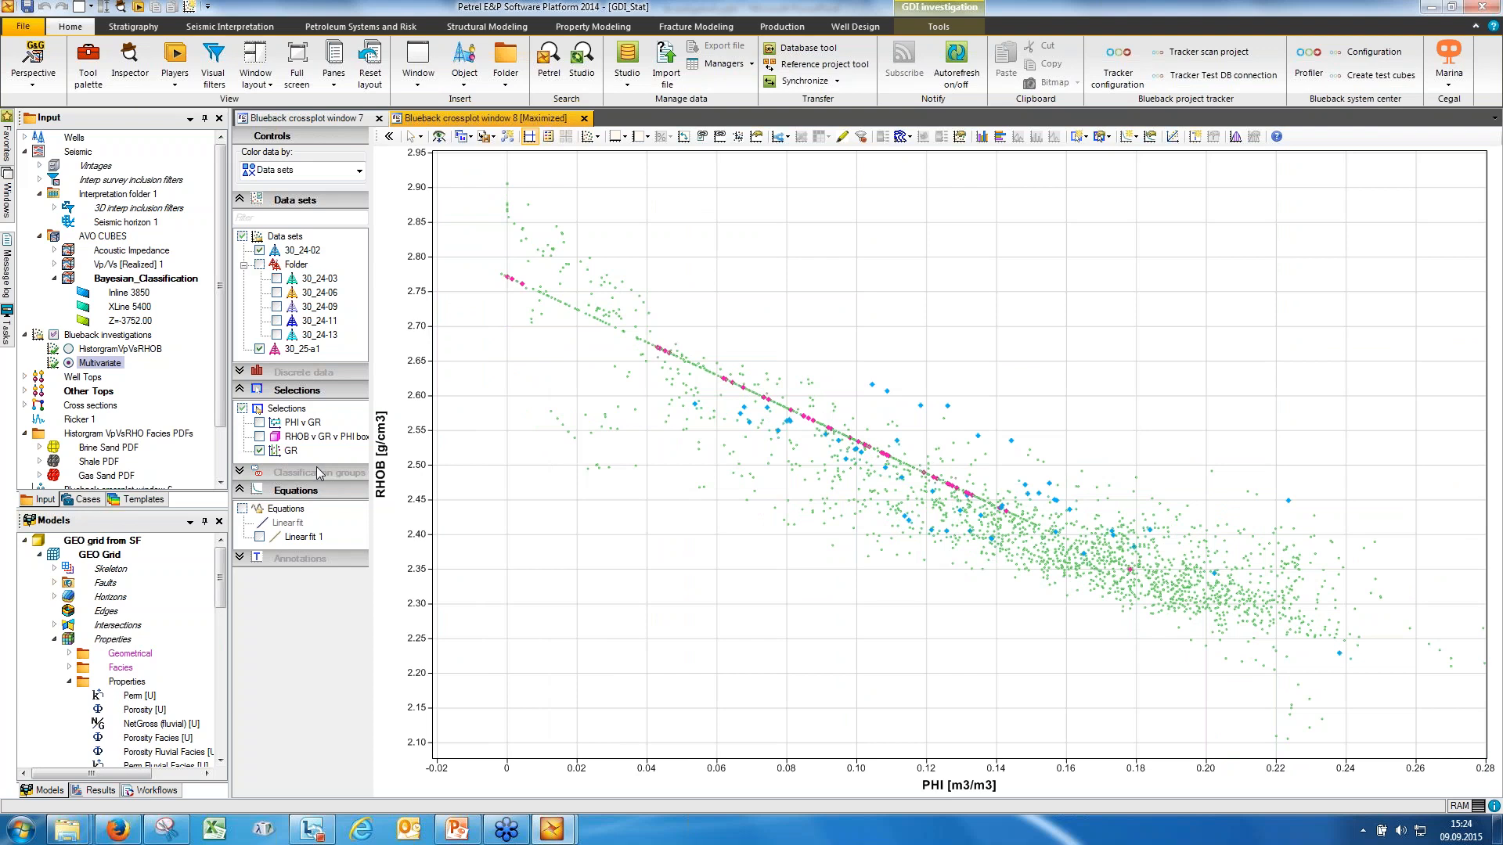
- Switch off the GR filter and hide the 30_25-a1 data set so only well 30_24-02 is shown
click(260, 451)
click(260, 452)
click(261, 451)
click(259, 350)
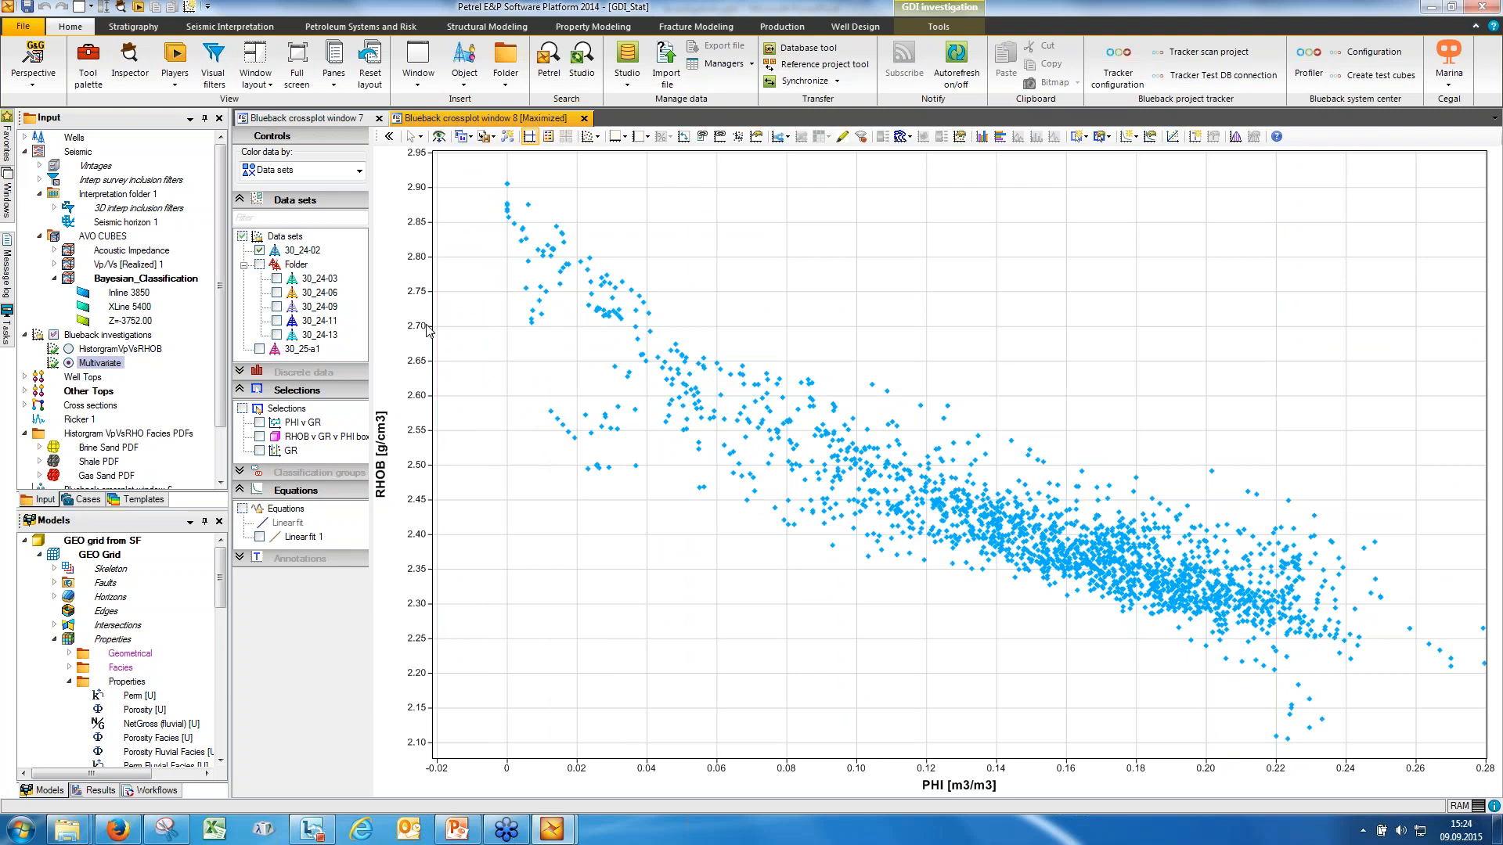
- Save the RHOB versus PHI data as a raw crossplot and locate it among the input data
click(491, 137)
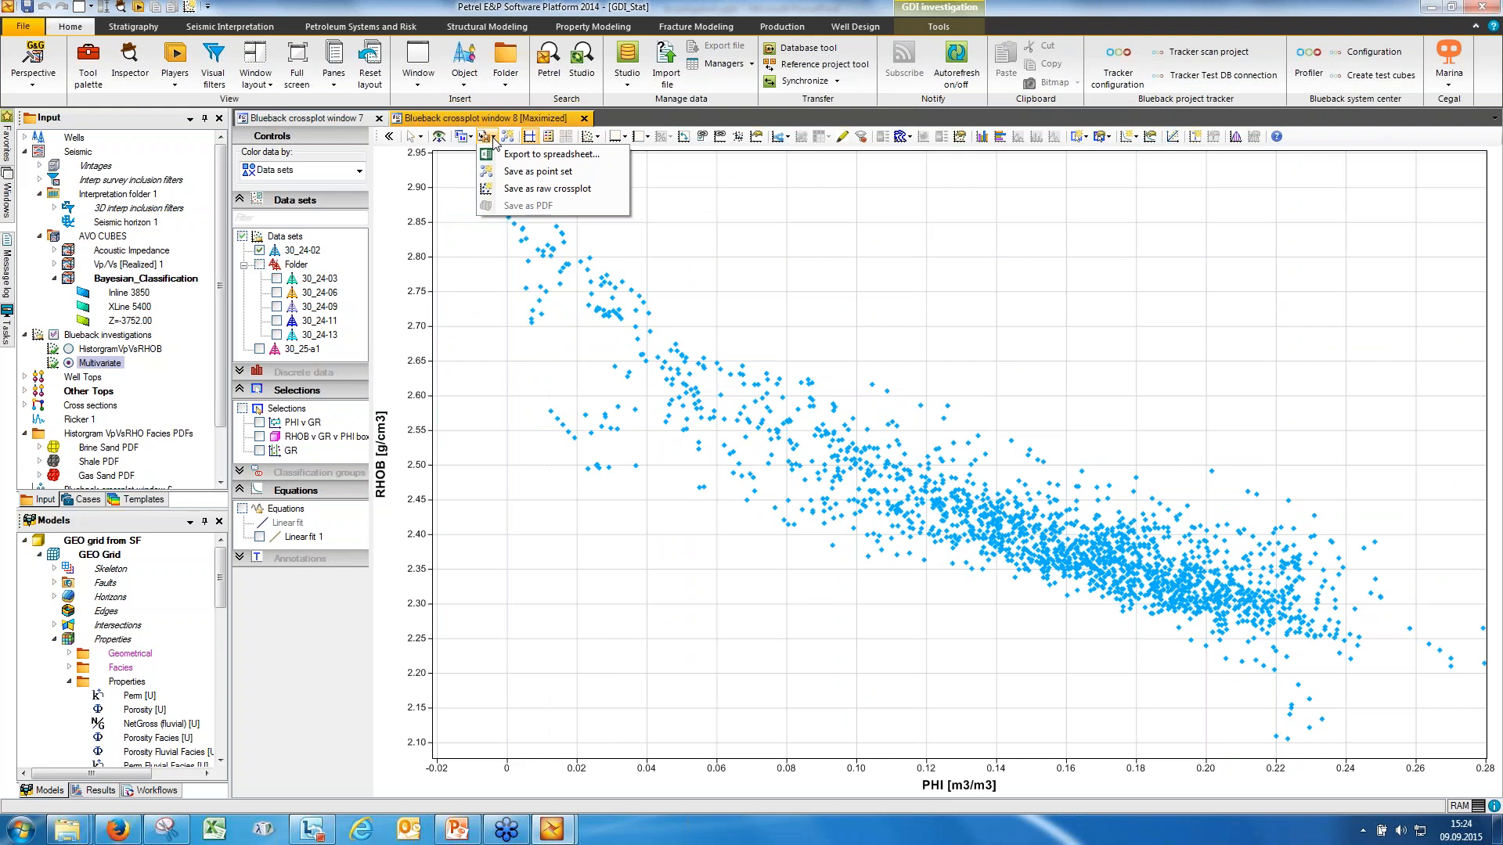
click(561, 189)
drag(222, 258, 221, 345)
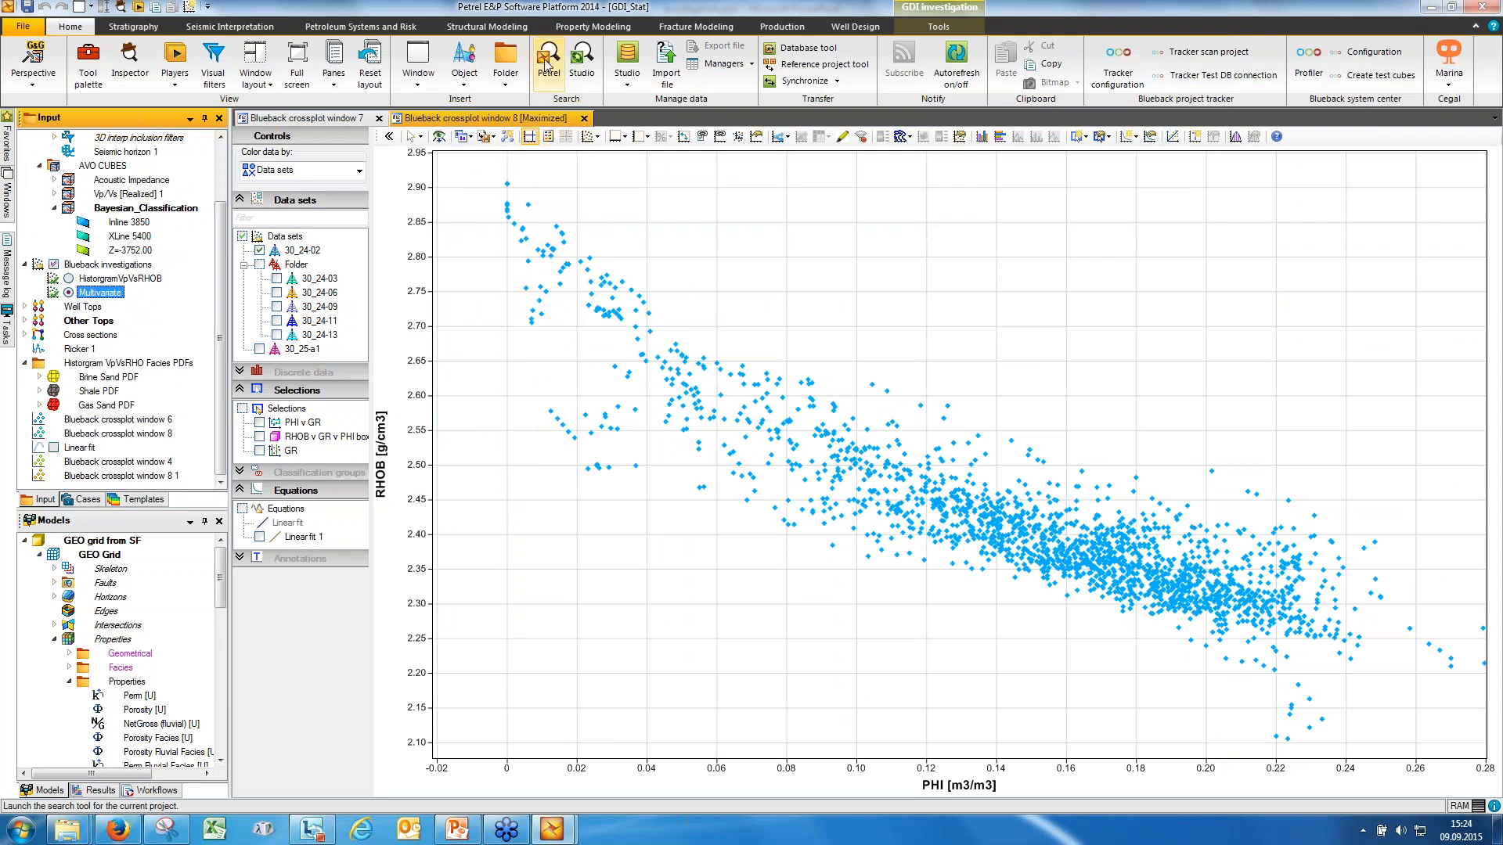
- Start petrophysical modelling of a new Porosity property, unlocking the Cret zone and choosing the bivariate distribution method
click(582, 29)
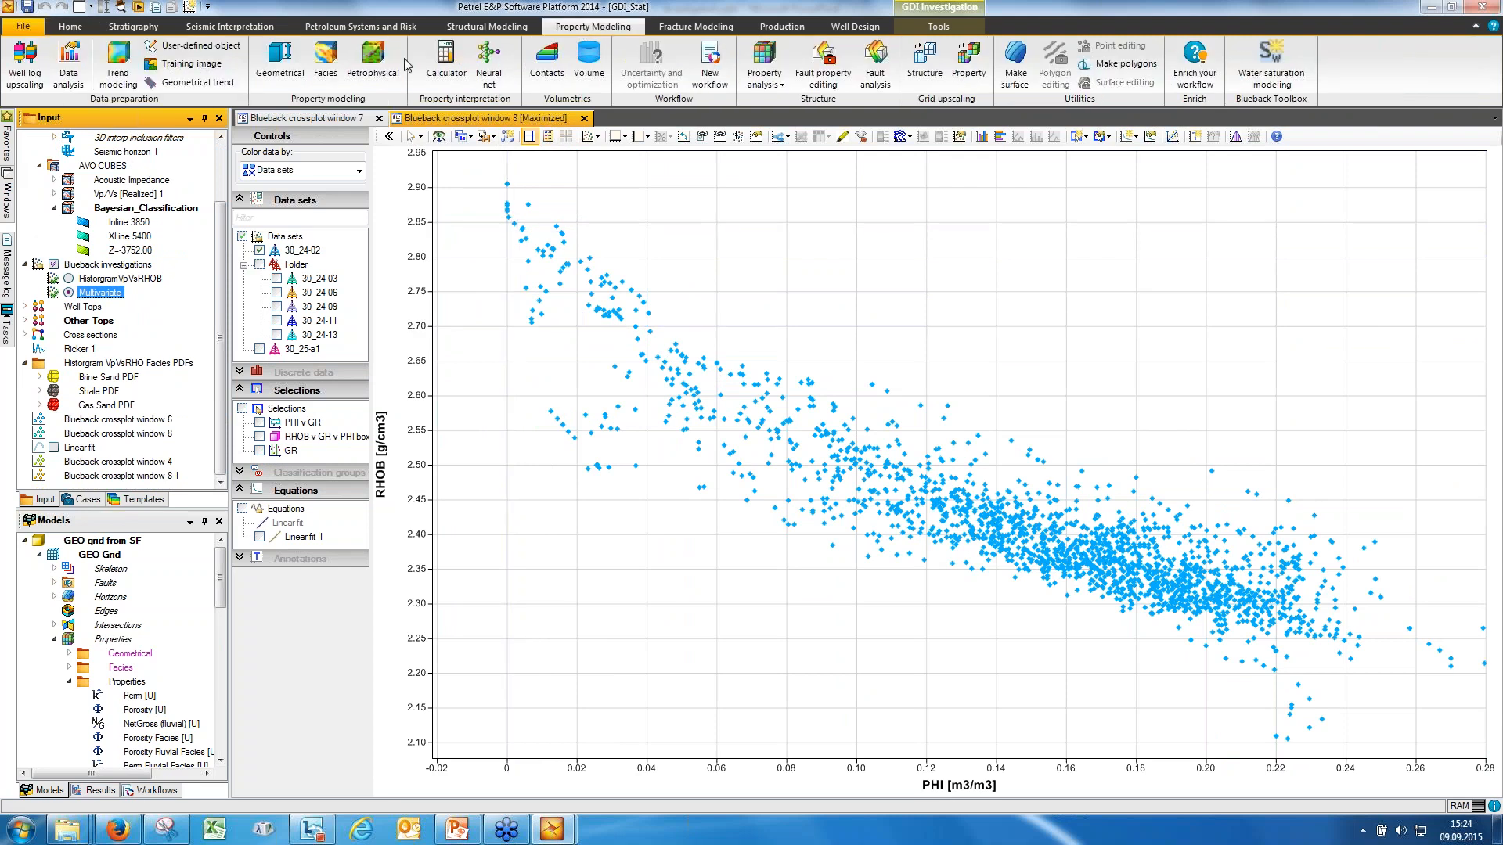
click(375, 61)
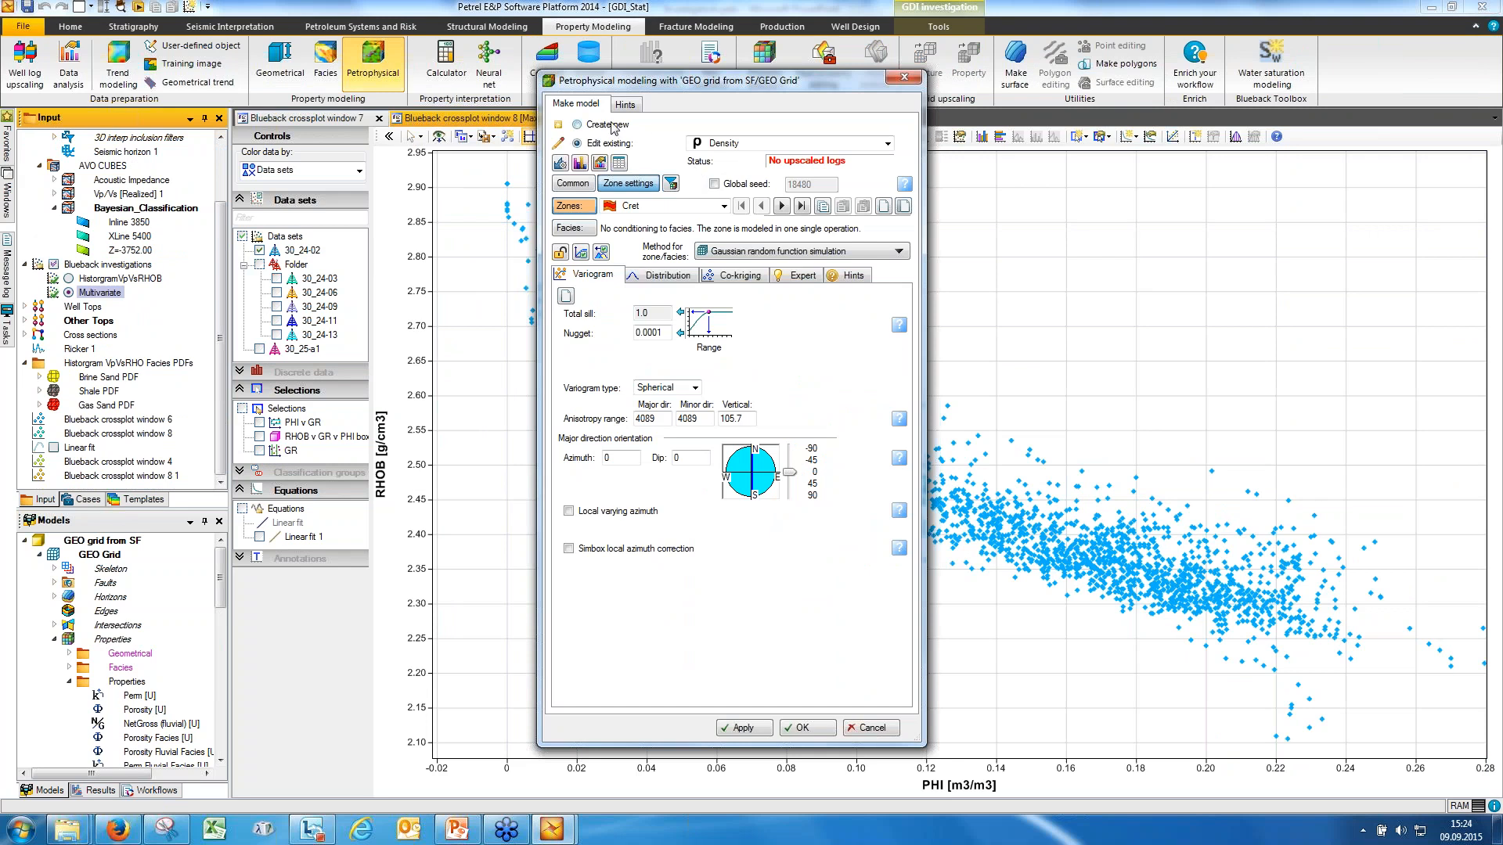
click(577, 124)
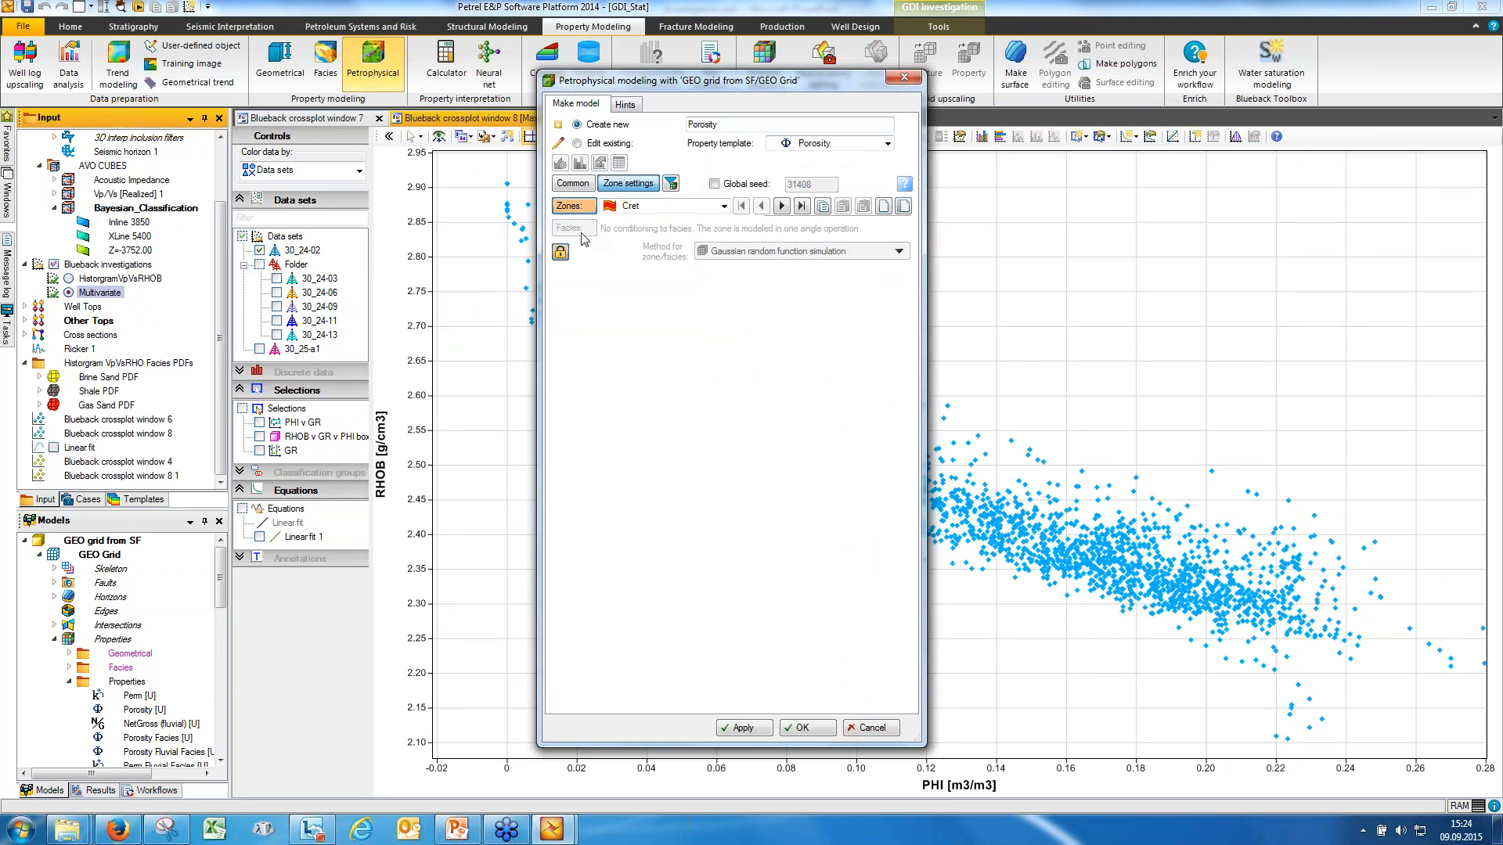
click(560, 252)
click(703, 290)
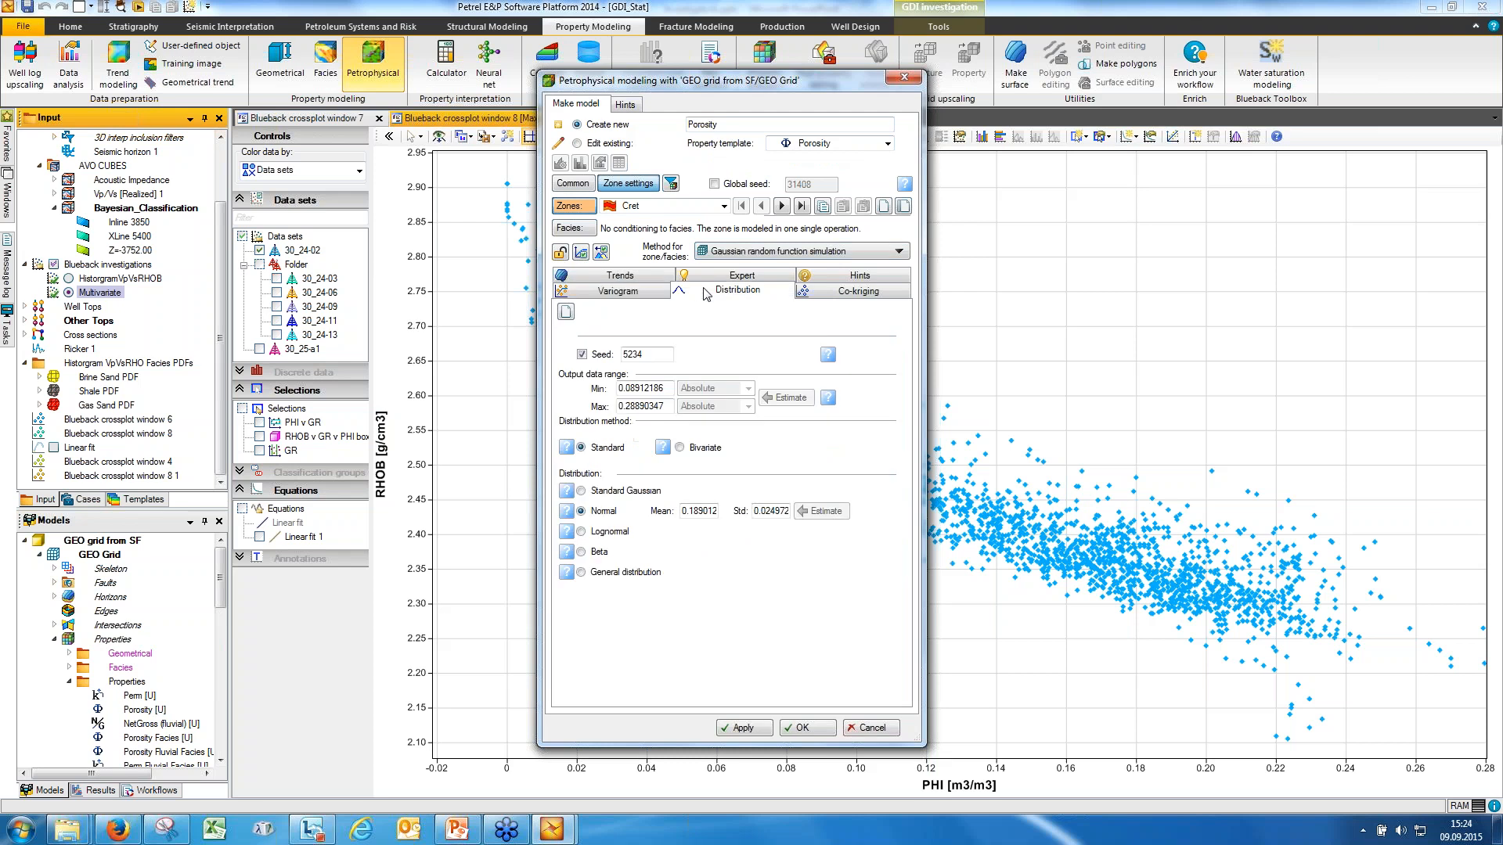
click(679, 448)
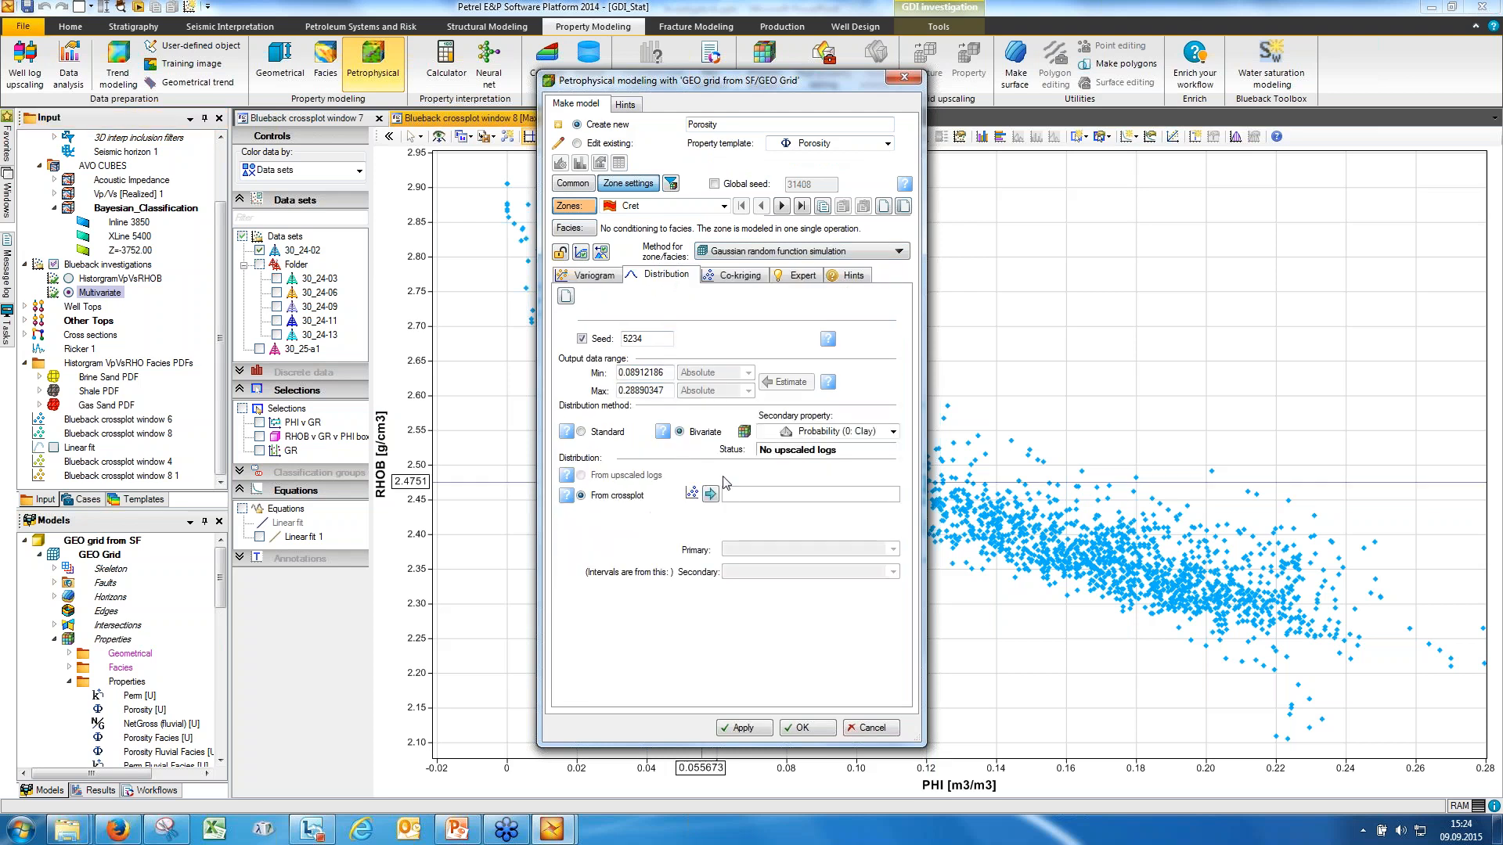
- Assign Blueback crossplot window 8 1 as the distribution crossplot with Density as secondary property, and cancel the modelling
click(148, 475)
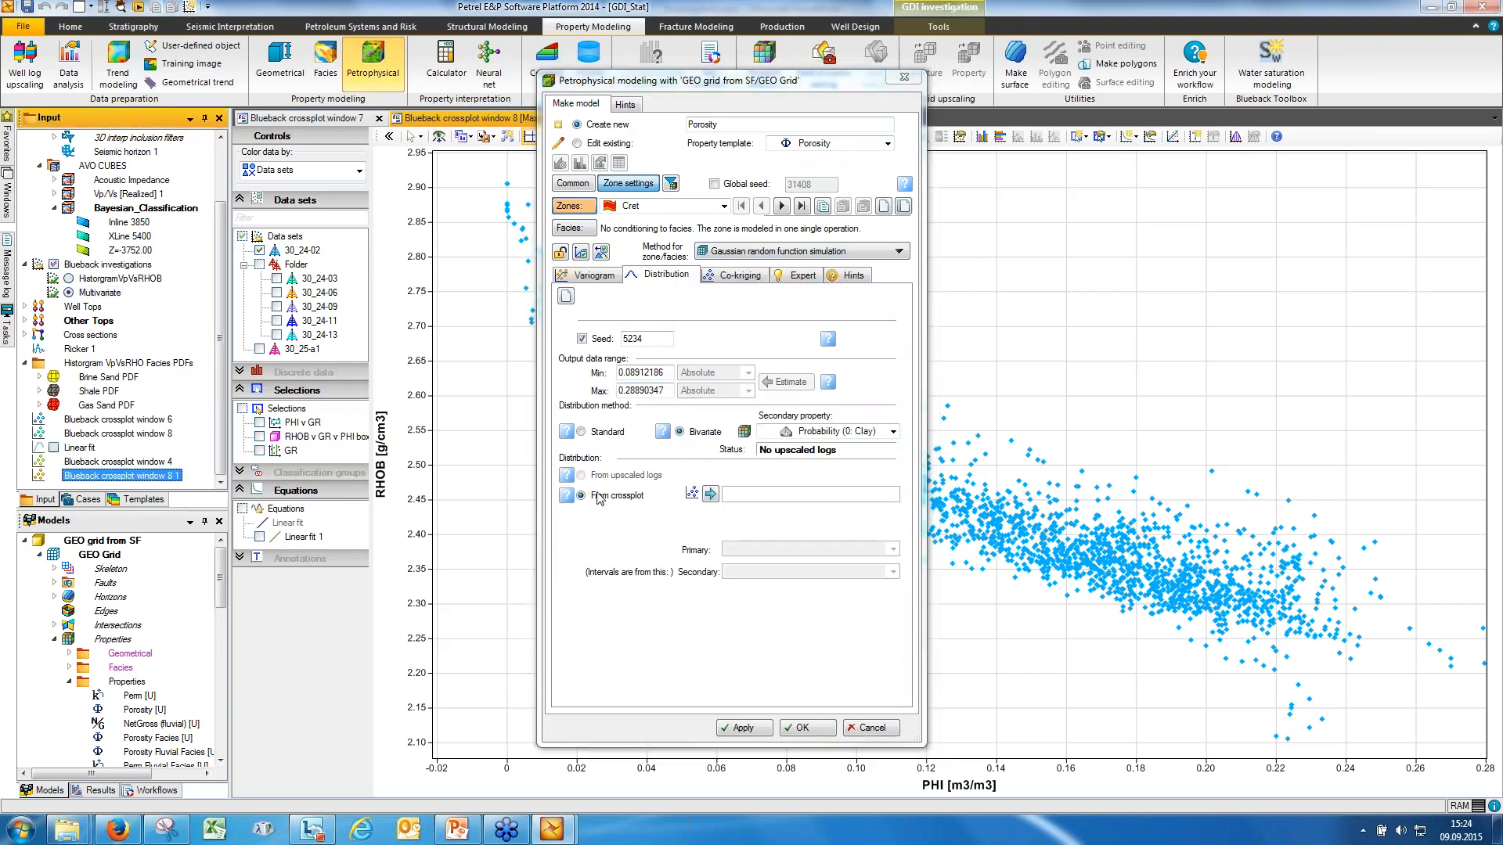
click(710, 494)
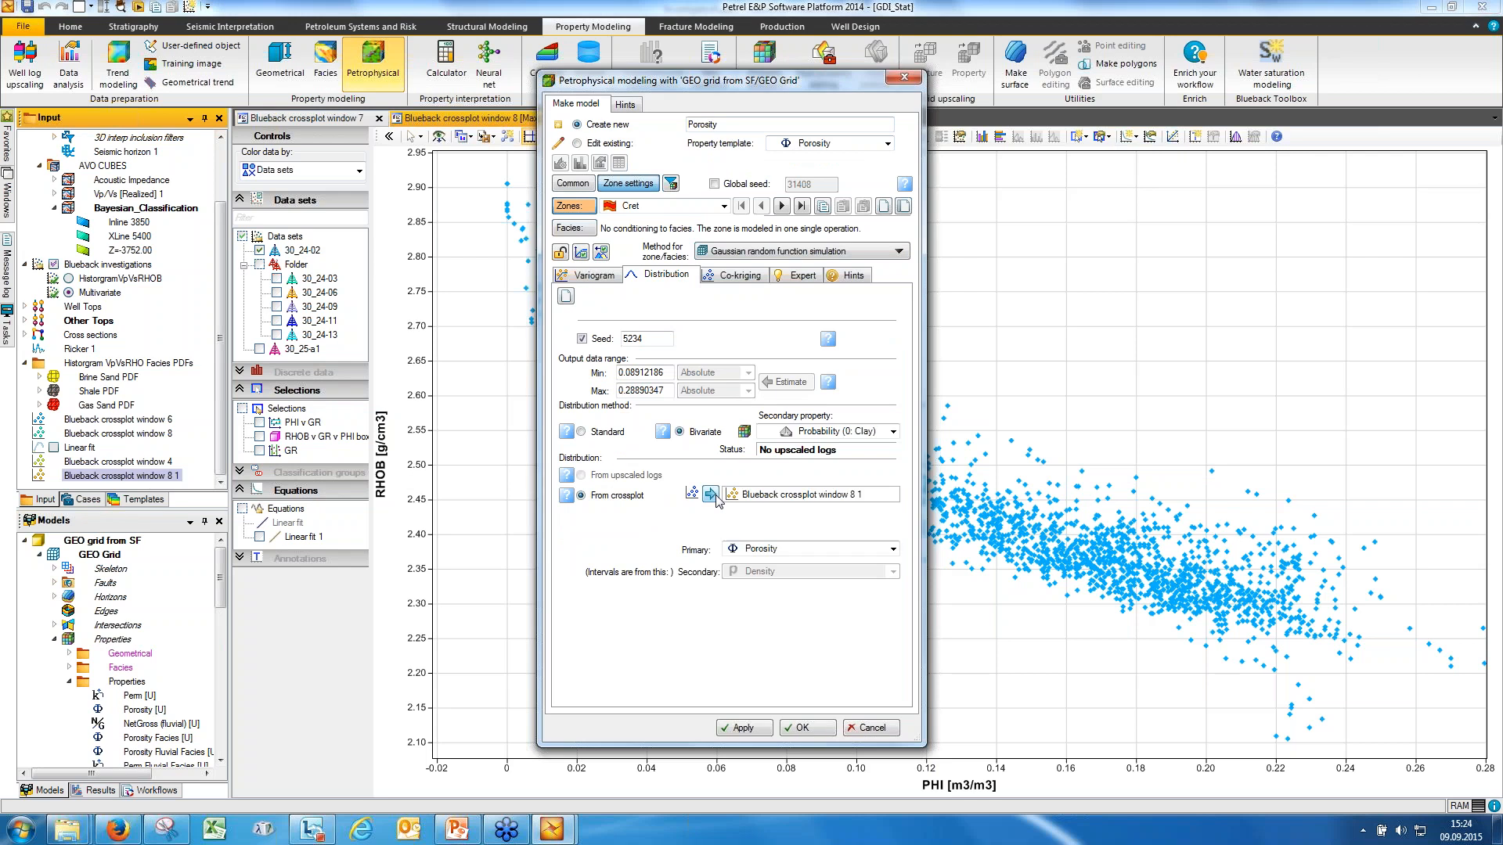
click(893, 431)
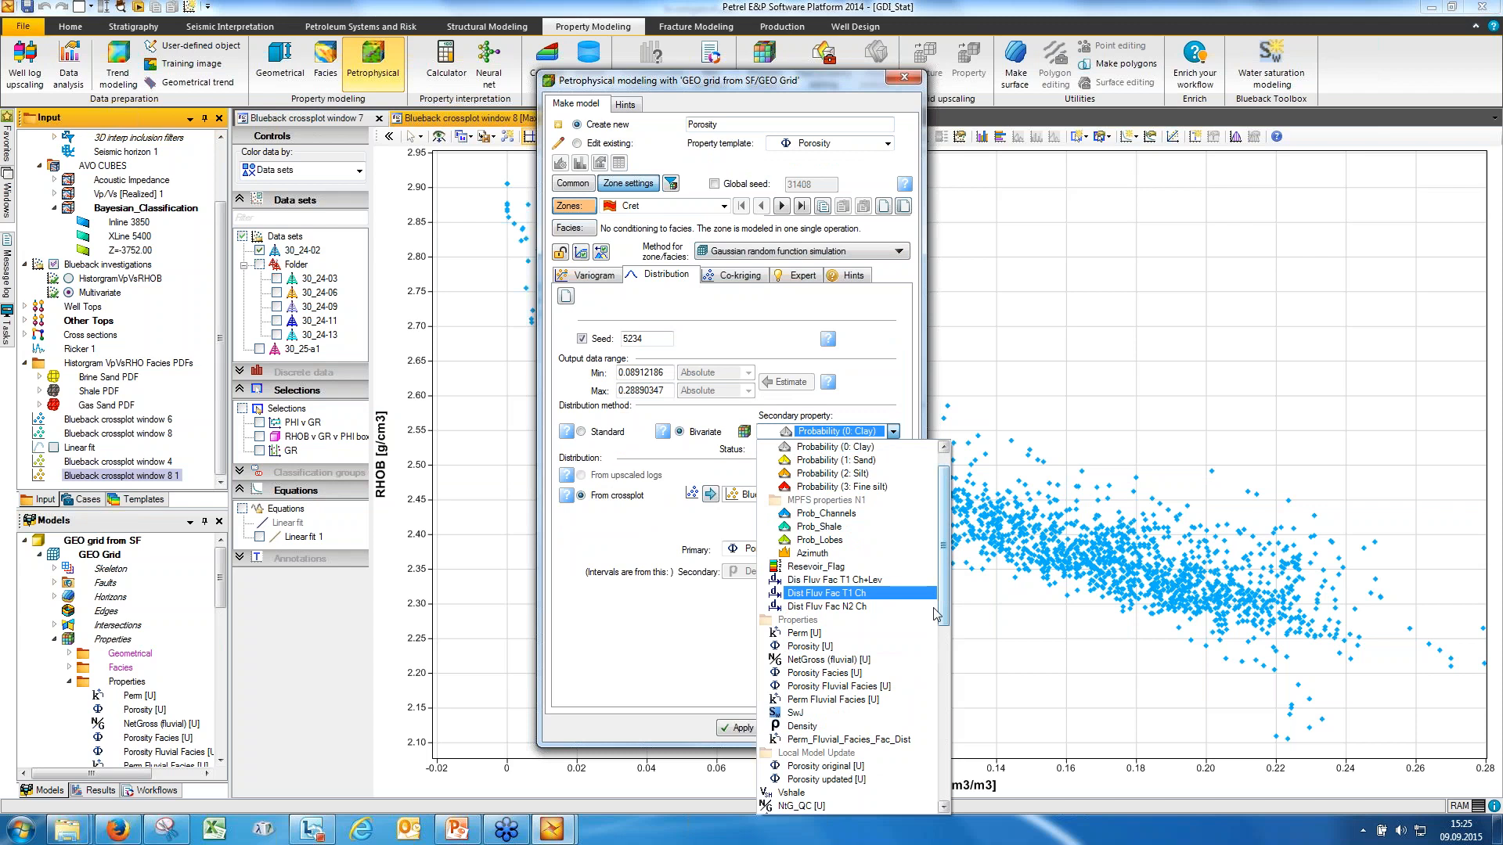
click(831, 732)
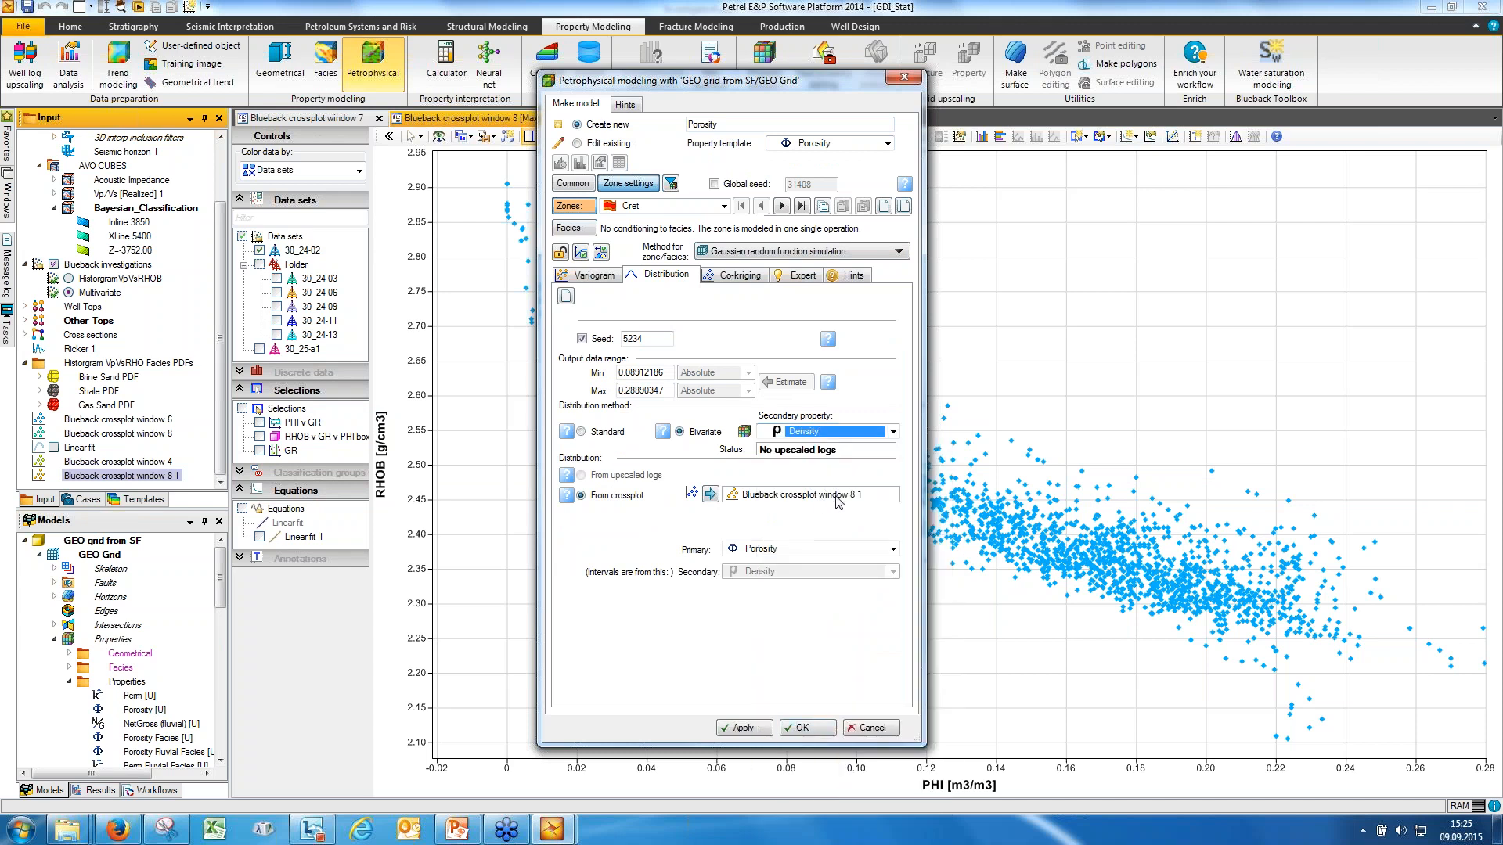
click(869, 728)
- Show Linear fit 1 in the crossplot and save it as a Petrel function
click(259, 537)
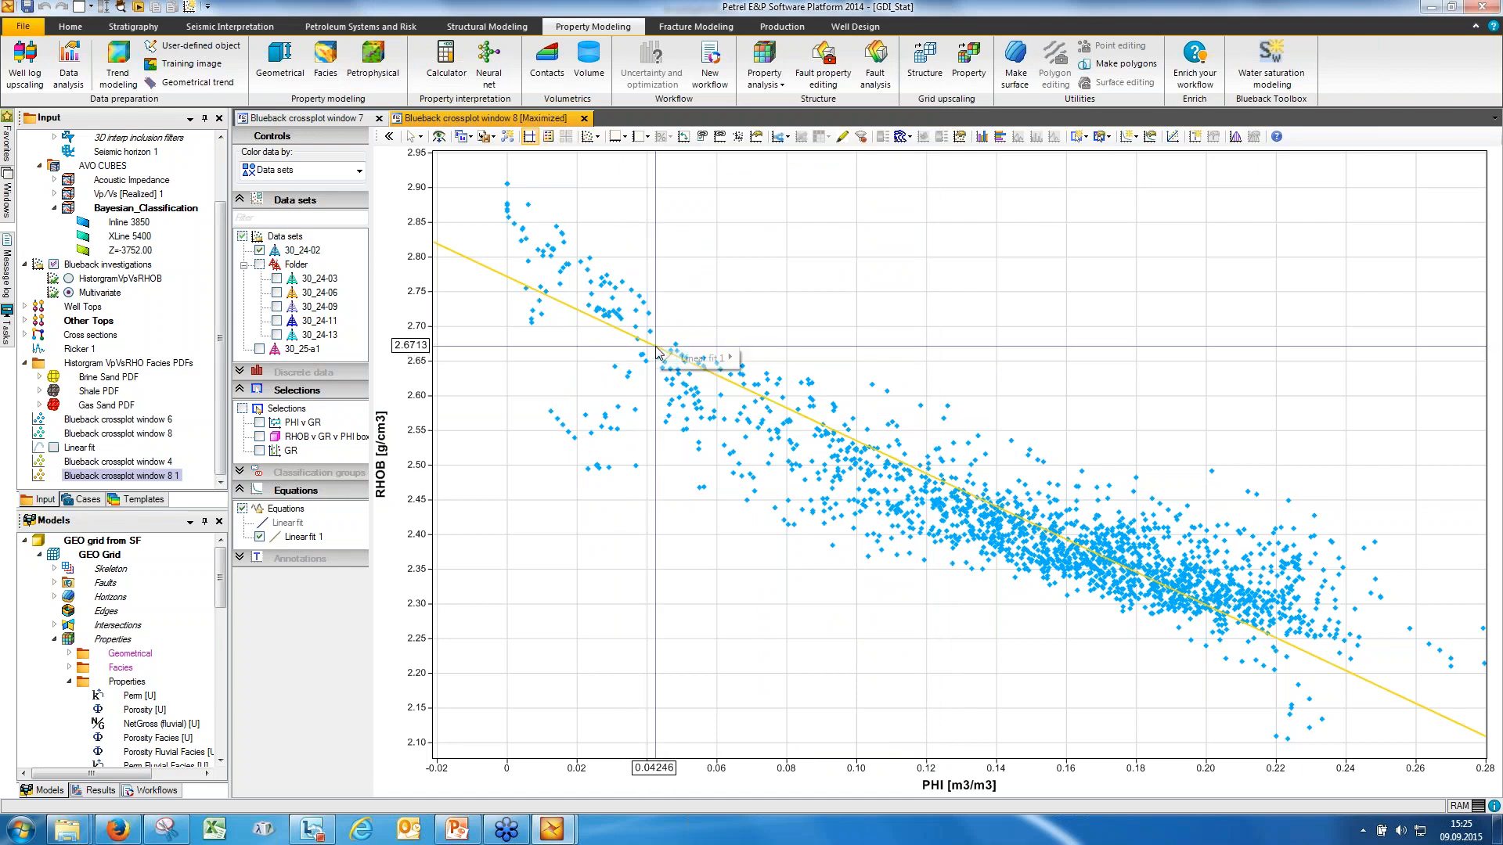
right_click(689, 366)
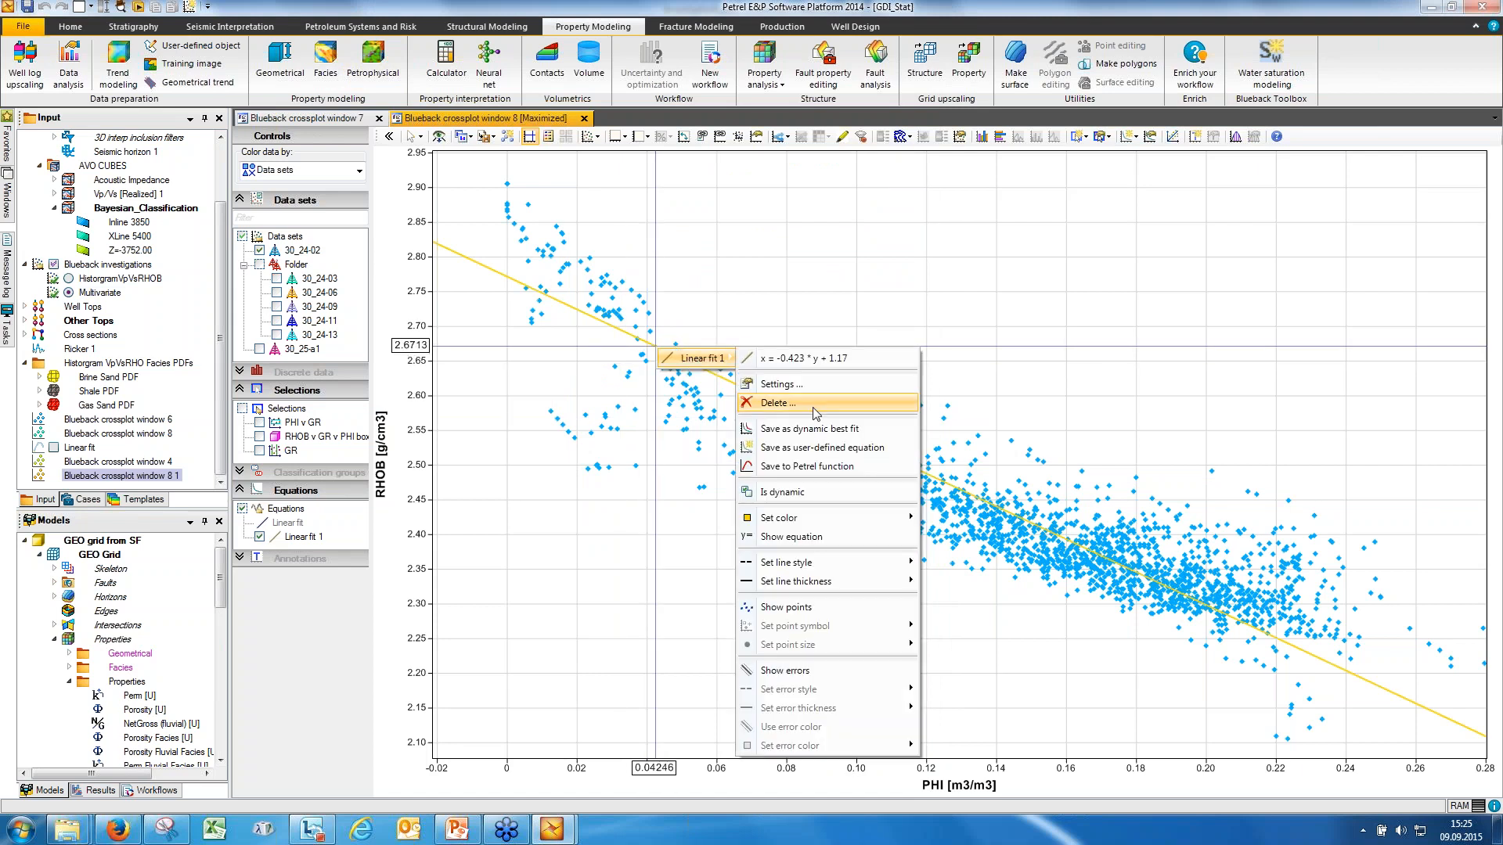
click(814, 467)
- Assign the Linear fit function as the general distribution for Density in the Cret zone using the standard method, and cancel the petrophysical modelling
click(373, 63)
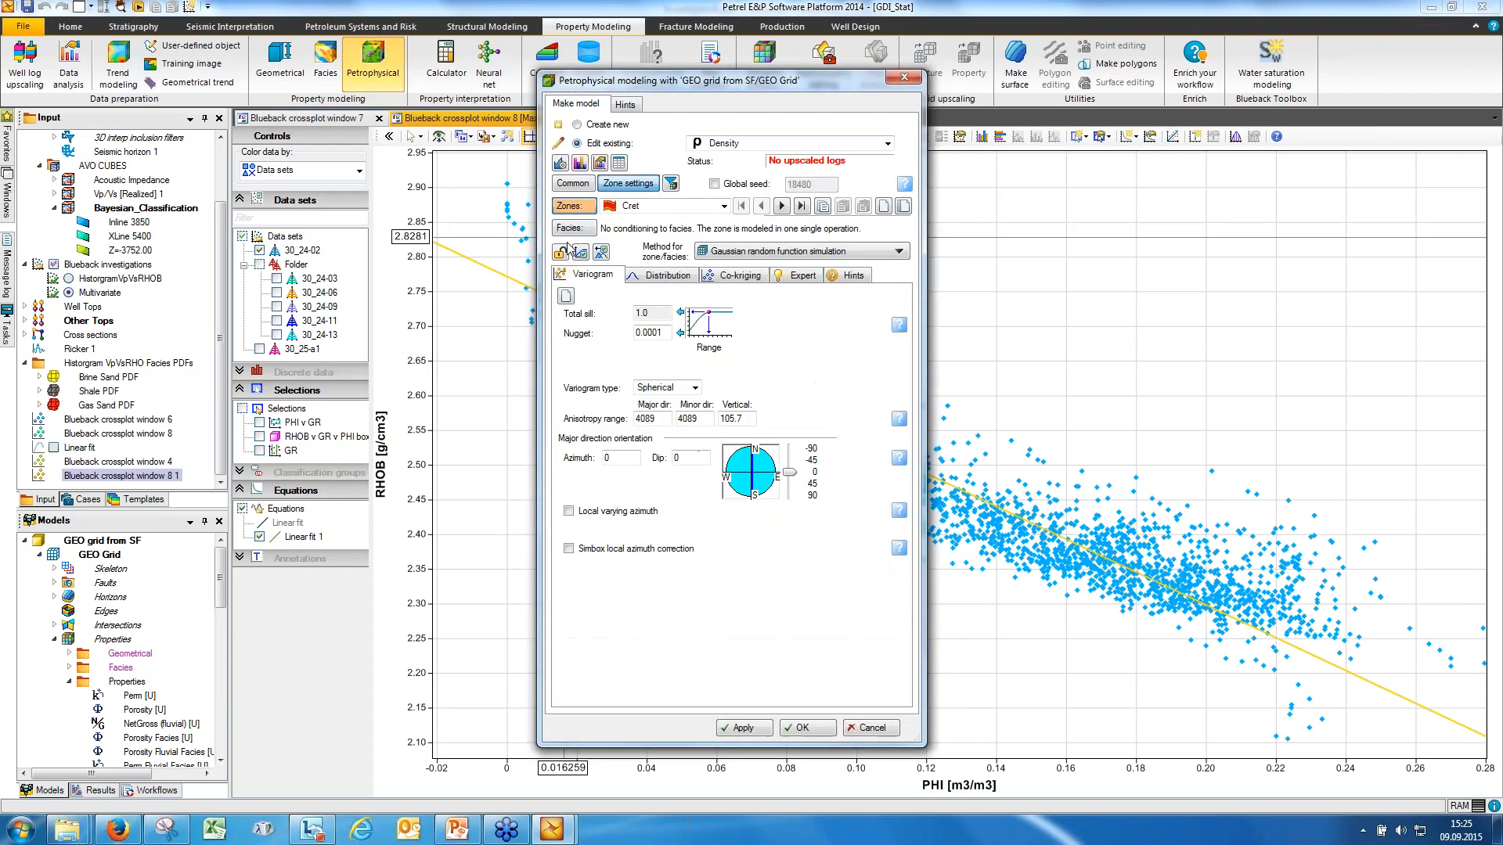
click(661, 275)
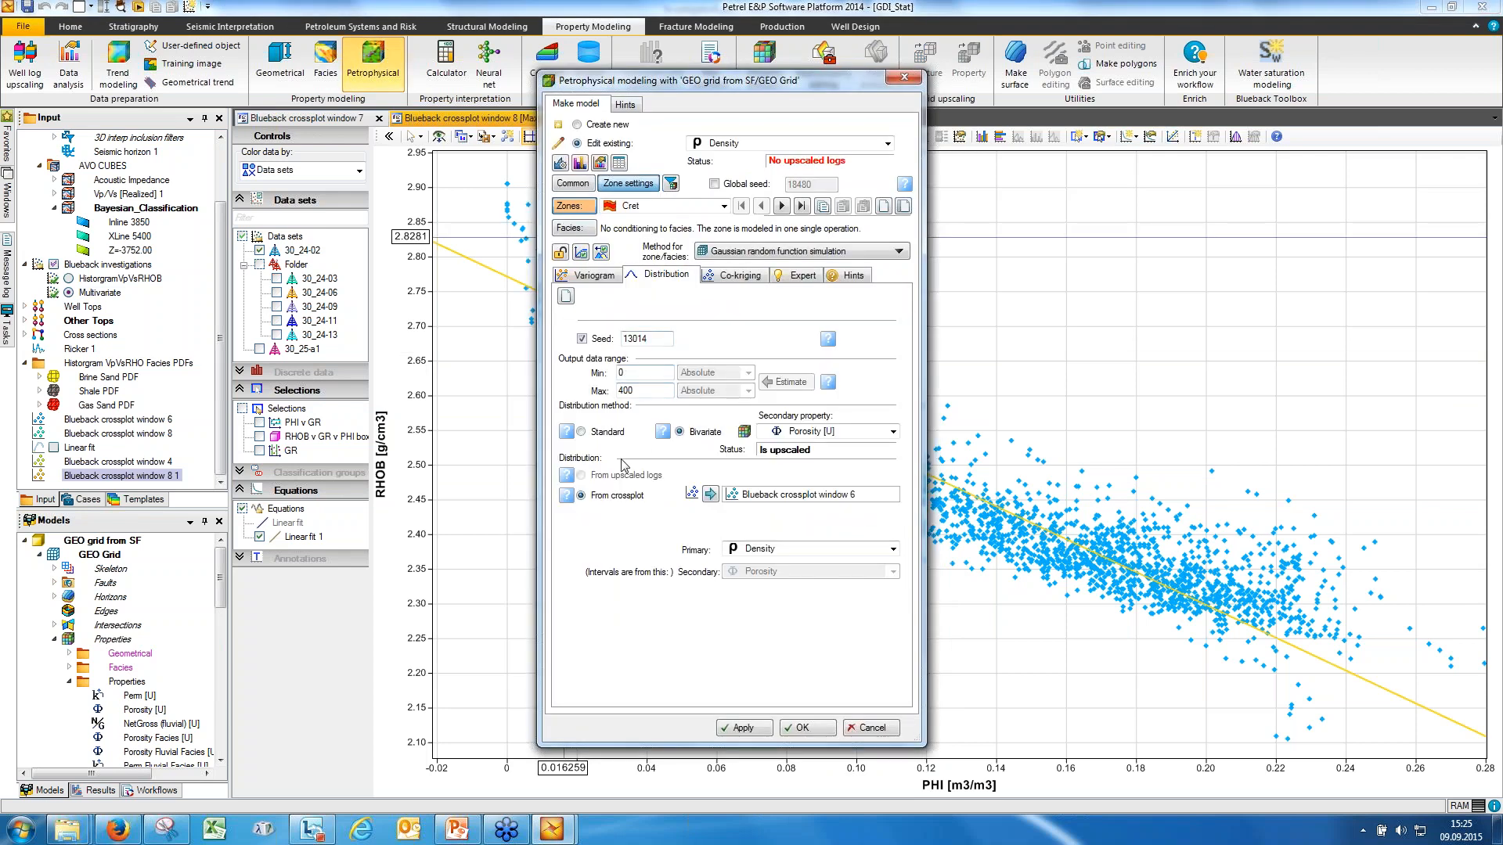
click(609, 433)
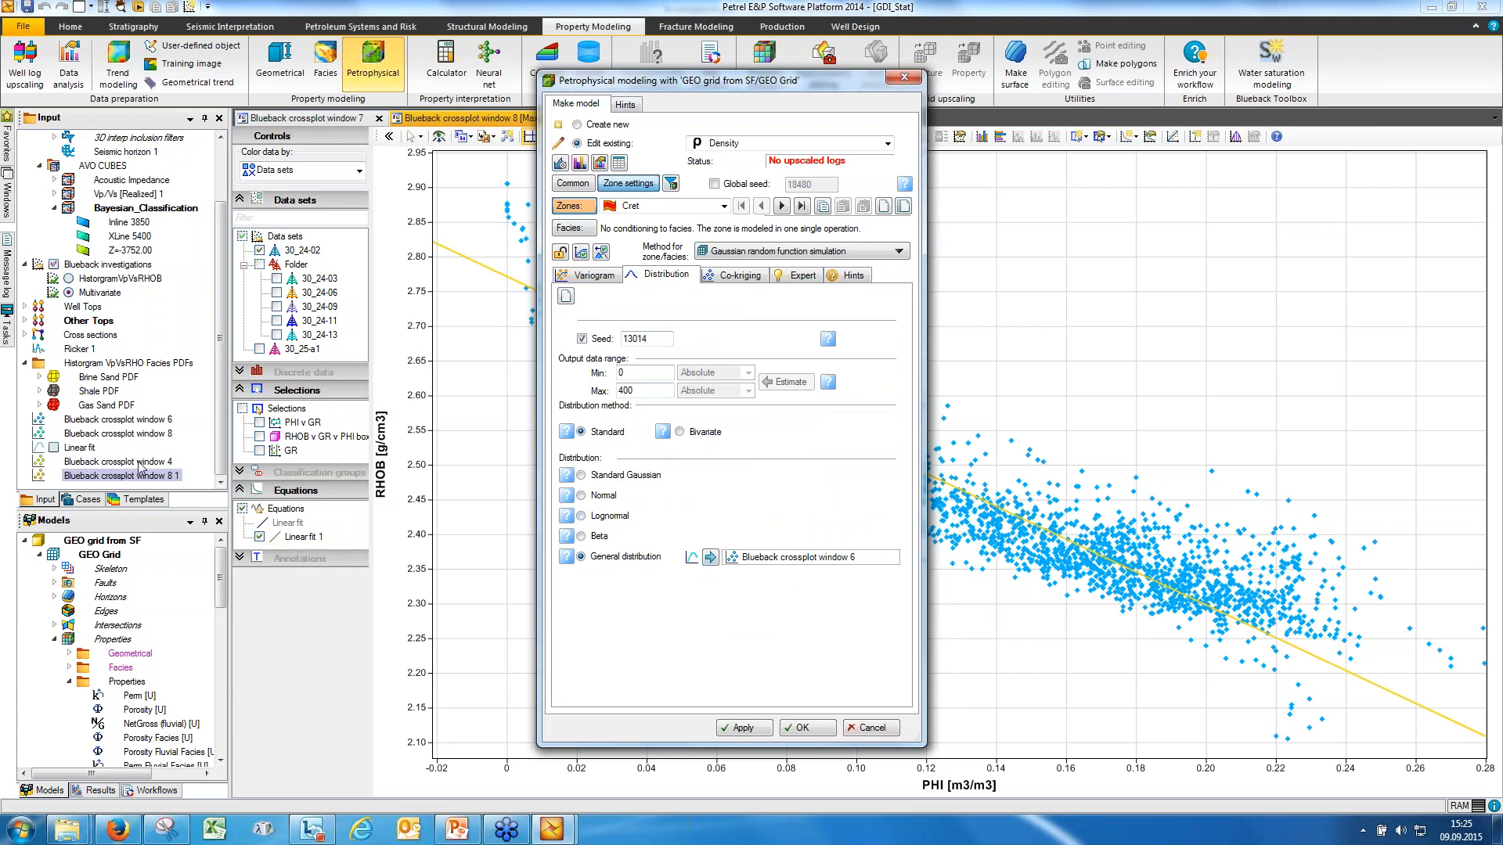
click(82, 447)
click(710, 558)
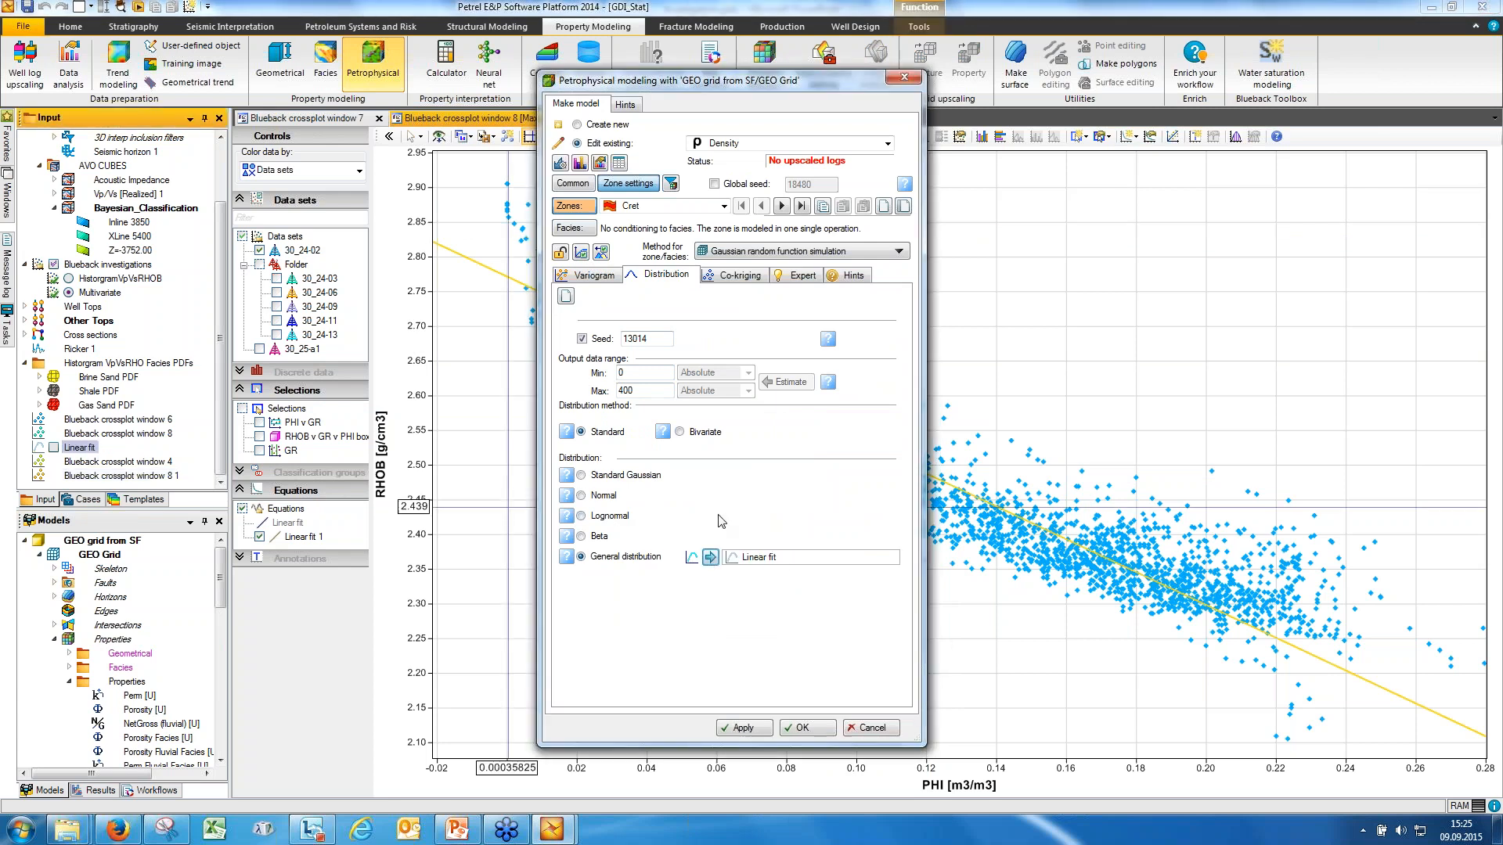
click(864, 730)
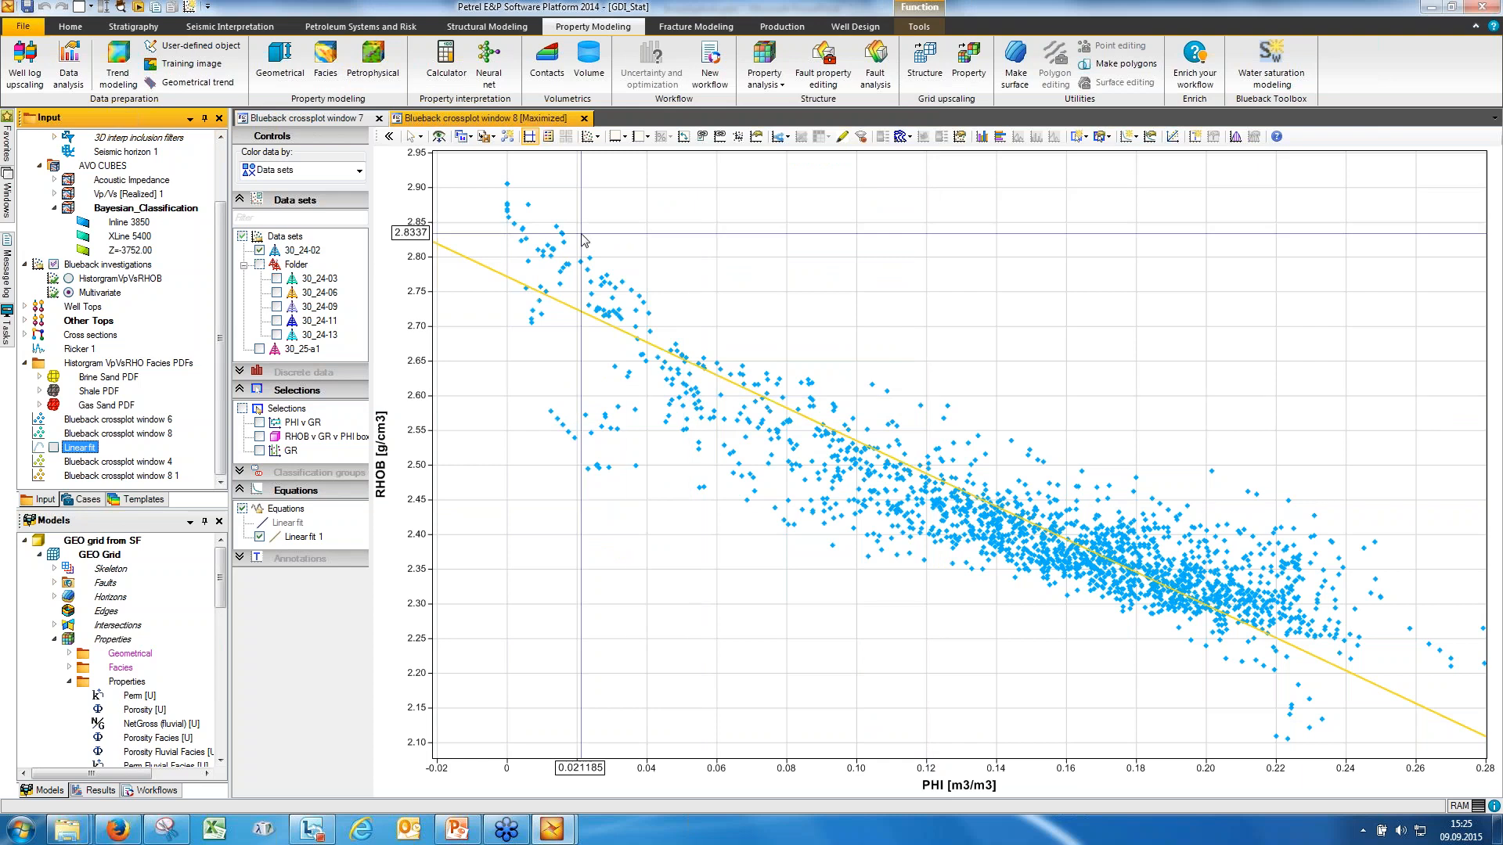
- Export the RHOB versus PHI crossplot to the desktop as the spreadsheet Blueback crossplot window 8.xlsx
click(492, 138)
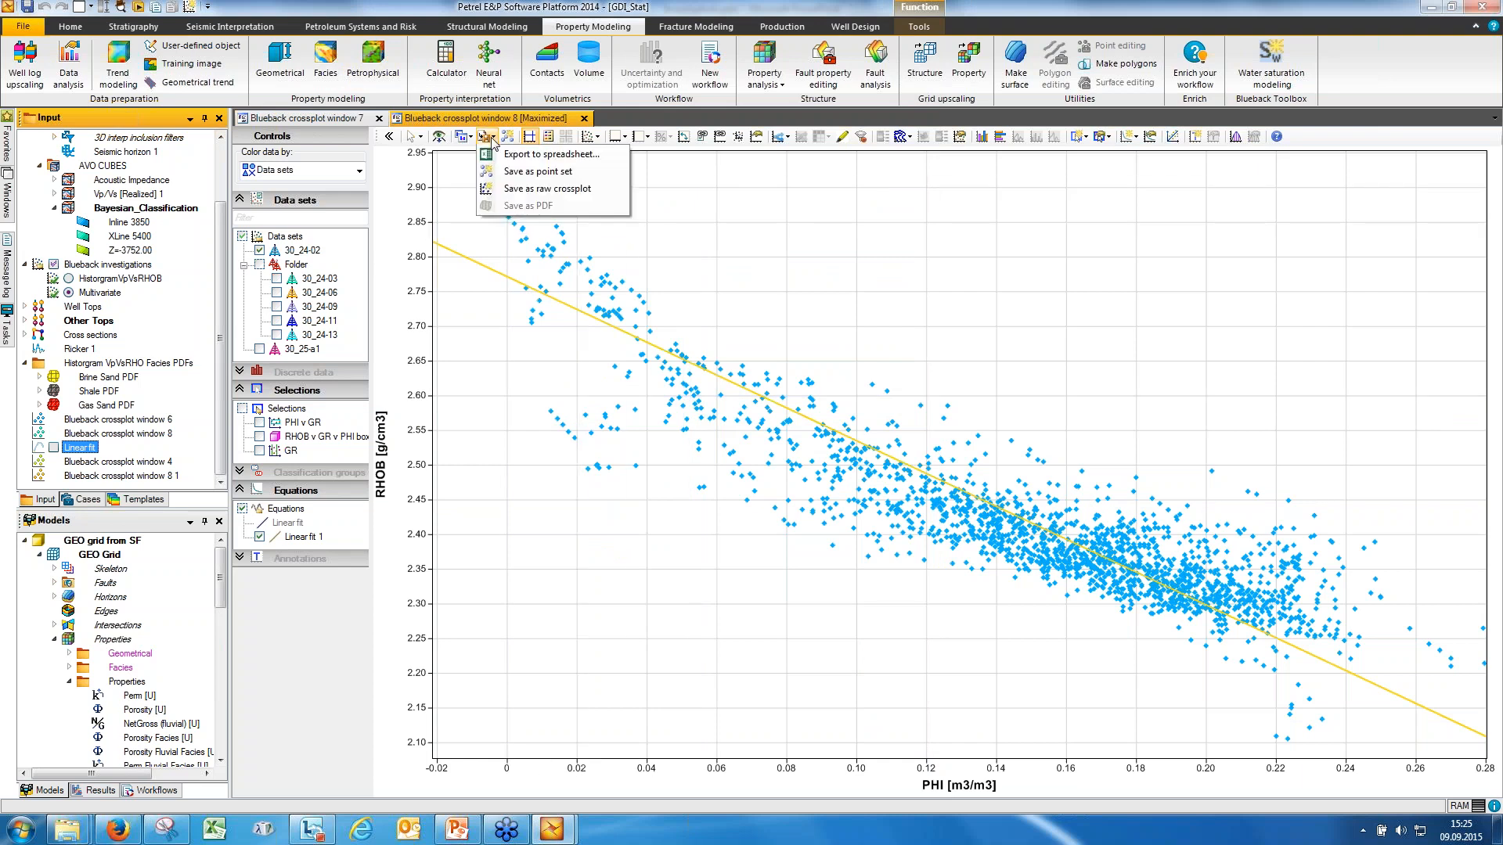
click(535, 156)
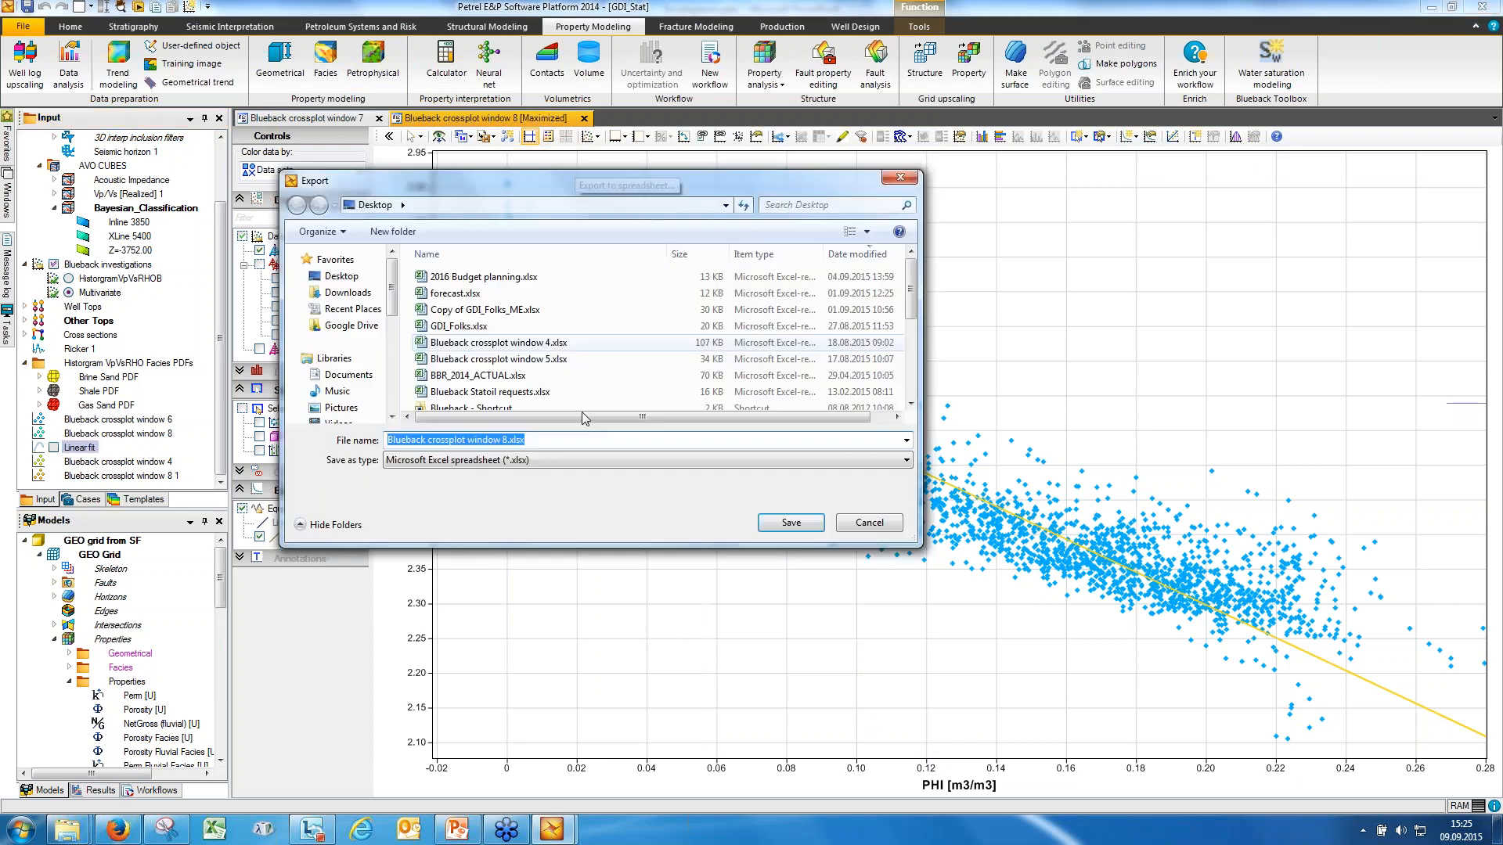
click(791, 518)
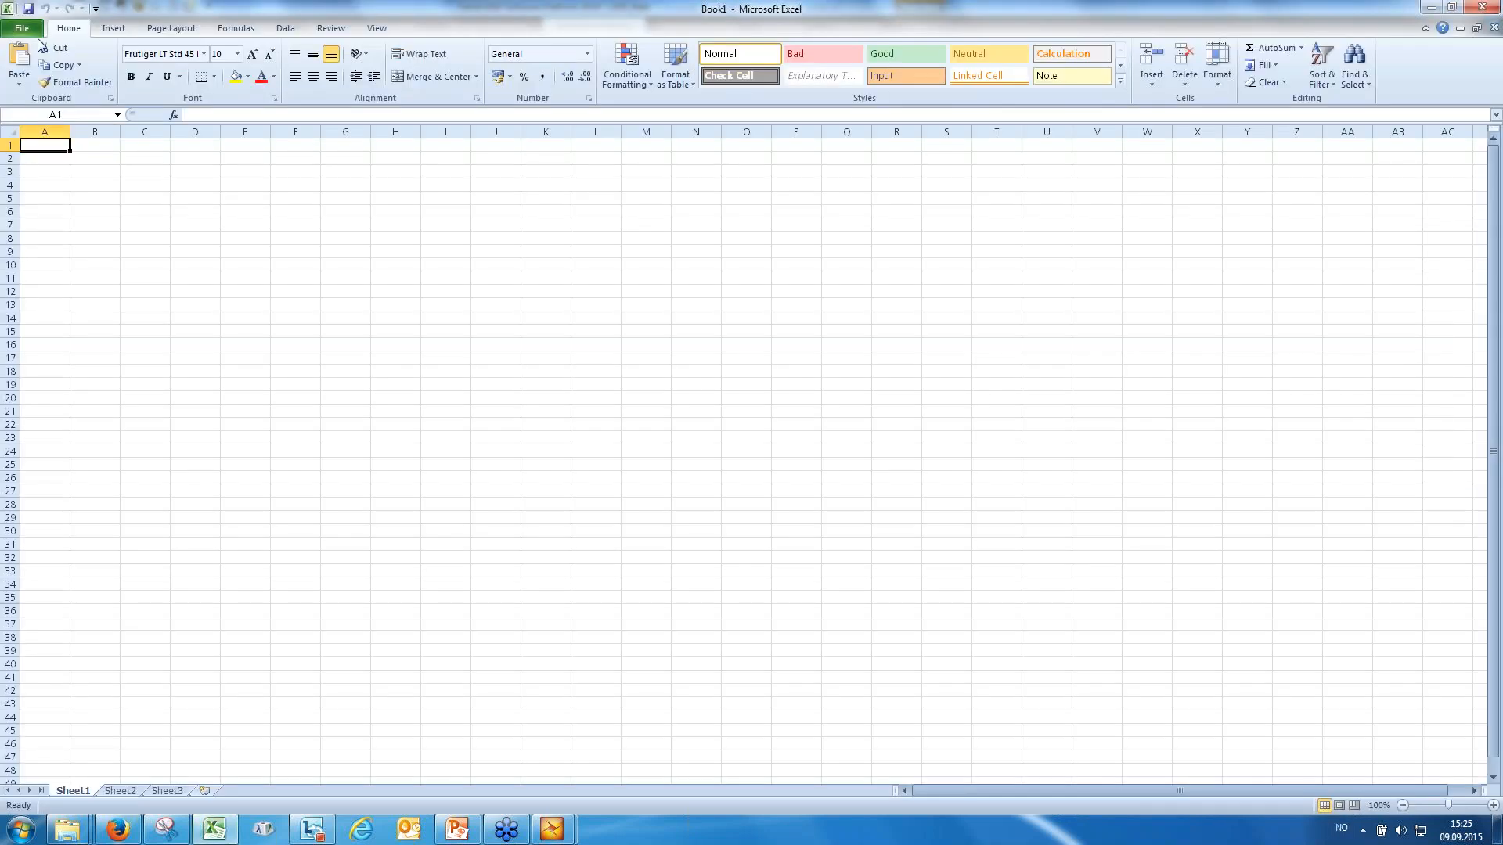
- Switch to Excel and open the workbook Blueback crossplot window 5.xlsx from the desktop
click(6, 30)
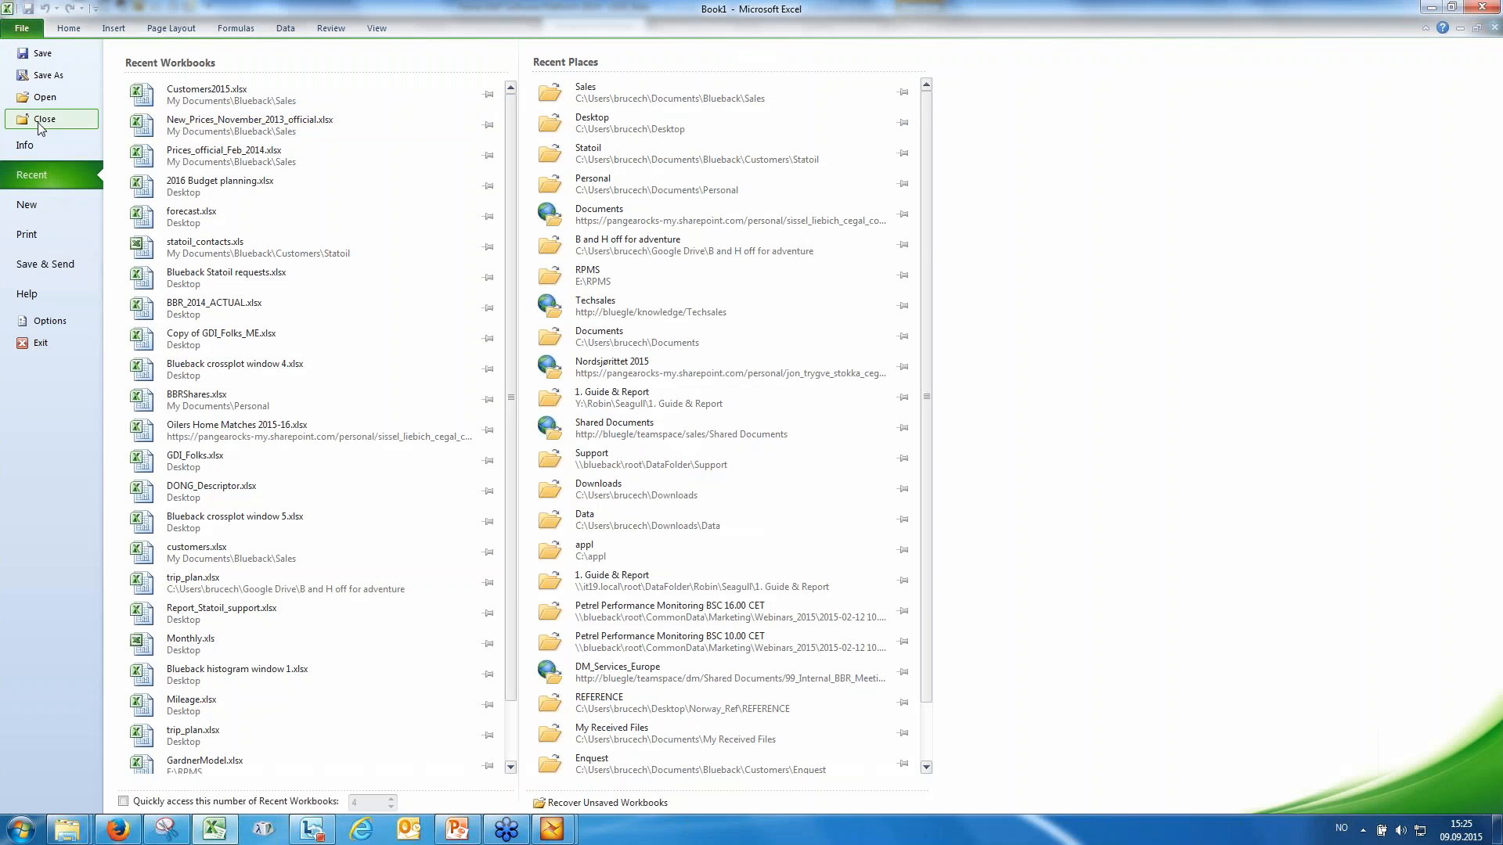
click(43, 98)
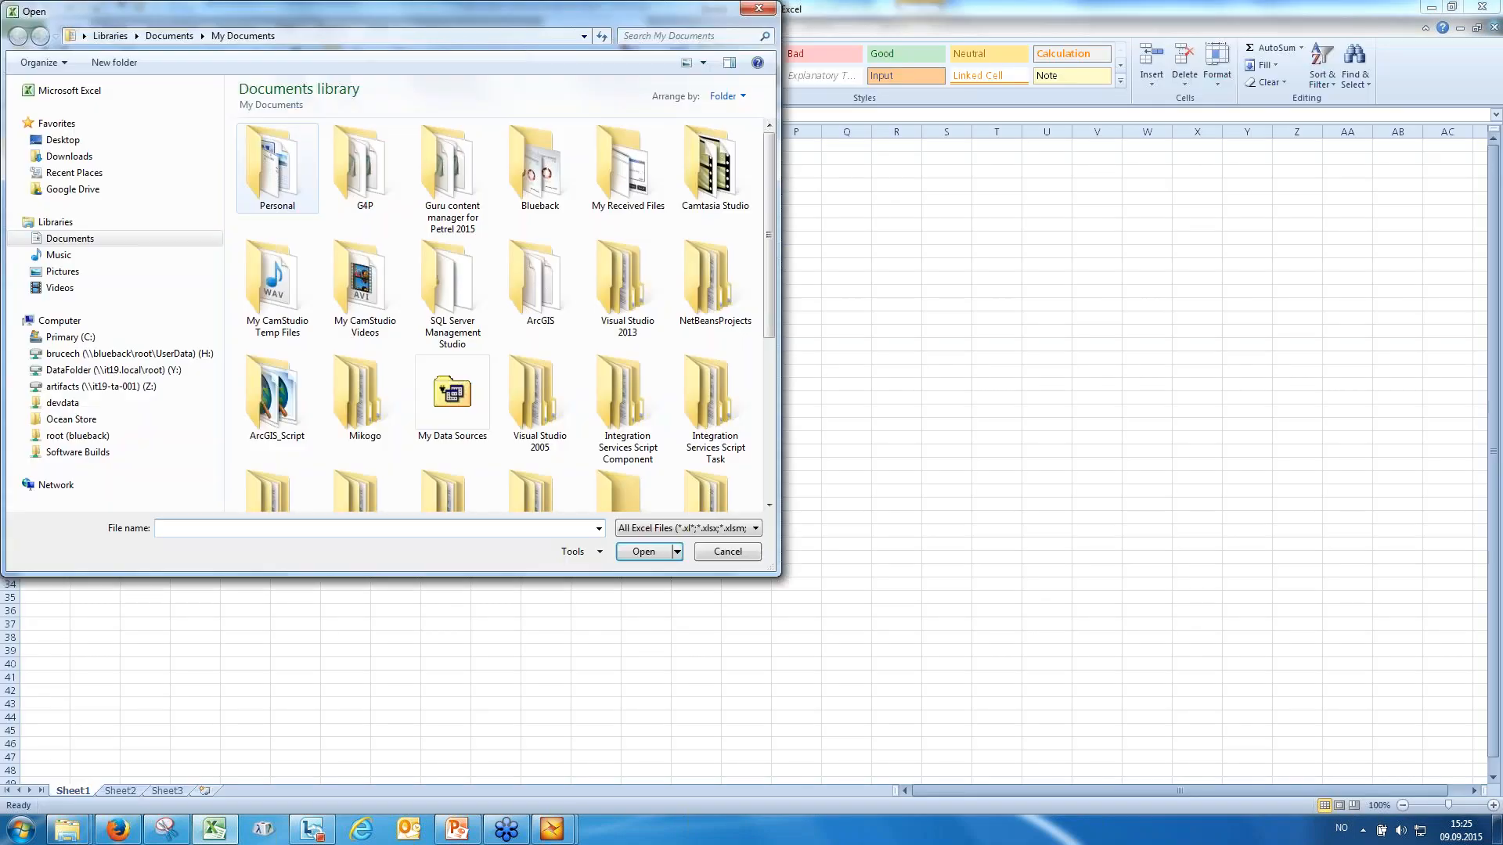
click(96, 142)
click(429, 188)
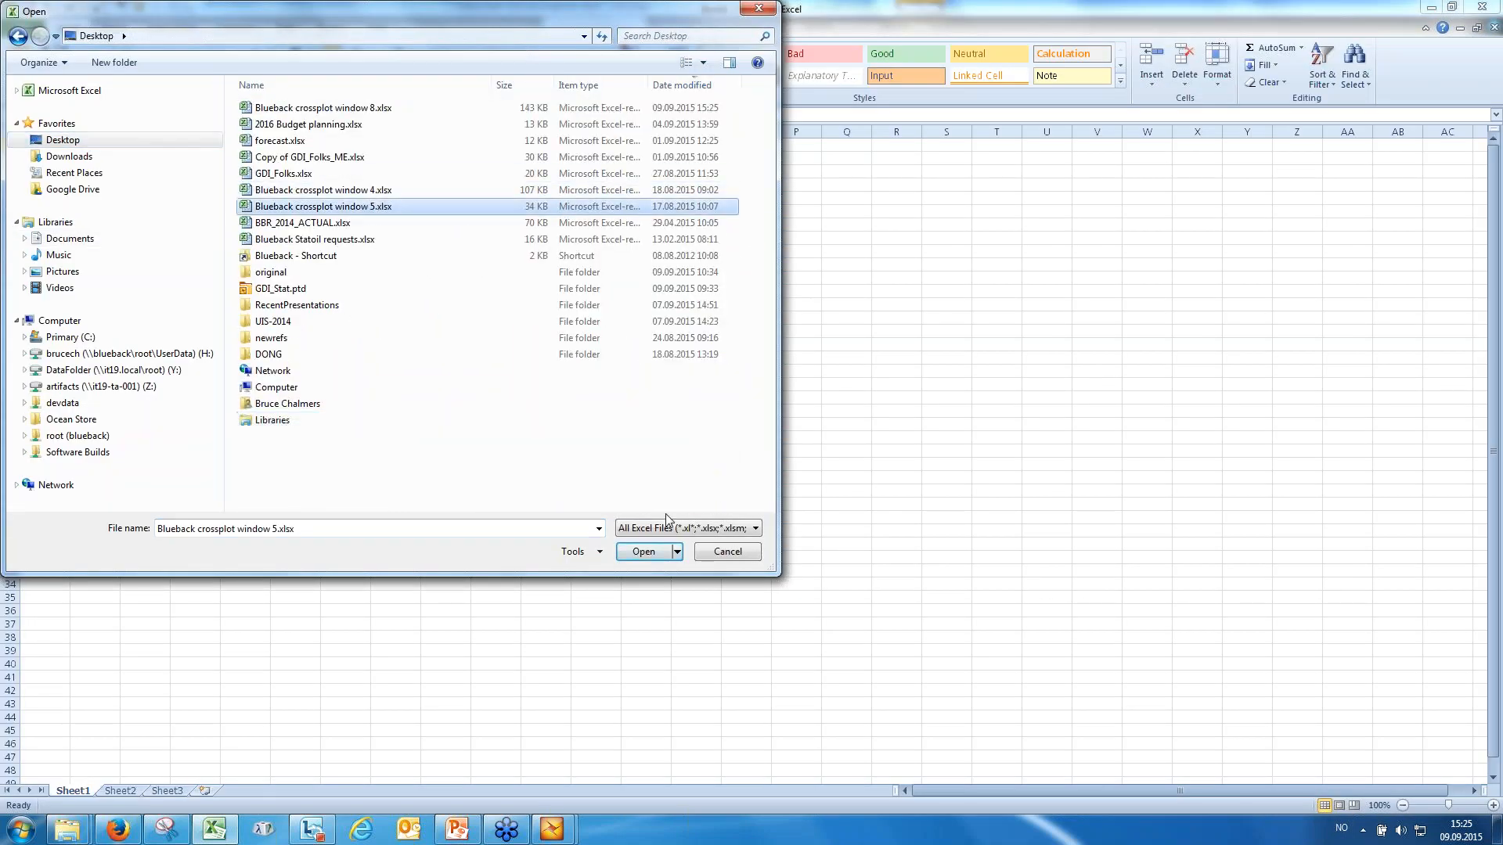
click(655, 549)
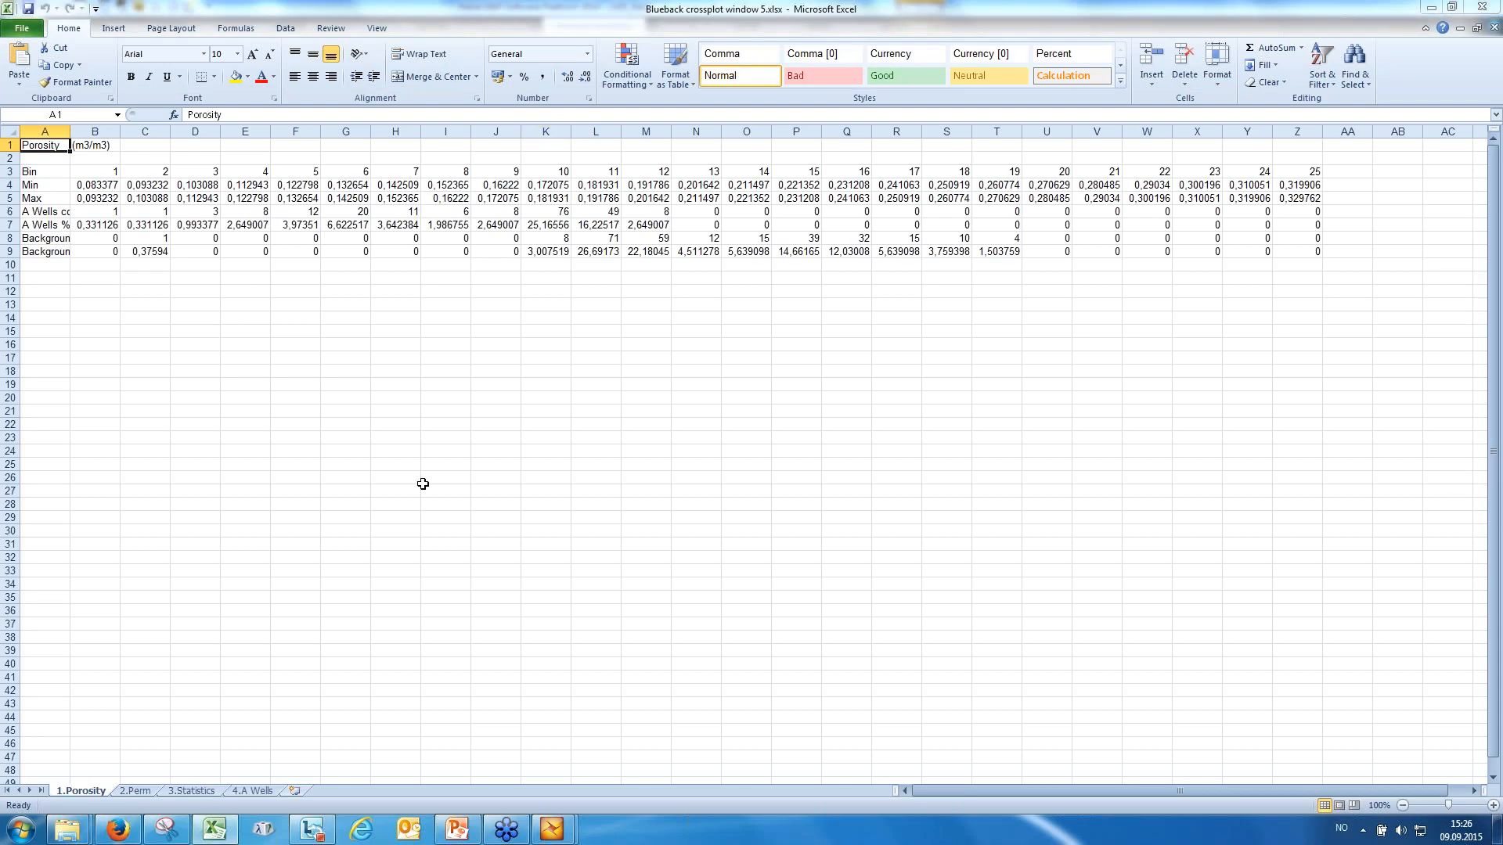
- Examine the A Wells, Statistics, Porosity and Perm sheets of the exported workbook, and return to Petrel
click(252, 790)
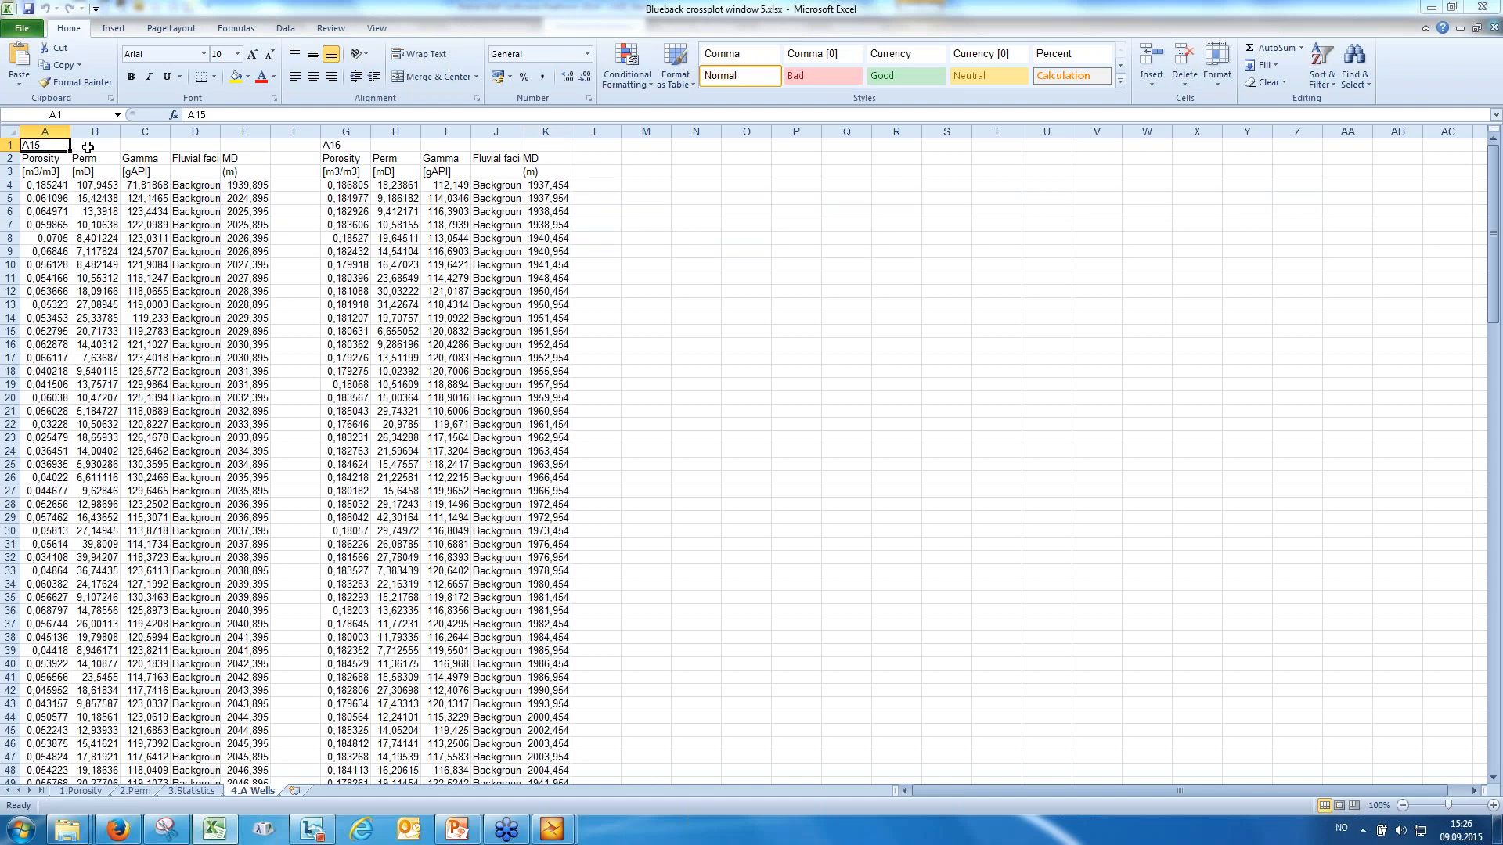
drag(66, 215, 258, 278)
click(192, 792)
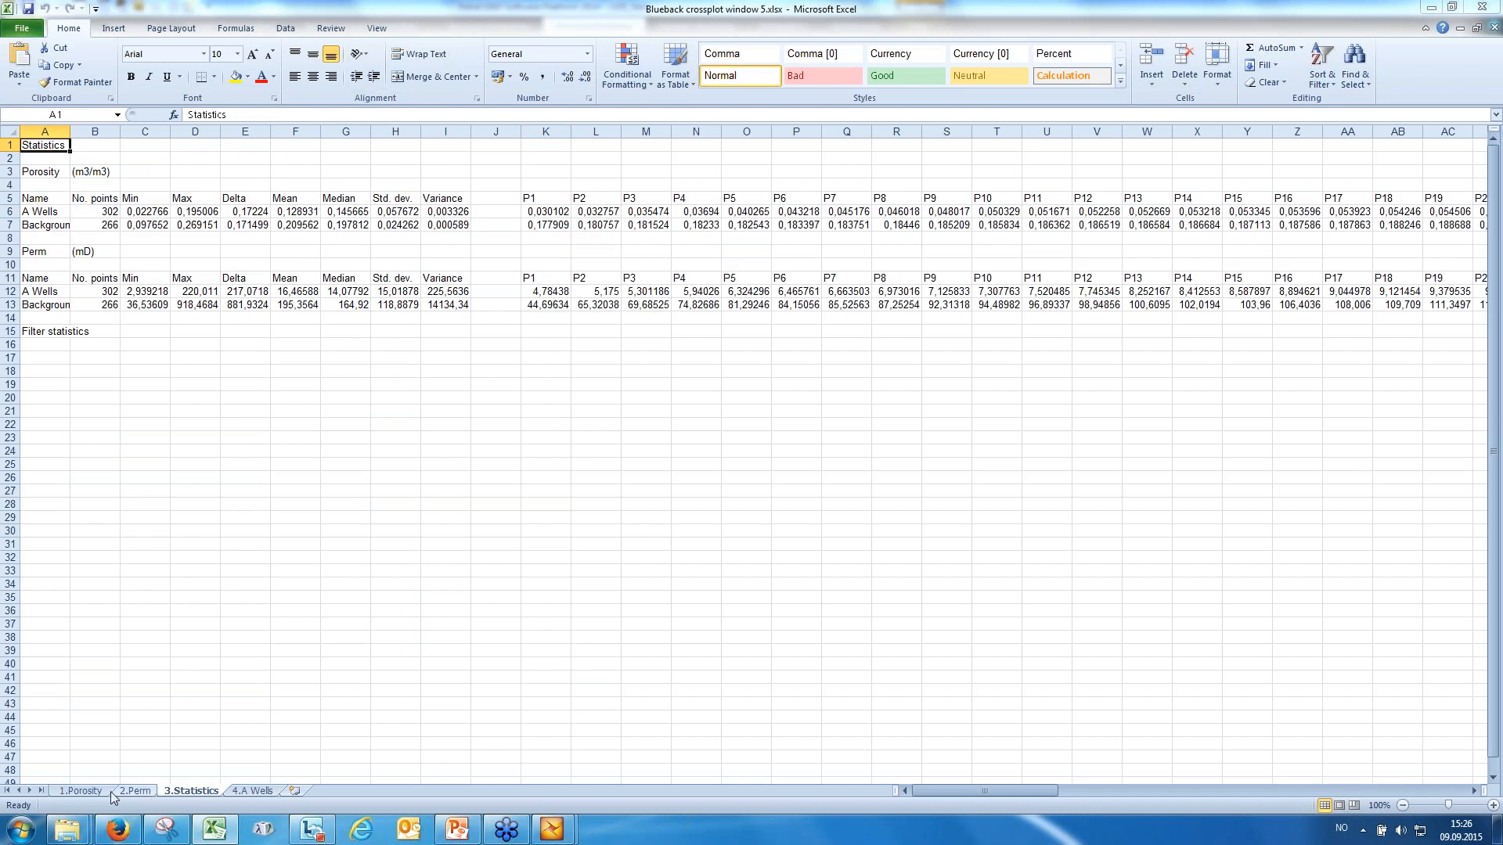
click(82, 791)
click(134, 791)
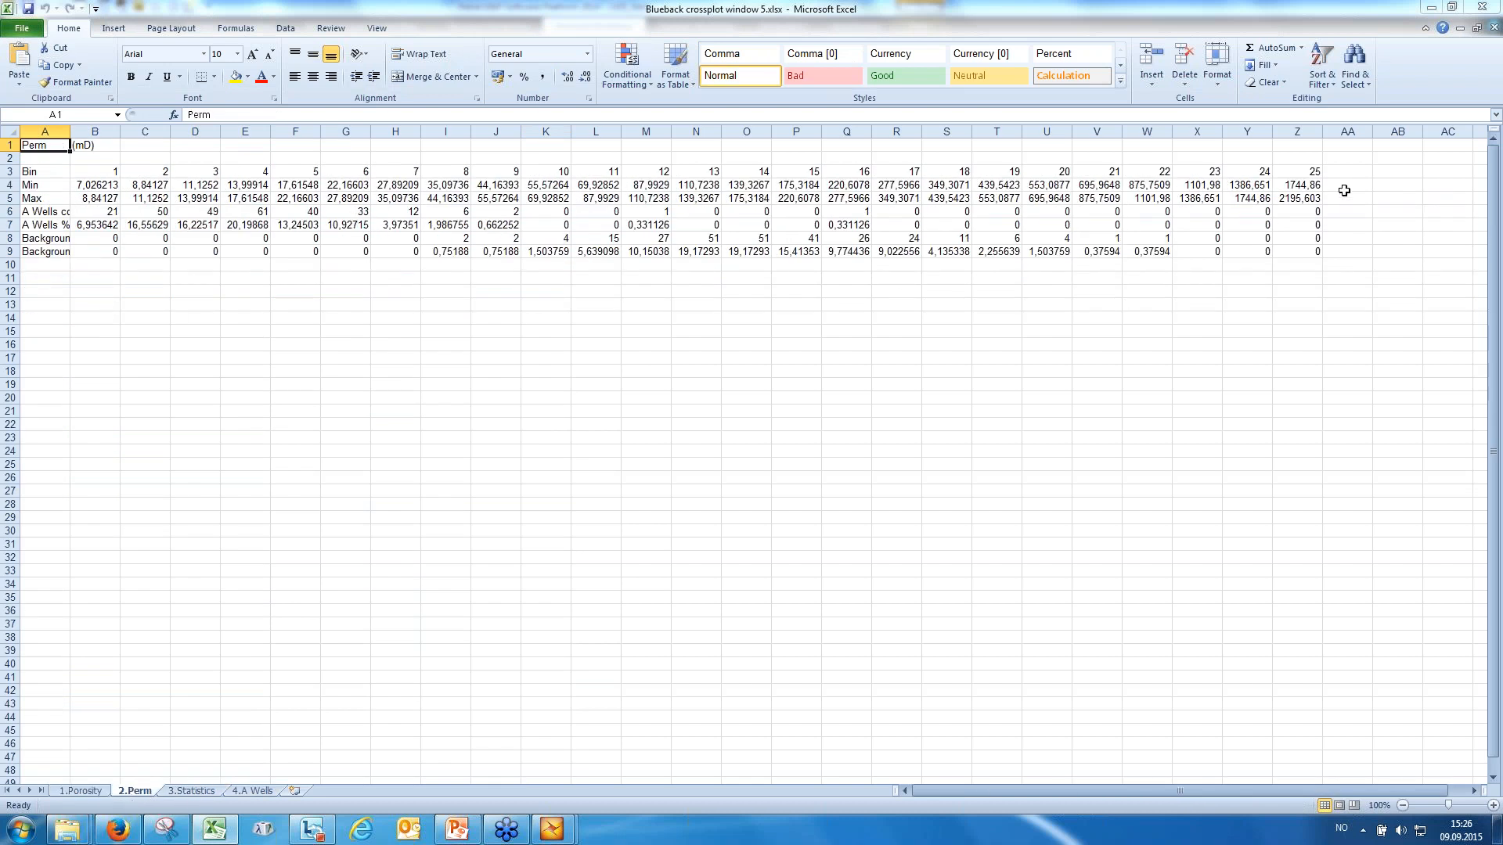
click(1431, 8)
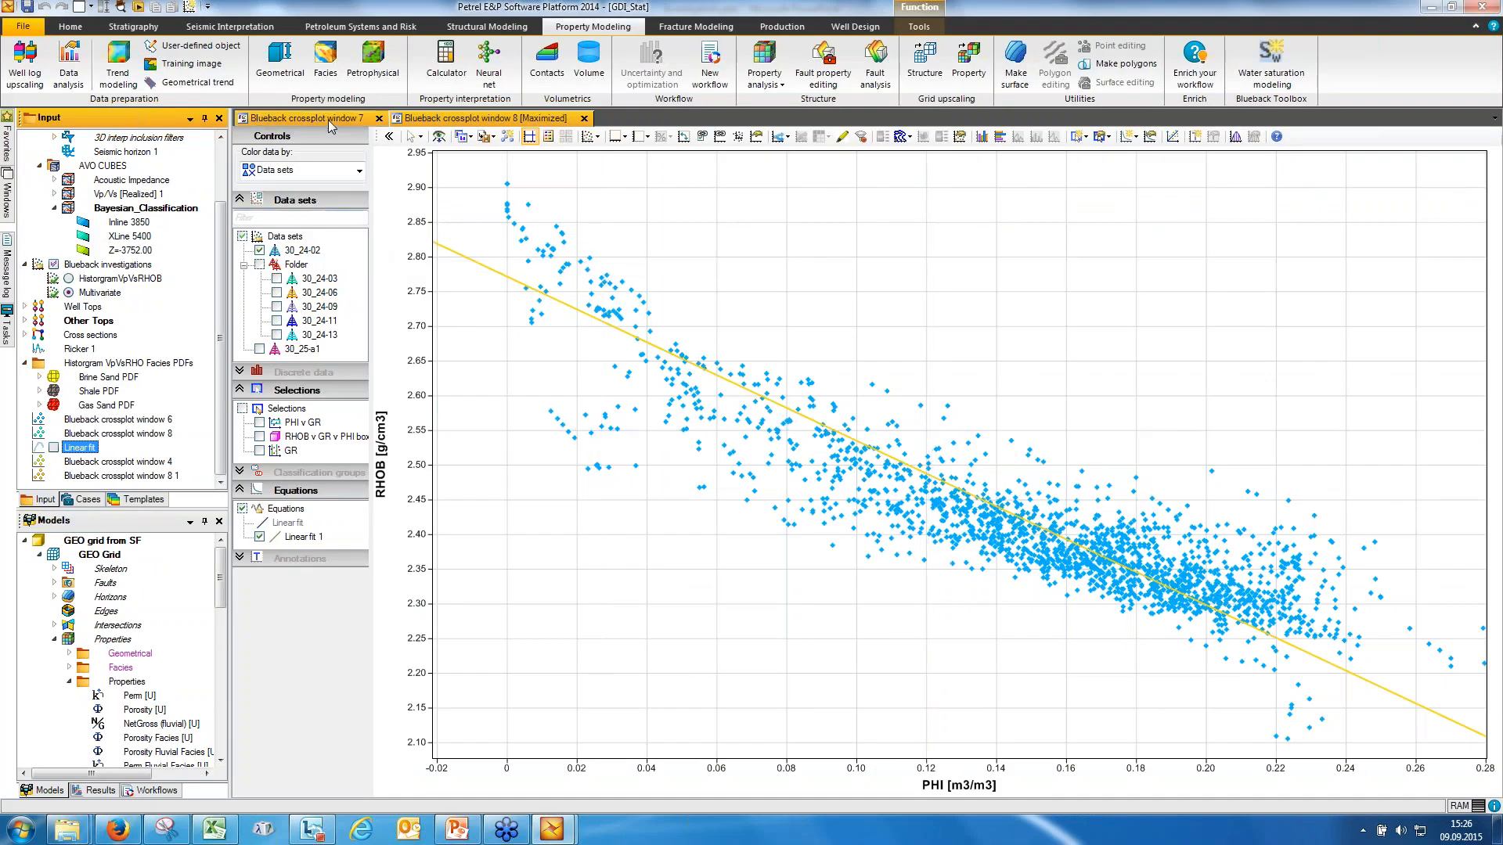
- Open a histogram window from the HistorgramVpVsRHOB investigation and split the RAW_VP_V histogram by facies
right_click(109, 280)
click(222, 442)
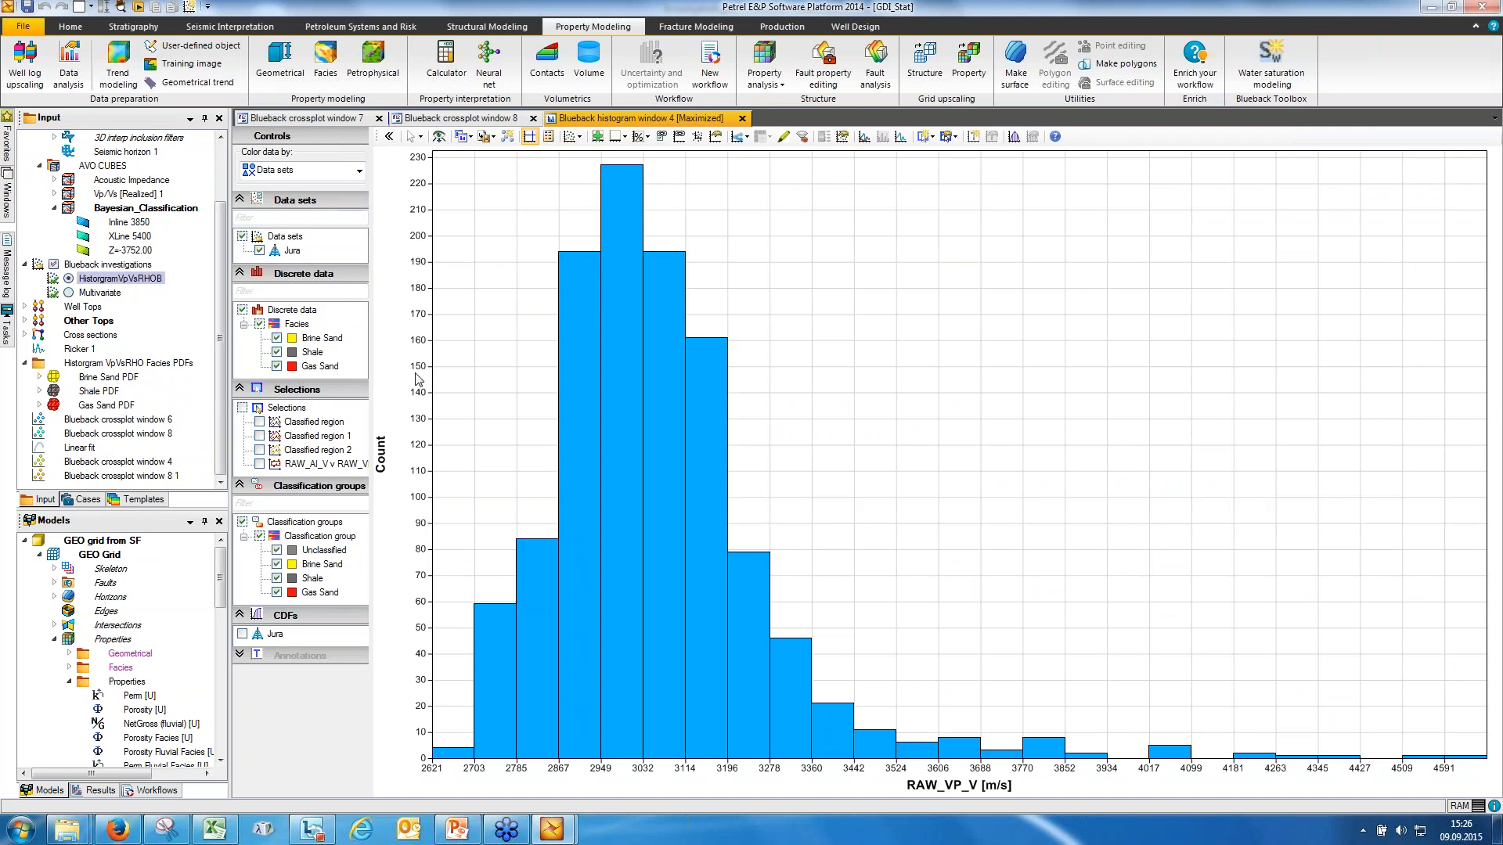
click(739, 137)
click(755, 156)
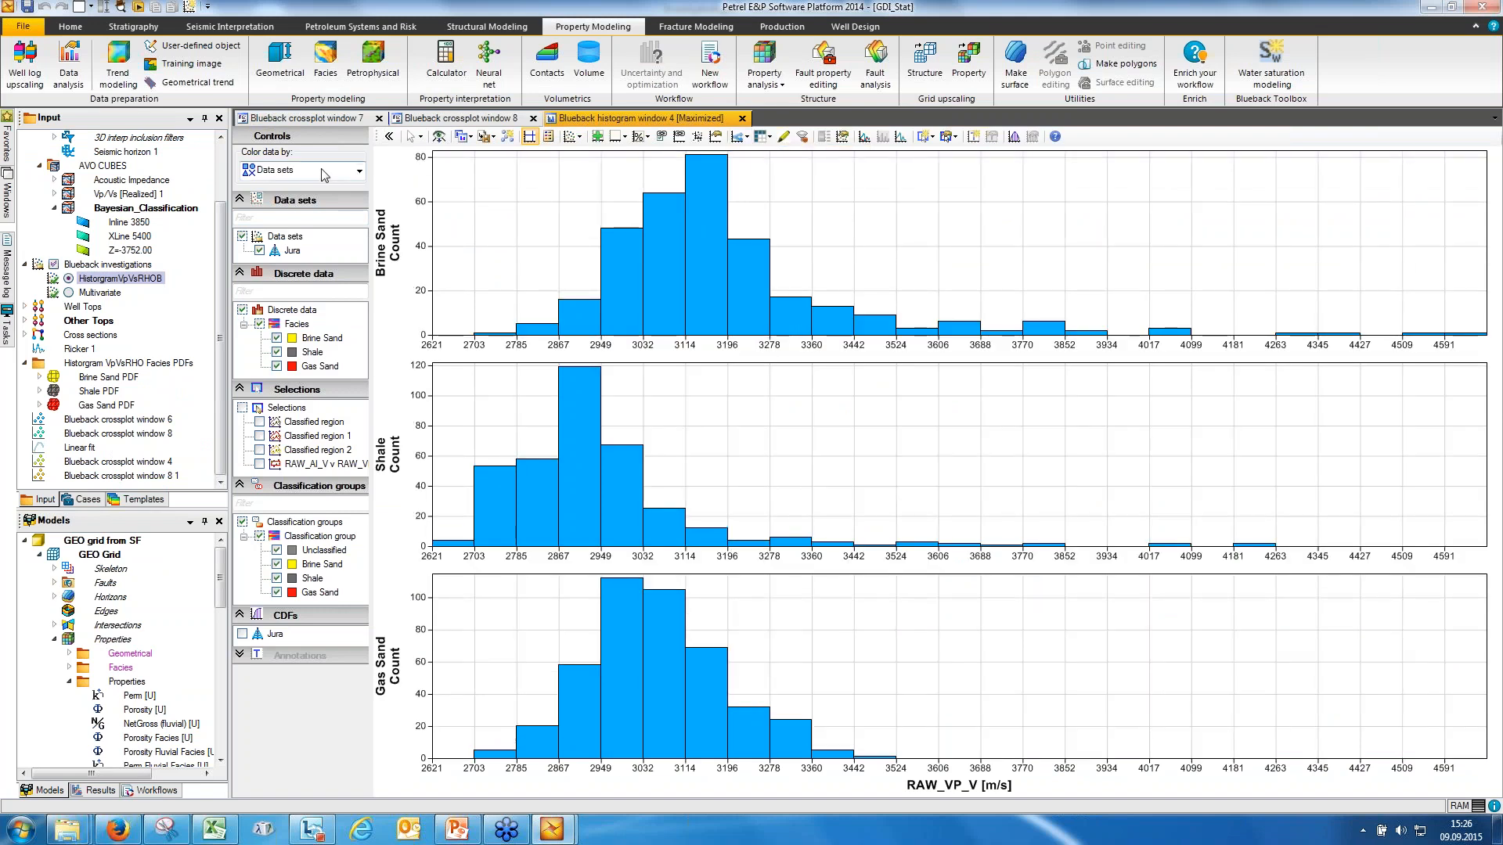
- Colour the split histograms by Facies and show the legend and the statistics box plots
click(322, 170)
click(267, 307)
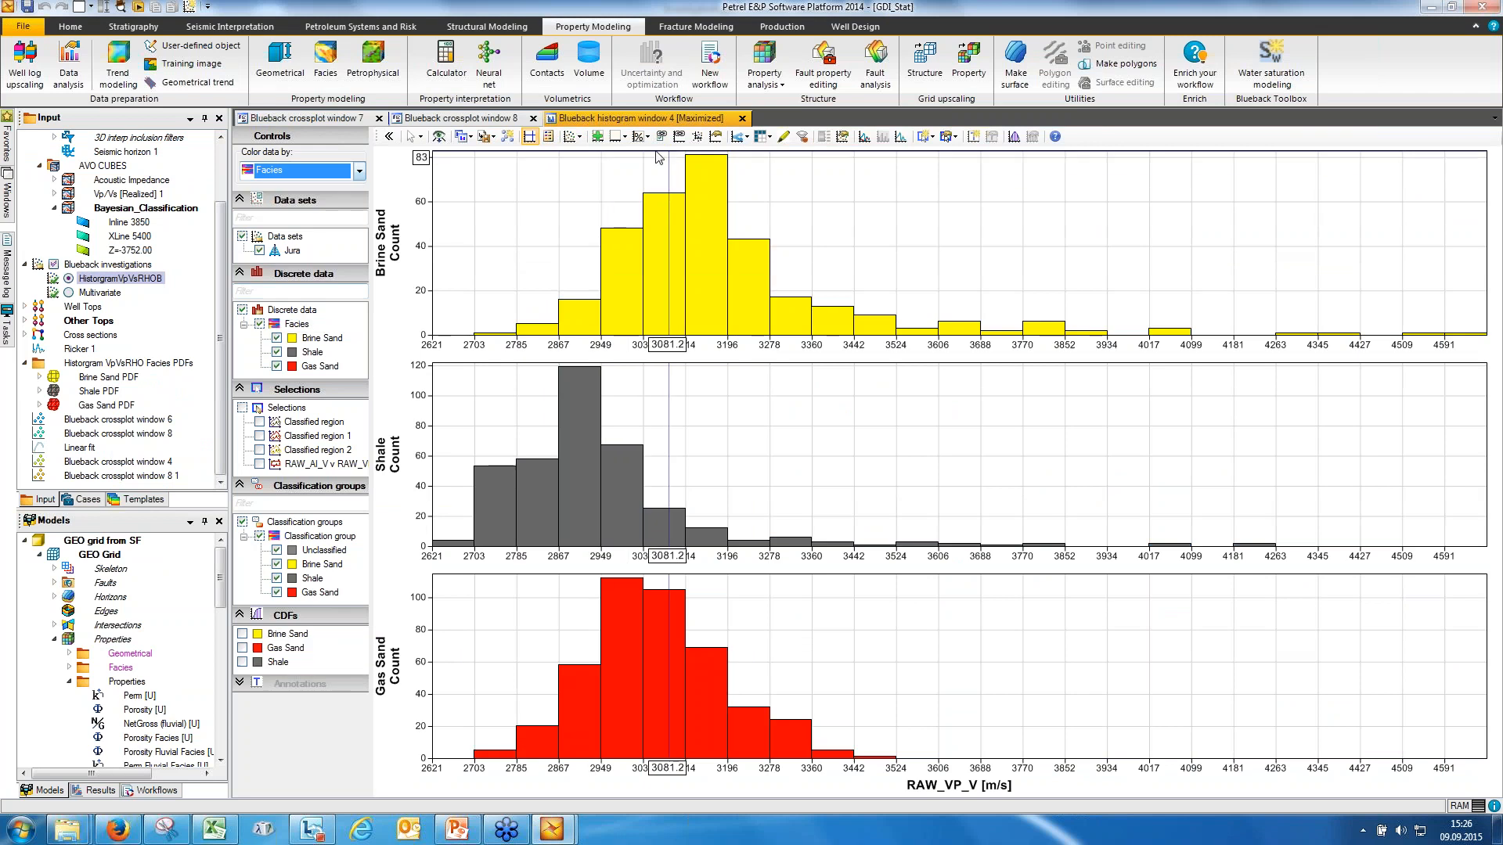
click(549, 137)
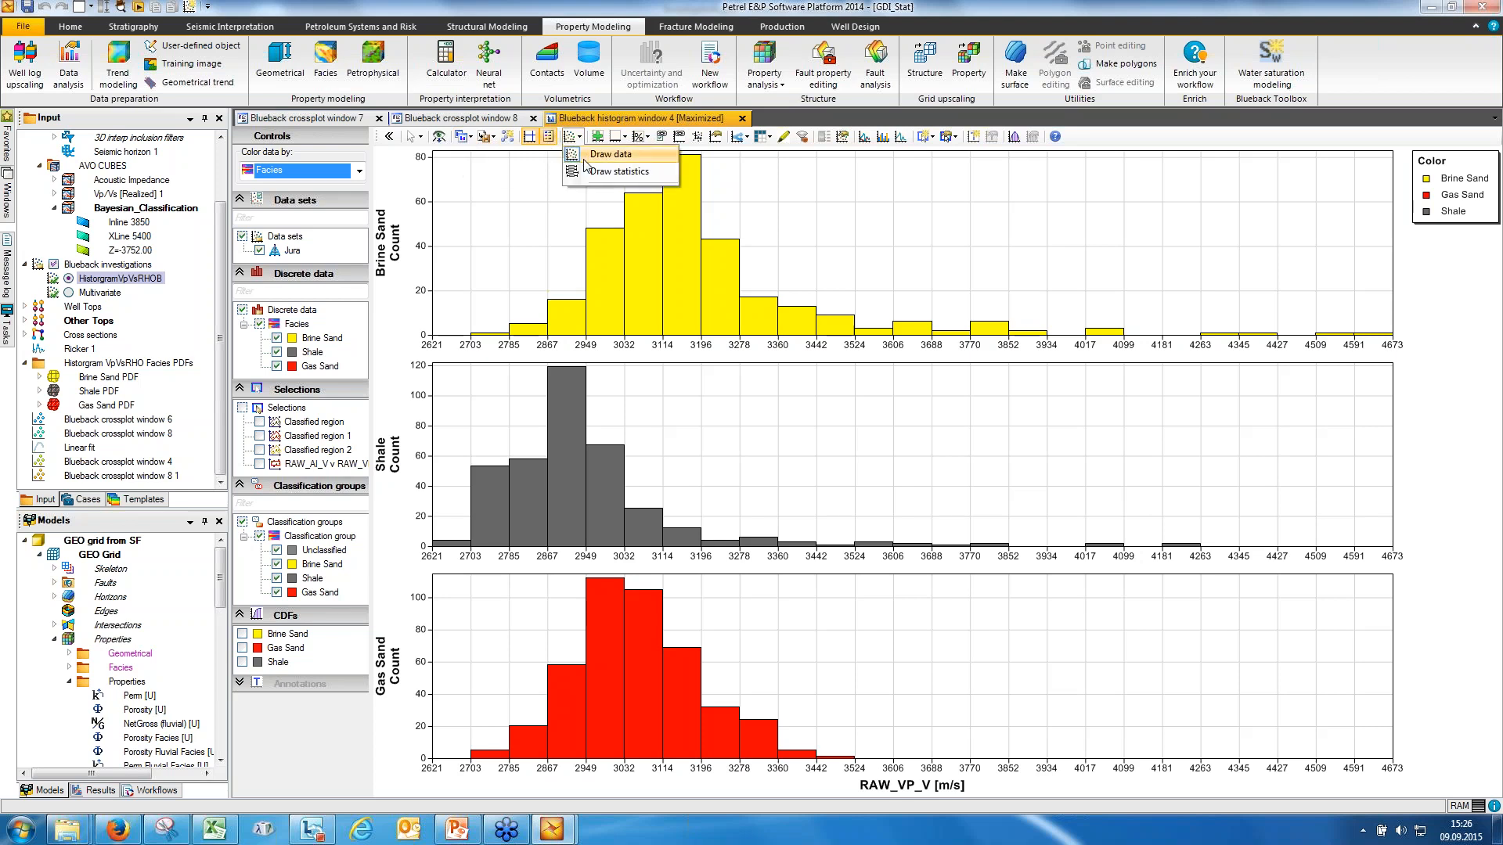
click(548, 138)
- Copy the histogram window as a bitmap, switch to PowerPoint and paste it onto slide 14 of Investigator4.pptx
click(469, 138)
click(470, 138)
click(471, 139)
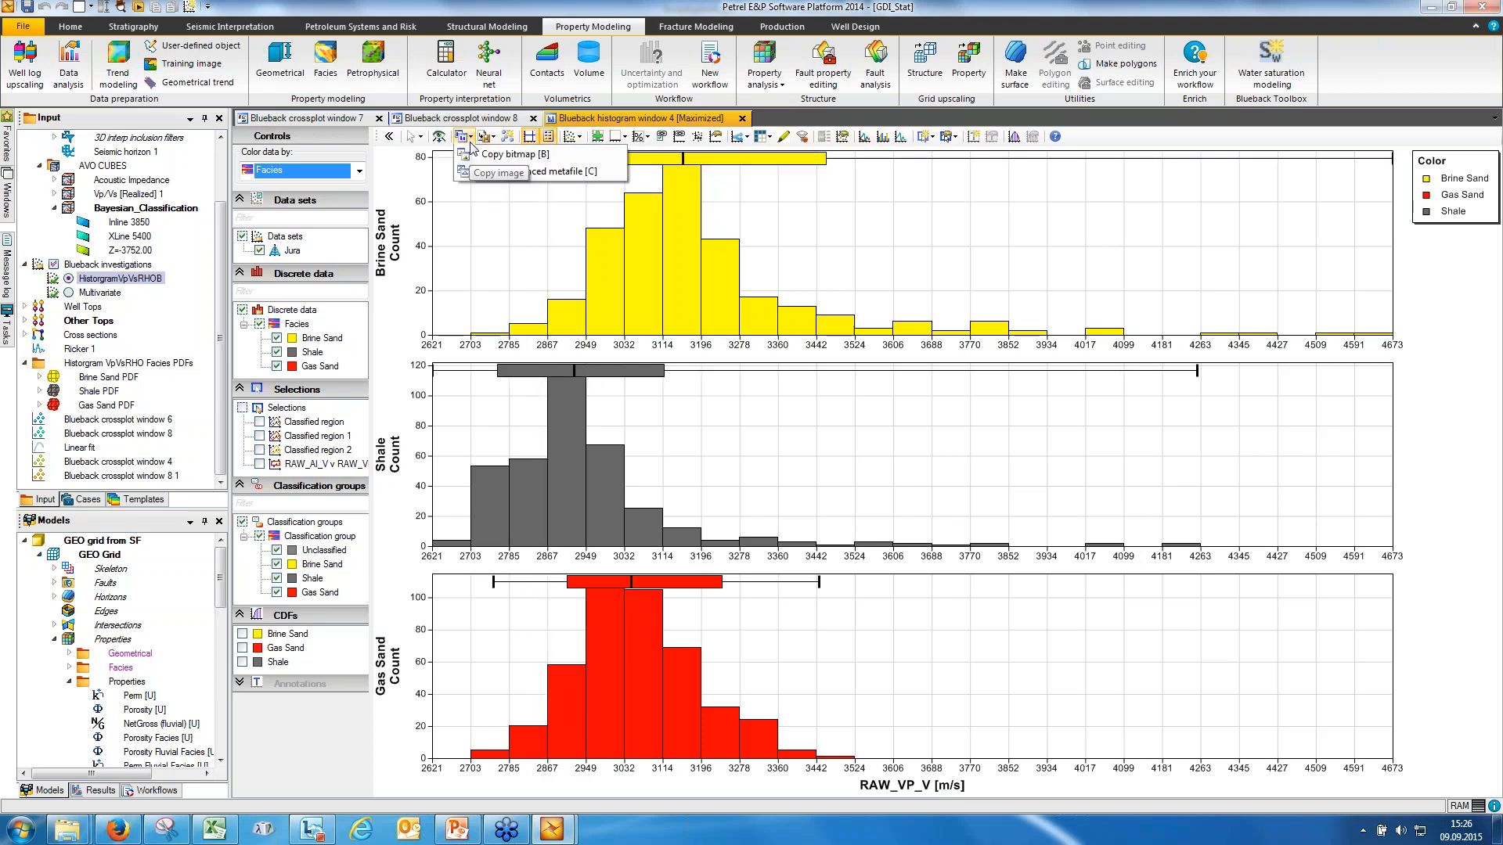
click(540, 156)
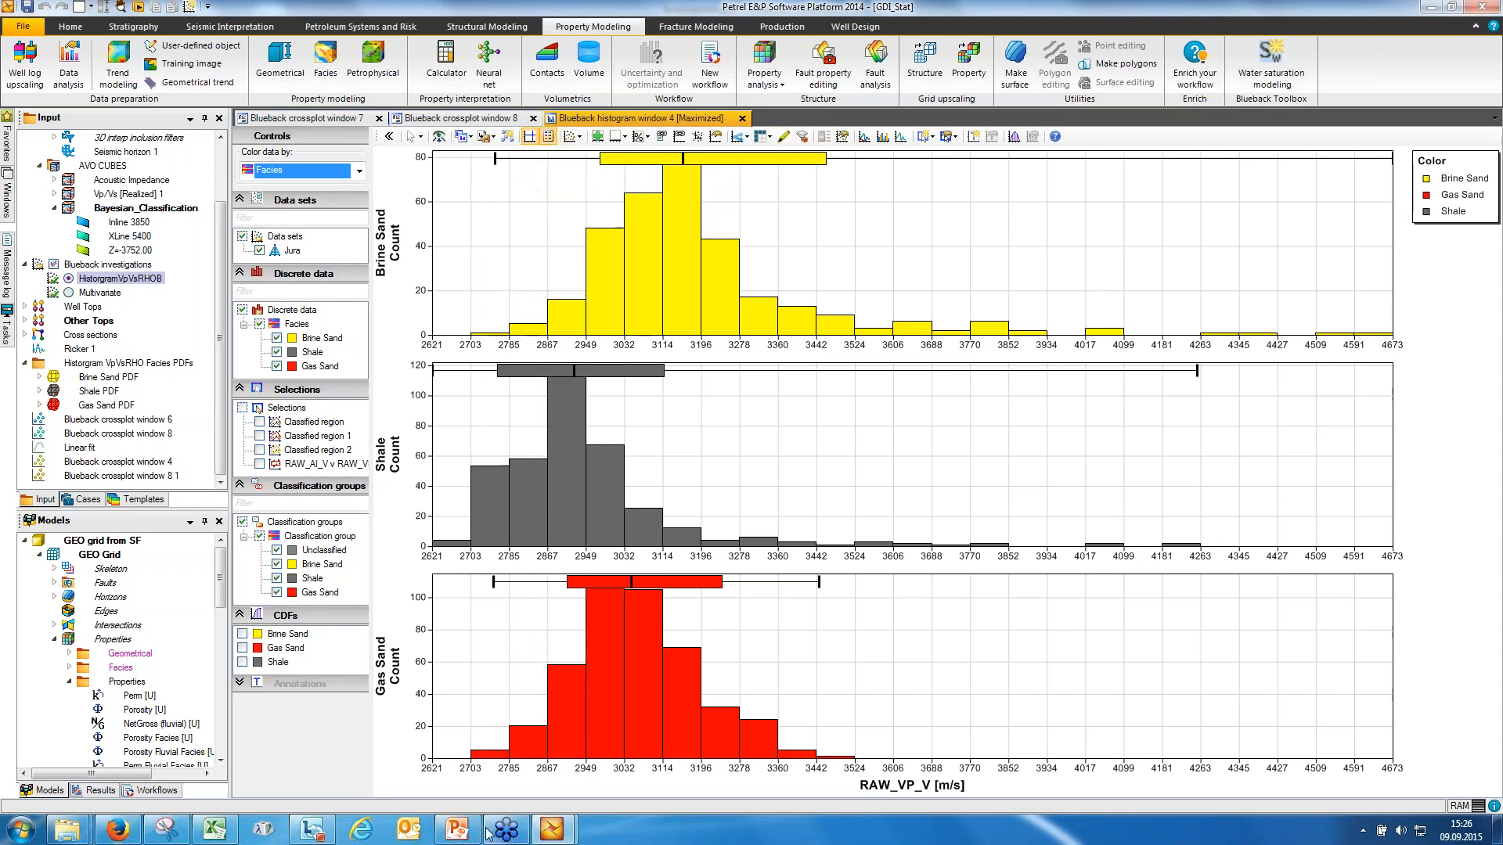
key(alt+Tab)
click(171, 644)
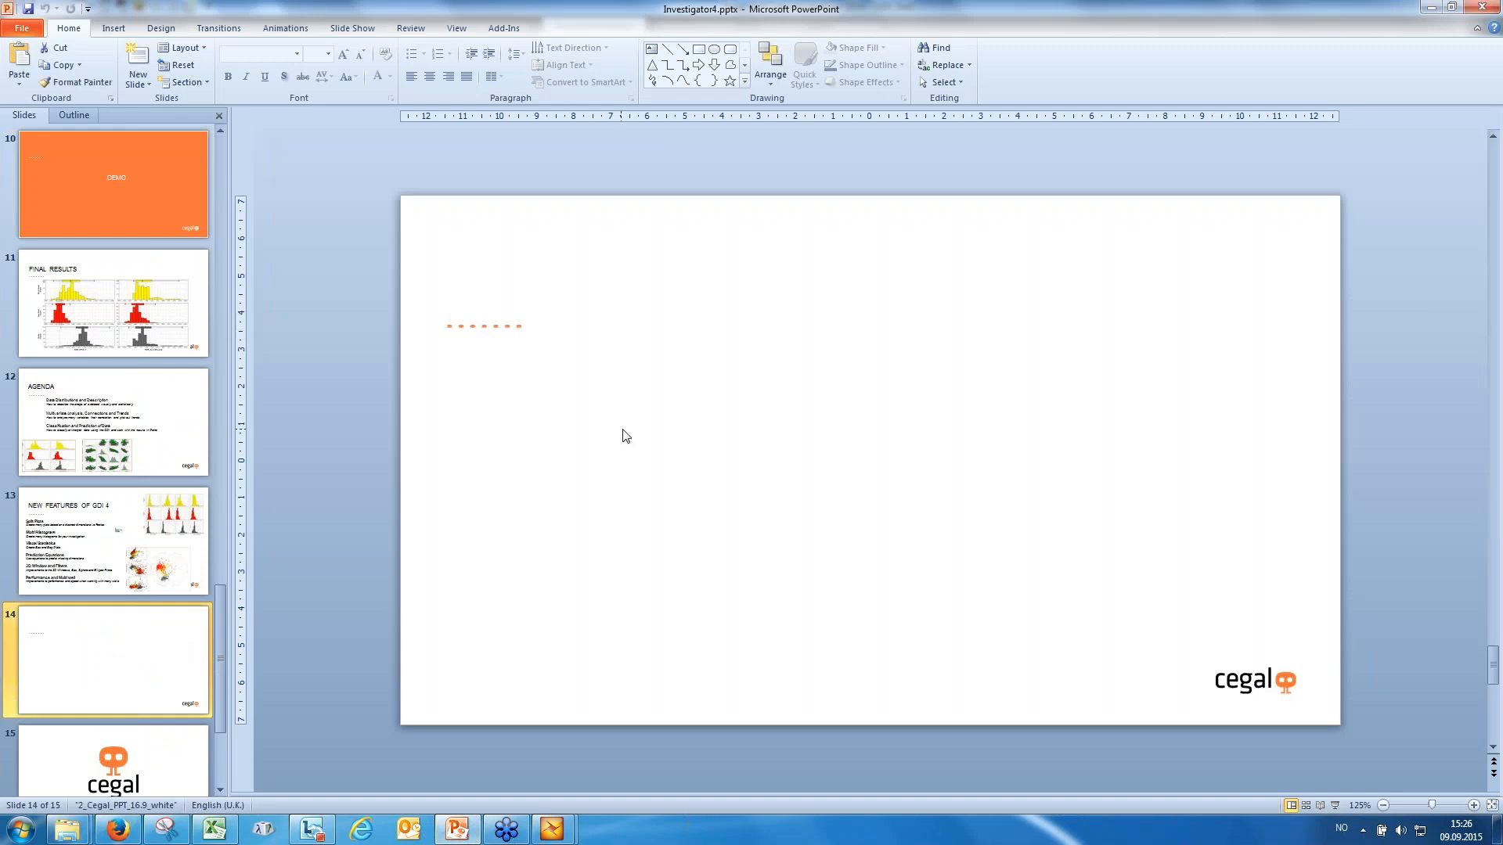
key(ctrl+v)
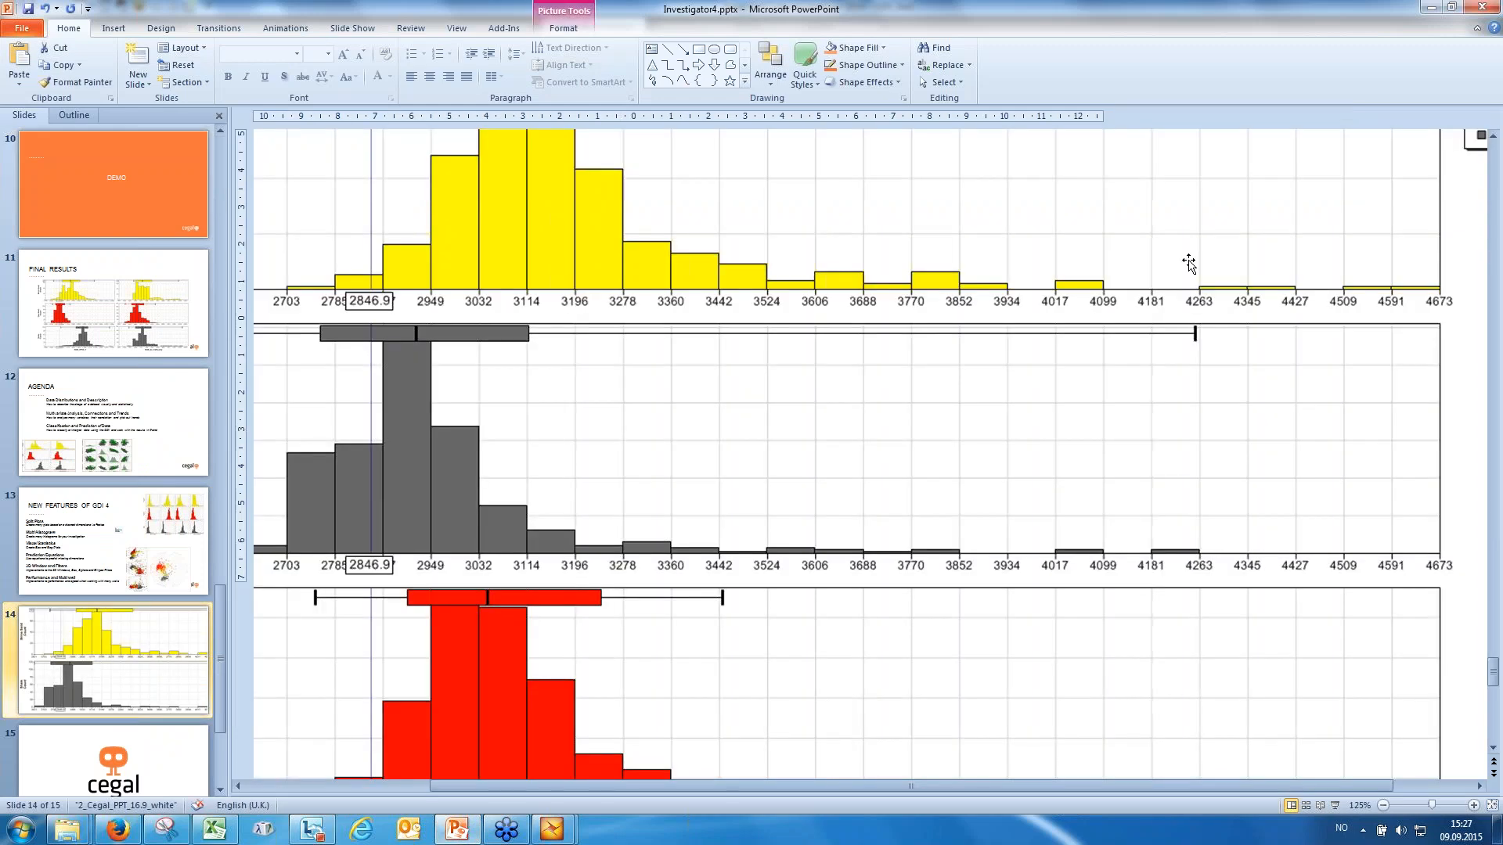
- Shrink the pasted histogram picture to fit slide 14 and shift it slightly up and right
drag(1473, 194, 727, 492)
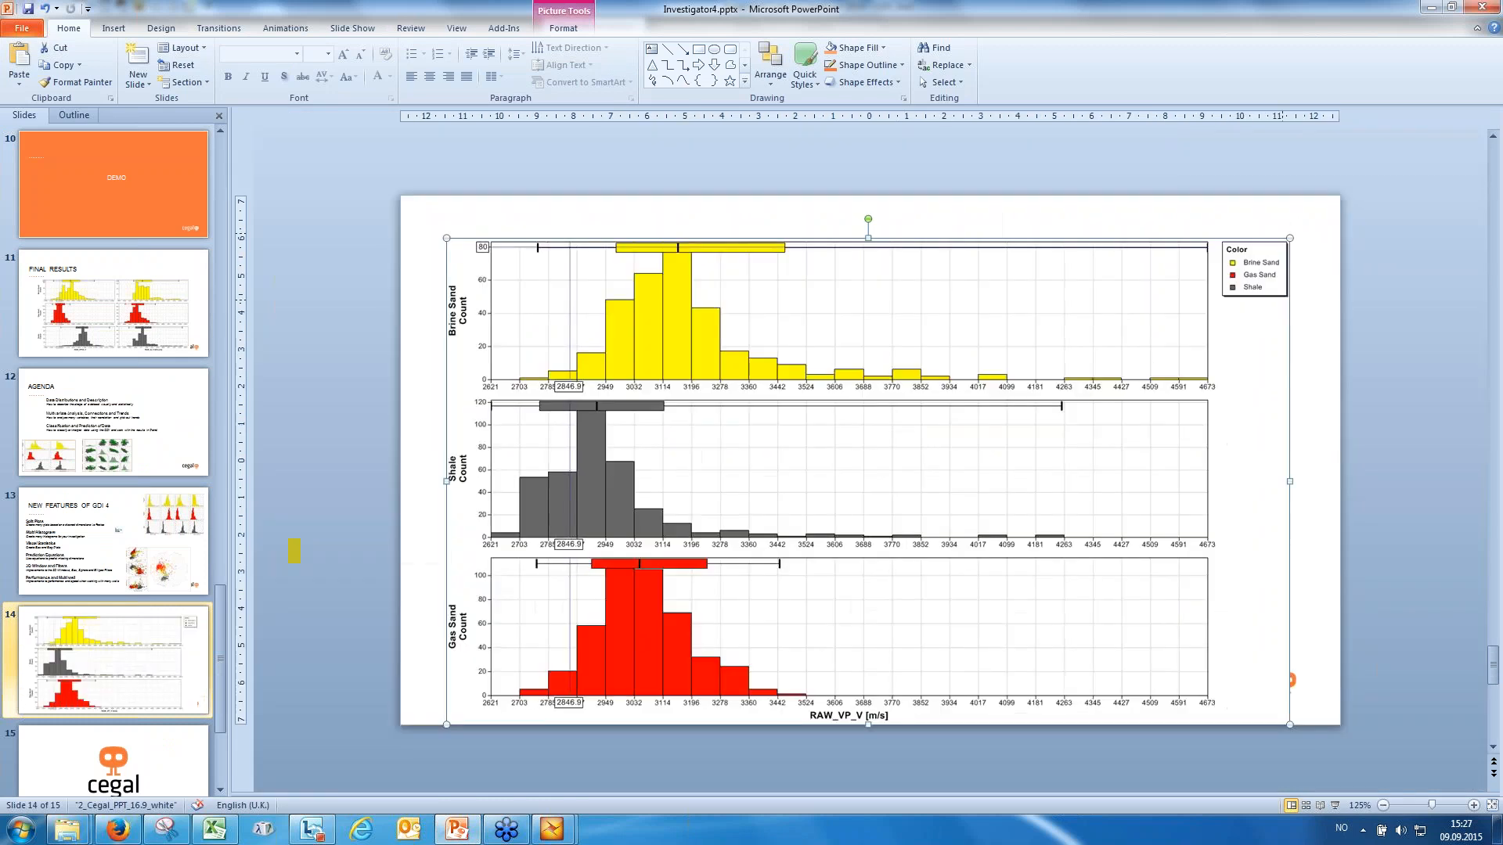
drag(1170, 320, 1184, 304)
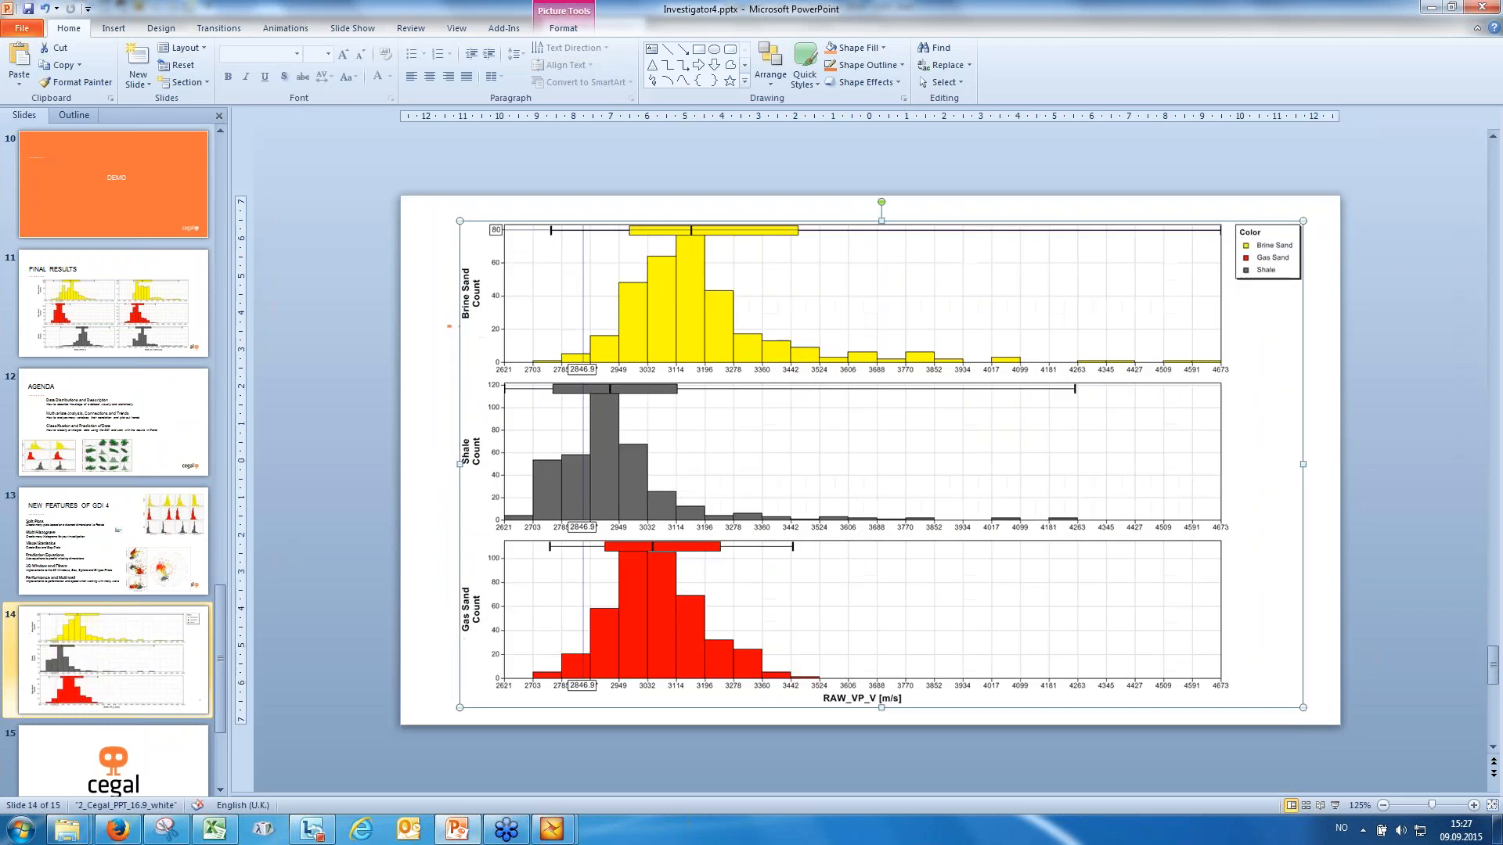
click(377, 359)
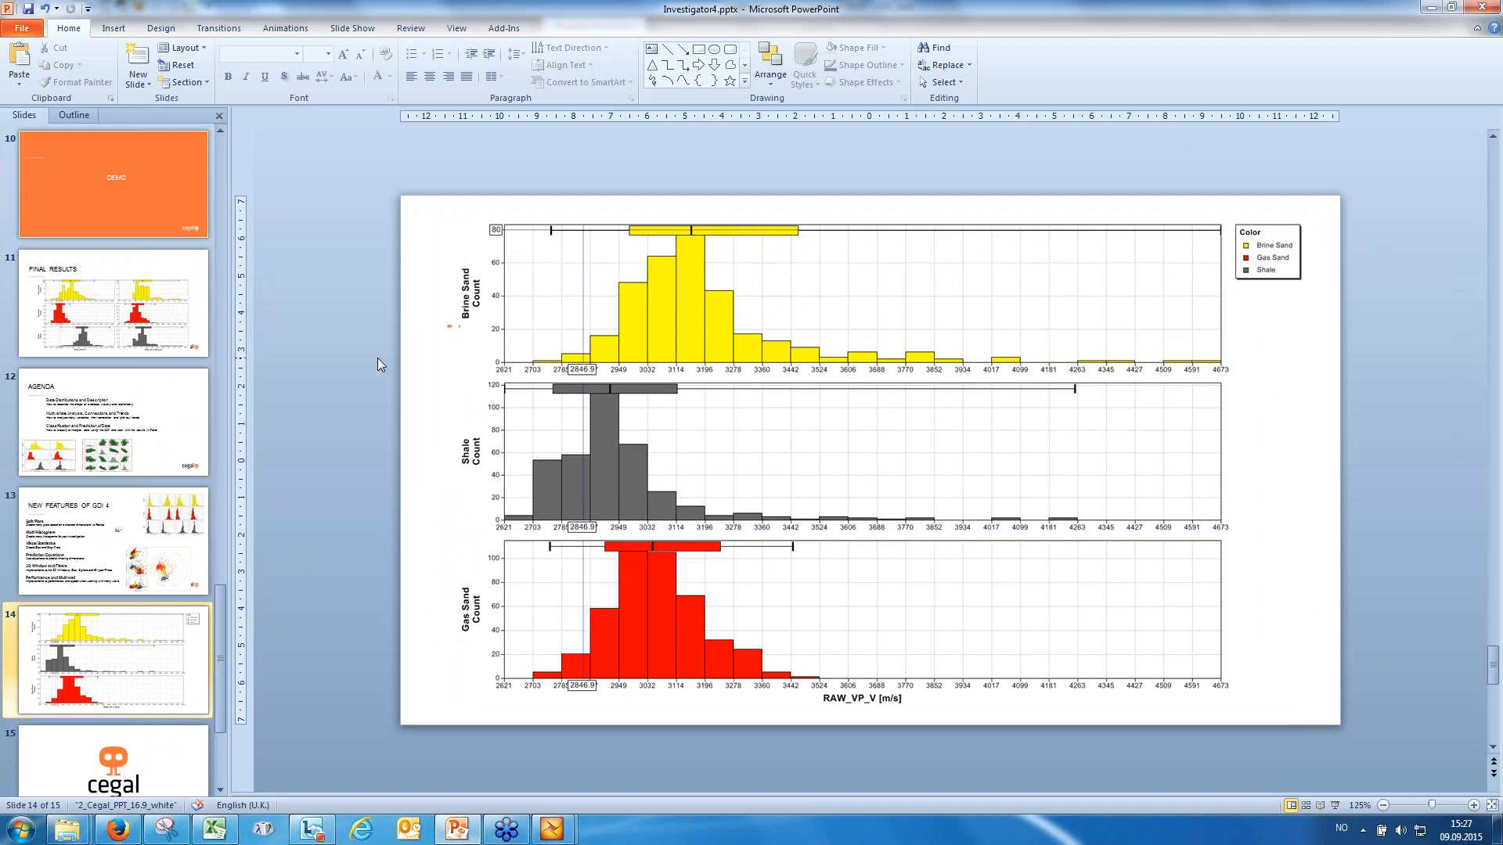
- Bring up the slide show options for the presentation
click(352, 28)
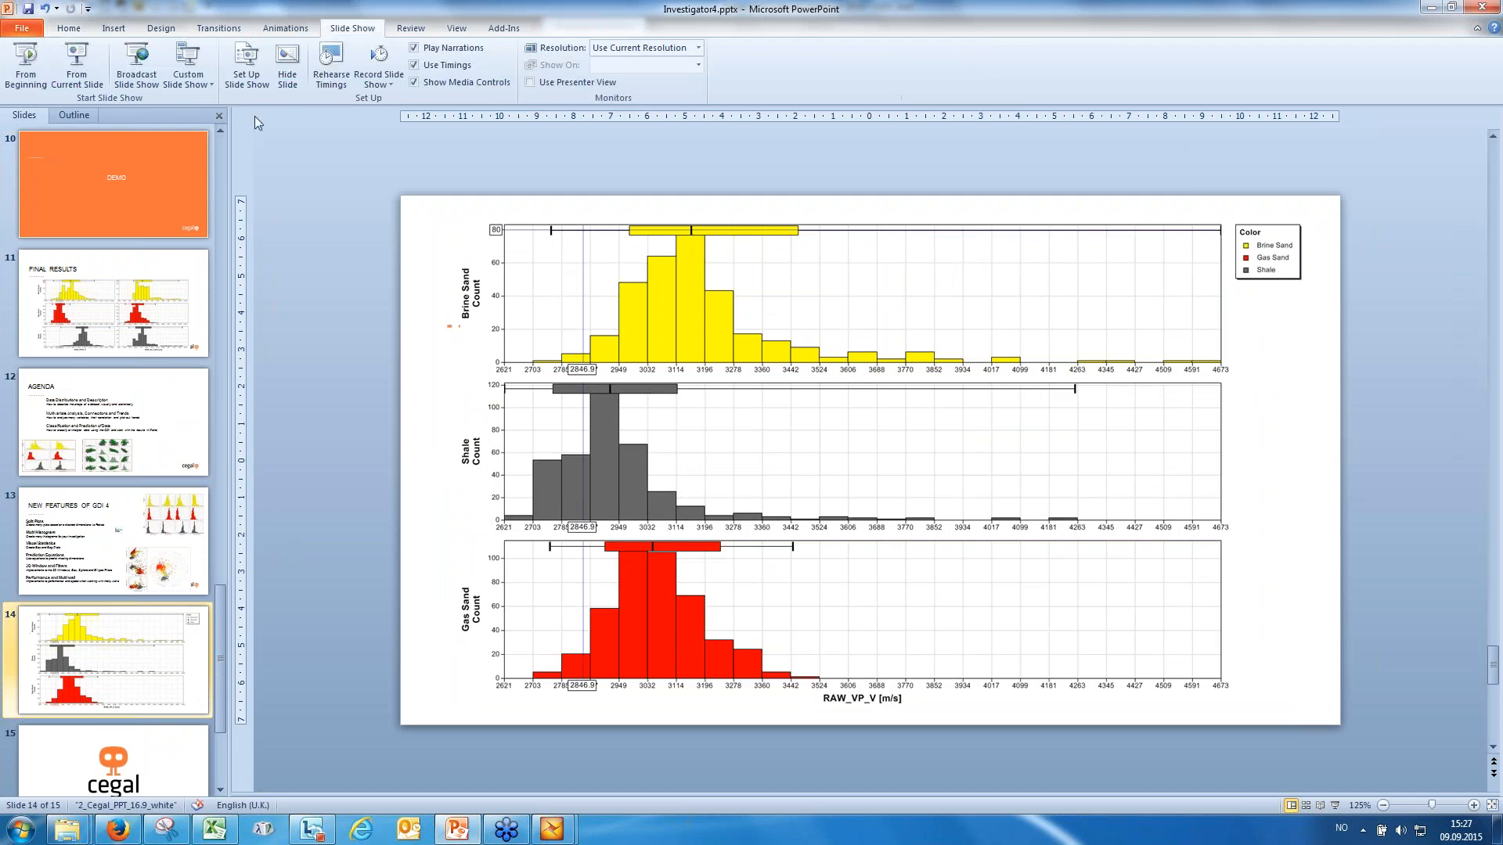